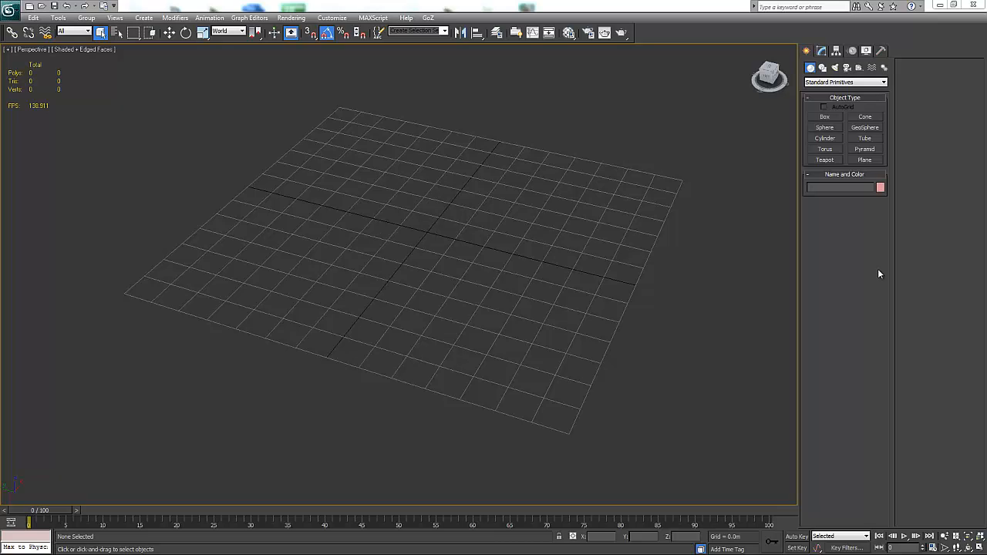
Start a Line spline on the grid and place five corner points, forming straight edges around its near and outer sides
{"action": "left_click", "coordinate": [822, 52]}
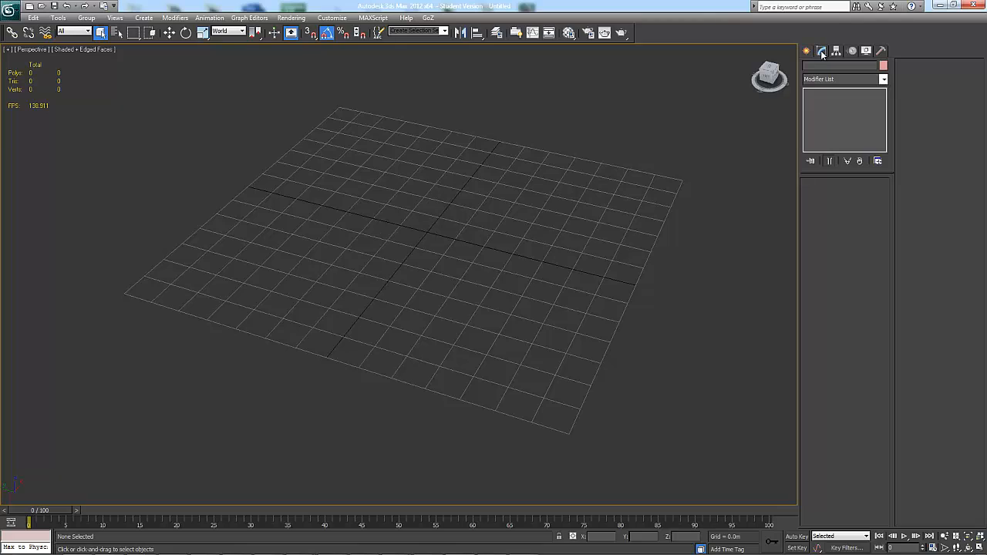
{"action": "left_click", "coordinate": [807, 51]}
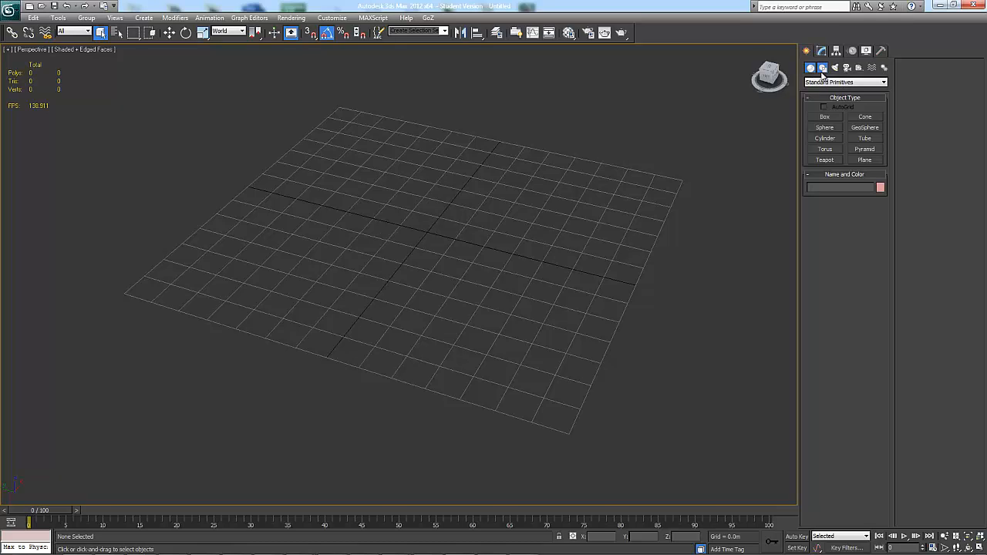
{"action": "left_click", "coordinate": [822, 67]}
{"action": "left_click", "coordinate": [814, 82]}
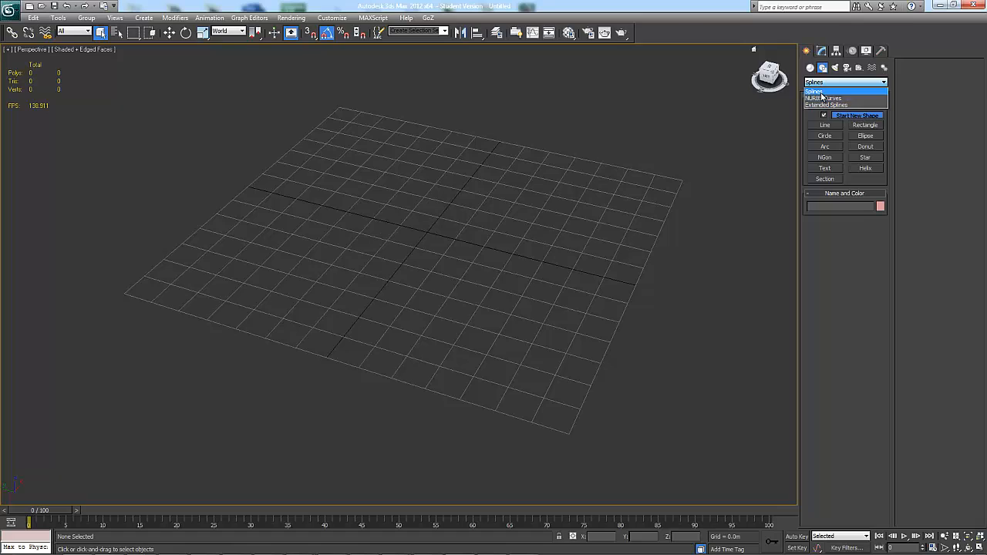
{"action": "left_click", "coordinate": [819, 90]}
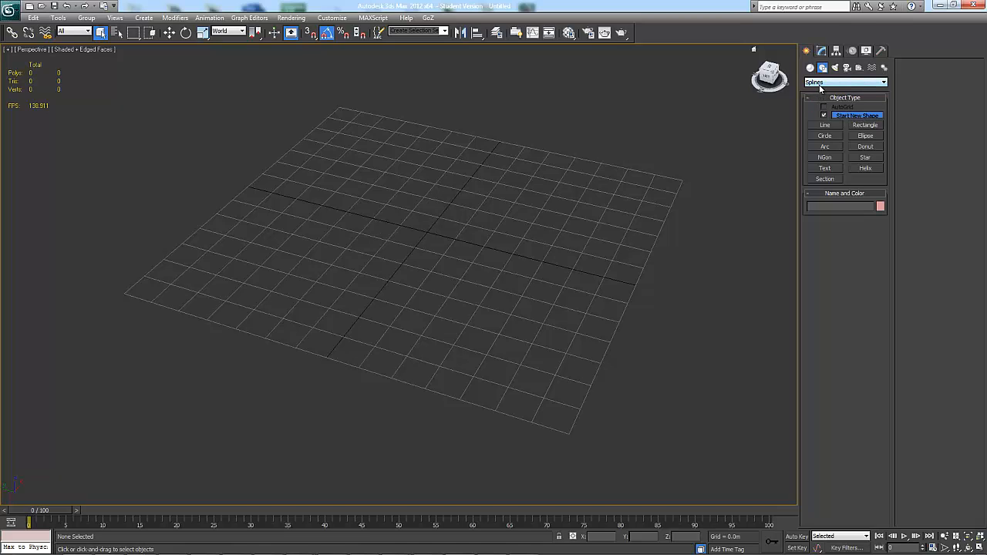
{"action": "left_click", "coordinate": [828, 125]}
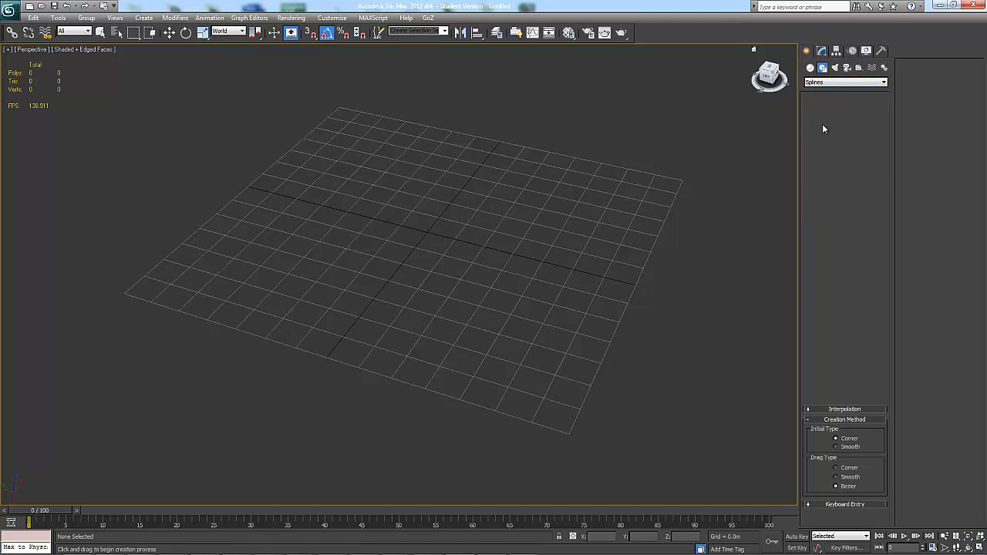
{"action": "middle_click_drag", "start_coordinate": [379, 198], "coordinate": [388, 165], "text": "alt"}
{"action": "left_click", "coordinate": [383, 140]}
{"action": "left_click", "coordinate": [308, 260]}
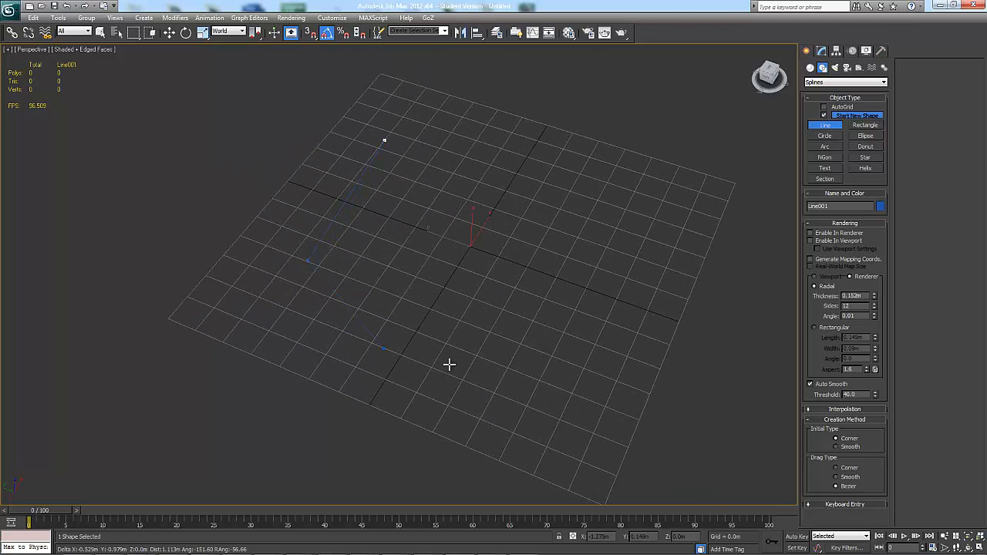
{"action": "left_click", "coordinate": [480, 372]}
{"action": "left_click", "coordinate": [589, 300]}
{"action": "left_click", "coordinate": [575, 190]}
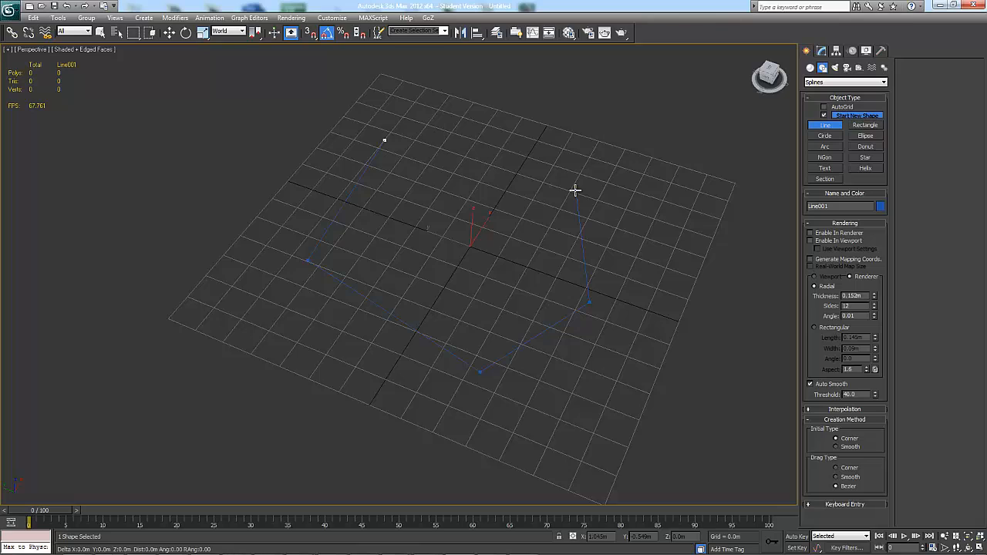
Add a curved Bezier point and a corner point along the outline's far side, and close the spline at its start point
{"action": "left_click", "coordinate": [463, 154]}
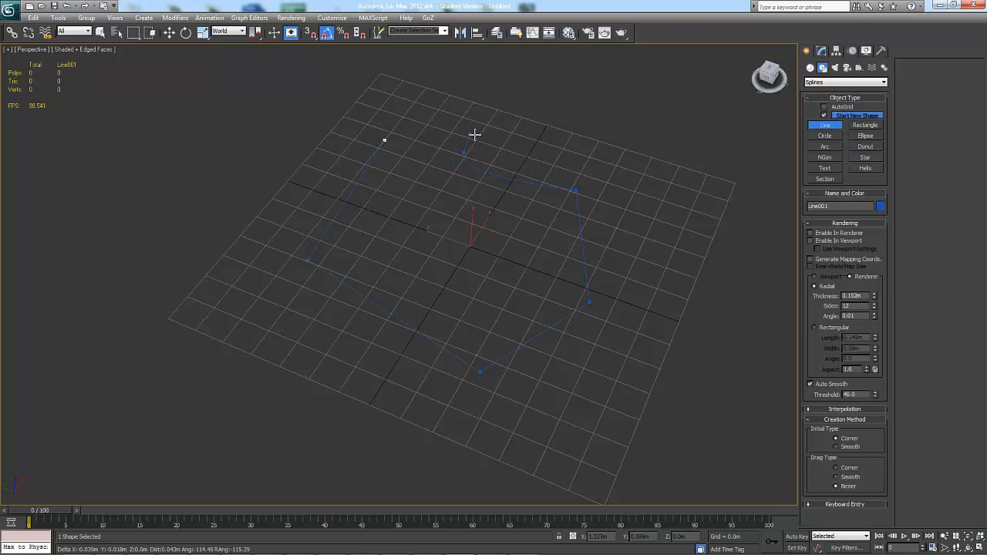
{"action": "left_click_drag", "start_coordinate": [475, 135], "coordinate": [446, 174]}
{"action": "left_click", "coordinate": [400, 167]}
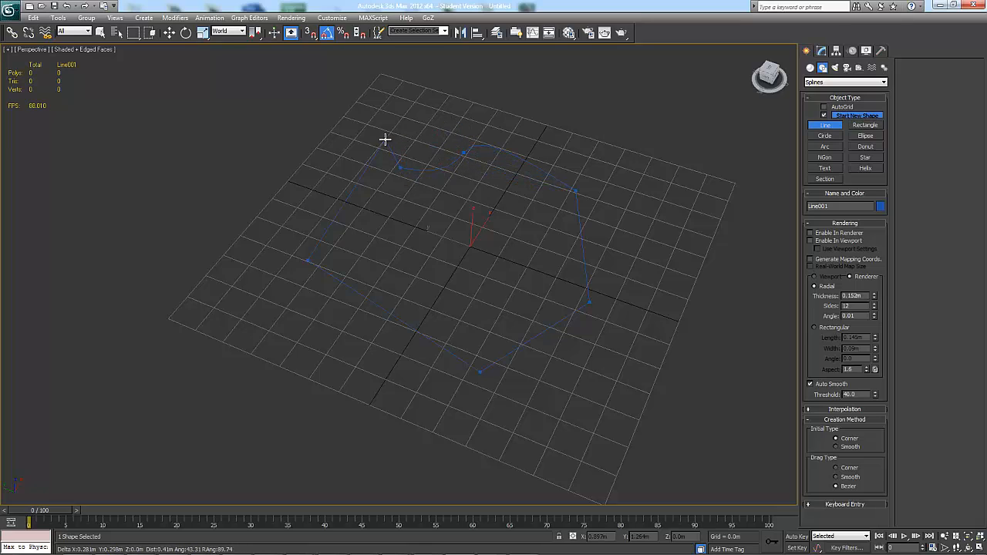
{"action": "left_click", "coordinate": [430, 125]}
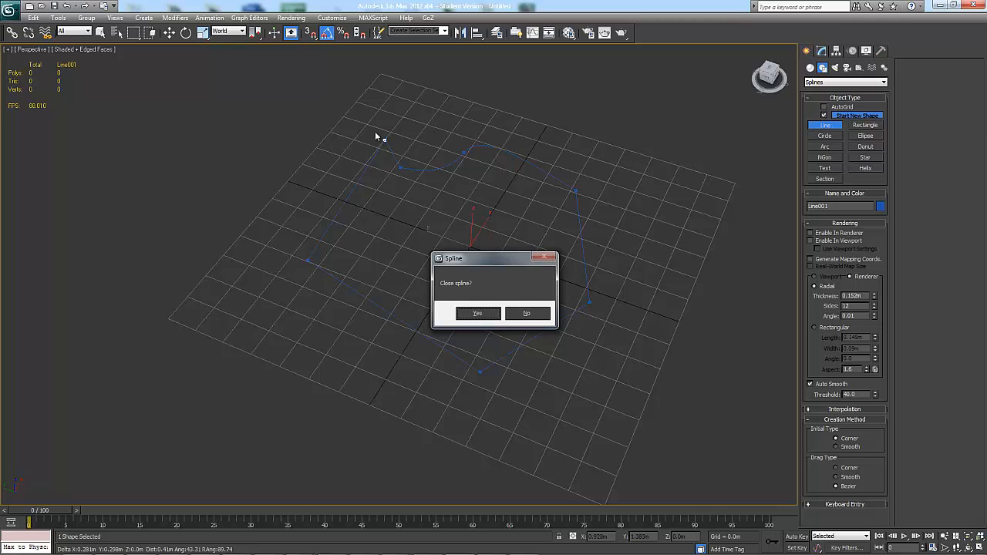
{"action": "left_click", "coordinate": [382, 148]}
{"action": "left_click", "coordinate": [386, 133]}
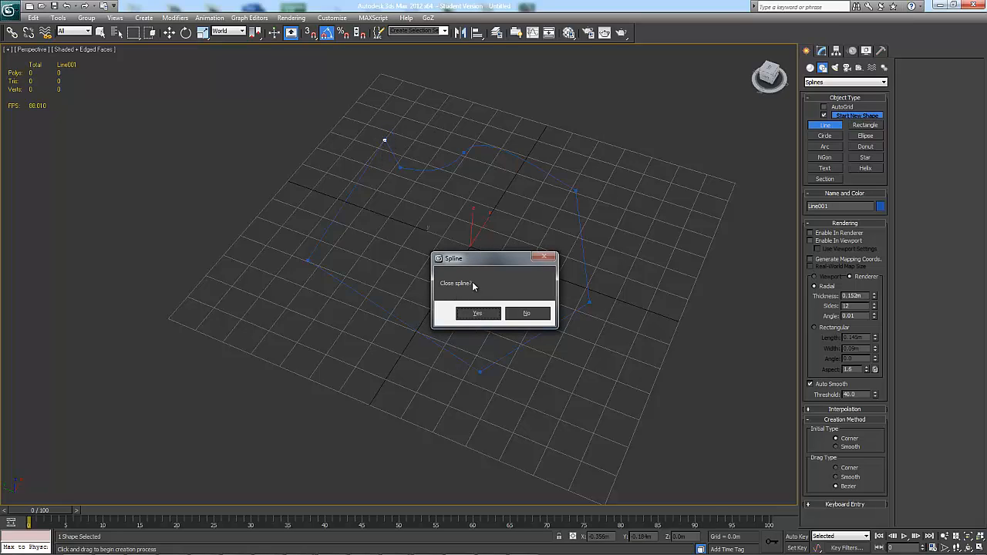
{"action": "left_click", "coordinate": [467, 317]}
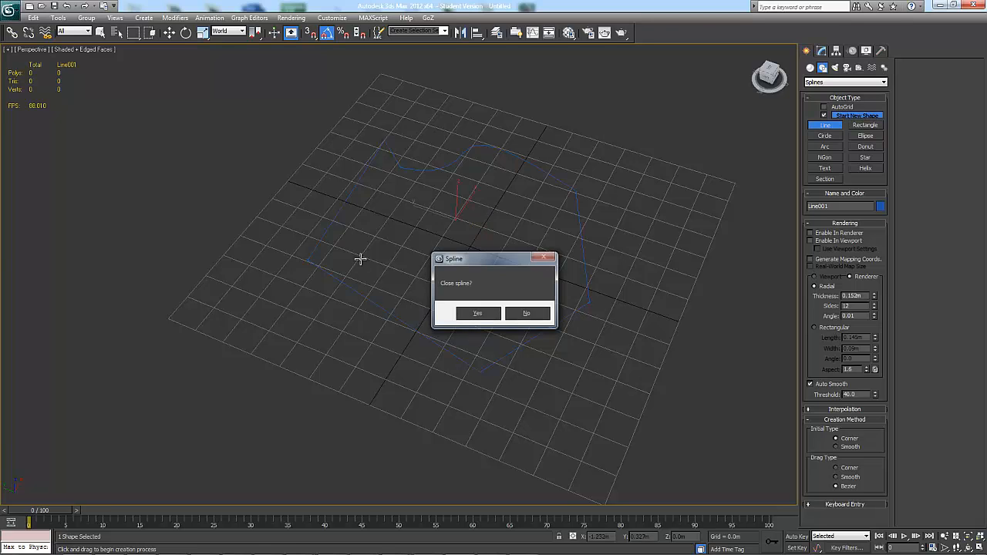
Examine the line's Vertex, Segment and Spline sub-object levels, selecting individual segments around the outline
{"action": "middle_click_drag", "start_coordinate": [479, 206], "coordinate": [494, 216], "text": "alt"}
{"action": "left_click", "coordinate": [822, 51]}
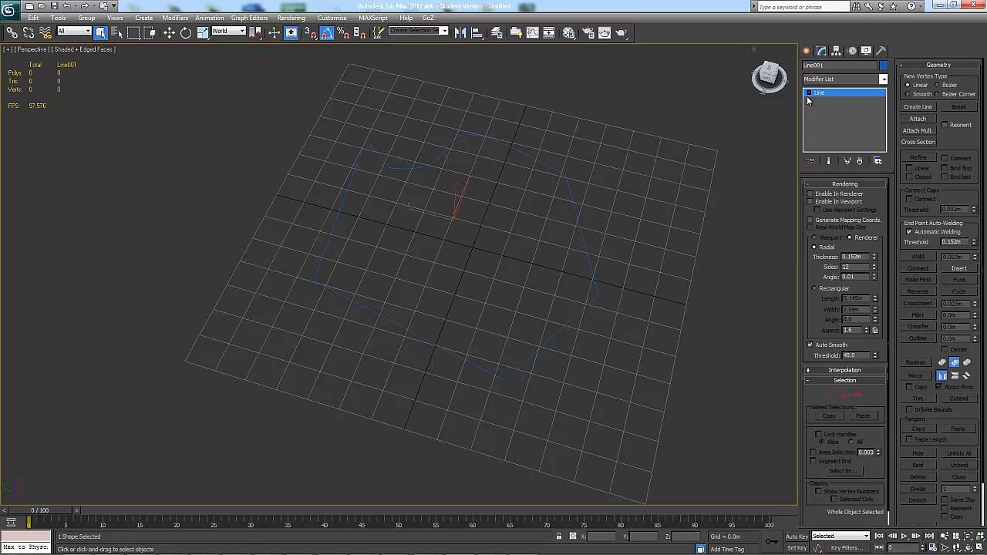
{"action": "left_click", "coordinate": [808, 93]}
{"action": "left_click", "coordinate": [825, 100]}
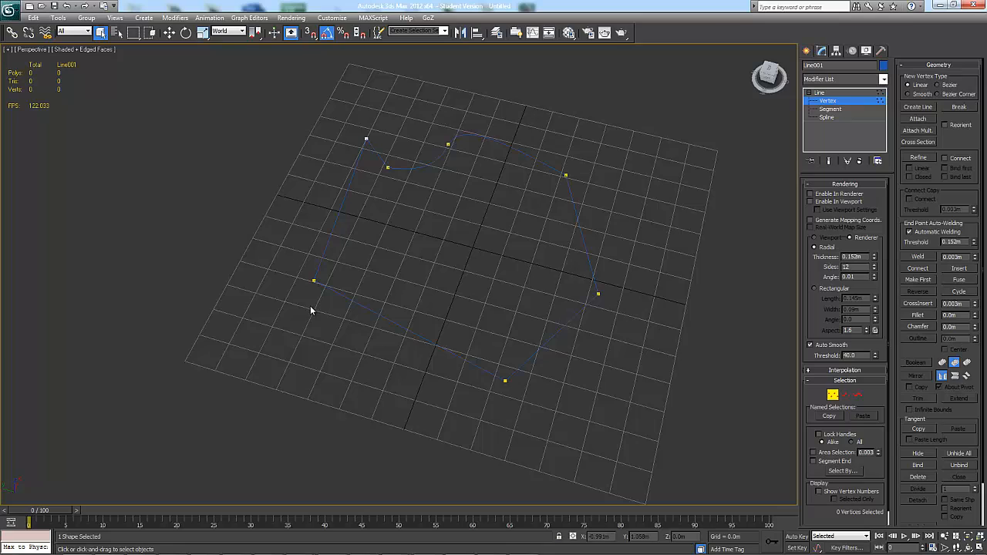
{"action": "left_click", "coordinate": [830, 109]}
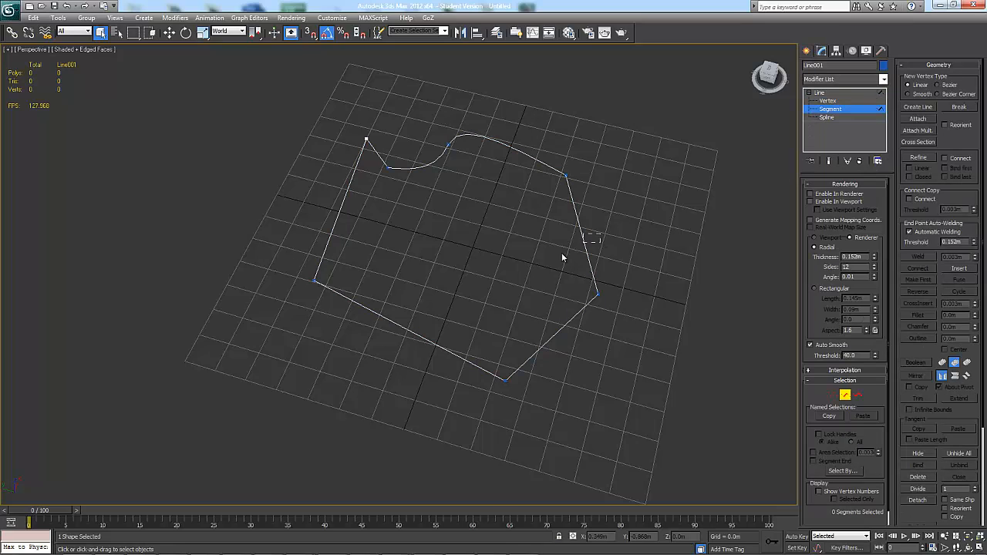
{"action": "left_click", "coordinate": [578, 223]}
{"action": "left_click", "coordinate": [479, 136]}
{"action": "left_click", "coordinate": [419, 165]}
{"action": "left_click", "coordinate": [368, 163]}
{"action": "left_click", "coordinate": [334, 230]}
{"action": "left_click", "coordinate": [401, 328]}
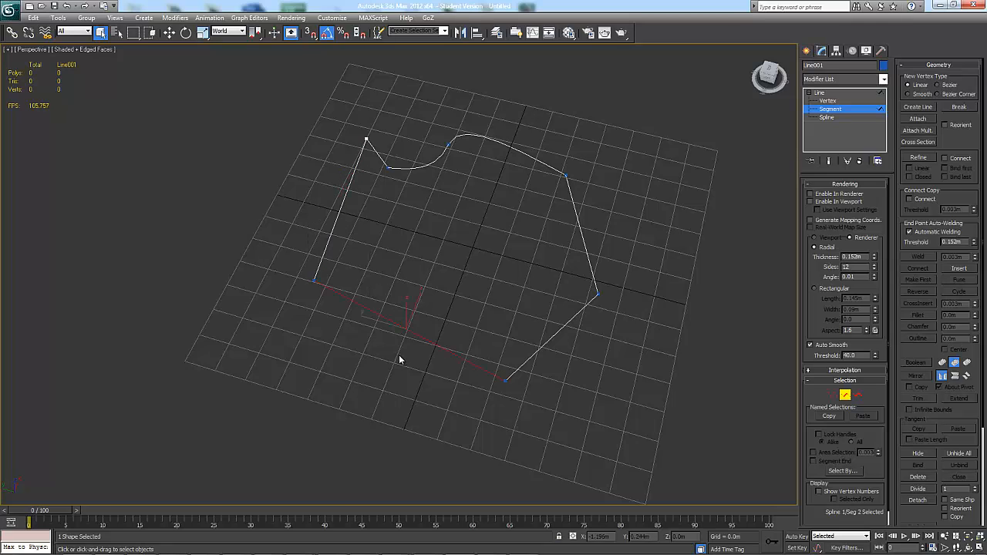
{"action": "left_click_drag", "start_coordinate": [548, 326], "coordinate": [595, 379]}
{"action": "left_click", "coordinate": [827, 117]}
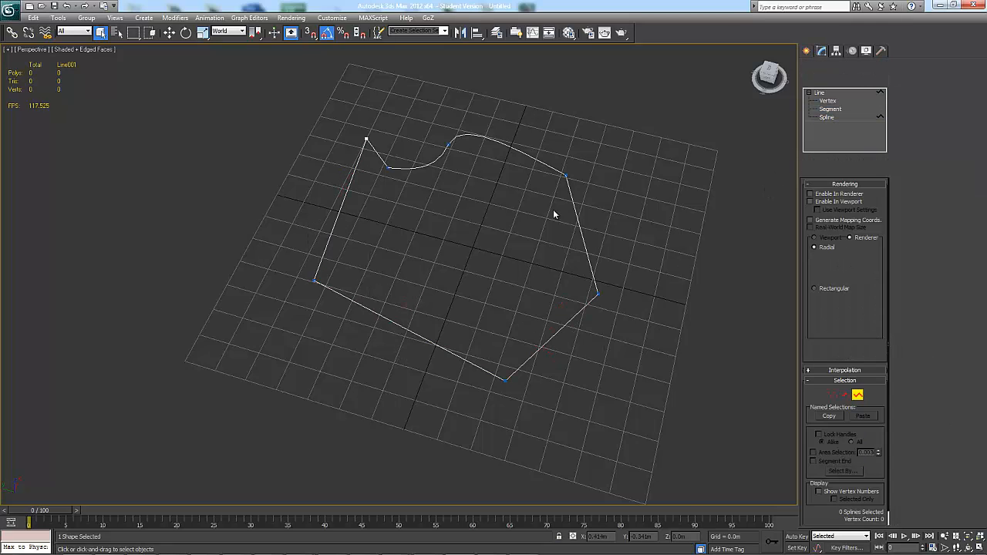
{"action": "middle_click_drag", "start_coordinate": [620, 260], "coordinate": [581, 301], "text": "alt"}
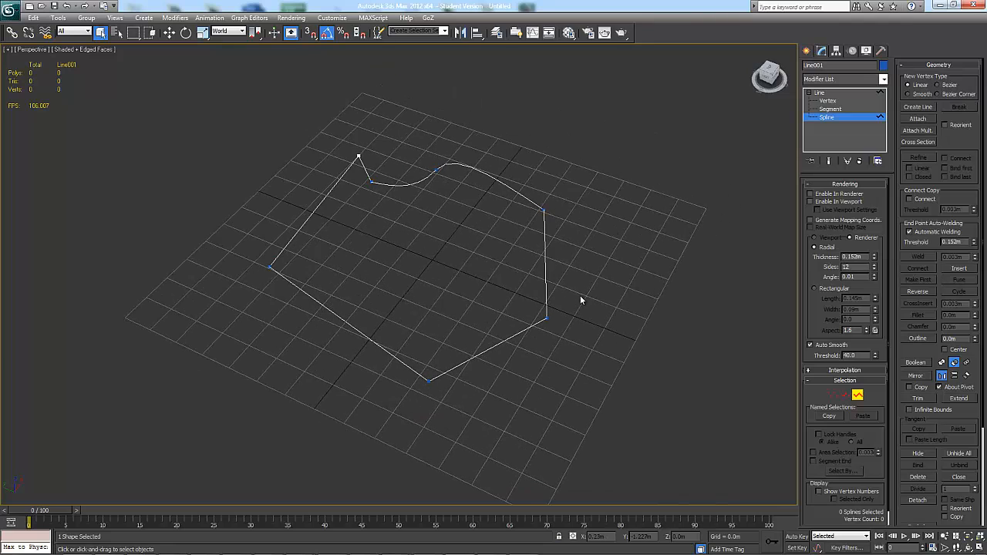
Reshape the curve on the outline's far side by moving a tangent handle of its Bezier vertex, and deselect the vertex
{"action": "left_click", "coordinate": [828, 101]}
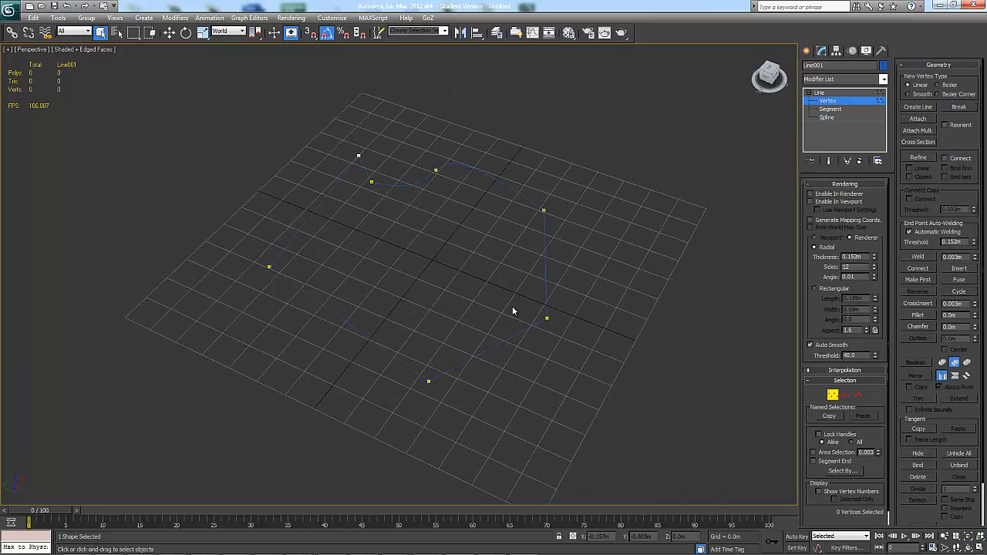
{"action": "left_click", "coordinate": [546, 318]}
{"action": "middle_click_drag", "start_coordinate": [580, 340], "coordinate": [546, 331], "text": "alt"}
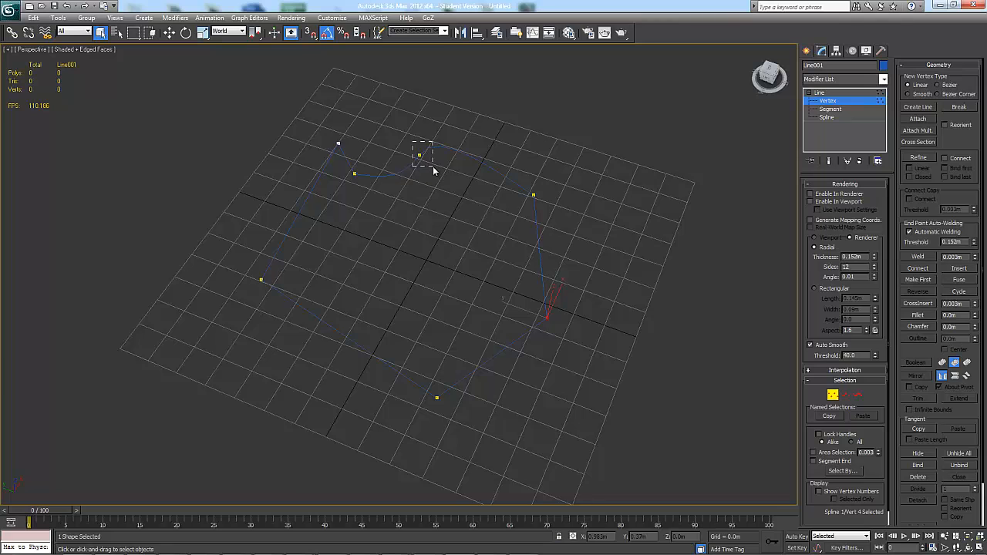
{"action": "left_click_drag", "start_coordinate": [433, 165], "coordinate": [433, 166]}
{"action": "middle_click_drag", "start_coordinate": [417, 198], "coordinate": [454, 222], "text": "alt"}
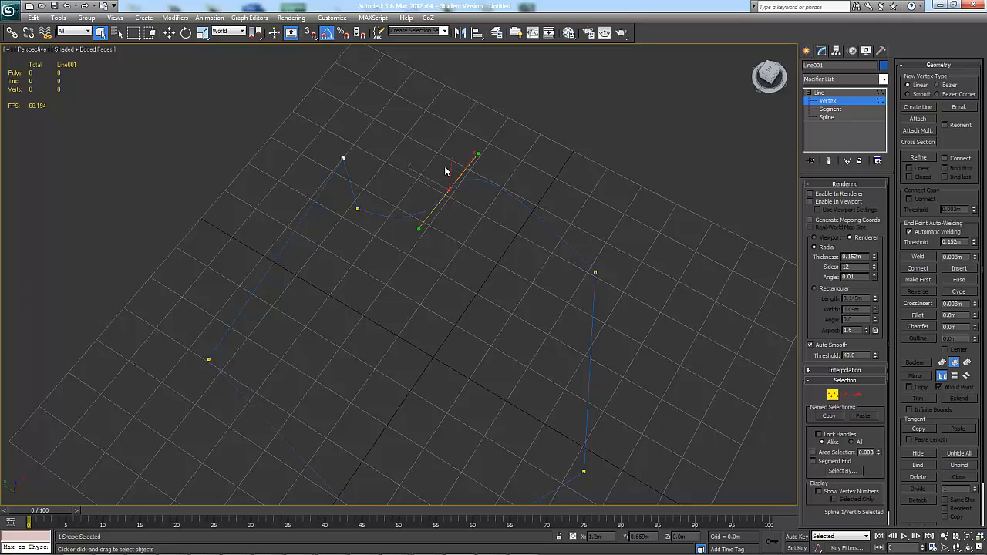
{"action": "left_click", "coordinate": [169, 33]}
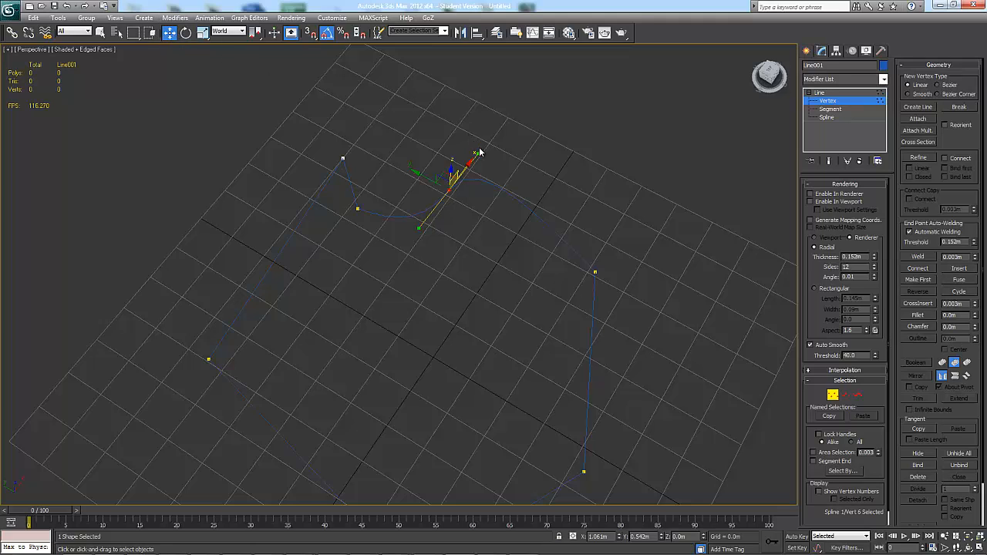
{"action": "left_click_drag", "start_coordinate": [479, 154], "coordinate": [471, 216]}
{"action": "middle_click_drag", "start_coordinate": [381, 156], "coordinate": [624, 159], "text": "alt"}
{"action": "left_click", "coordinate": [435, 166]}
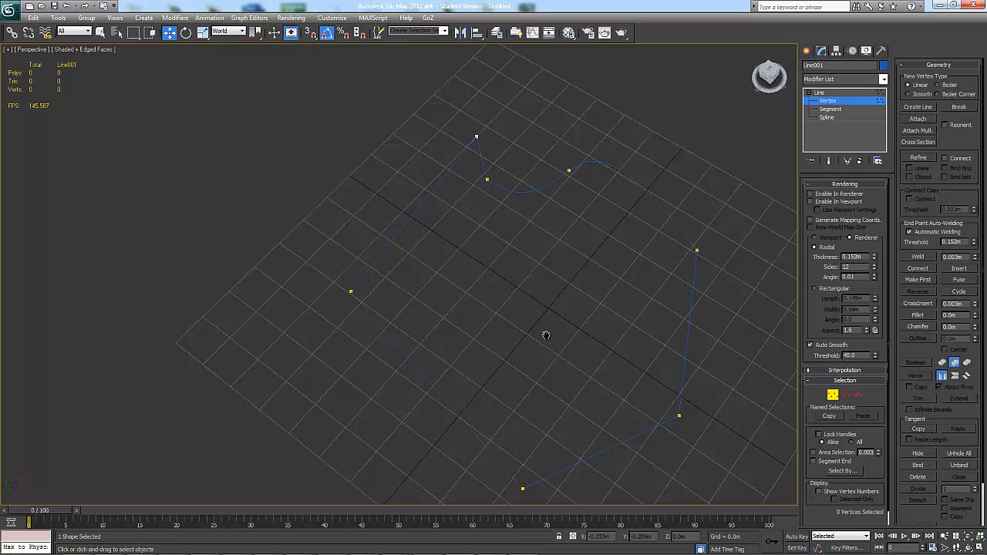
Convert the outline's leftmost corner vertex to Bezier Corner and move its two tangent handles independently
{"action": "middle_click_drag", "start_coordinate": [544, 335], "coordinate": [529, 294]}
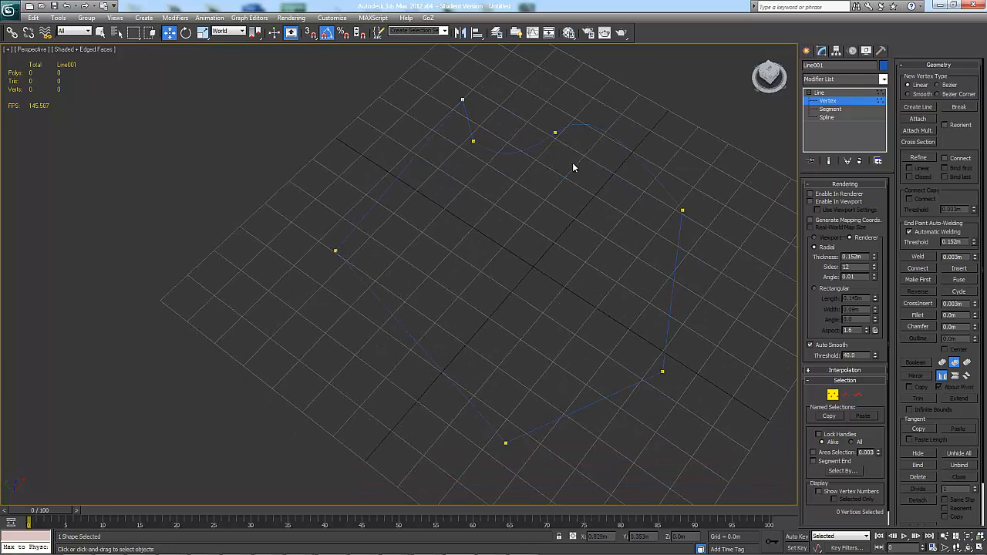
{"action": "left_click", "coordinate": [336, 248]}
{"action": "right_click", "coordinate": [337, 249]}
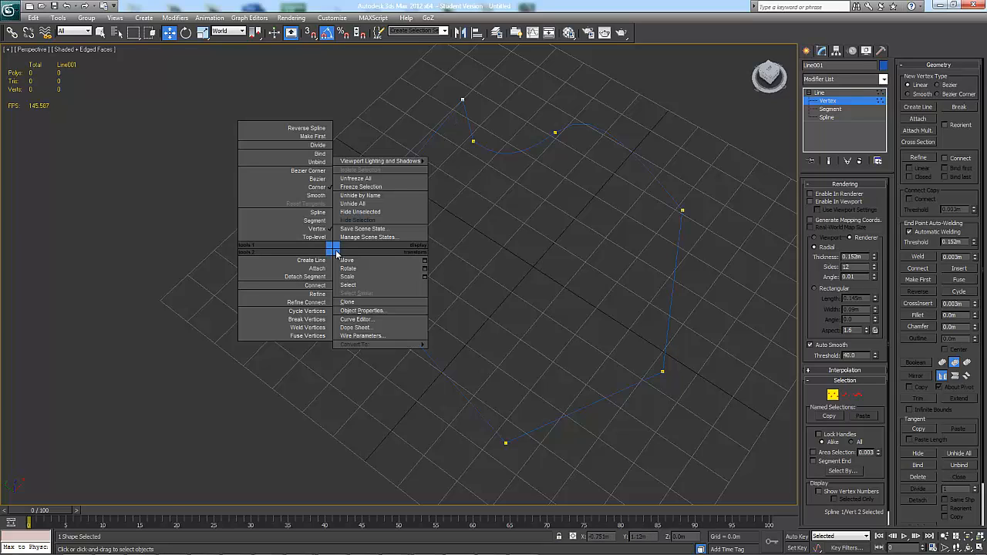
{"action": "left_click", "coordinate": [309, 170]}
{"action": "scroll", "coordinate": [352, 250], "scroll_direction": "up", "scroll_amount": 6}
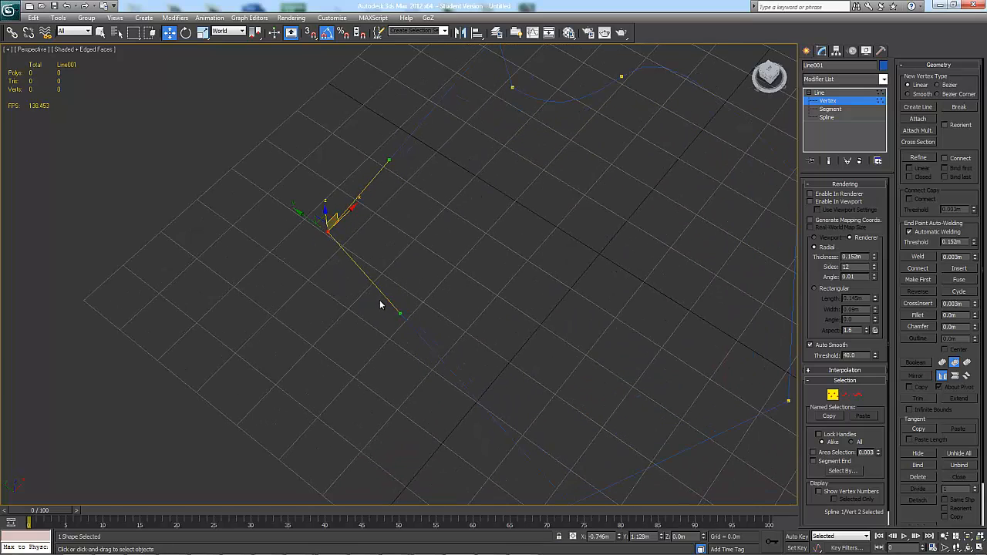
{"action": "left_click_drag", "start_coordinate": [400, 311], "coordinate": [421, 236]}
{"action": "left_click_drag", "start_coordinate": [390, 158], "coordinate": [332, 191]}
Convert the leftmost vertex to Bezier and adjust its linked tangent handles
{"action": "right_click", "coordinate": [325, 231]}
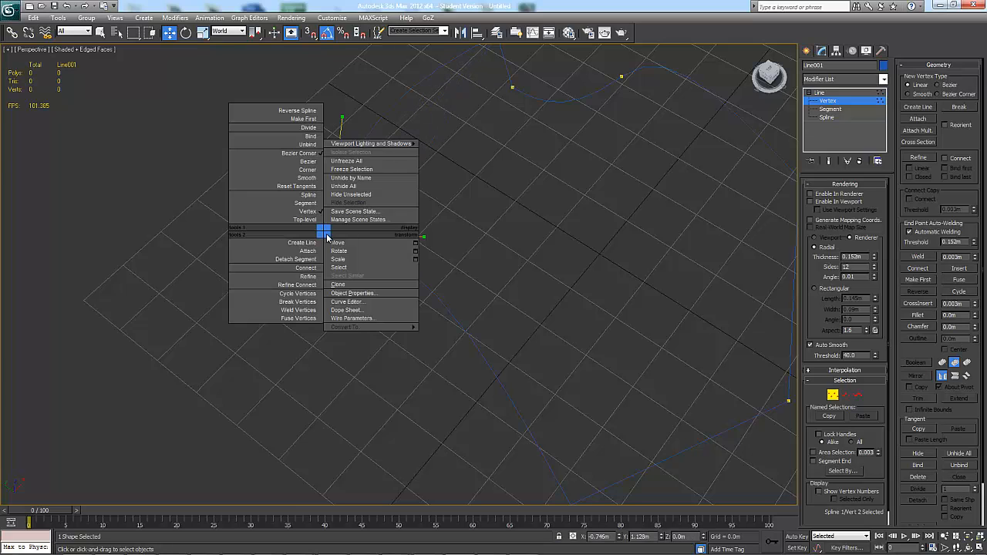
{"action": "left_click", "coordinate": [307, 162]}
{"action": "middle_click_drag", "start_coordinate": [585, 141], "coordinate": [587, 158]}
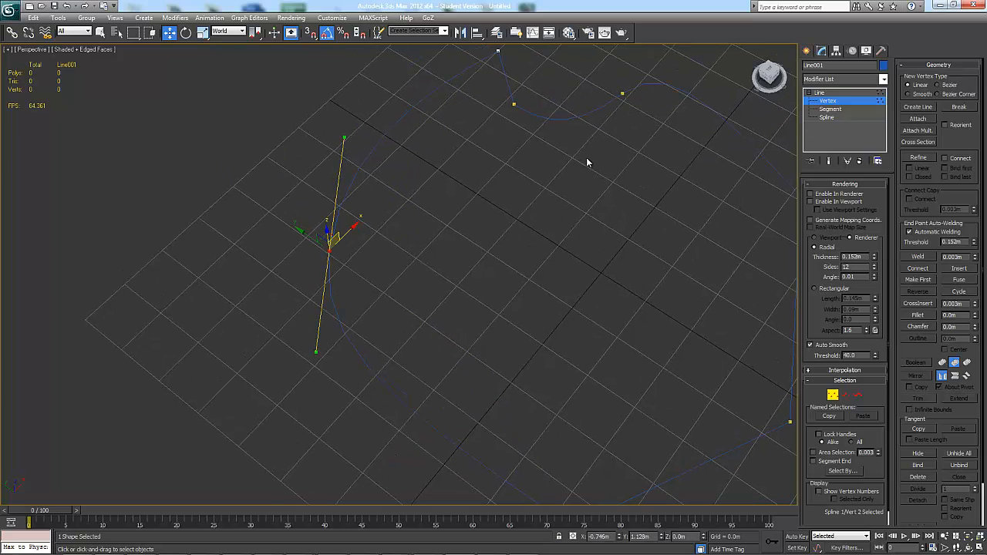
{"action": "left_click_drag", "start_coordinate": [344, 135], "coordinate": [334, 174]}
Change the leftmost vertex to Corner type, and finally to Smooth
{"action": "right_click", "coordinate": [332, 253]}
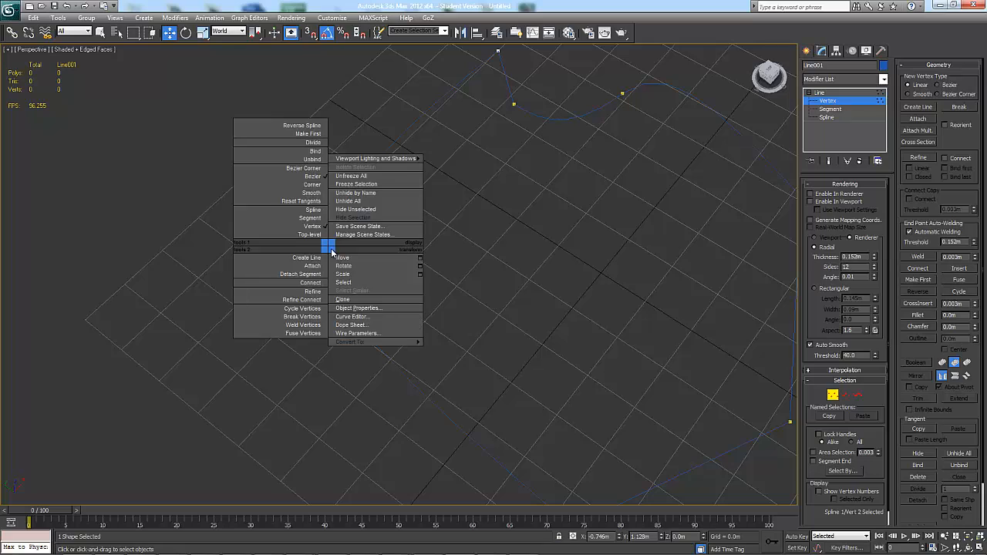
{"action": "left_click", "coordinate": [322, 193]}
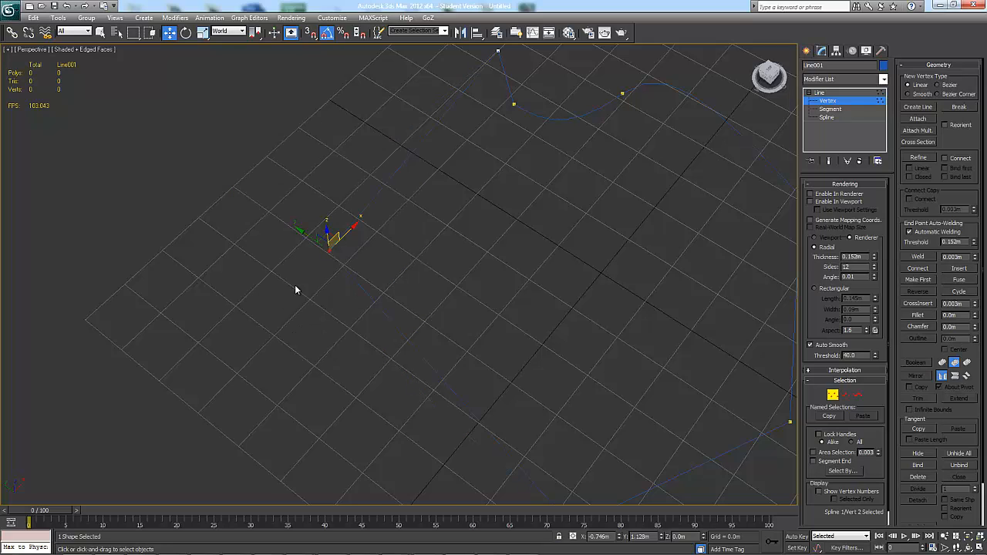
{"action": "right_click", "coordinate": [333, 255]}
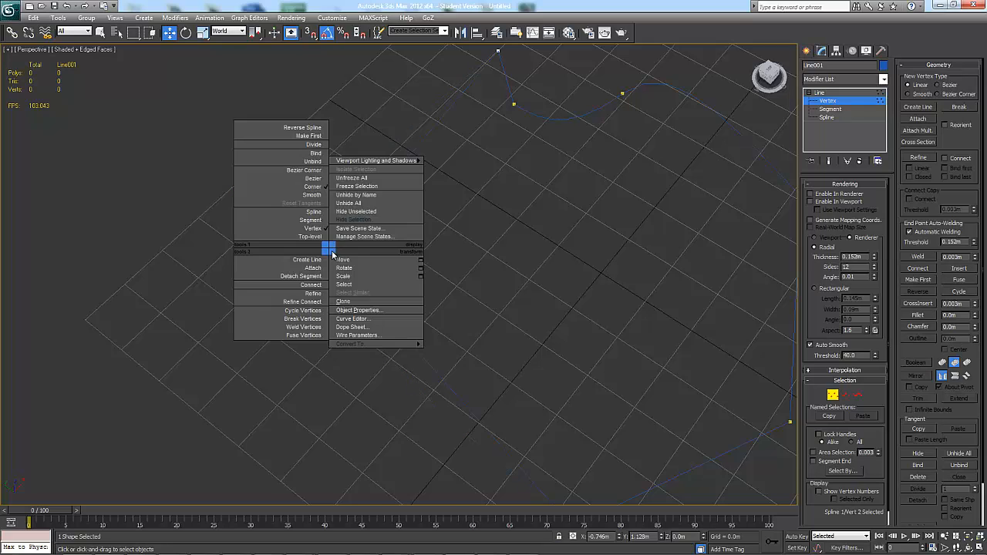
{"action": "left_click", "coordinate": [323, 195]}
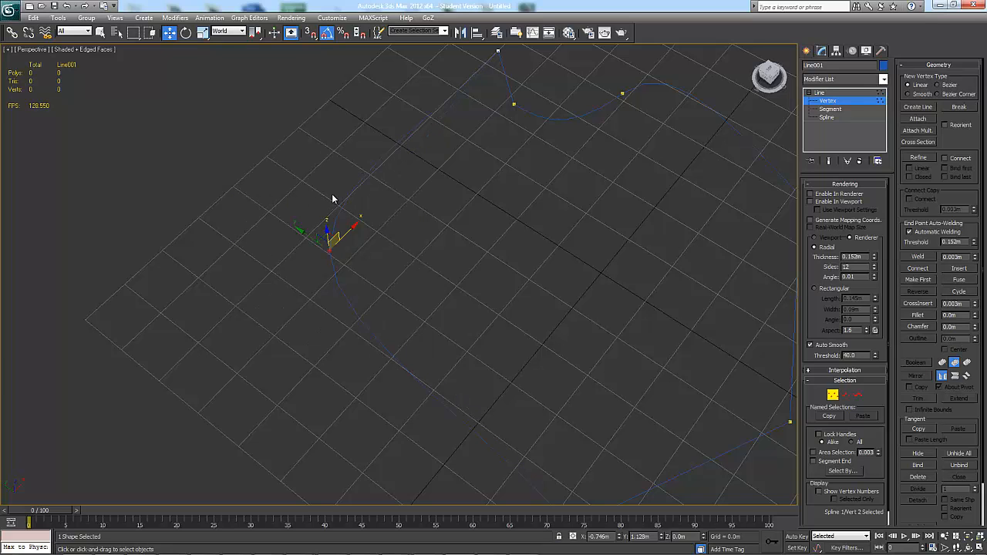
At segment level, select the curved segment at the outline's upper right and change it to Line
{"action": "middle_click_drag", "start_coordinate": [429, 235], "coordinate": [339, 262], "text": "alt"}
{"action": "key", "text": "2"}
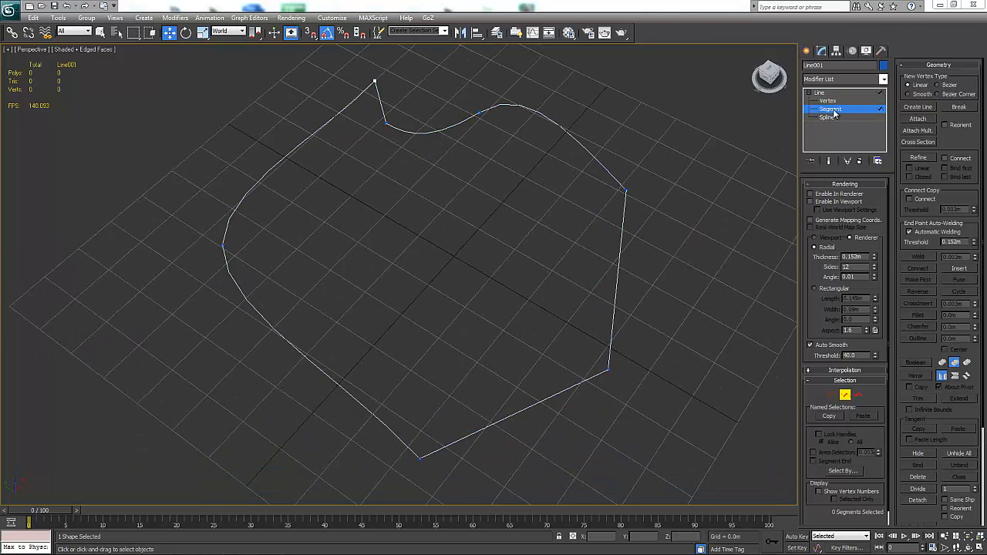
{"action": "left_click", "coordinate": [577, 137]}
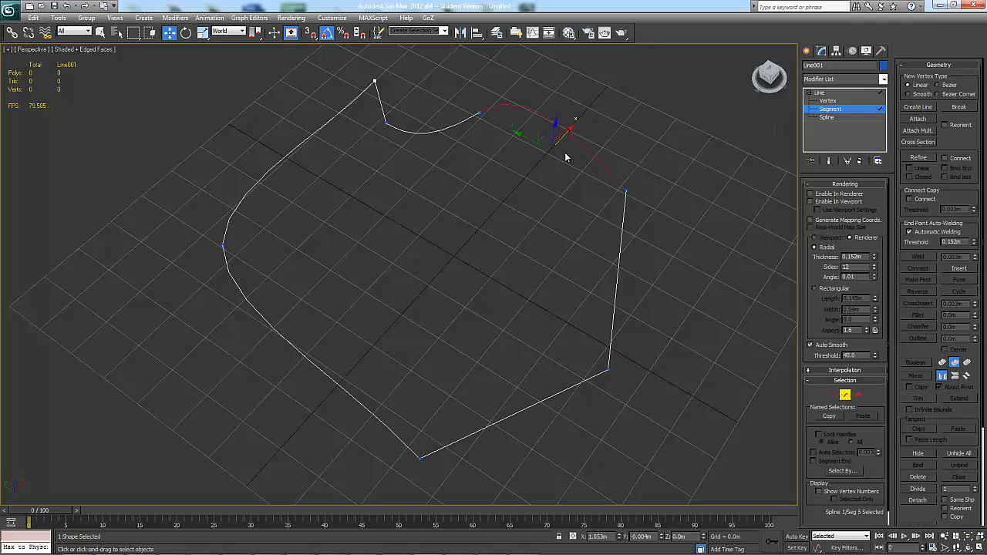
{"action": "right_click", "coordinate": [571, 133]}
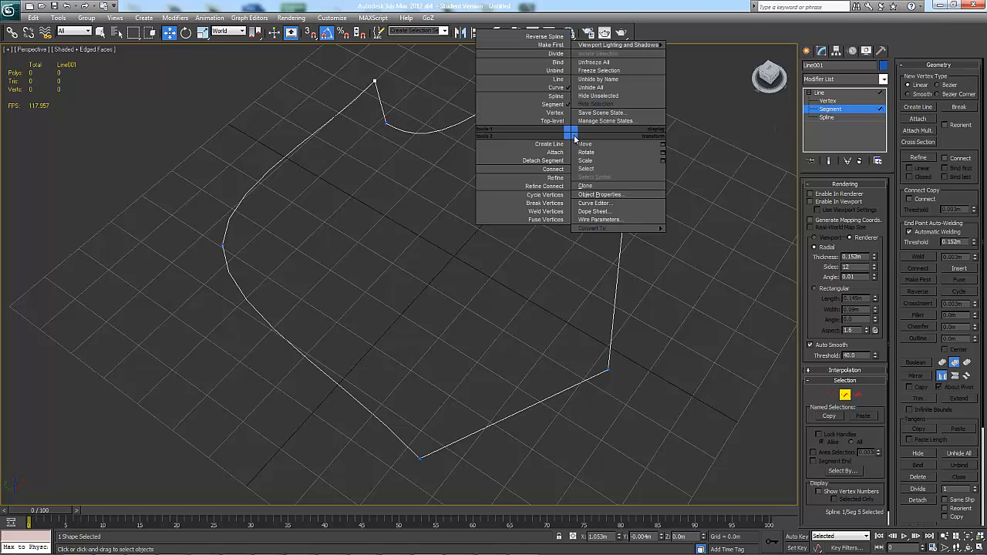
{"action": "left_click", "coordinate": [563, 80]}
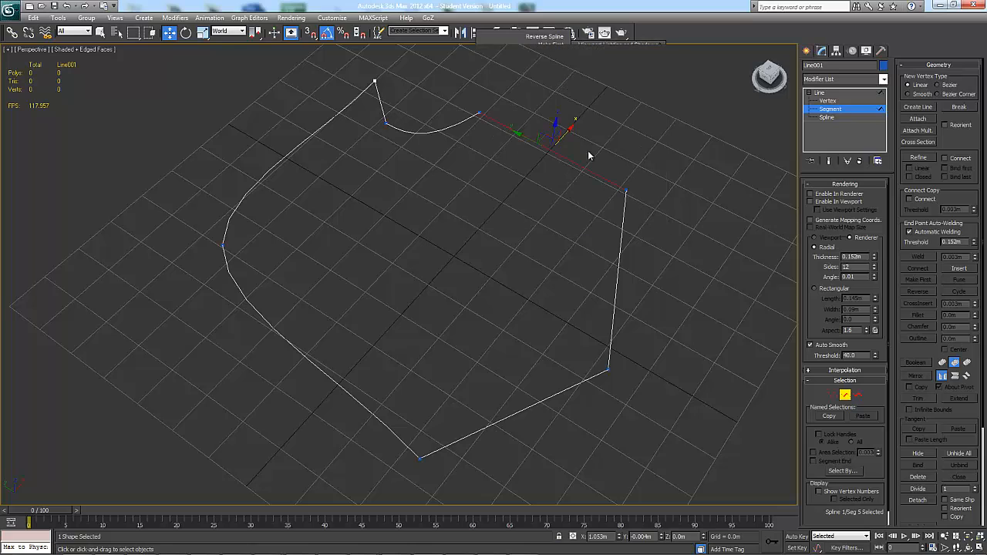
Select the outline's curved lower-left segment, change it to Line, and switch it back to Curve
{"action": "left_click", "coordinate": [430, 132]}
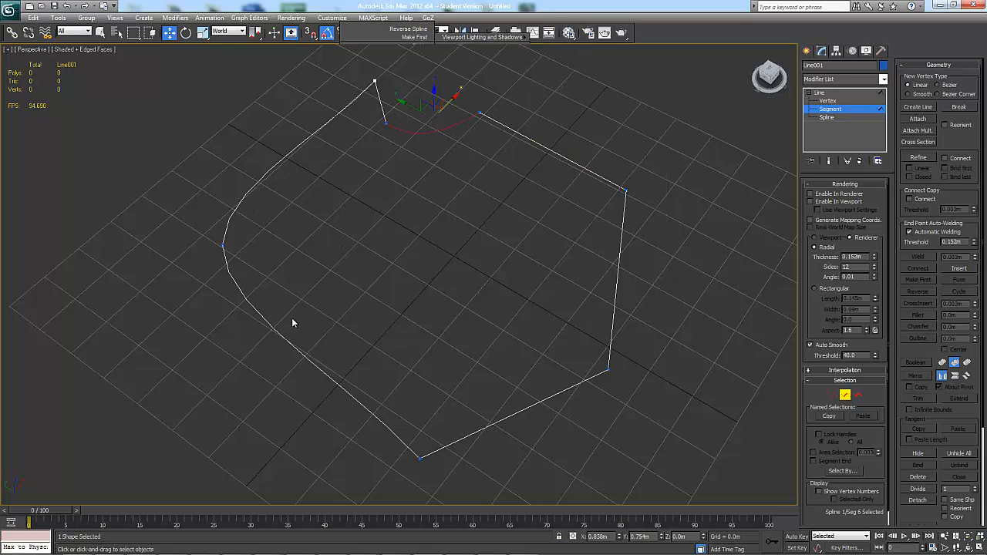
{"action": "left_click", "coordinate": [307, 336]}
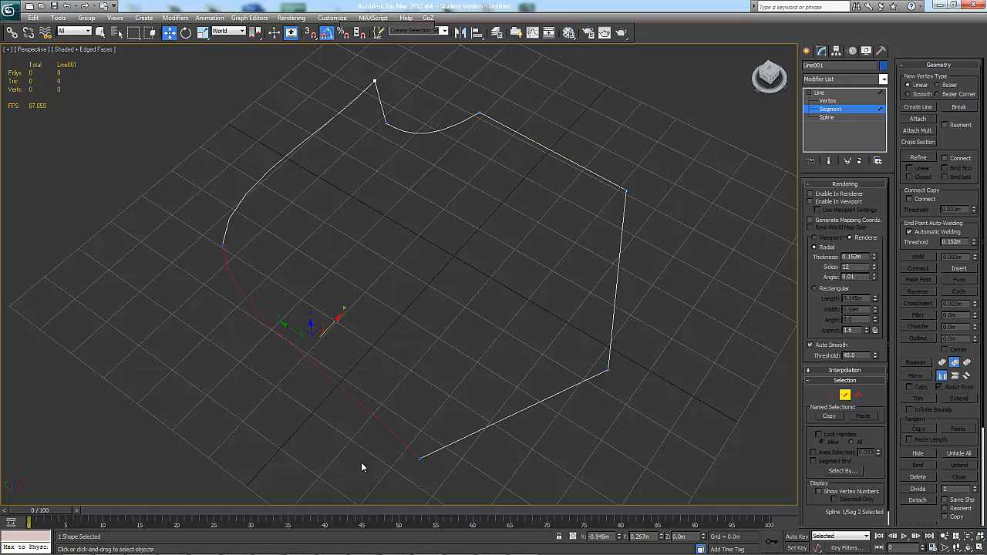
{"action": "right_click", "coordinate": [280, 327]}
{"action": "left_click", "coordinate": [265, 272]}
{"action": "right_click", "coordinate": [345, 361]}
{"action": "left_click", "coordinate": [338, 317]}
Select the straight segment at the outline's lower right and set its type to Curve
{"action": "left_click_drag", "start_coordinate": [496, 379], "coordinate": [552, 483]}
{"action": "right_click", "coordinate": [503, 414]}
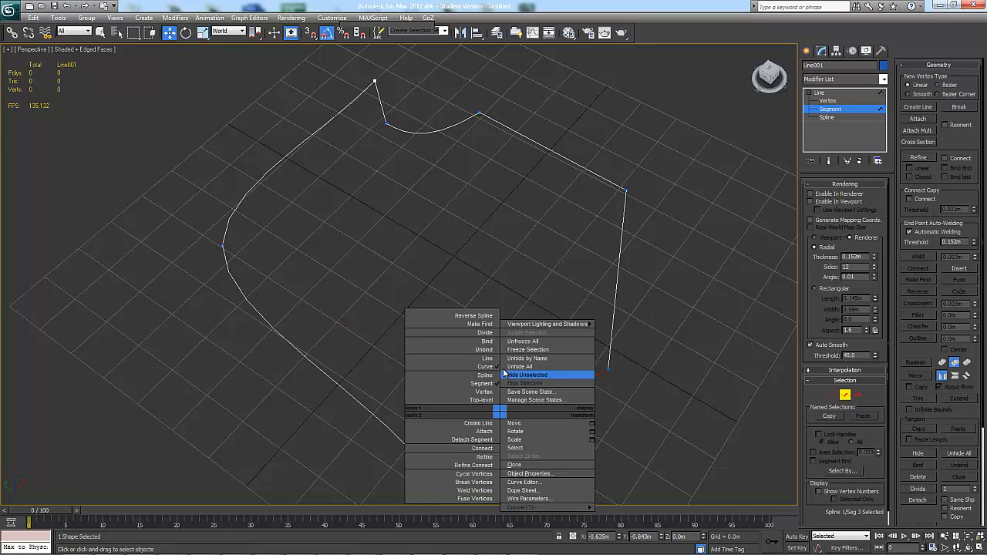
{"action": "left_click", "coordinate": [496, 362]}
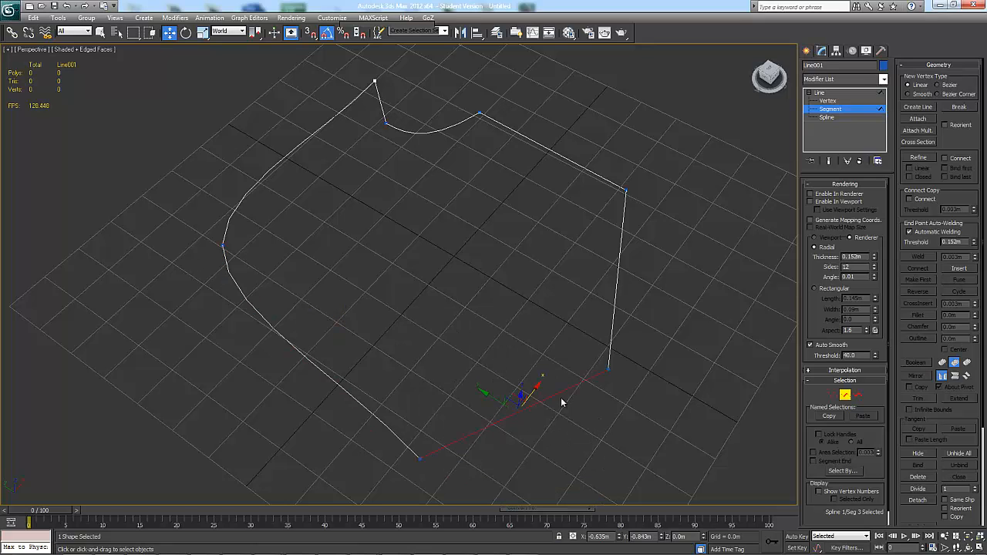
{"action": "middle_click_drag", "start_coordinate": [564, 401], "coordinate": [621, 379], "text": "alt"}
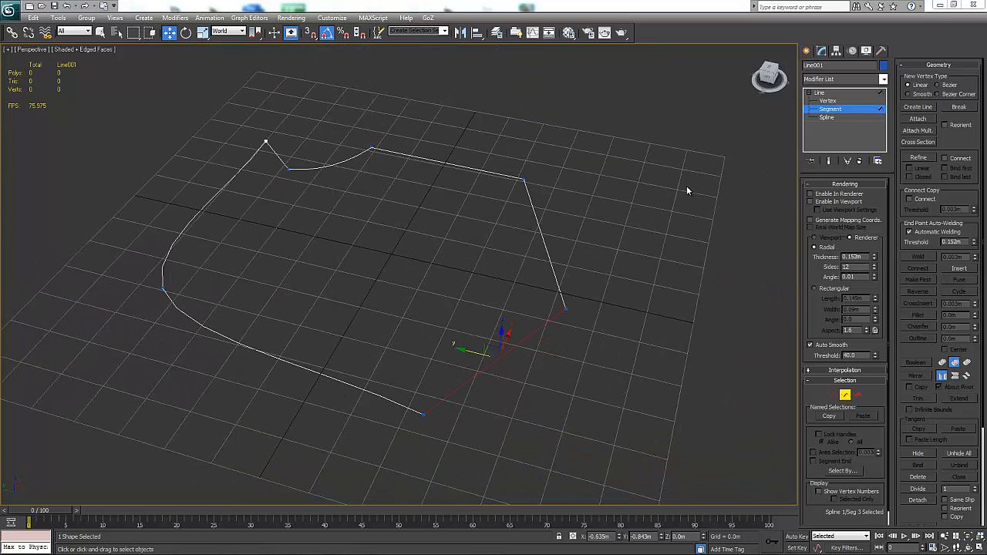
At vertex level, start Create Line, turn on 3D snapping, and review the Grid and Snap Settings
{"action": "left_click", "coordinate": [836, 102]}
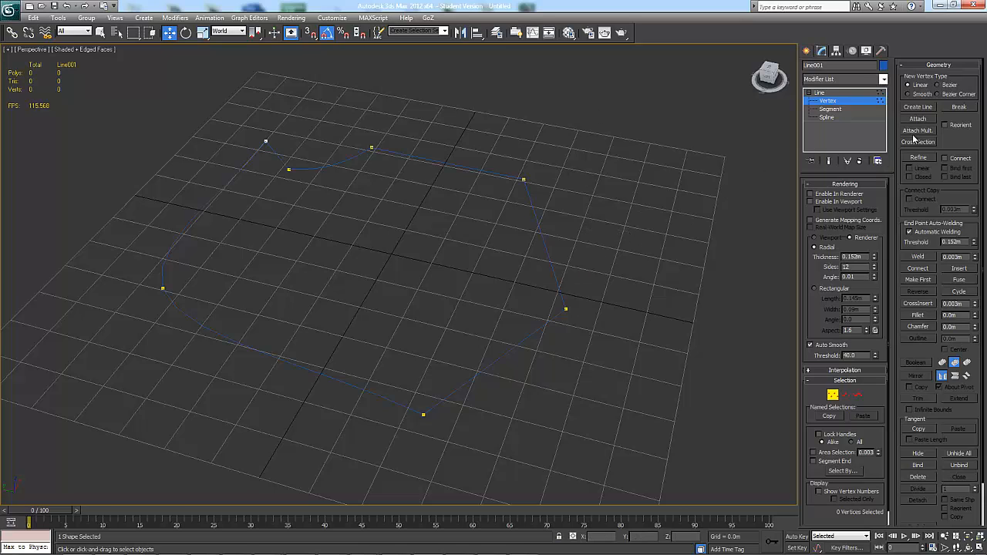
{"action": "left_click", "coordinate": [919, 108]}
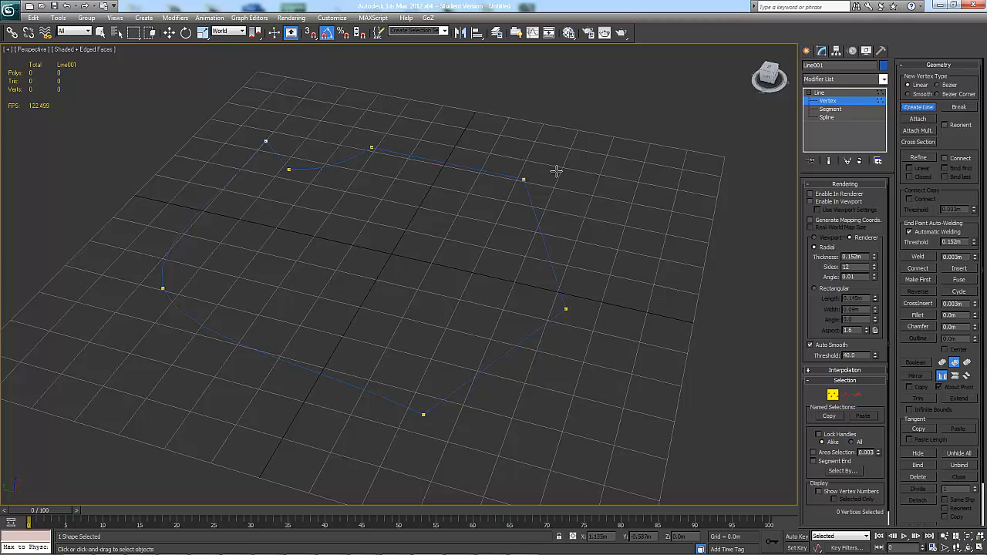
{"action": "left_click", "coordinate": [312, 34]}
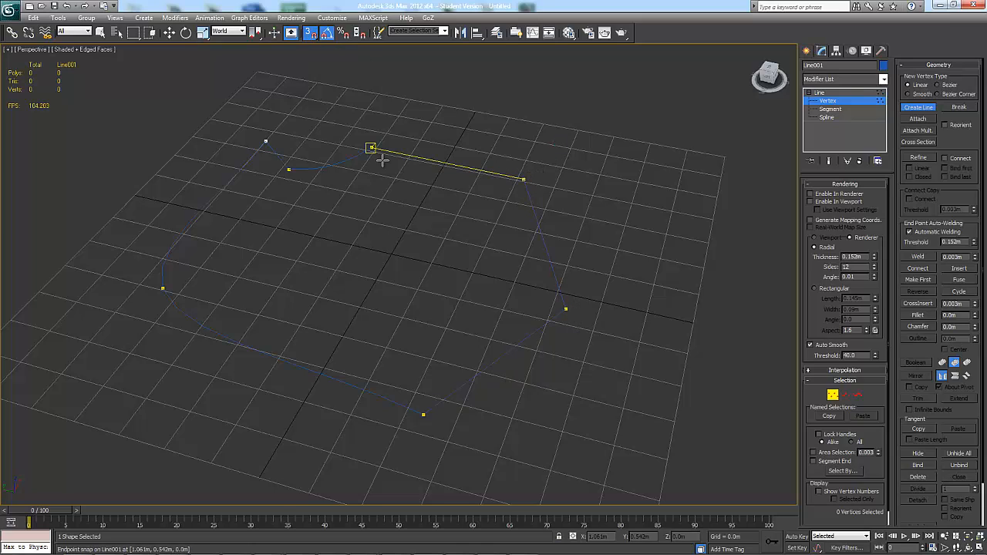
{"action": "right_click", "coordinate": [326, 34]}
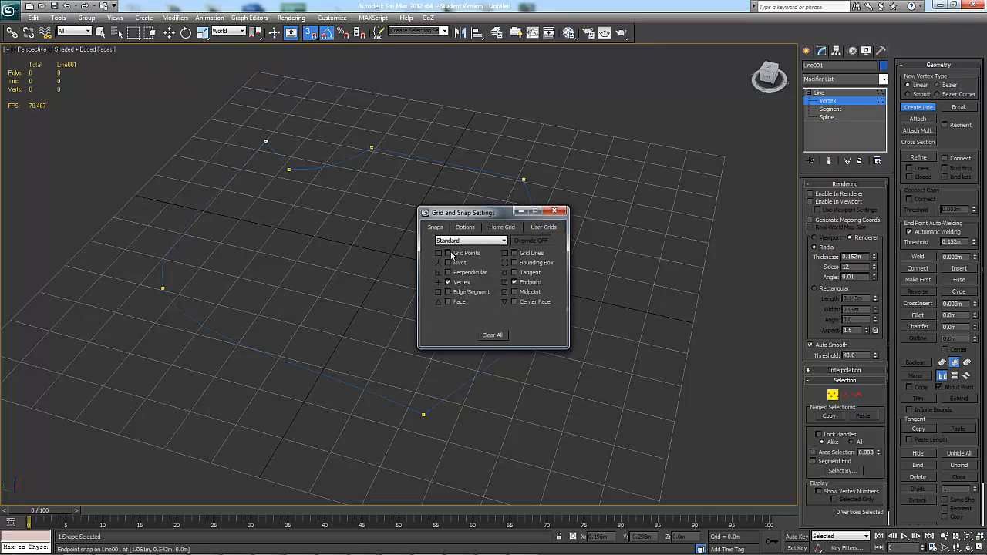
{"action": "left_click", "coordinate": [555, 213]}
Draw a three-segment line outside the outline's right edge, snapping its start and end to that edge's upper and lower vertices
{"action": "left_click", "coordinate": [524, 179]}
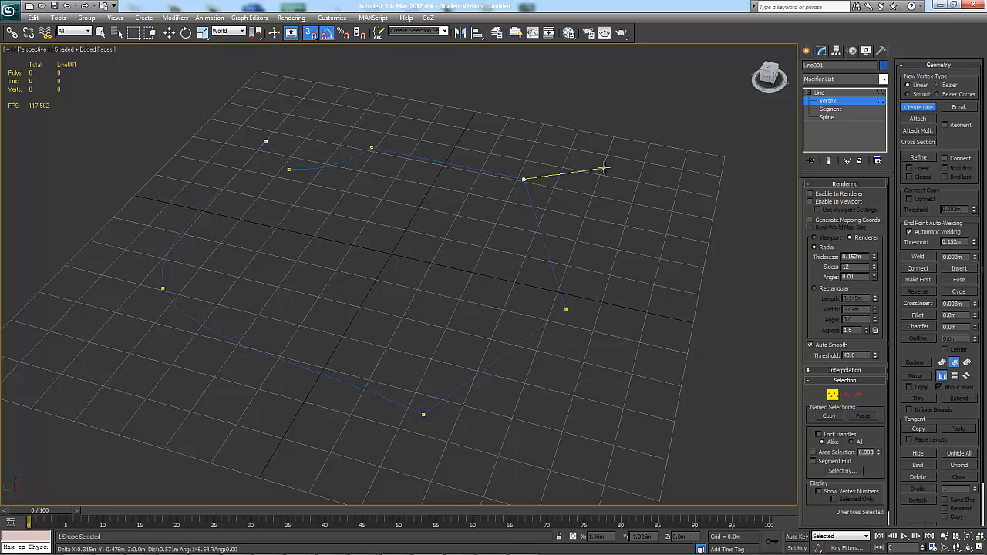
{"action": "left_click", "coordinate": [604, 167]}
{"action": "left_click", "coordinate": [642, 306]}
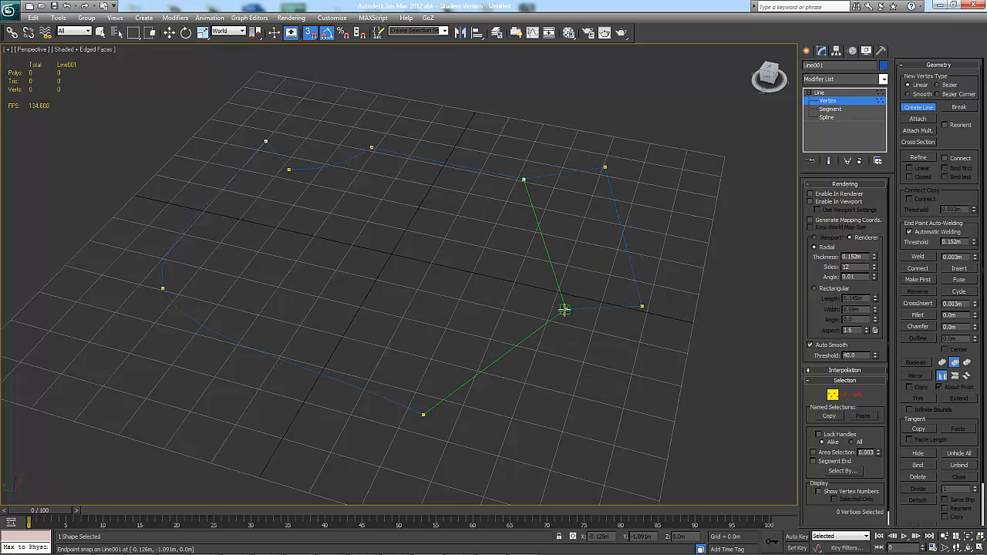
{"action": "left_click", "coordinate": [565, 309]}
{"action": "right_click", "coordinate": [538, 254]}
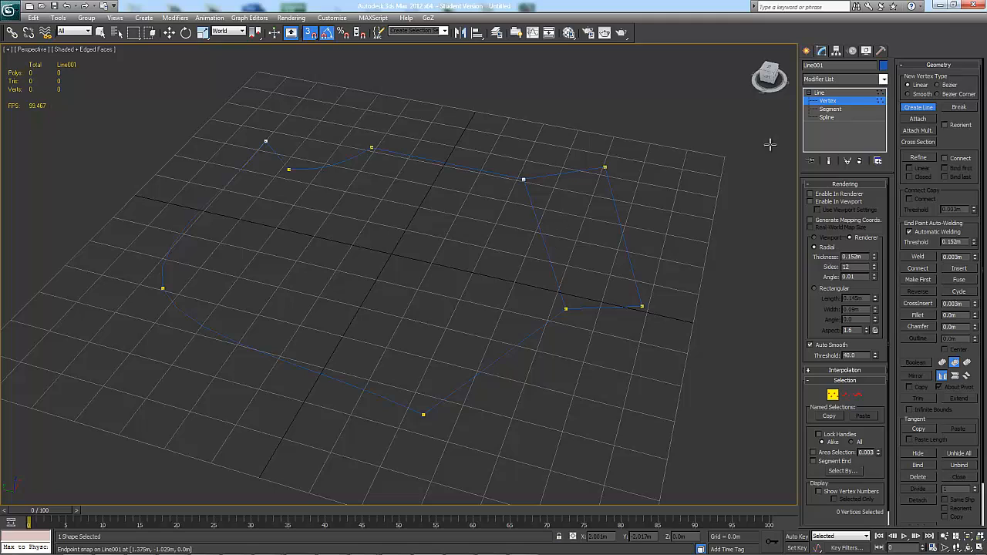
At segment level, leave Create Line and delete the outline's original right-hand segment between the two ends of the added line
{"action": "left_click", "coordinate": [831, 108]}
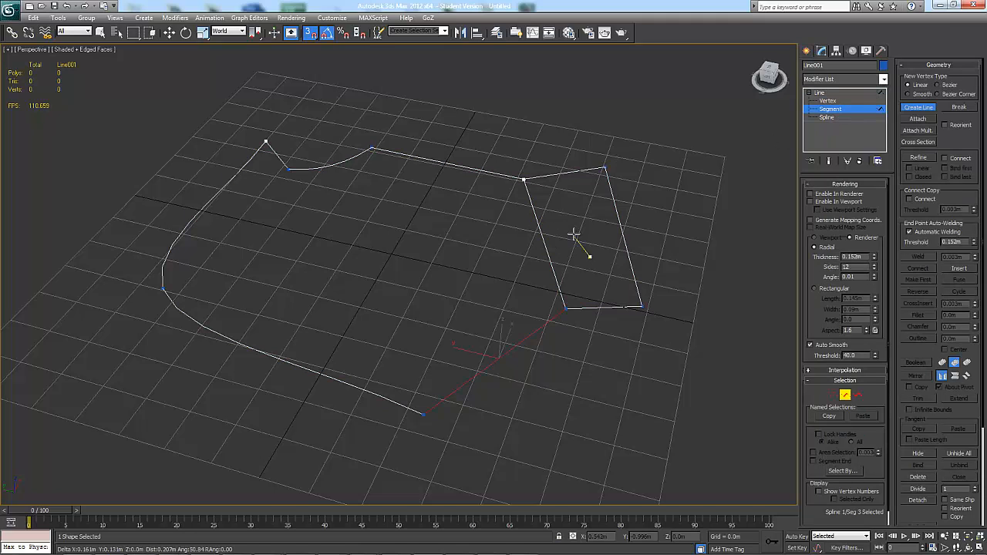
{"action": "left_click", "coordinate": [919, 108]}
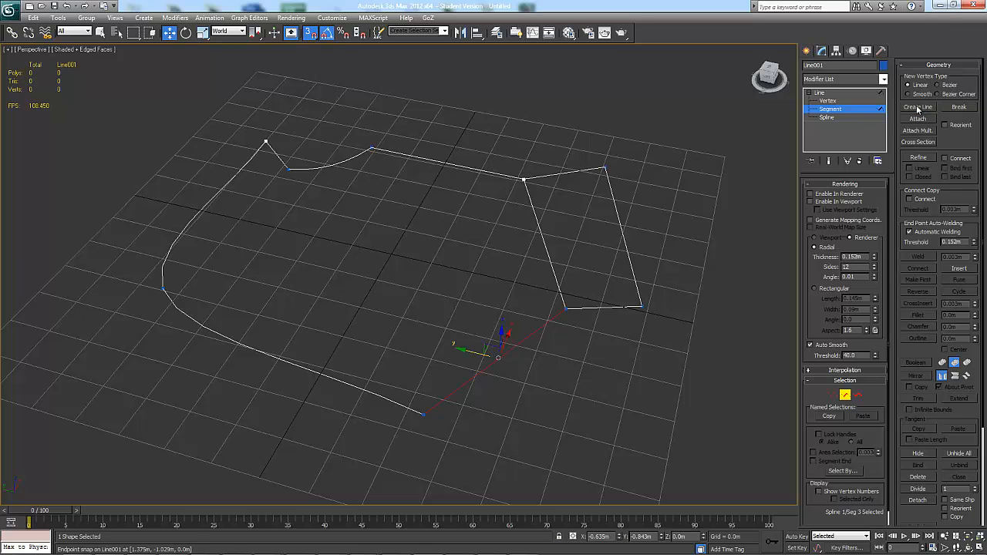
{"action": "key", "text": "w"}
{"action": "left_click", "coordinate": [549, 259]}
{"action": "key", "text": "Delete"}
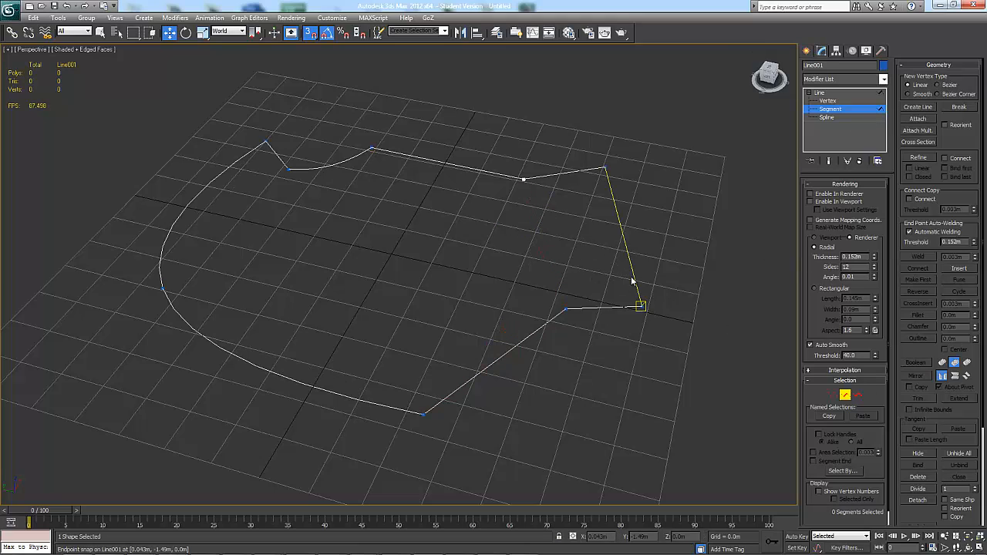
{"action": "left_click_drag", "start_coordinate": [632, 281], "coordinate": [640, 304]}
Turn snapping off and use Refine to insert a vertex near the middle of the outermost right-hand segment
{"action": "middle_click_drag", "start_coordinate": [706, 227], "coordinate": [685, 253], "text": "alt"}
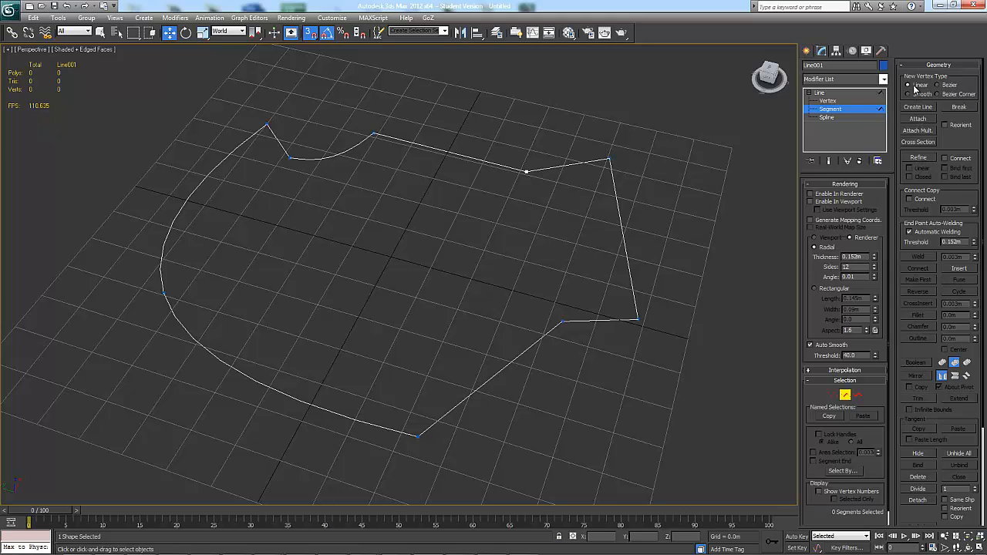
{"action": "left_click", "coordinate": [918, 157]}
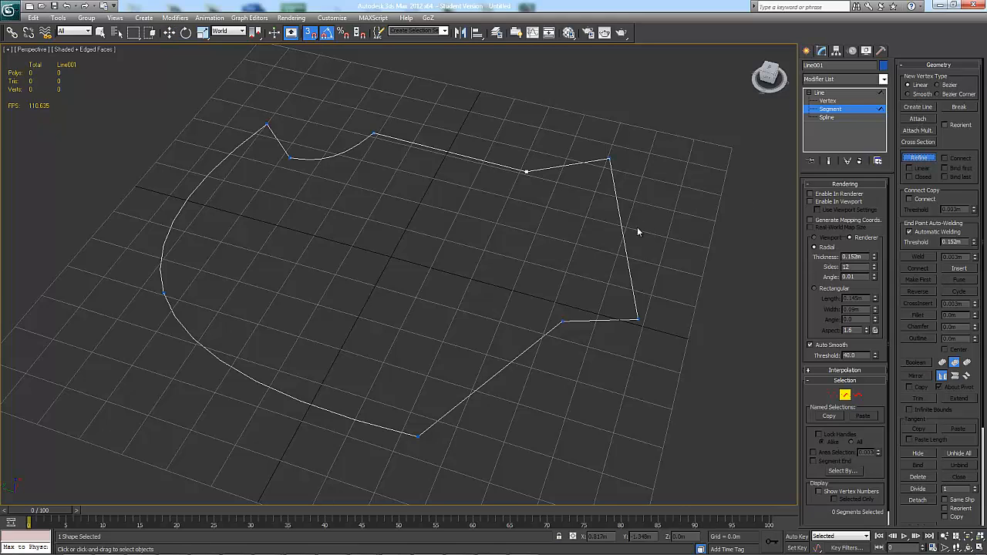
{"action": "key", "text": "s"}
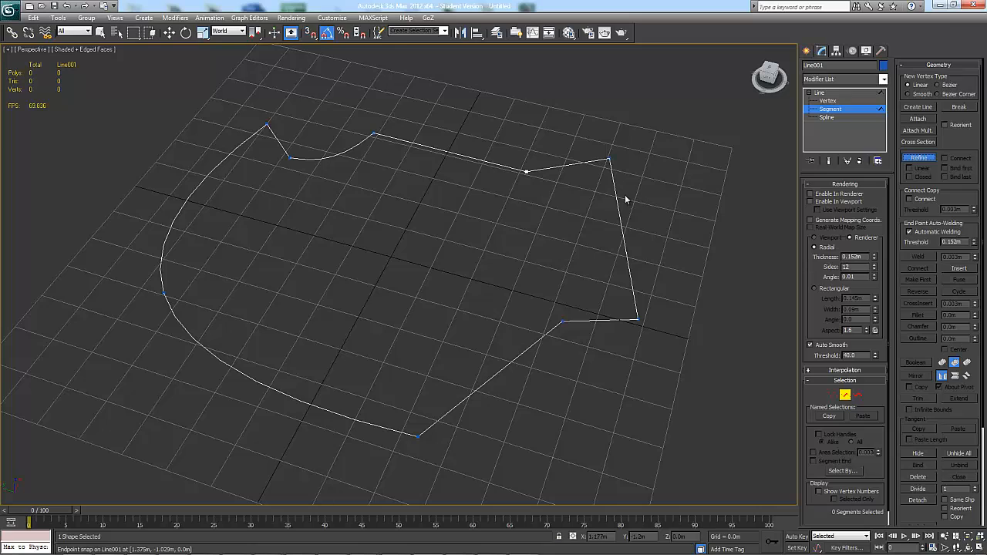
{"action": "left_click", "coordinate": [622, 232]}
{"action": "key", "text": "w"}
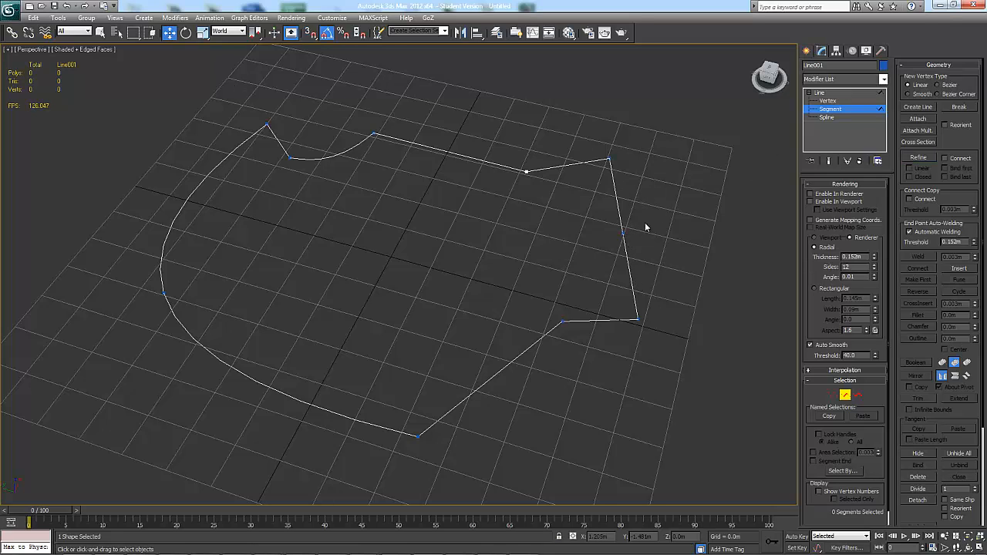
At vertex level, select the inserted vertex and move it outward from the shape
{"action": "key", "text": "1"}
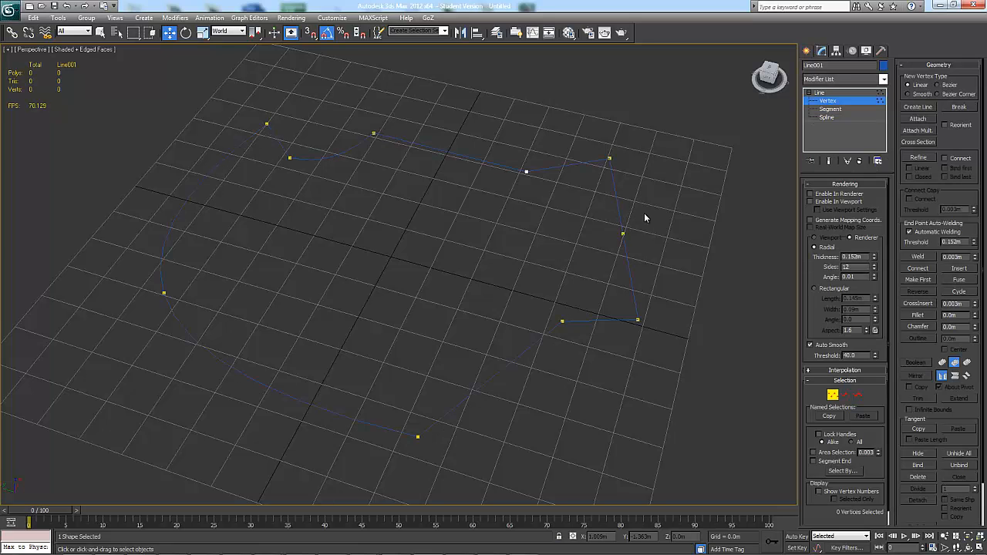
{"action": "left_click", "coordinate": [622, 232]}
{"action": "middle_click_drag", "start_coordinate": [692, 253], "coordinate": [692, 287], "text": "alt"}
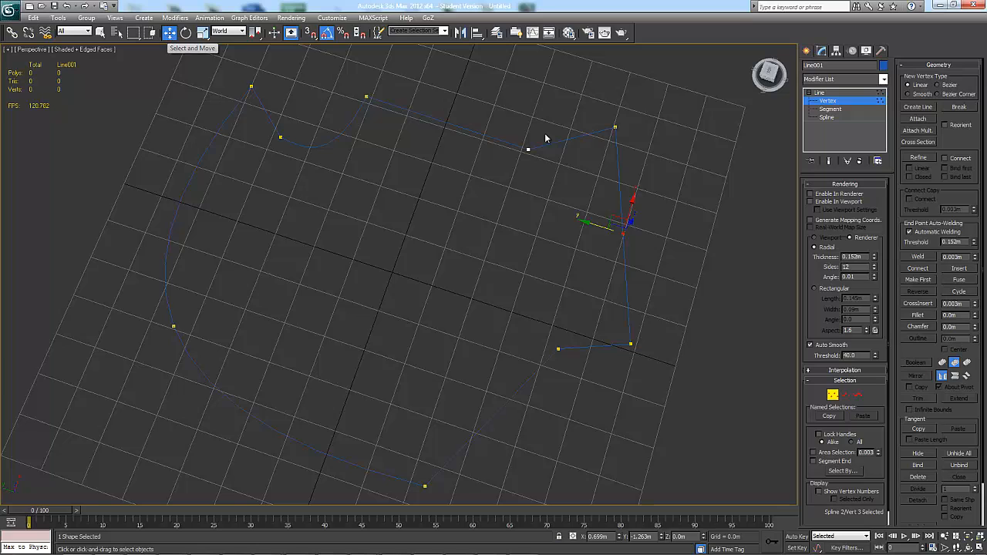
{"action": "left_click_drag", "start_coordinate": [624, 222], "coordinate": [646, 206]}
Convert the inserted vertex to Bezier Corner and pull its lower tangent handle outward
{"action": "middle_click_drag", "start_coordinate": [669, 242], "coordinate": [693, 212], "text": "alt"}
{"action": "right_click", "coordinate": [668, 216]}
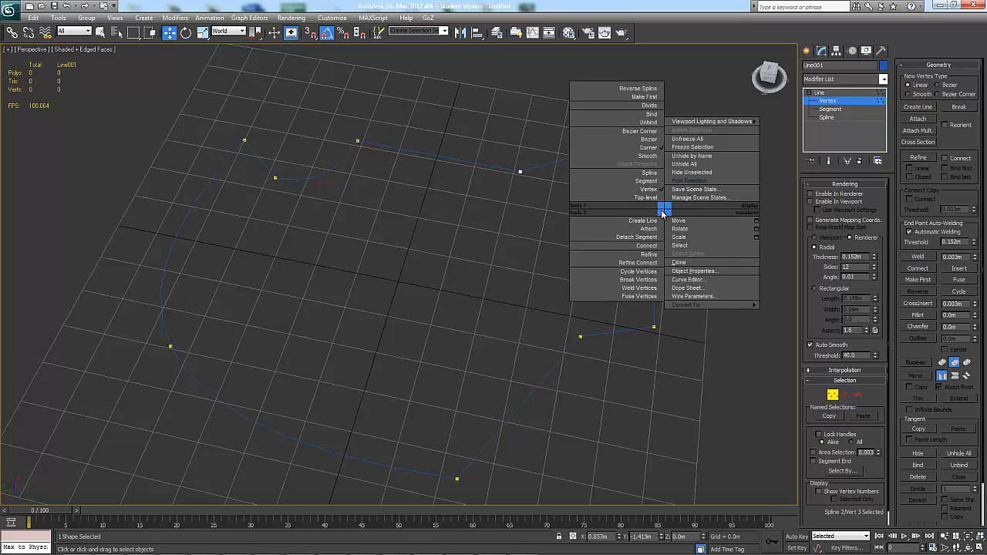
{"action": "left_click", "coordinate": [644, 137]}
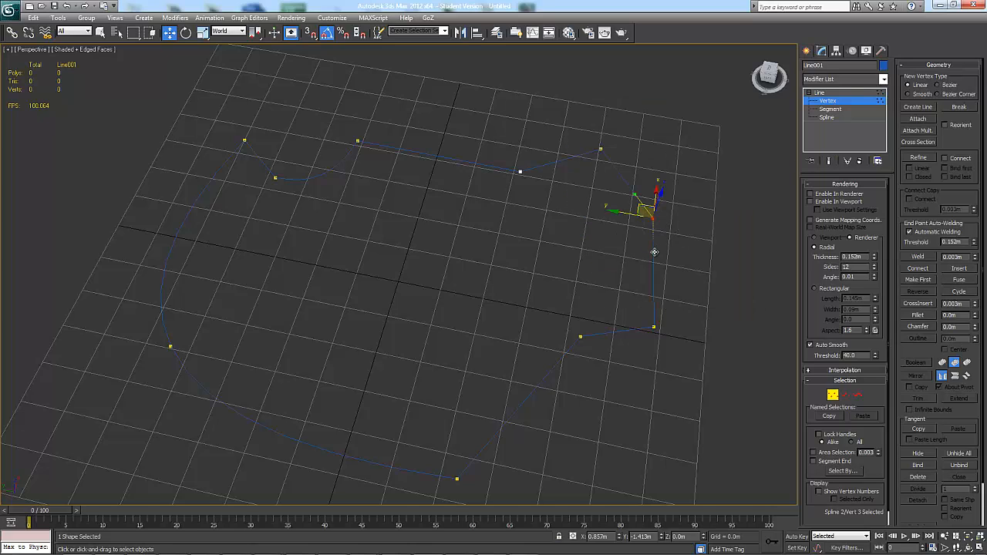
{"action": "left_click_drag", "start_coordinate": [654, 252], "coordinate": [676, 237]}
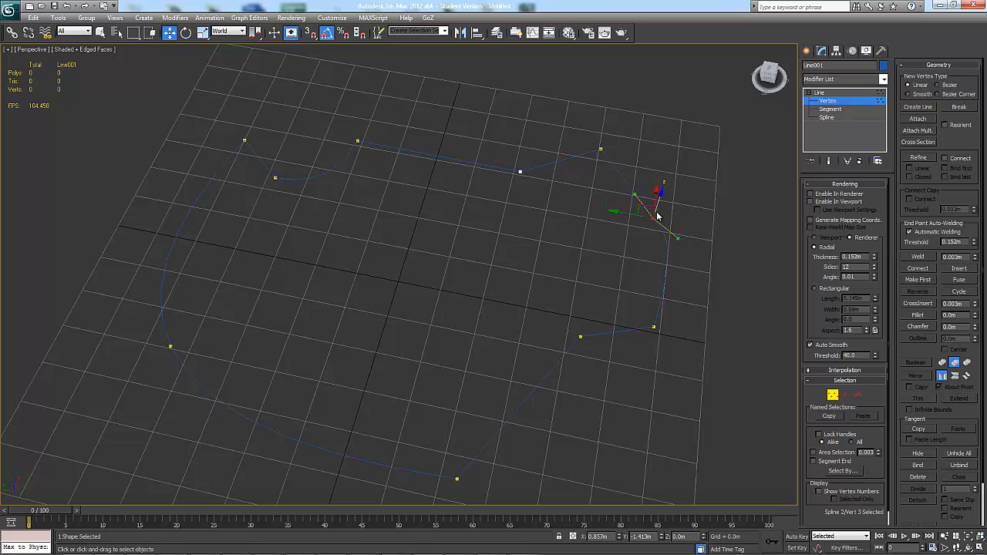
Convert the inserted vertex to Bezier, adjust its linked tangent handles to smooth the curve, and deselect it
{"action": "right_click", "coordinate": [658, 216]}
{"action": "left_click", "coordinate": [640, 138]}
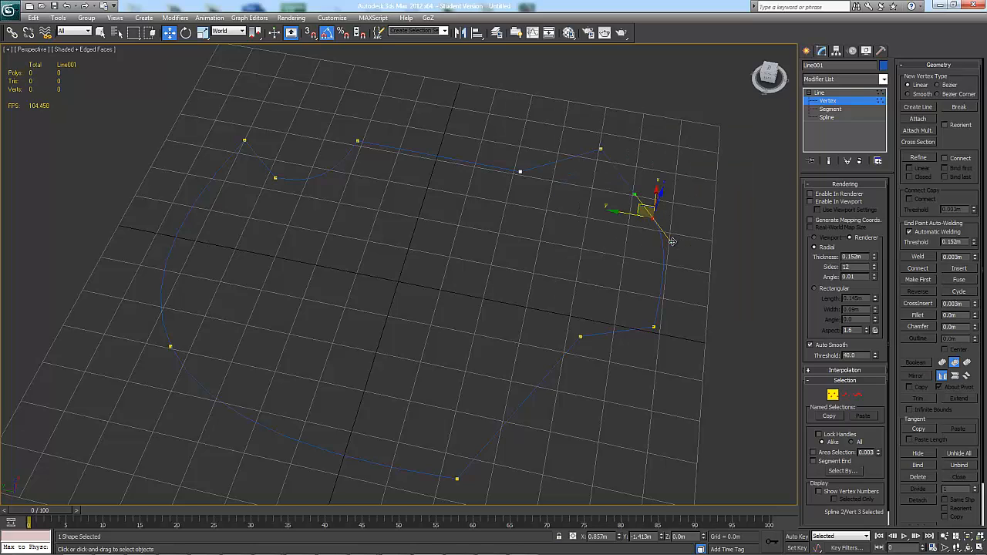
{"action": "mouse_move", "coordinate": [662, 246]}
{"action": "left_mouse_down"}
{"action": "mouse_move", "coordinate": [645, 248]}
{"action": "mouse_move", "coordinate": [660, 249]}
{"action": "left_mouse_up"}
{"action": "mouse_move", "coordinate": [674, 277]}
{"action": "middle_mouse_down", "text": "alt"}
{"action": "mouse_move", "coordinate": [655, 261]}
{"action": "mouse_move", "coordinate": [655, 278]}
{"action": "mouse_move", "coordinate": [676, 284]}
{"action": "middle_mouse_up", "text": "alt"}
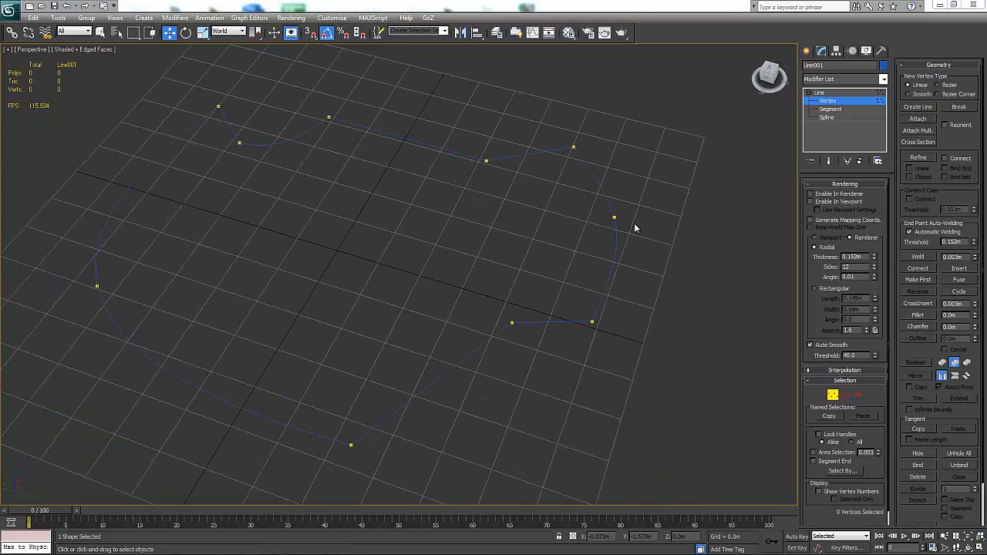
Break the vertex at the shape's upper-right corner and select both resulting coincident vertices
{"action": "left_click_drag", "start_coordinate": [581, 132], "coordinate": [553, 160]}
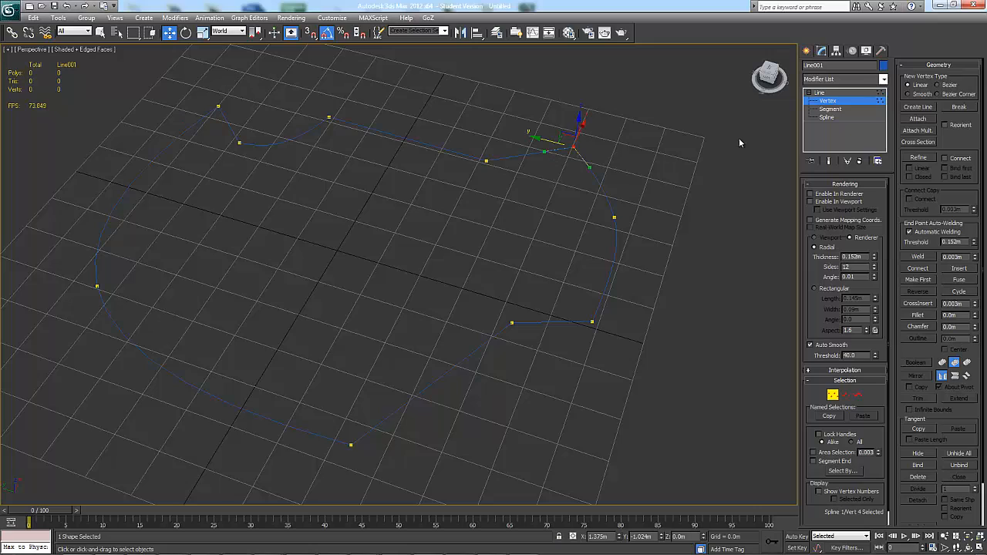
{"action": "left_click", "coordinate": [959, 107]}
{"action": "left_click", "coordinate": [573, 145]}
{"action": "left_click", "coordinate": [592, 135]}
{"action": "left_click_drag", "start_coordinate": [590, 134], "coordinate": [562, 163]}
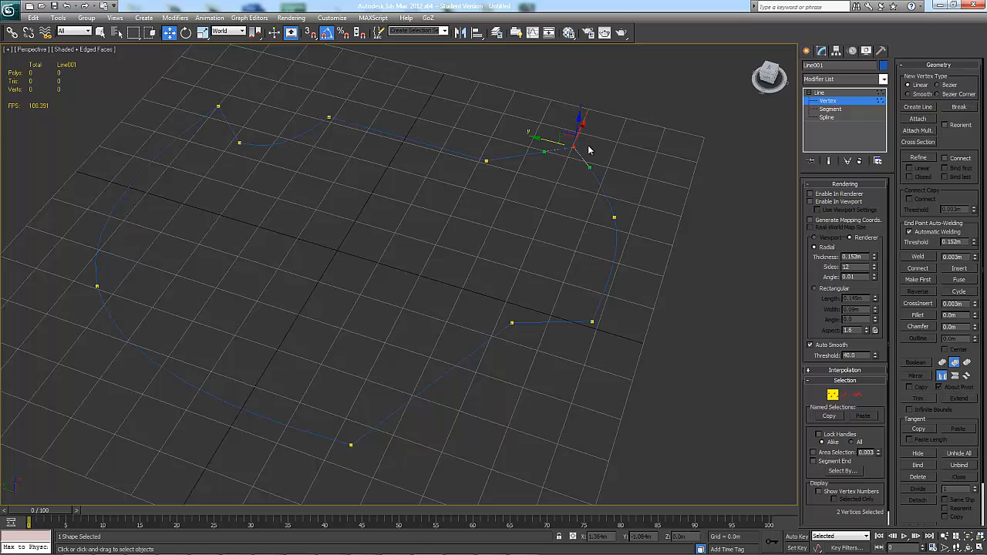
Move one of the two broken vertices away along the Y axis to open the corner, and select the other one
{"action": "left_click", "coordinate": [576, 148]}
{"action": "left_click", "coordinate": [574, 145]}
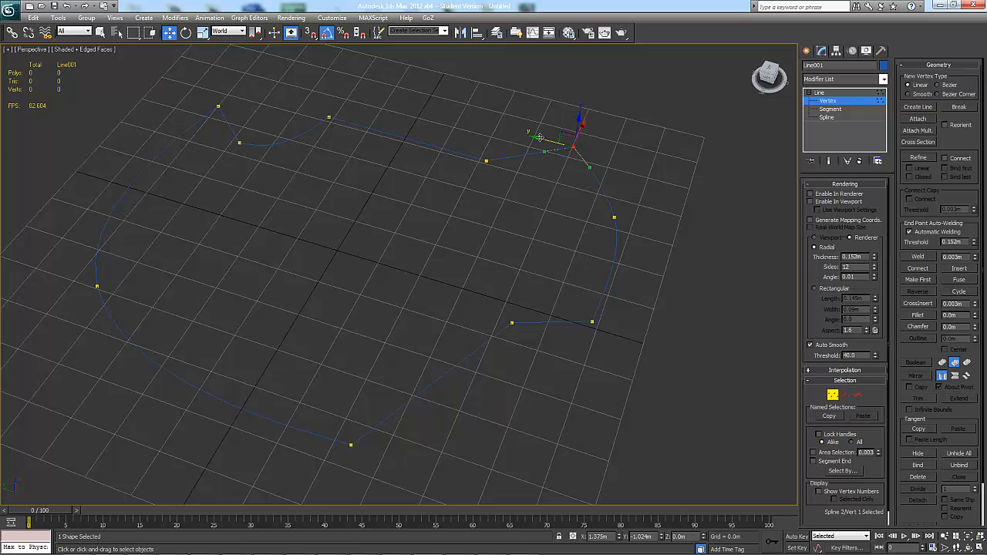
{"action": "left_click", "coordinate": [573, 145]}
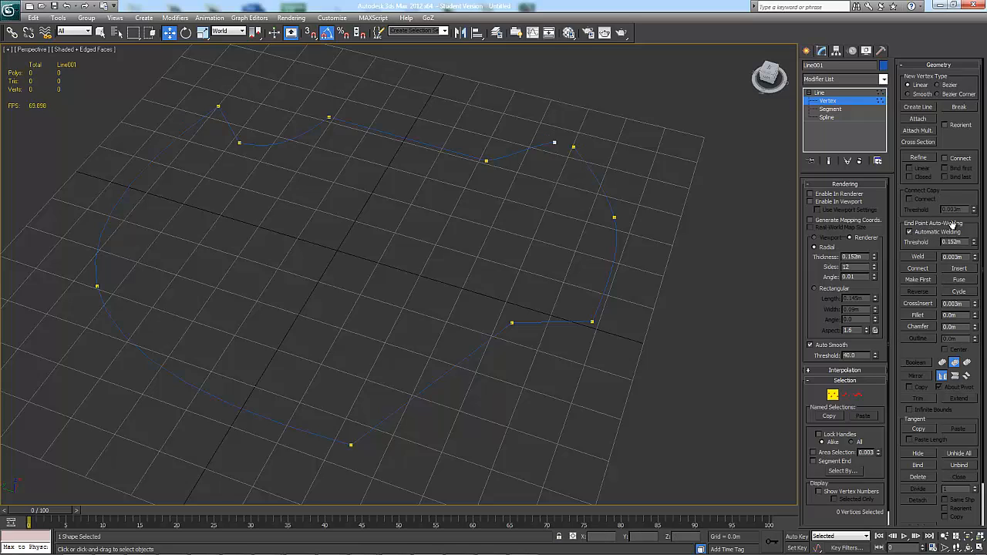
{"action": "left_click", "coordinate": [574, 144]}
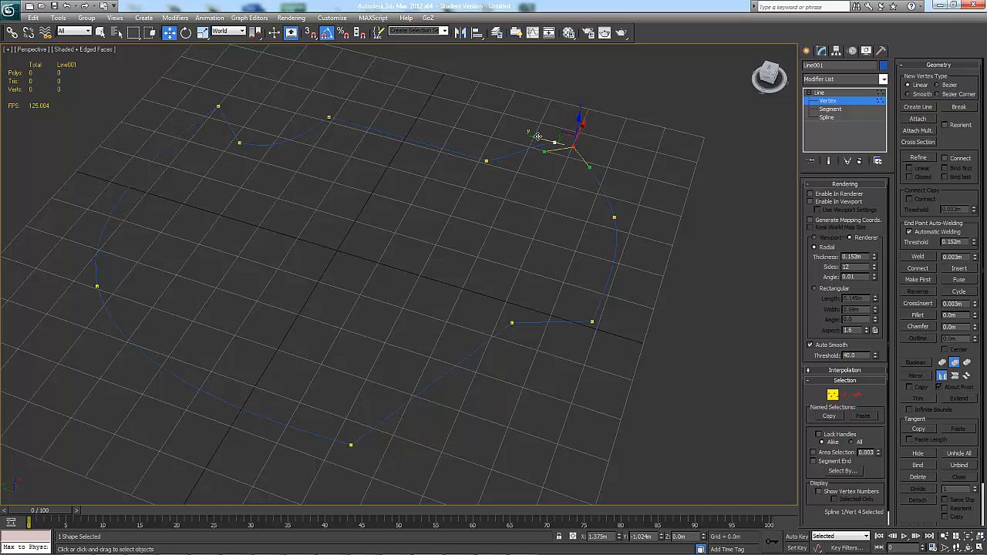
Move the selected broken vertex along the Y axis onto the other end vertex and select the vertex there
{"action": "left_click_drag", "start_coordinate": [538, 136], "coordinate": [519, 133]}
{"action": "left_click", "coordinate": [570, 136]}
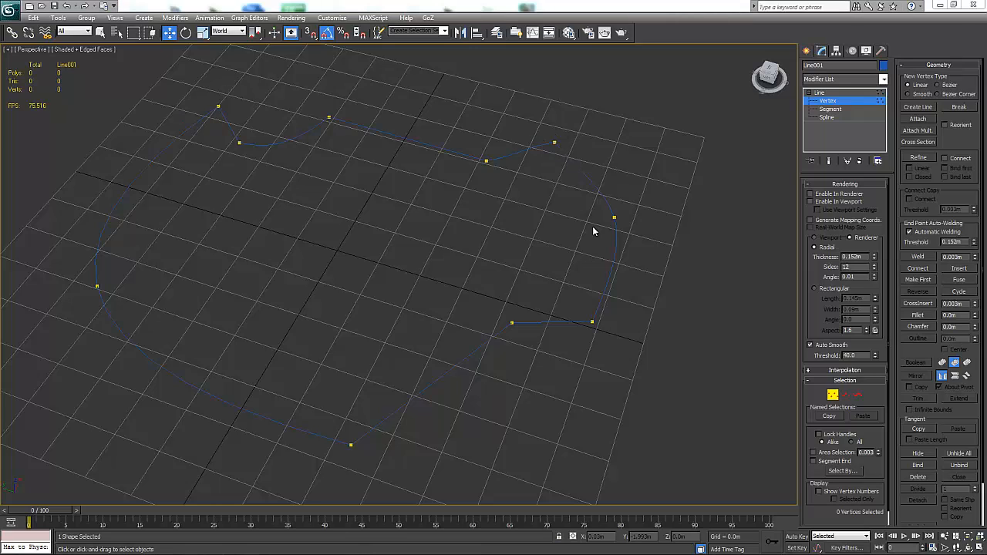
{"action": "left_click_drag", "start_coordinate": [565, 124], "coordinate": [522, 165]}
{"action": "left_click", "coordinate": [582, 168]}
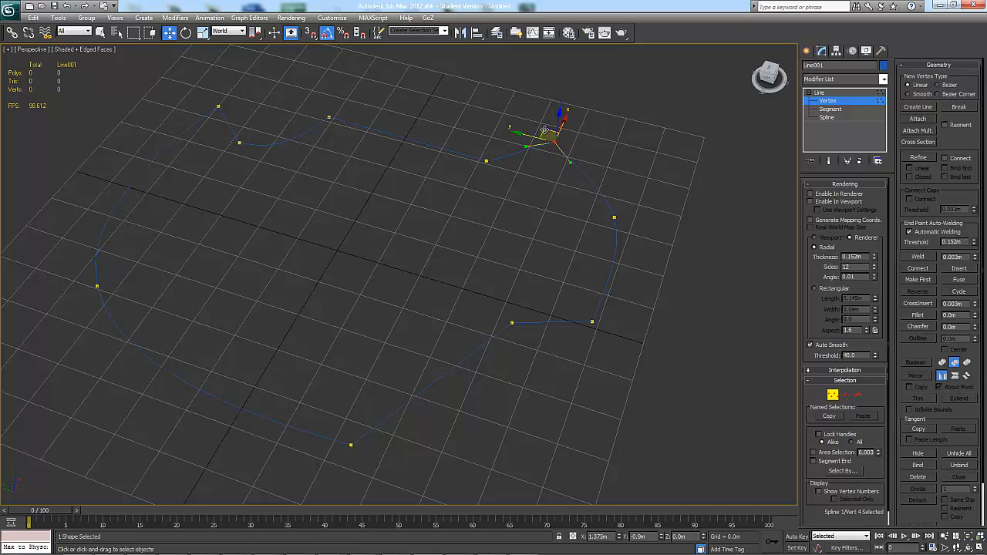
Select both separated end vertices at the open corner together, and clear the selection
{"action": "middle_click_drag", "start_coordinate": [543, 128], "coordinate": [520, 209], "text": "alt"}
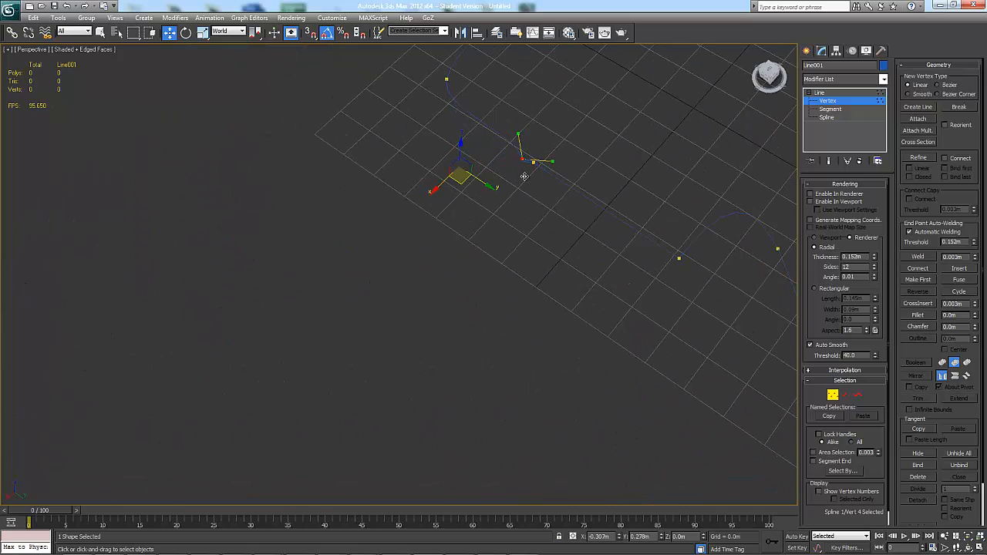
{"action": "left_click_drag", "start_coordinate": [524, 154], "coordinate": [551, 143]}
{"action": "left_click", "coordinate": [558, 143]}
{"action": "middle_click_drag", "start_coordinate": [548, 183], "coordinate": [537, 231]}
{"action": "scroll", "coordinate": [548, 230], "scroll_direction": "up", "scroll_amount": 1}
{"action": "left_click_drag", "start_coordinate": [581, 163], "coordinate": [508, 226]}
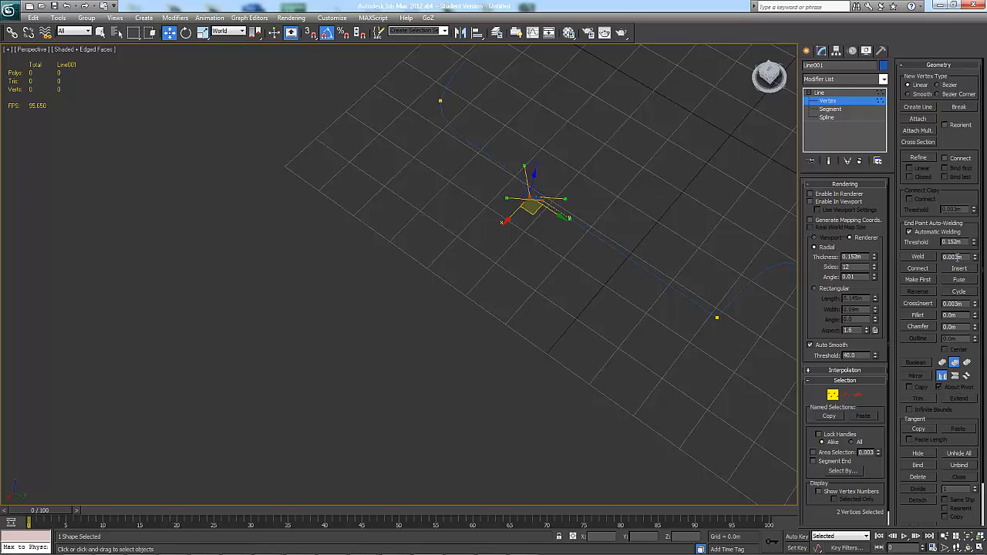
{"action": "left_click", "coordinate": [581, 225]}
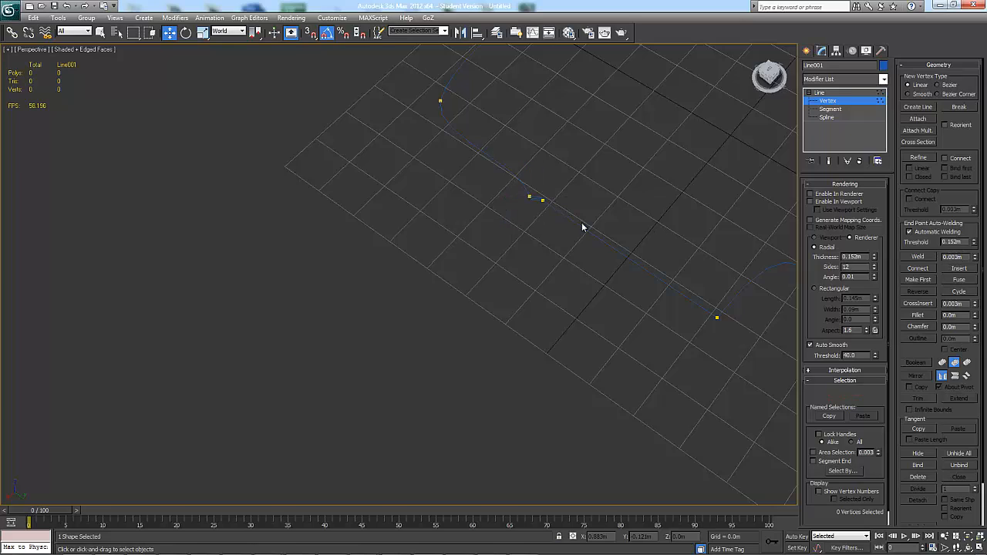
Turn on snapping and move one end vertex exactly onto the other end vertex of the broken corner
{"action": "left_click", "coordinate": [530, 195]}
{"action": "key", "text": "s"}
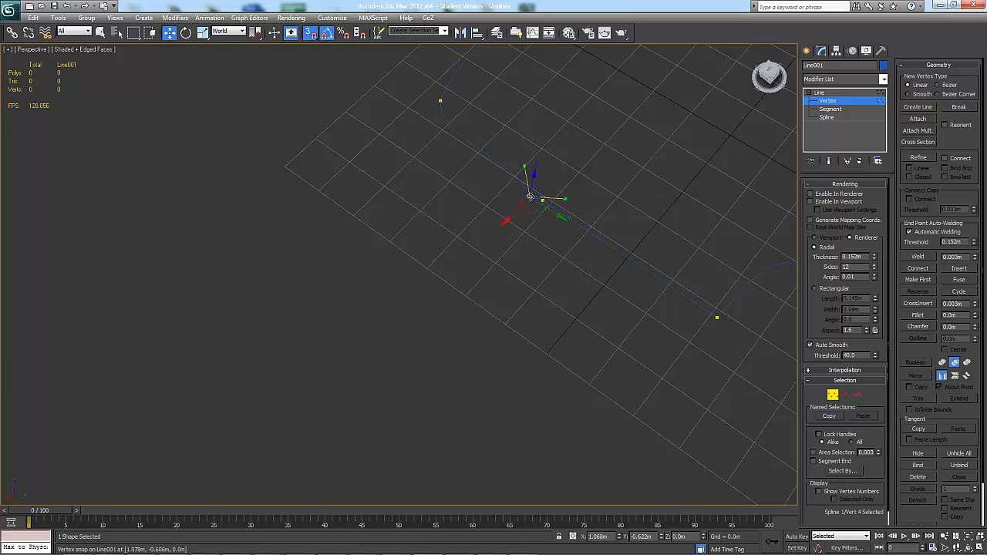
{"action": "left_click", "coordinate": [560, 189]}
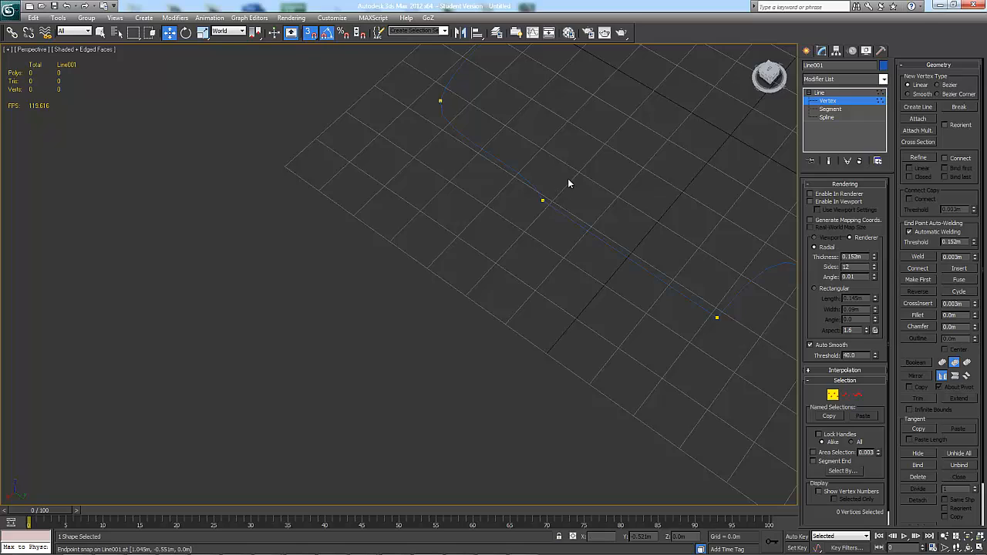
Select the two coincident end vertices and weld them, selecting the spot again to check the join
{"action": "left_click", "coordinate": [543, 200]}
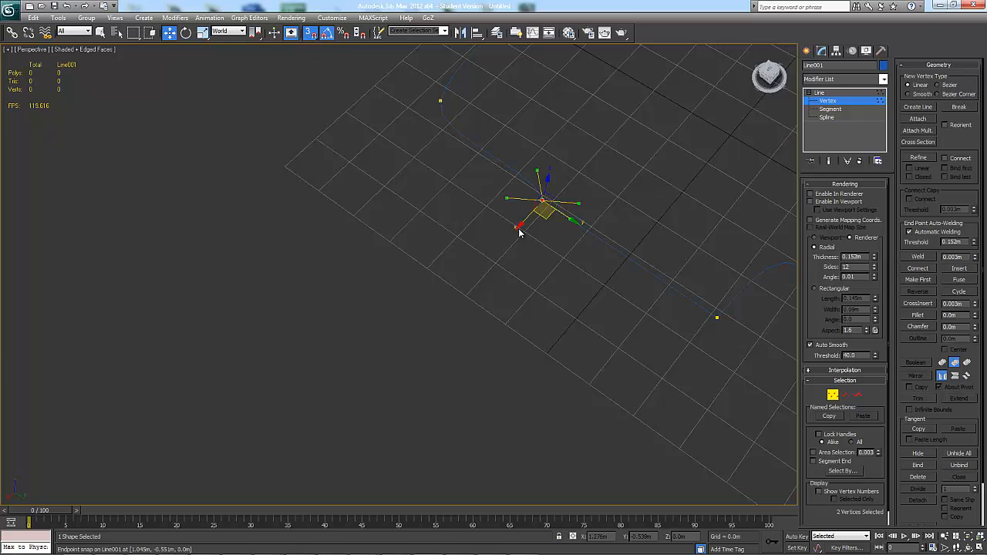
{"action": "left_click", "coordinate": [915, 255]}
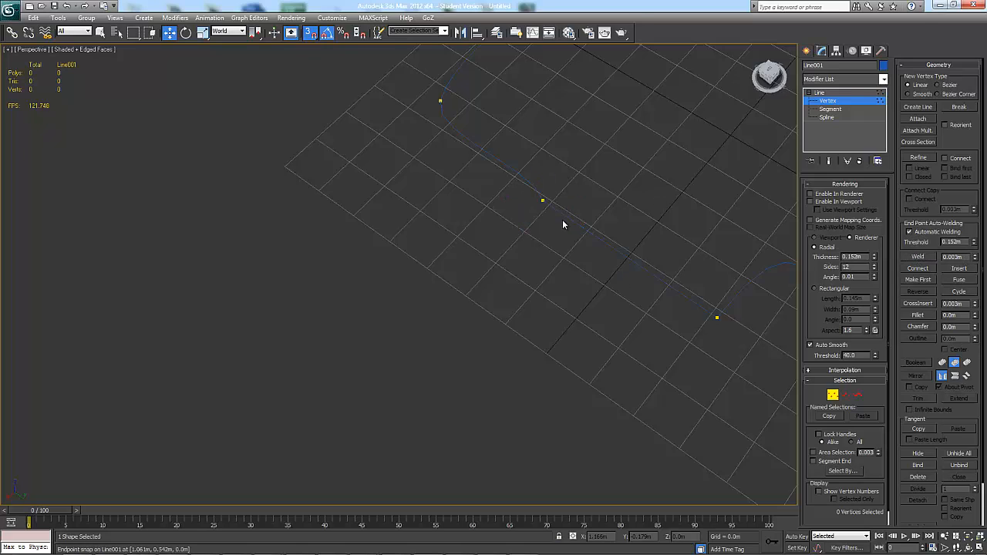
{"action": "left_click_drag", "start_coordinate": [563, 184], "coordinate": [503, 233]}
{"action": "left_click", "coordinate": [573, 295]}
{"action": "middle_click_drag", "start_coordinate": [574, 296], "coordinate": [494, 292], "text": "alt"}
{"action": "middle_click_drag", "start_coordinate": [602, 277], "coordinate": [705, 251], "text": "alt"}
{"action": "scroll", "coordinate": [558, 251], "scroll_direction": "down", "scroll_amount": 1}
{"action": "middle_click_drag", "start_coordinate": [558, 251], "coordinate": [522, 314]}
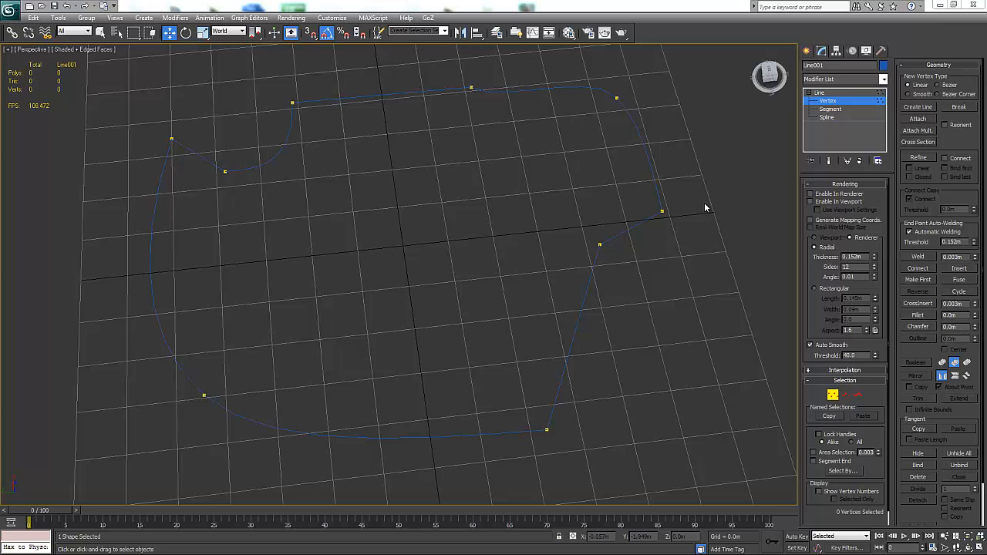
Select the sharp outer corner vertex beside the inward notch and apply a Fillet to it
{"action": "left_click_drag", "start_coordinate": [683, 192], "coordinate": [650, 227]}
{"action": "middle_click_drag", "start_coordinate": [645, 284], "coordinate": [594, 315]}
{"action": "scroll", "coordinate": [594, 304], "scroll_direction": "up", "scroll_amount": 1}
{"action": "scroll", "coordinate": [594, 304], "scroll_direction": "up", "scroll_amount": 1}
{"action": "middle_click_drag", "start_coordinate": [788, 320], "coordinate": [730, 342]}
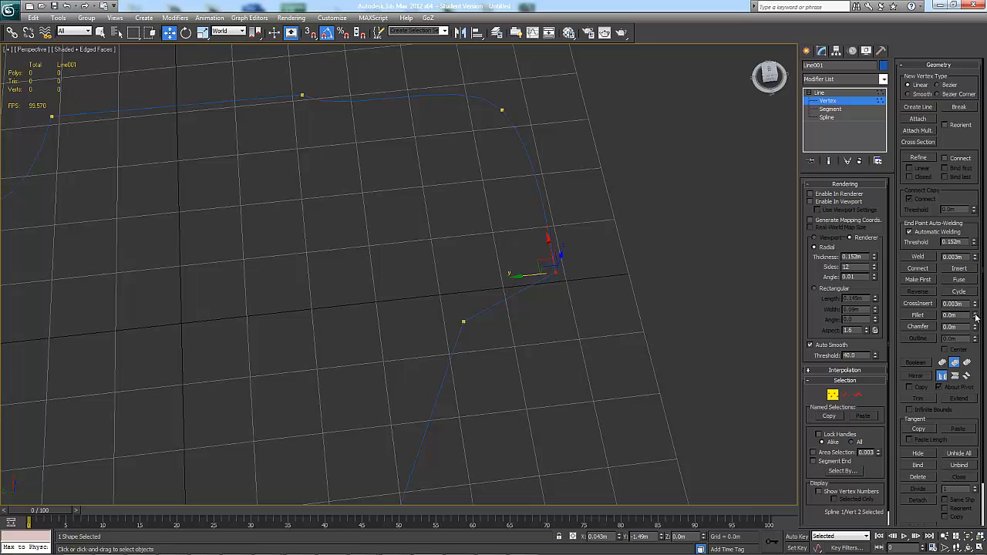
{"action": "mouse_move", "coordinate": [976, 317]}
{"action": "left_mouse_down"}
{"action": "mouse_move", "coordinate": [975, 307]}
{"action": "mouse_move", "coordinate": [975, 319]}
{"action": "left_mouse_up"}
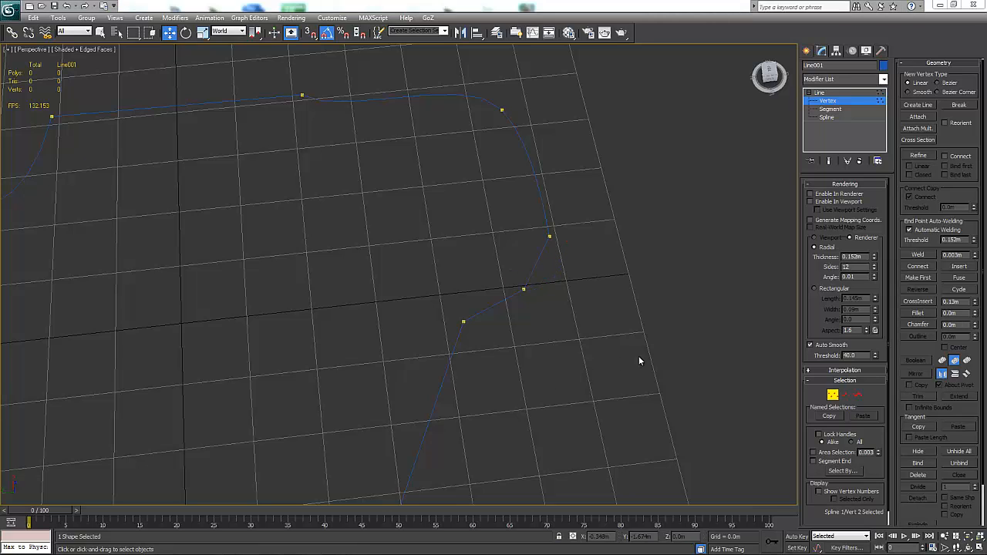
Leave vertex editing and delete the whole line shape from the scene
{"action": "middle_click_drag", "start_coordinate": [638, 355], "coordinate": [689, 293], "text": "alt"}
{"action": "left_click", "coordinate": [834, 394]}
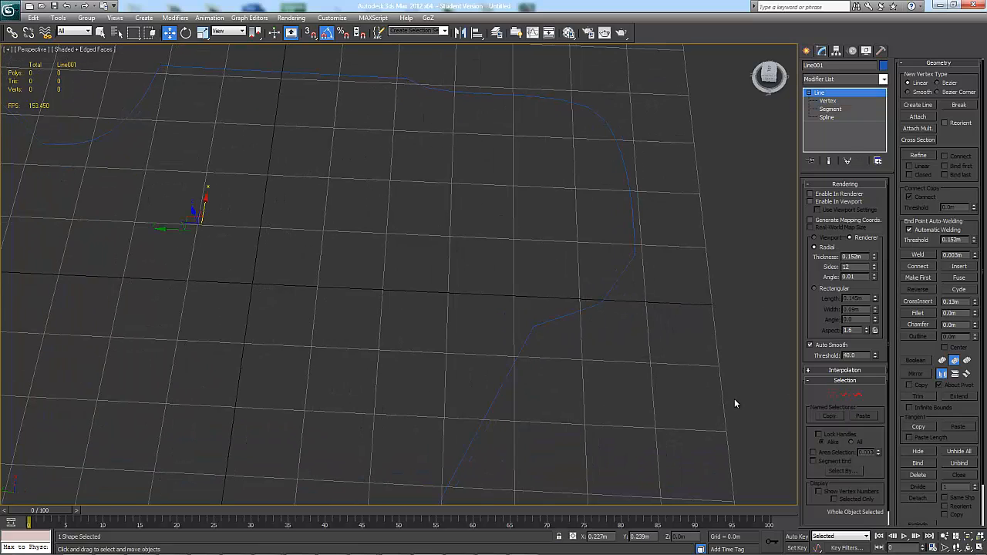
{"action": "middle_click_drag", "start_coordinate": [651, 396], "coordinate": [637, 299], "text": "alt"}
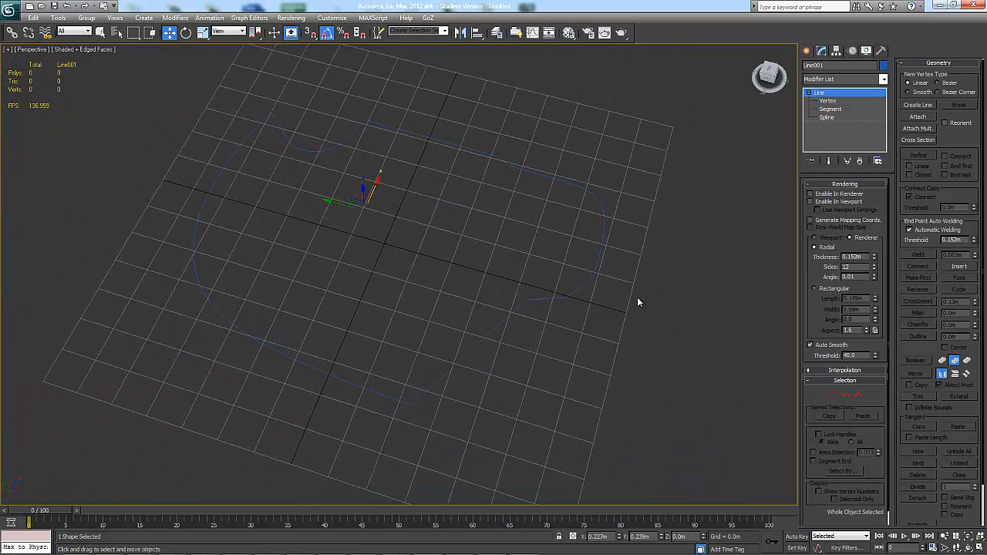
{"action": "left_click_drag", "start_coordinate": [643, 244], "coordinate": [582, 284]}
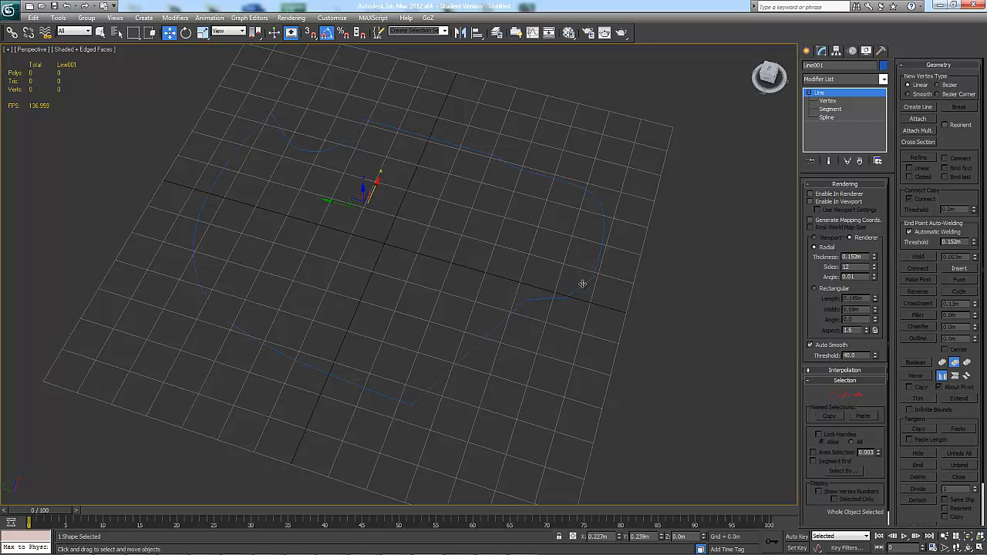
{"action": "left_click_drag", "start_coordinate": [356, 85], "coordinate": [336, 202]}
{"action": "key", "text": "Delete"}
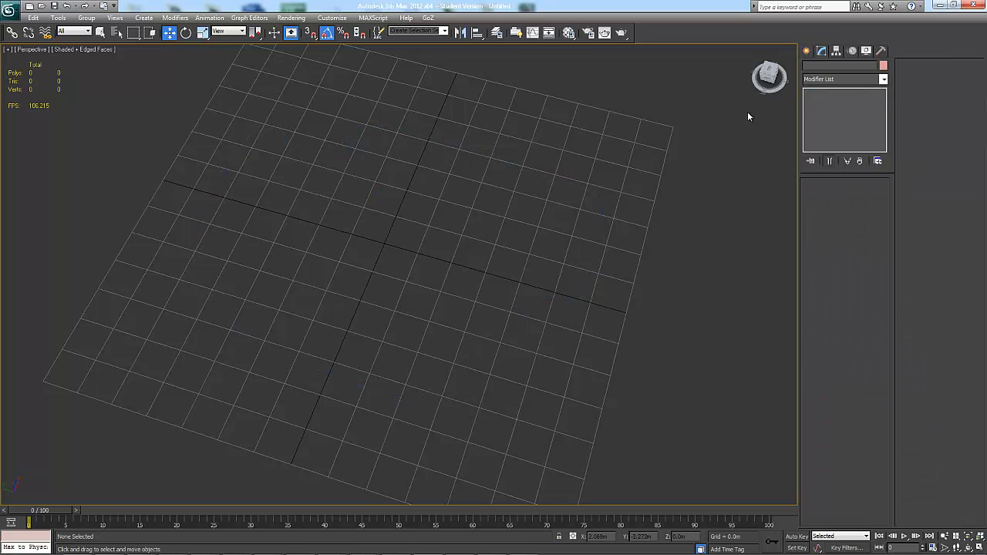
Create two circle splines side by side on the grid, with radii of about 1.03 m and 1.11 m
{"action": "left_click", "coordinate": [811, 50]}
{"action": "left_click", "coordinate": [824, 136]}
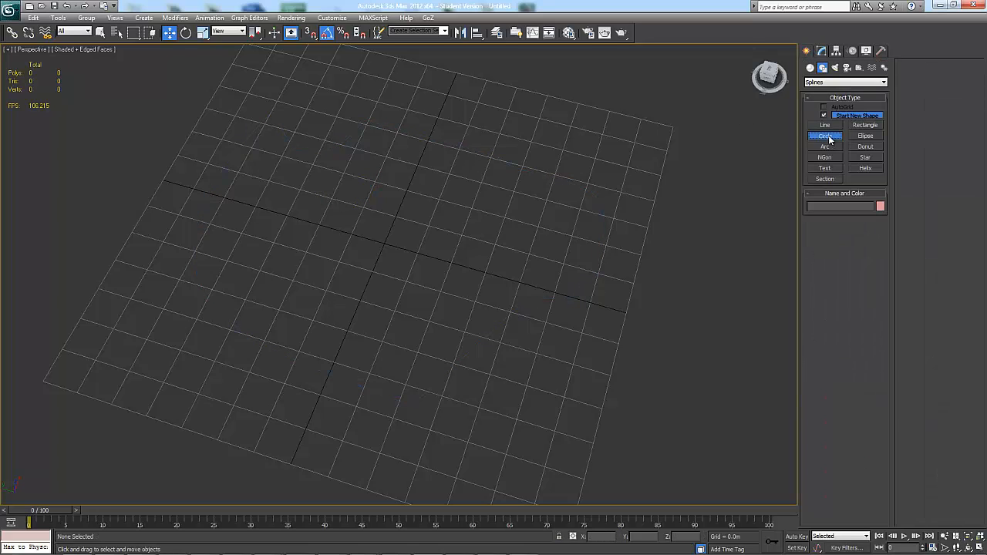
{"action": "left_click_drag", "start_coordinate": [278, 167], "coordinate": [358, 265]}
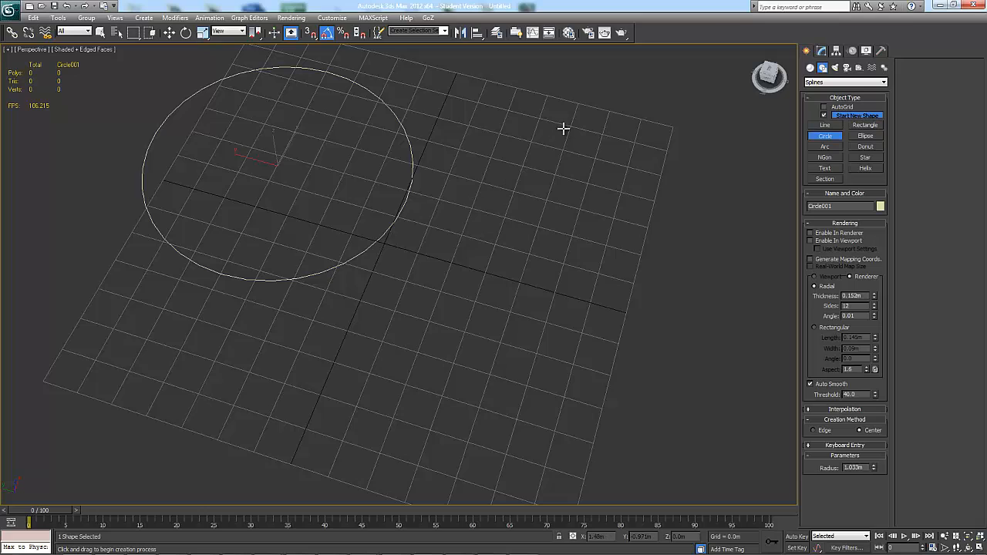
{"action": "left_click_drag", "start_coordinate": [564, 128], "coordinate": [494, 227]}
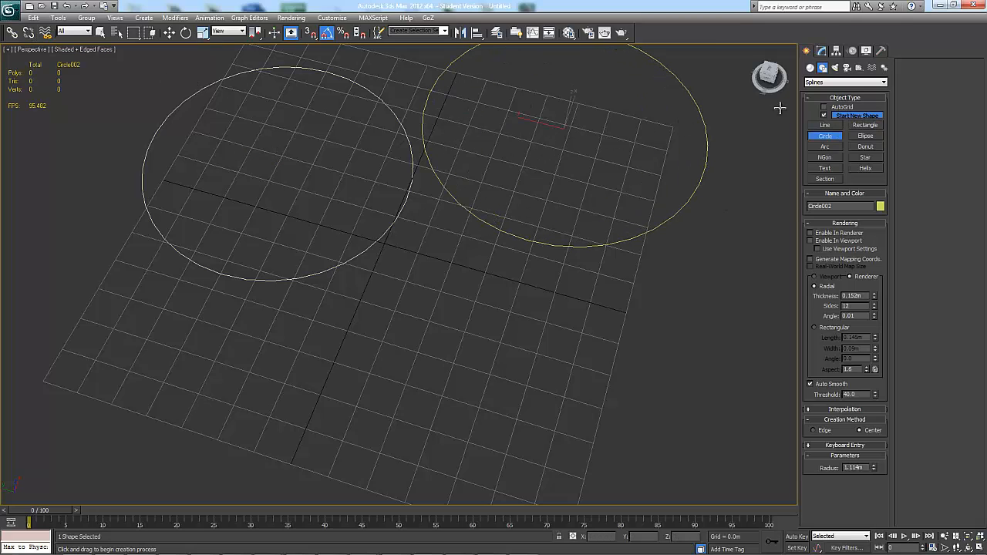
{"action": "middle_click_drag", "start_coordinate": [604, 189], "coordinate": [566, 296]}
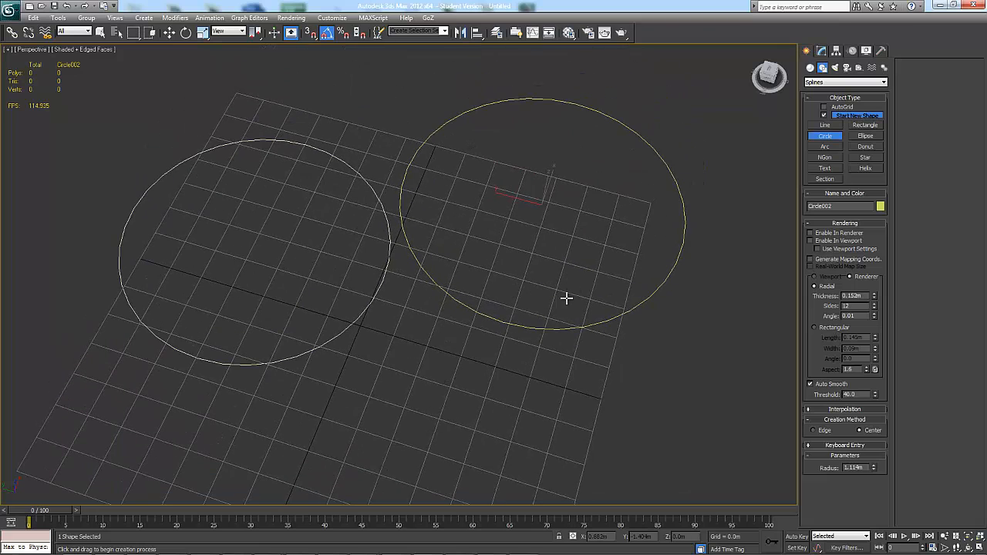
Convert both circles to editable splines, ending with the smaller one selected
{"action": "key", "text": "w"}
{"action": "right_click", "coordinate": [511, 326]}
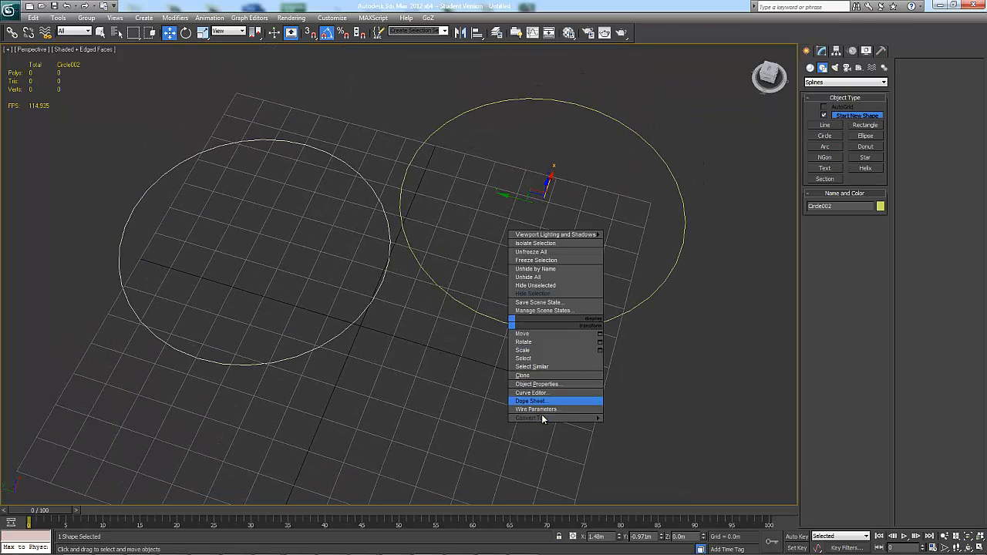
{"action": "mouse_move", "coordinate": [556, 418]}
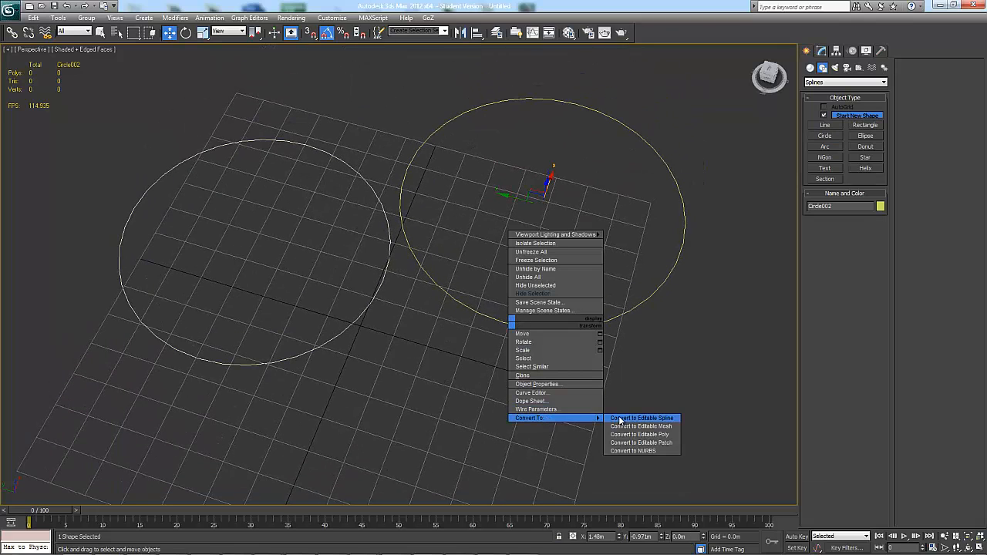
{"action": "left_click_drag", "start_coordinate": [333, 313], "coordinate": [362, 350]}
{"action": "right_click", "coordinate": [355, 326]}
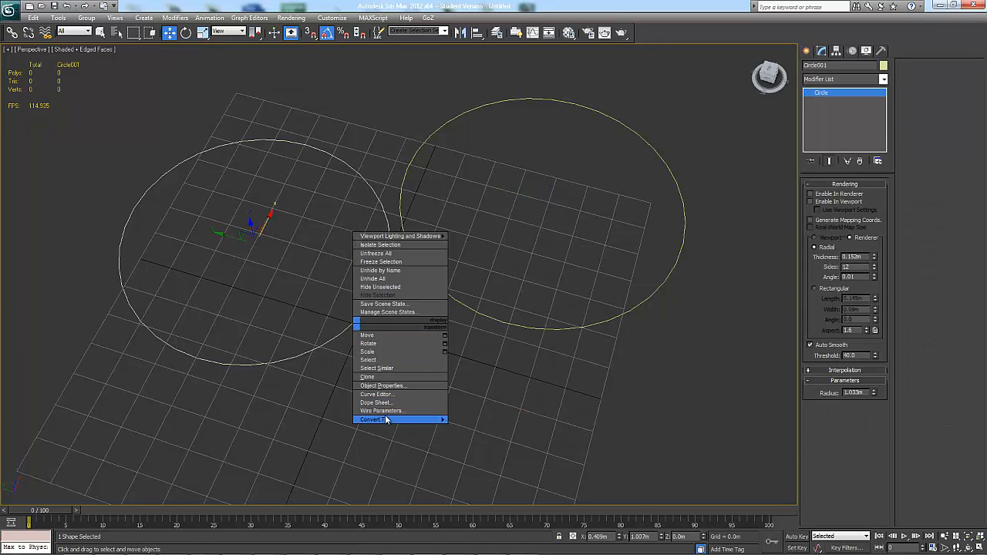
{"action": "left_click", "coordinate": [473, 419]}
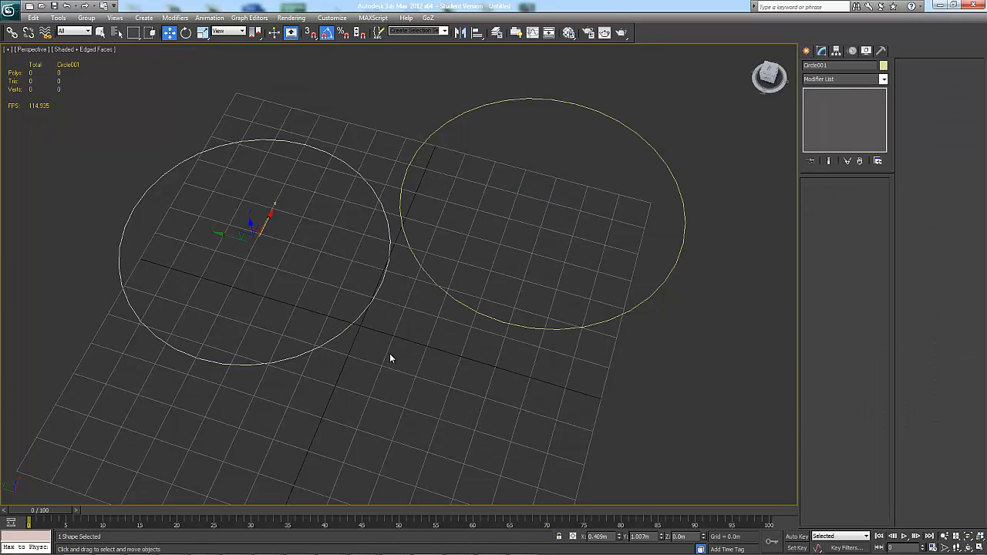
{"action": "left_click_drag", "start_coordinate": [337, 293], "coordinate": [361, 296]}
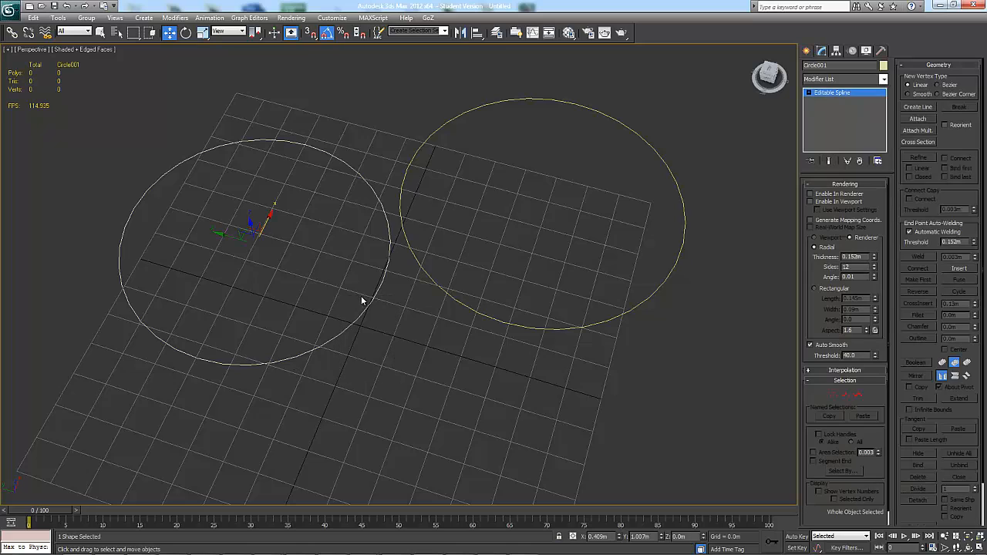
Attach the larger circle to the selected editable spline and switch to Spline sub-object level
{"action": "left_click", "coordinate": [931, 120]}
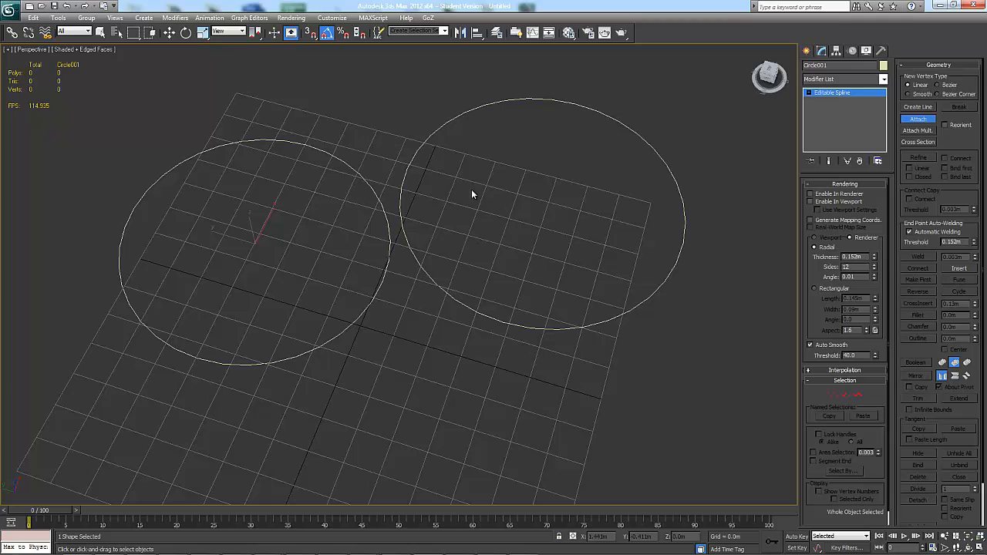
{"action": "left_click", "coordinate": [808, 92]}
{"action": "left_click", "coordinate": [831, 117]}
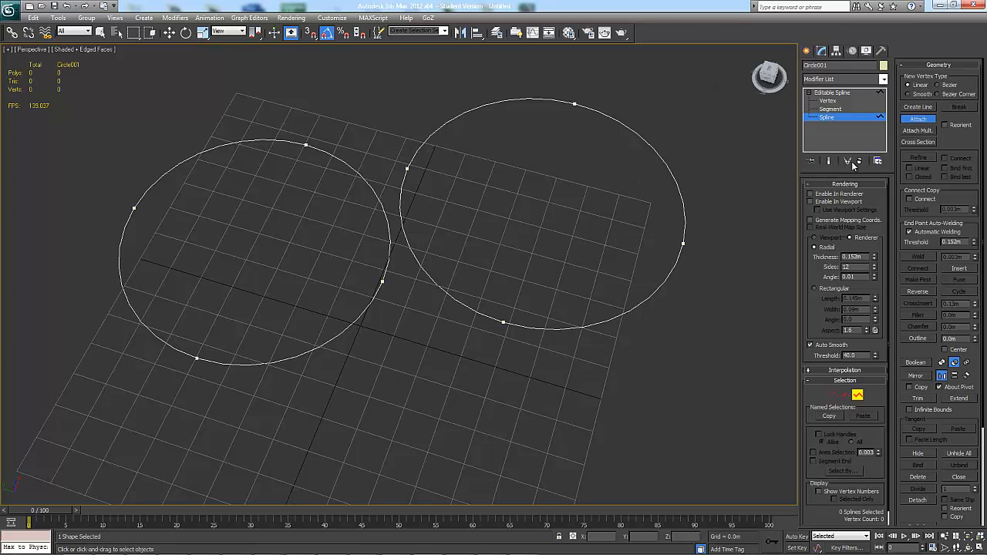
{"action": "left_click", "coordinate": [922, 119]}
Move one circle spline toward the other until the two circles overlap, and deselect it
{"action": "left_click_drag", "start_coordinate": [612, 269], "coordinate": [604, 267]}
{"action": "middle_click_drag", "start_coordinate": [605, 267], "coordinate": [493, 154], "text": "alt"}
{"action": "left_click", "coordinate": [524, 152]}
{"action": "left_click_drag", "start_coordinate": [559, 73], "coordinate": [513, 149]}
{"action": "middle_click_drag", "start_coordinate": [513, 148], "coordinate": [527, 173], "text": "alt"}
{"action": "left_click_drag", "start_coordinate": [524, 173], "coordinate": [437, 186]}
{"action": "middle_click_drag", "start_coordinate": [437, 185], "coordinate": [506, 252]}
{"action": "left_click", "coordinate": [647, 370]}
Select the smaller circle's spline as the first operand for a Boolean
{"action": "left_click", "coordinate": [939, 385]}
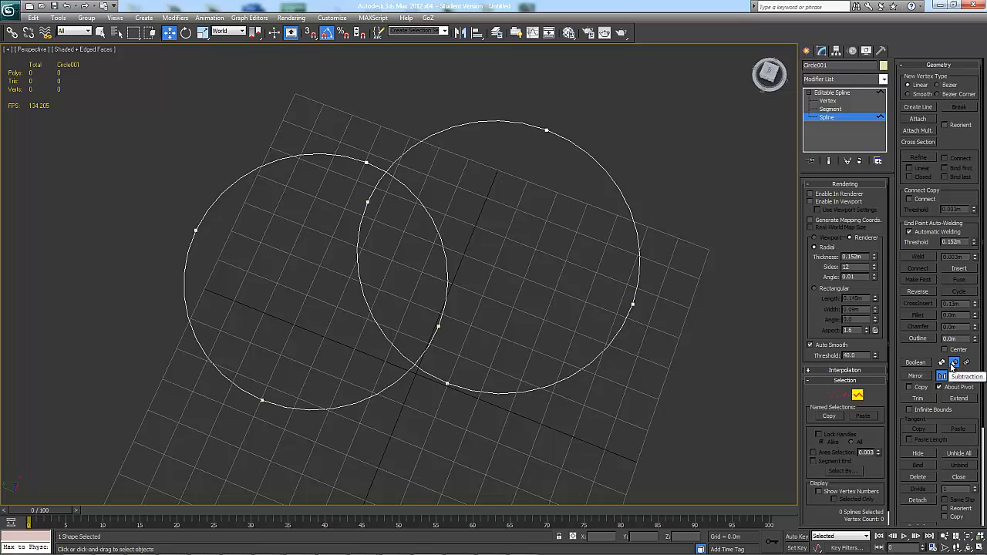
{"action": "left_click", "coordinate": [955, 363]}
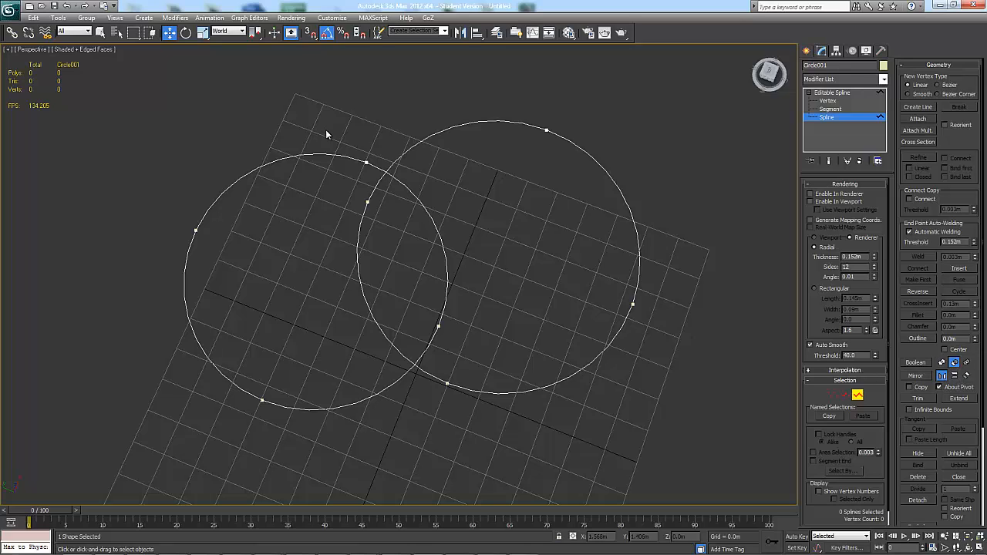
{"action": "left_click_drag", "start_coordinate": [305, 211], "coordinate": [305, 211]}
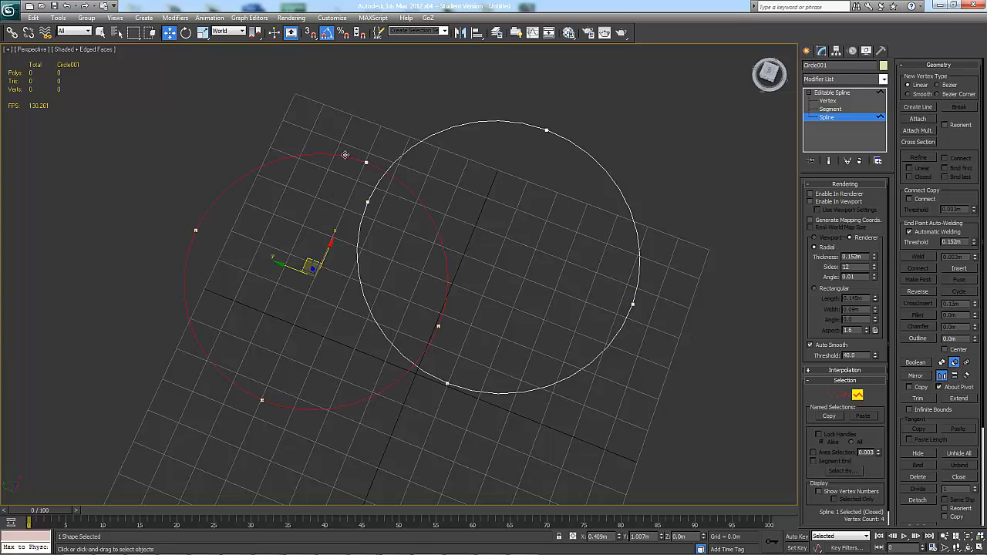
Try a Boolean Union of the selected circle with the larger circle, and undo it
{"action": "left_click", "coordinate": [942, 363]}
{"action": "left_click", "coordinate": [916, 363]}
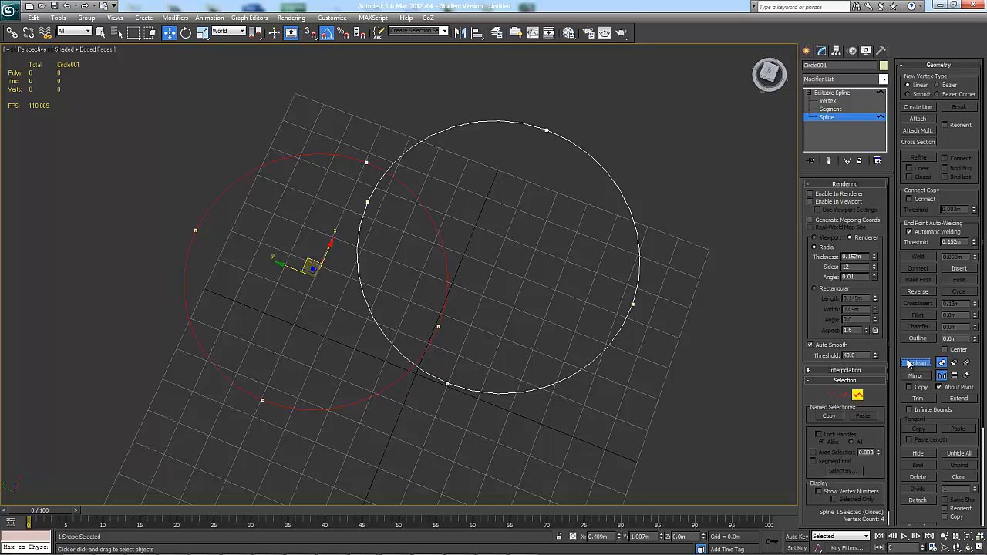
{"action": "left_click", "coordinate": [623, 194]}
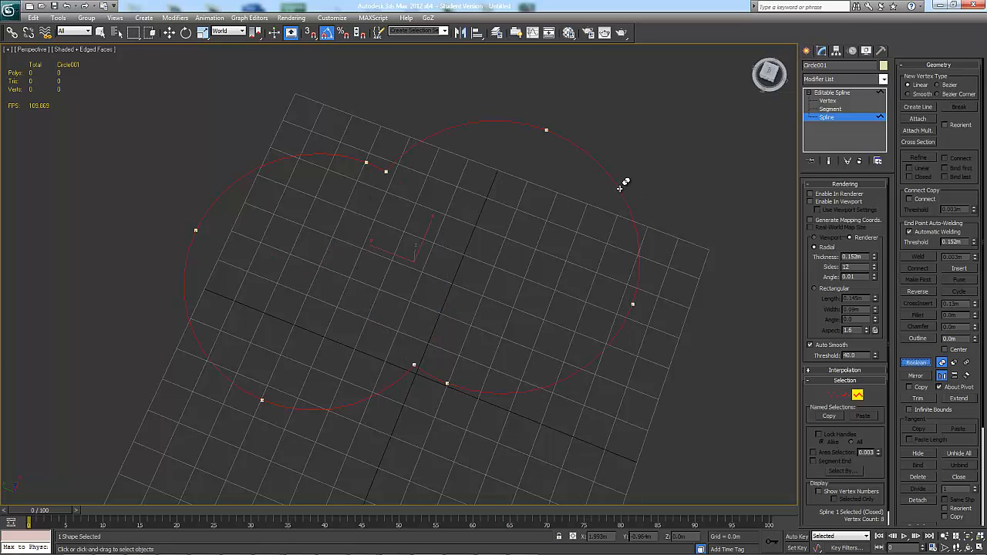
{"action": "middle_click_drag", "start_coordinate": [563, 225], "coordinate": [532, 318], "text": "alt"}
{"action": "key", "text": "ctrl+z"}
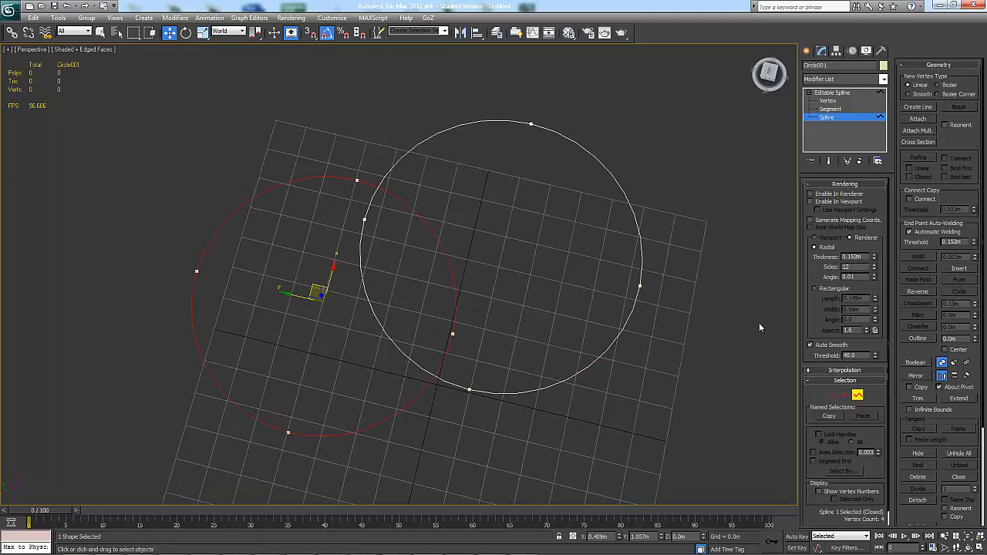
Subtract the larger circle from the selected smaller circle with the spline Boolean
{"action": "left_click", "coordinate": [954, 363]}
{"action": "left_click", "coordinate": [916, 363]}
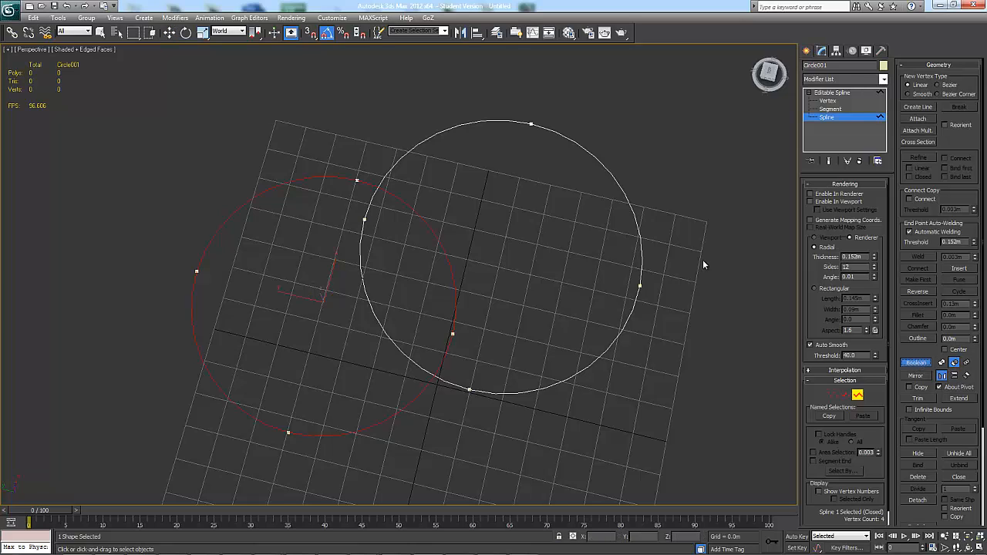
{"action": "left_click", "coordinate": [640, 245]}
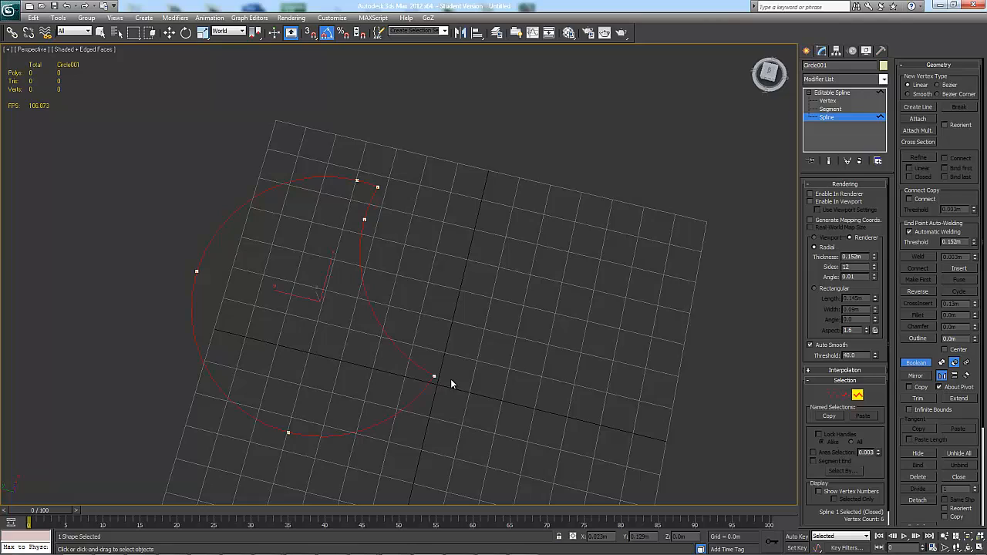
Undo the last Boolean subtraction to restore both circles, and deselect the spline
{"action": "middle_click_drag", "start_coordinate": [393, 203], "coordinate": [401, 189], "text": "alt"}
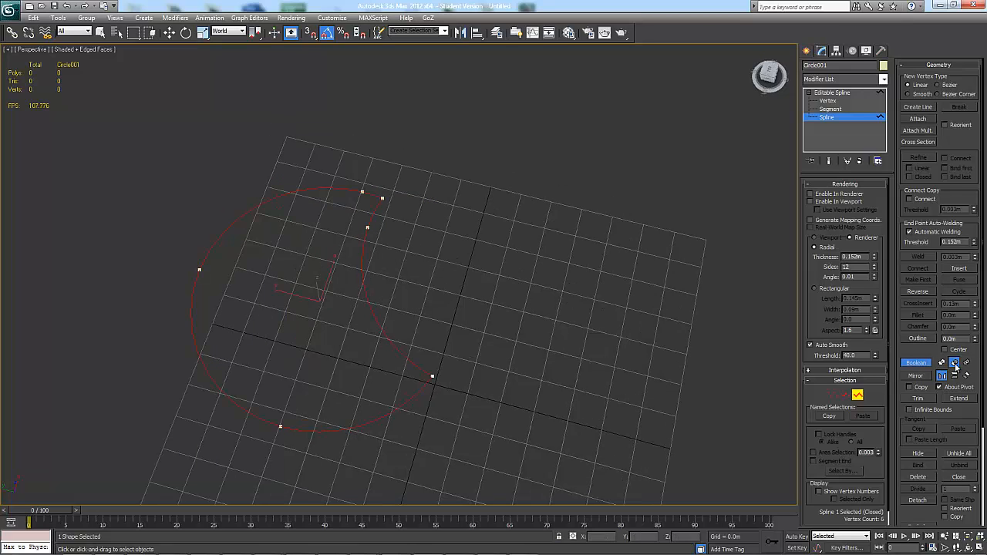
{"action": "key", "text": "ctrl+z"}
{"action": "left_click", "coordinate": [448, 145]}
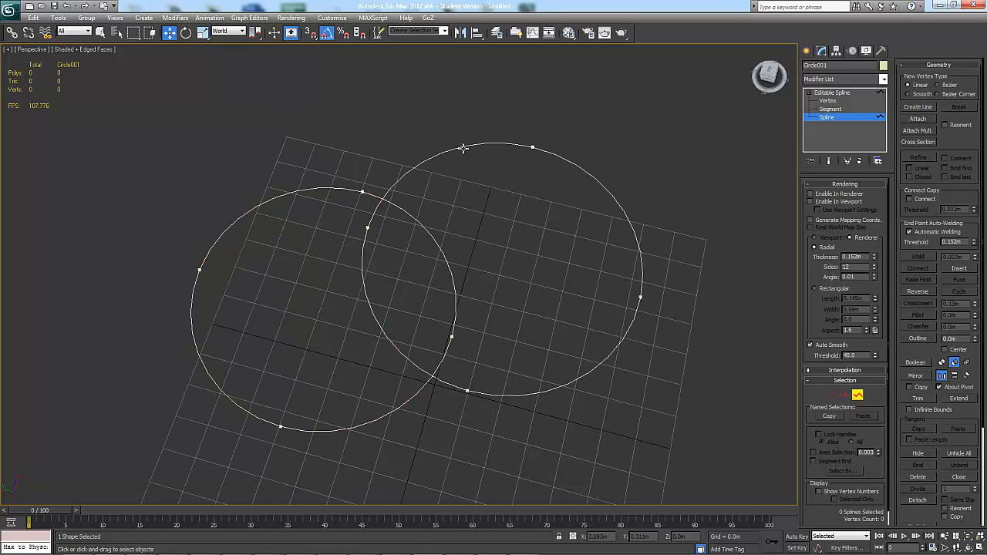
Try subtracting the smaller circle from the larger circle with the spline Boolean, and undo it
{"action": "left_click", "coordinate": [464, 145]}
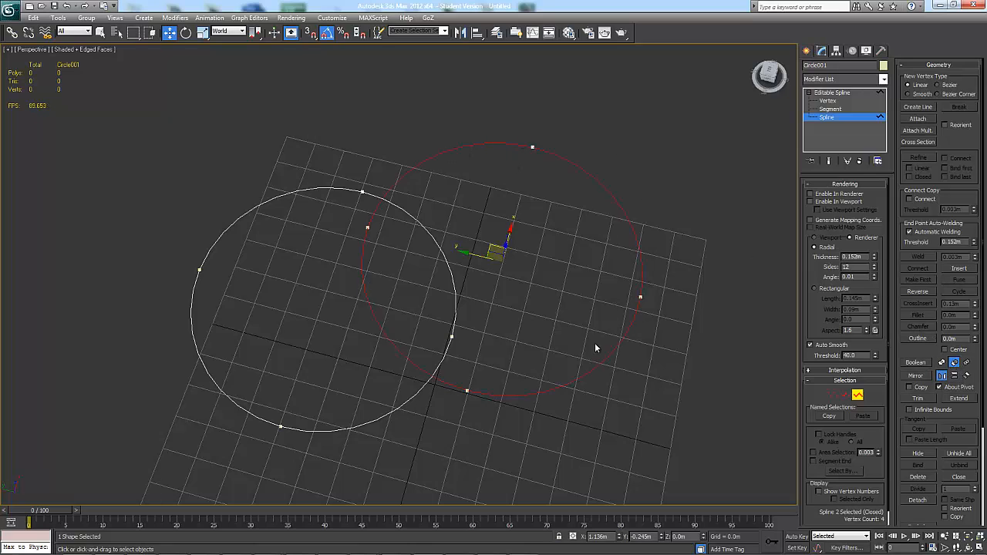
{"action": "left_click", "coordinate": [915, 363]}
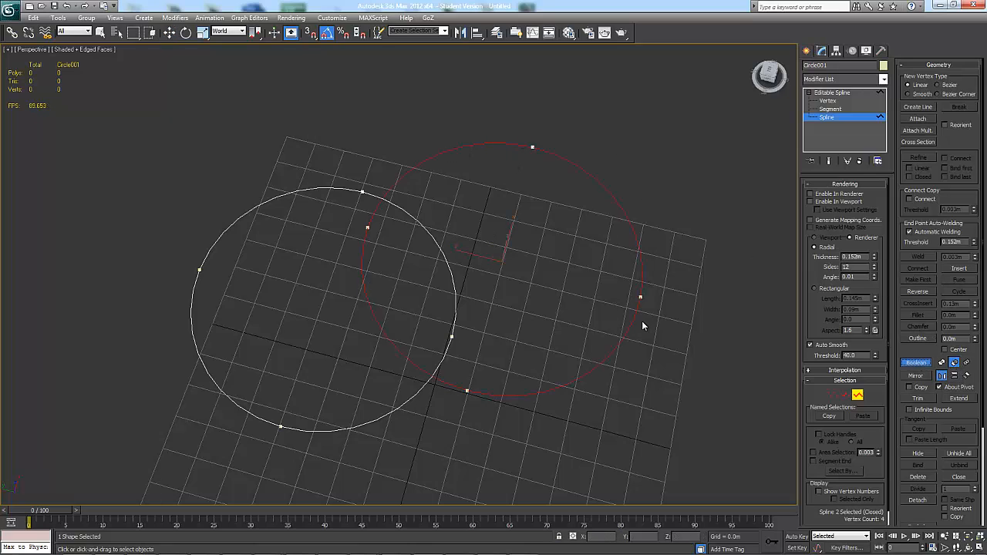
{"action": "left_click", "coordinate": [443, 258]}
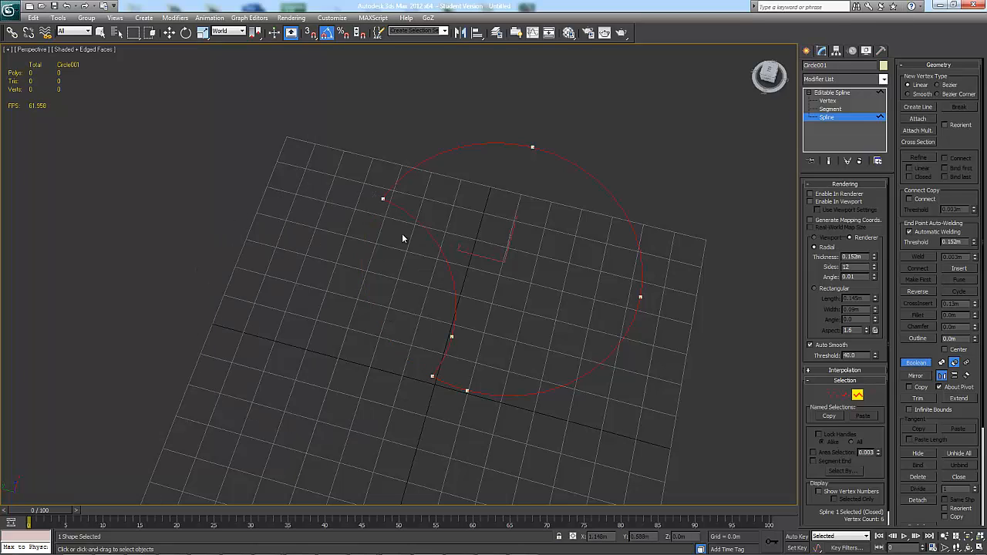
{"action": "key", "text": "ctrl+z"}
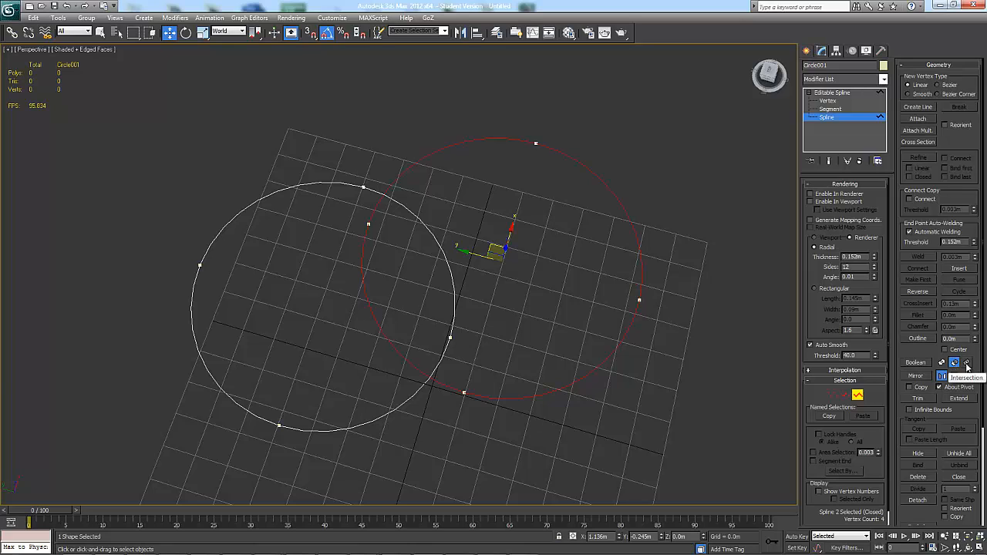
Try a Boolean Intersection of the selected larger circle with the smaller circle, and undo it
{"action": "left_click", "coordinate": [968, 362]}
{"action": "left_click", "coordinate": [916, 363]}
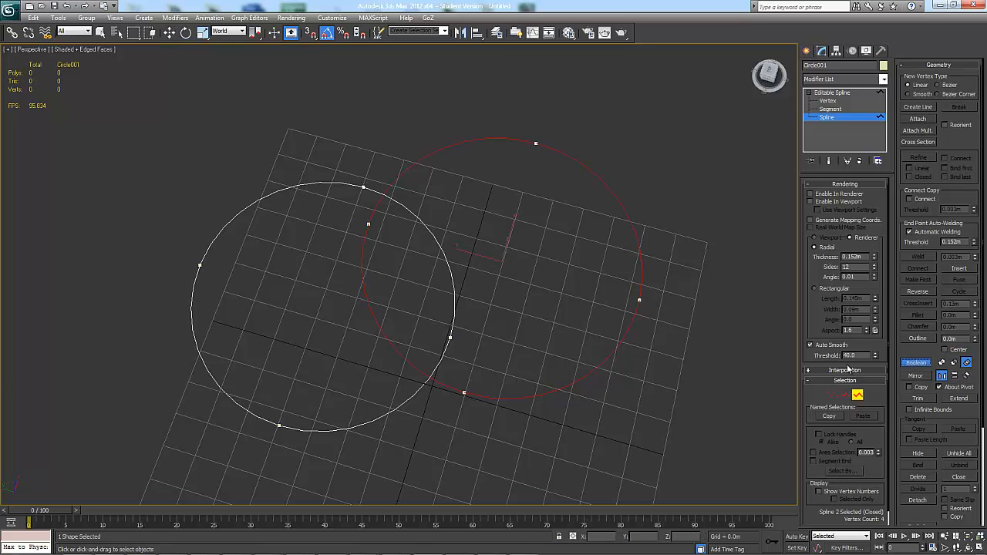
{"action": "left_click", "coordinate": [453, 284]}
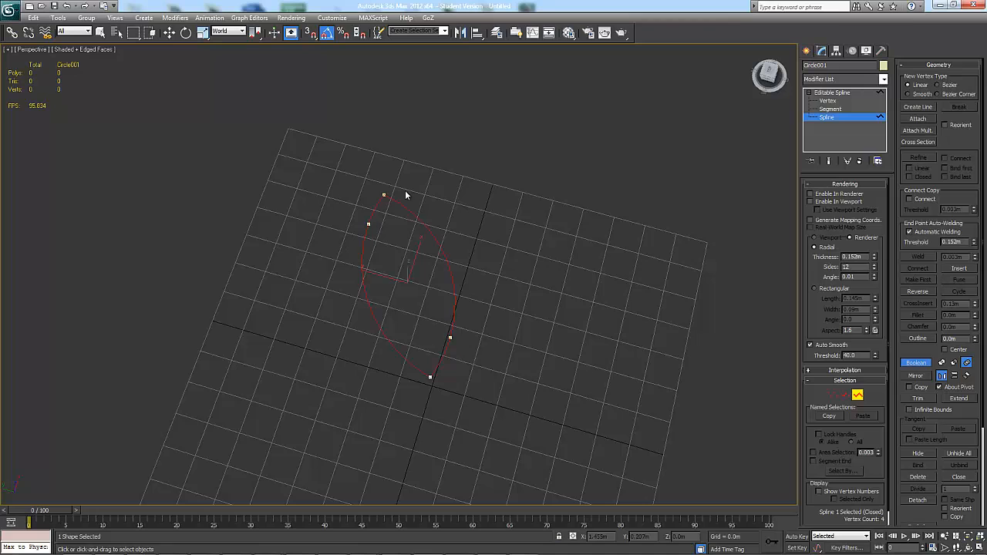
{"action": "middle_click_drag", "start_coordinate": [499, 344], "coordinate": [473, 330], "text": "alt"}
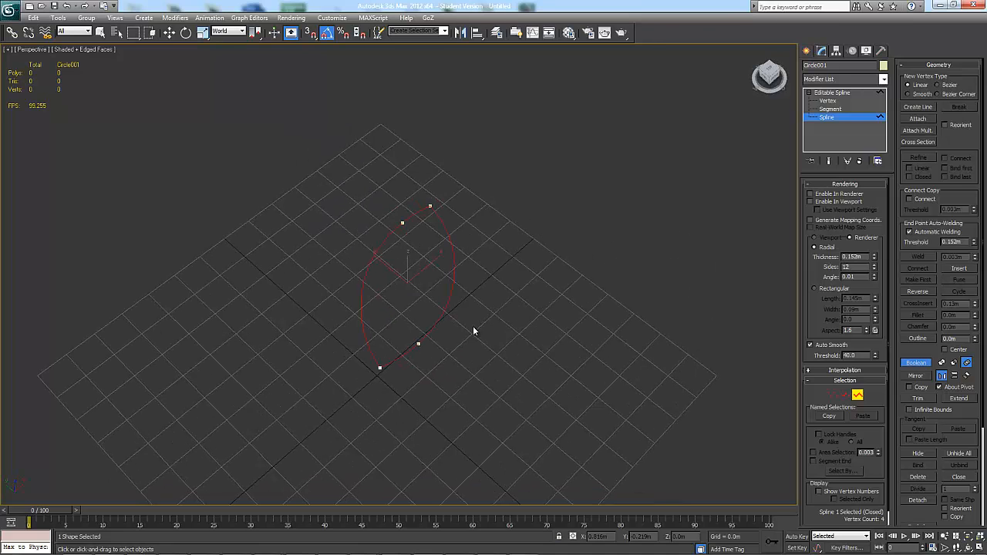
{"action": "left_click", "coordinate": [920, 362]}
{"action": "key", "text": "ctrl+z"}
{"action": "middle_click_drag", "start_coordinate": [645, 315], "coordinate": [676, 325], "text": "alt"}
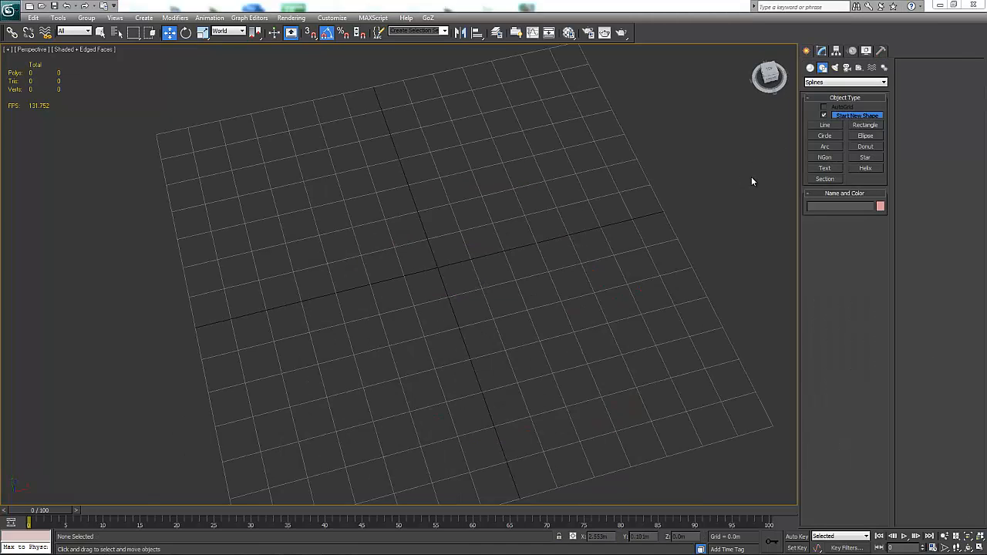
Draw a closed six-corner shape of straight Line segments, mostly on the positive X side of the grid
{"action": "left_click", "coordinate": [825, 125]}
{"action": "left_click", "coordinate": [438, 112]}
{"action": "left_click", "coordinate": [507, 351]}
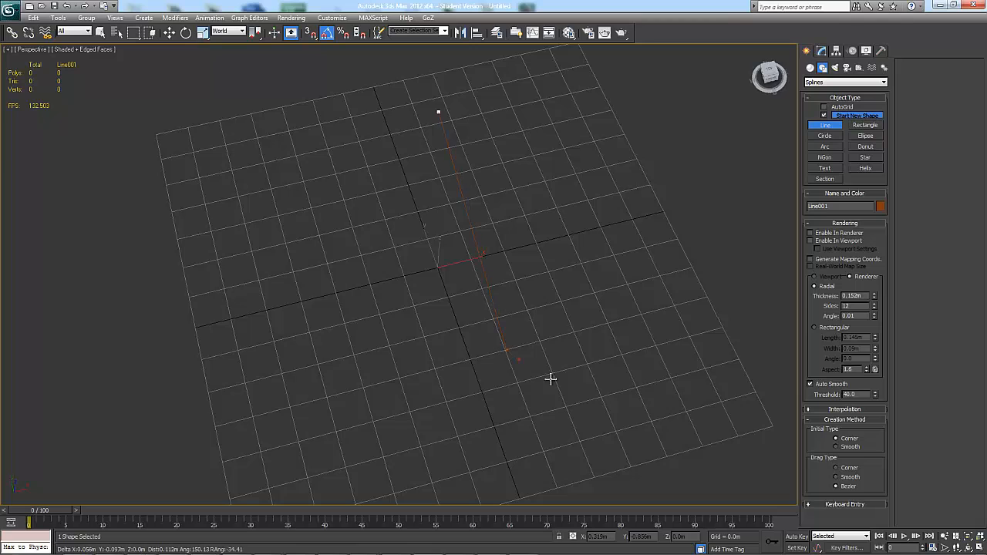
{"action": "left_click", "coordinate": [596, 396]}
{"action": "left_click", "coordinate": [653, 269]}
{"action": "left_click", "coordinate": [555, 257]}
{"action": "left_click", "coordinate": [494, 140]}
{"action": "left_click", "coordinate": [438, 112]}
{"action": "left_click", "coordinate": [479, 313]}
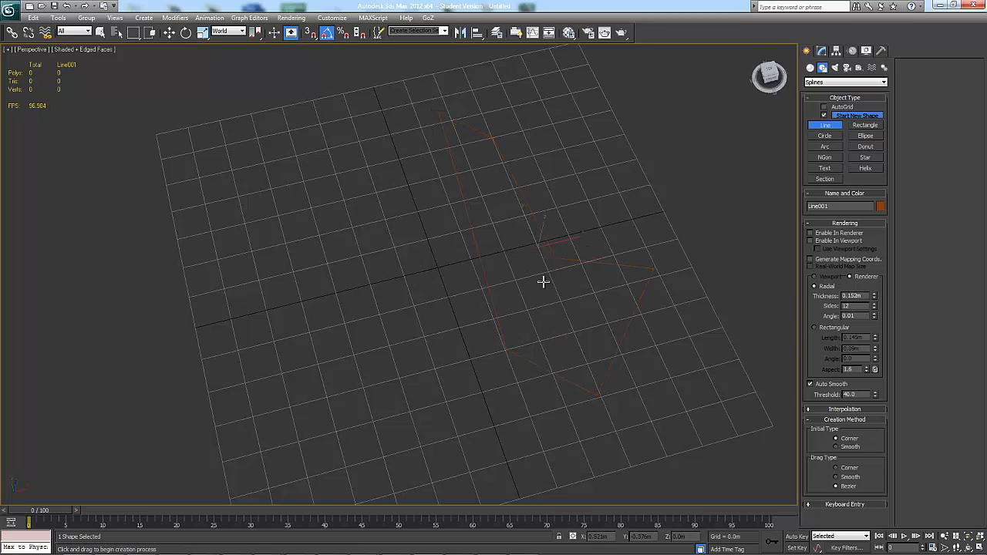
Enter the line's Spline sub-object level and select its closed spline
{"action": "middle_click_drag", "start_coordinate": [542, 280], "coordinate": [617, 247], "text": "alt"}
{"action": "left_click", "coordinate": [823, 51]}
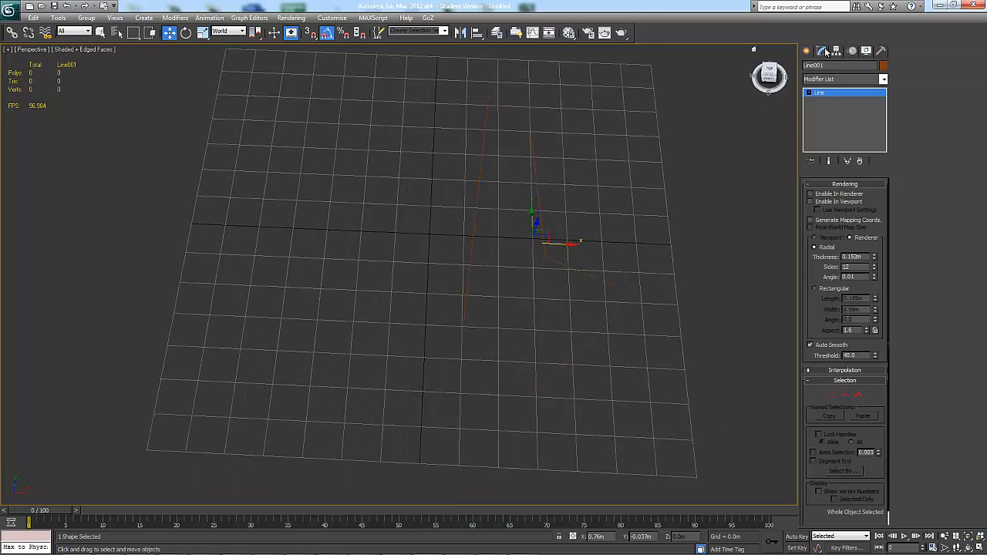
{"action": "left_click", "coordinate": [809, 92]}
{"action": "left_click", "coordinate": [828, 118]}
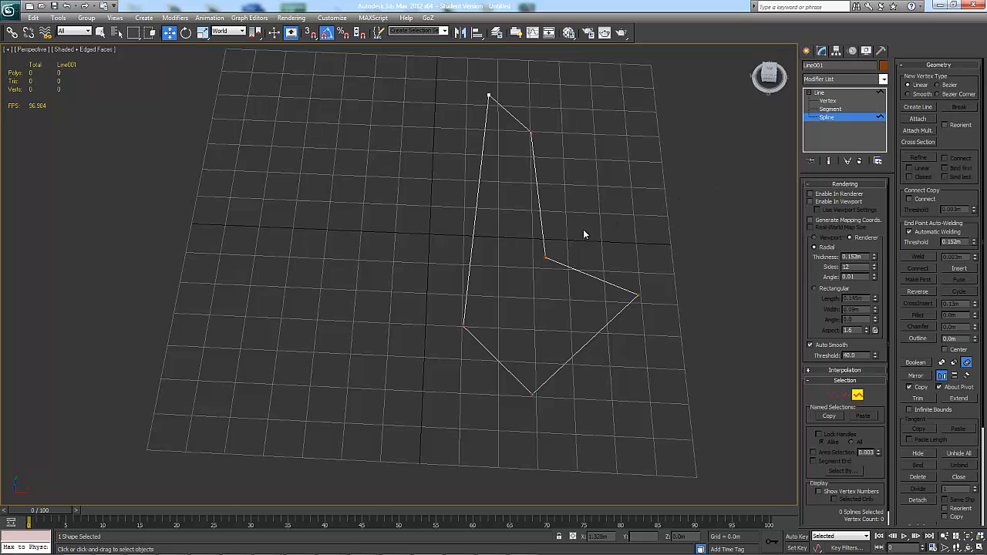
{"action": "left_click", "coordinate": [560, 263]}
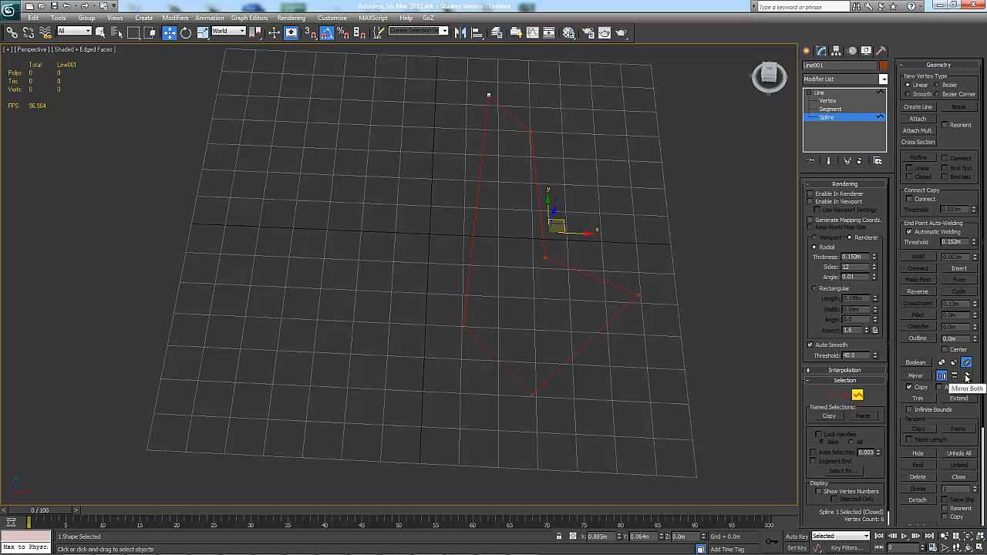
{"action": "middle_click_drag", "start_coordinate": [550, 354], "coordinate": [560, 357], "text": "alt"}
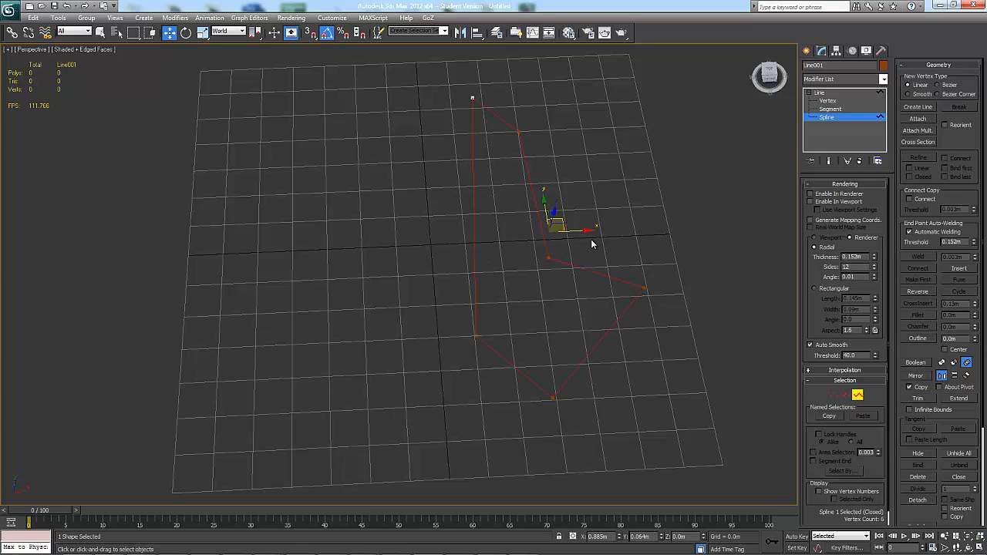
Try mirroring the spline horizontally about its pivot with Copy enabled, and undo the mirrored copy
{"action": "left_click", "coordinate": [946, 389]}
{"action": "left_click", "coordinate": [823, 93]}
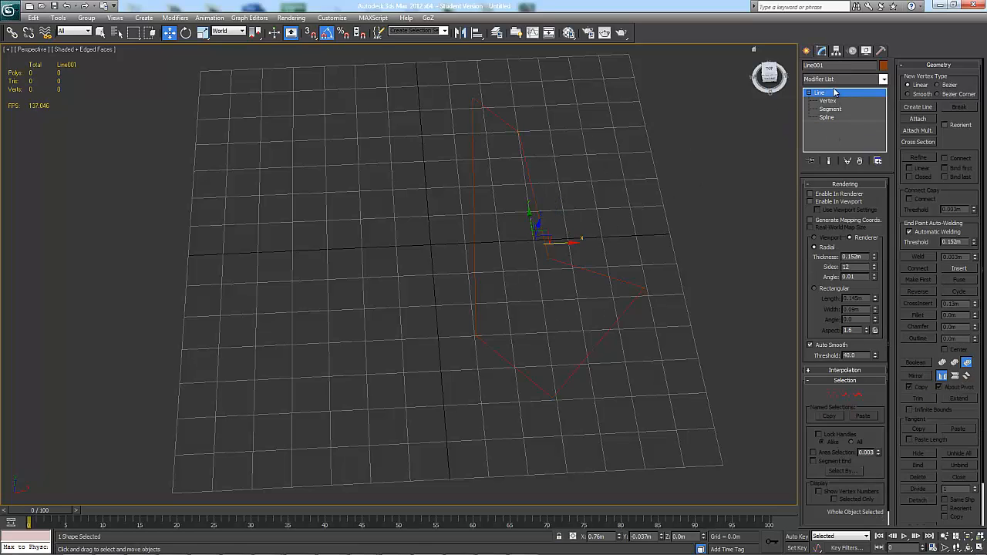
{"action": "left_click", "coordinate": [825, 118]}
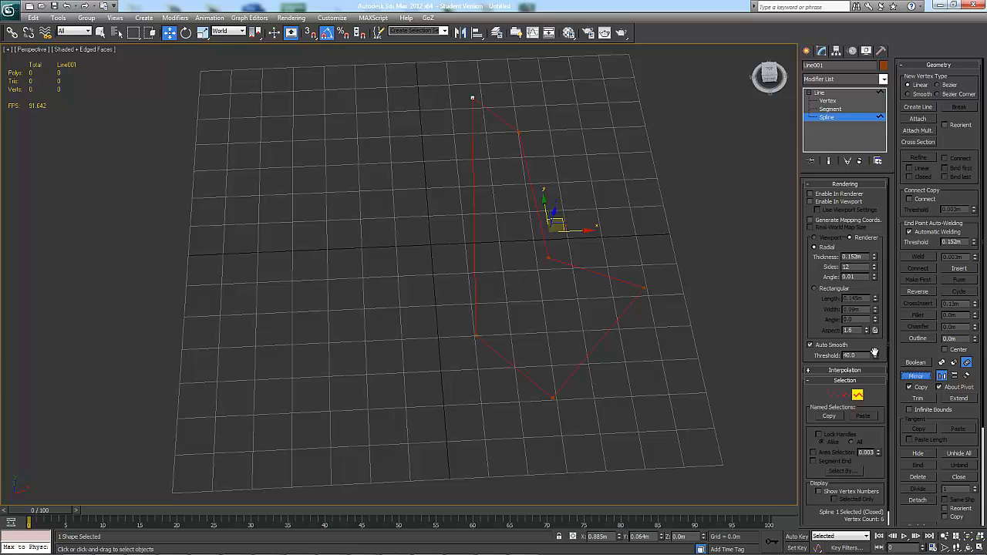
{"action": "left_click", "coordinate": [917, 374]}
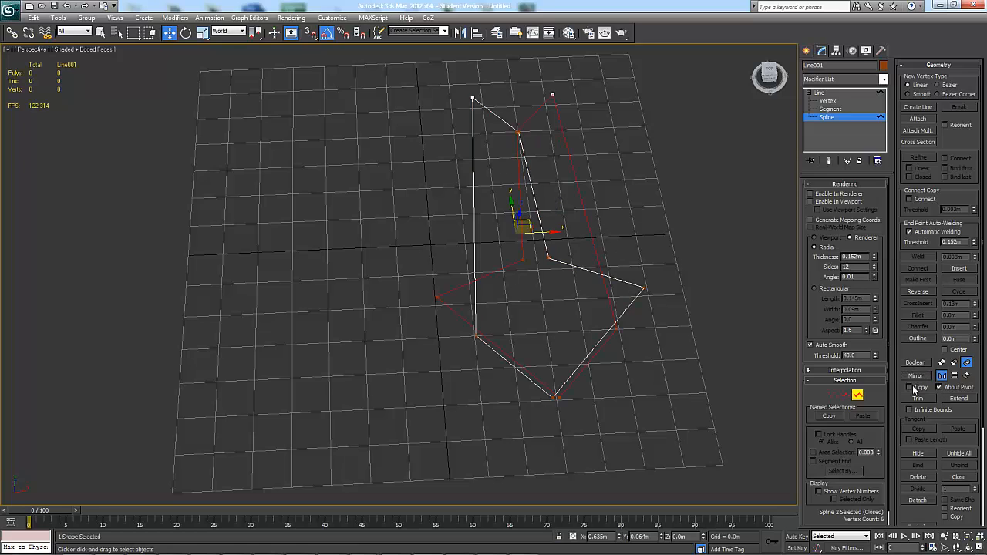
{"action": "key", "text": "ctrl+z"}
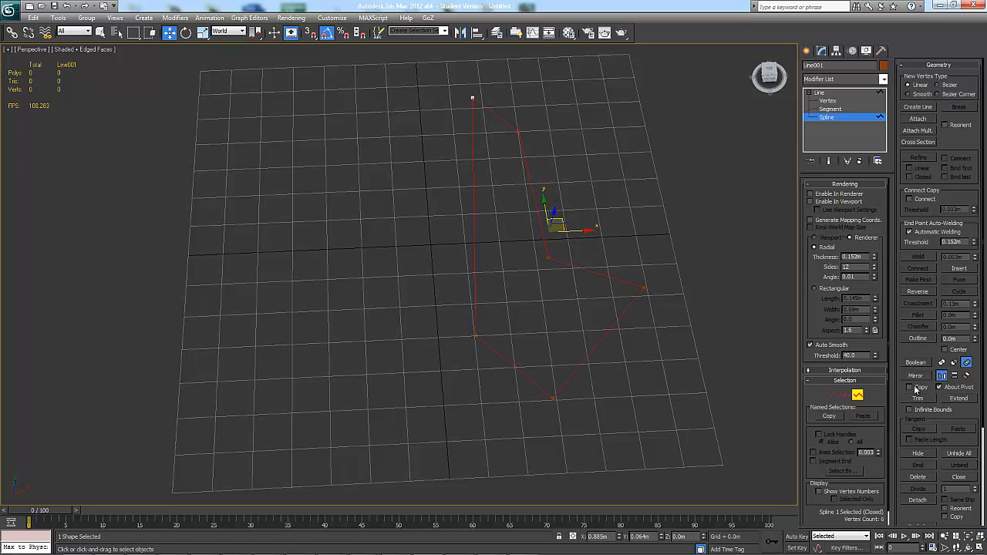
Try mirroring the spline about its pivot with Copy disabled, horizontally and vertically, flipping it back each time
{"action": "left_click", "coordinate": [916, 375]}
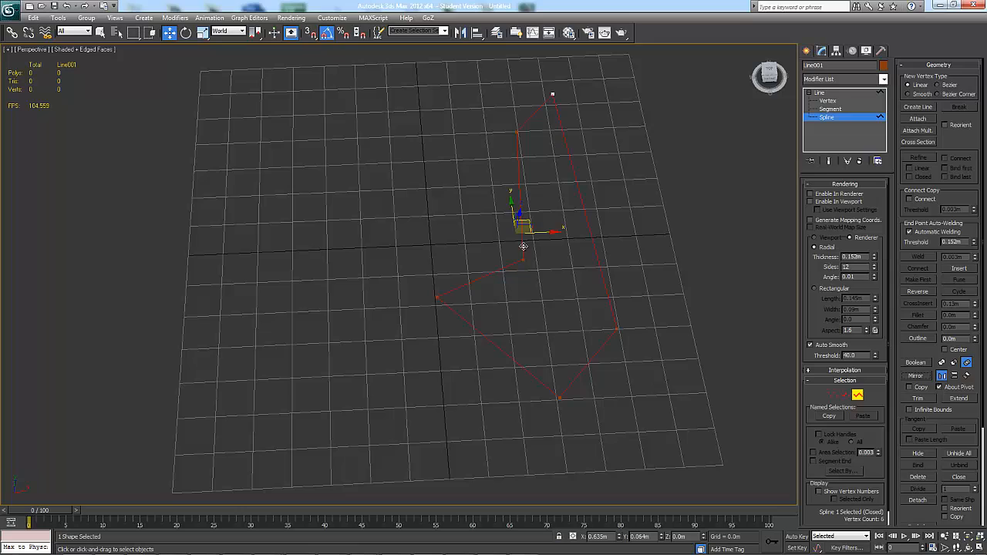
{"action": "left_click", "coordinate": [925, 375]}
{"action": "left_click", "coordinate": [955, 376]}
{"action": "left_click", "coordinate": [925, 375]}
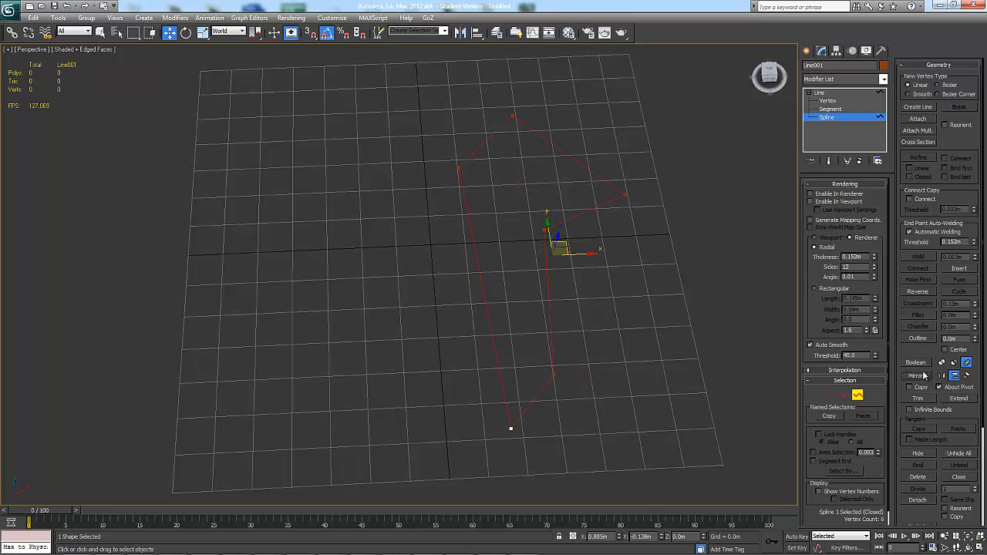
{"action": "left_click", "coordinate": [924, 376]}
{"action": "left_click", "coordinate": [925, 376]}
{"action": "left_click", "coordinate": [924, 376]}
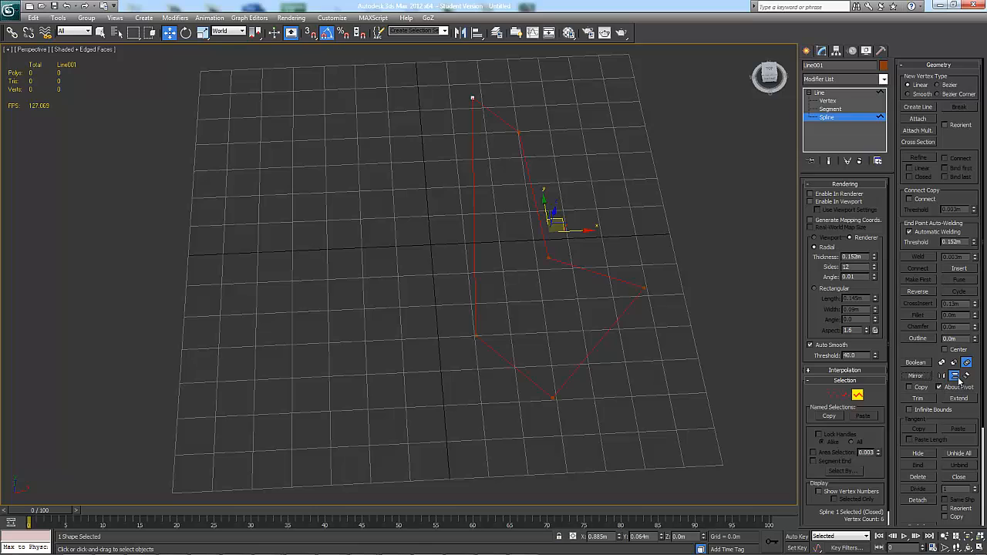
Try Mirror Both on the spline about its pivot several times, ending in its original orientation
{"action": "left_click", "coordinate": [966, 376]}
{"action": "left_click", "coordinate": [919, 378]}
{"action": "left_click", "coordinate": [920, 378]}
{"action": "left_click", "coordinate": [920, 378]}
{"action": "left_click", "coordinate": [920, 378]}
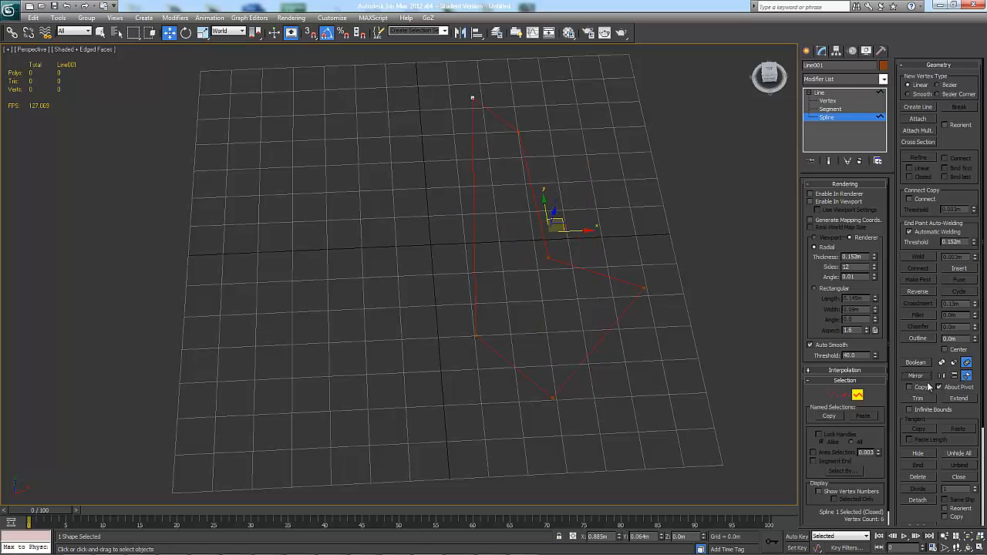
Leave the Spline level and switch on Affect Pivot Only for the line
{"action": "left_click", "coordinate": [835, 51]}
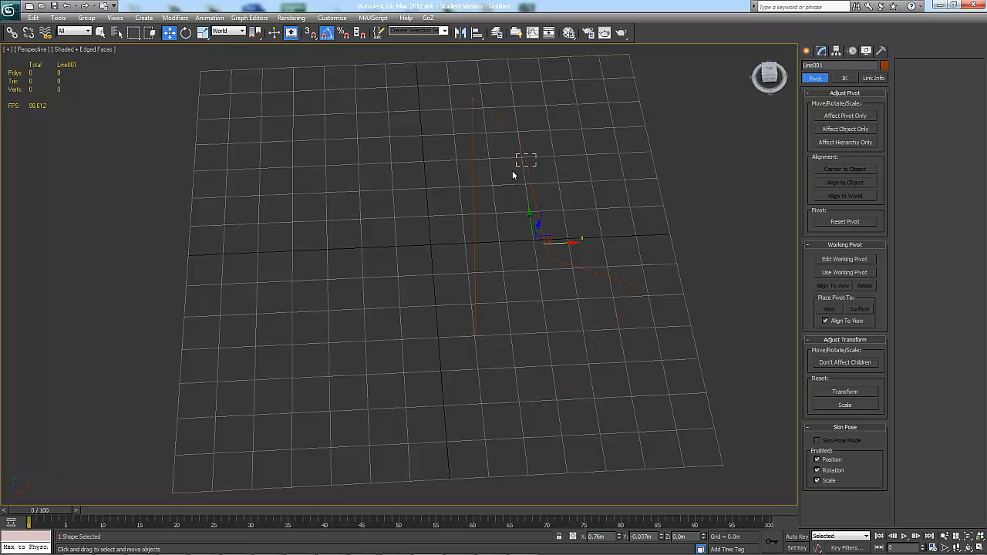
{"action": "left_click", "coordinate": [822, 50]}
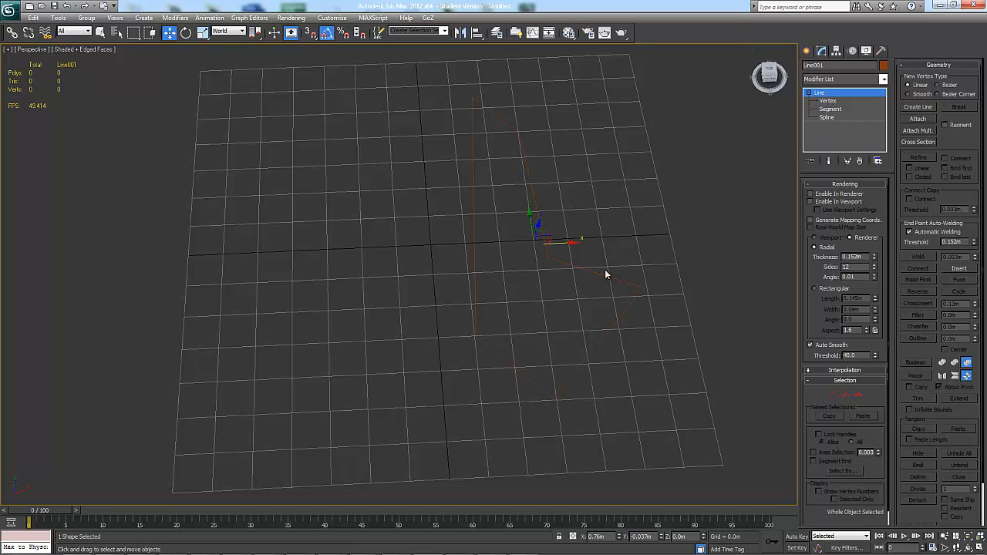
{"action": "left_click", "coordinate": [837, 50]}
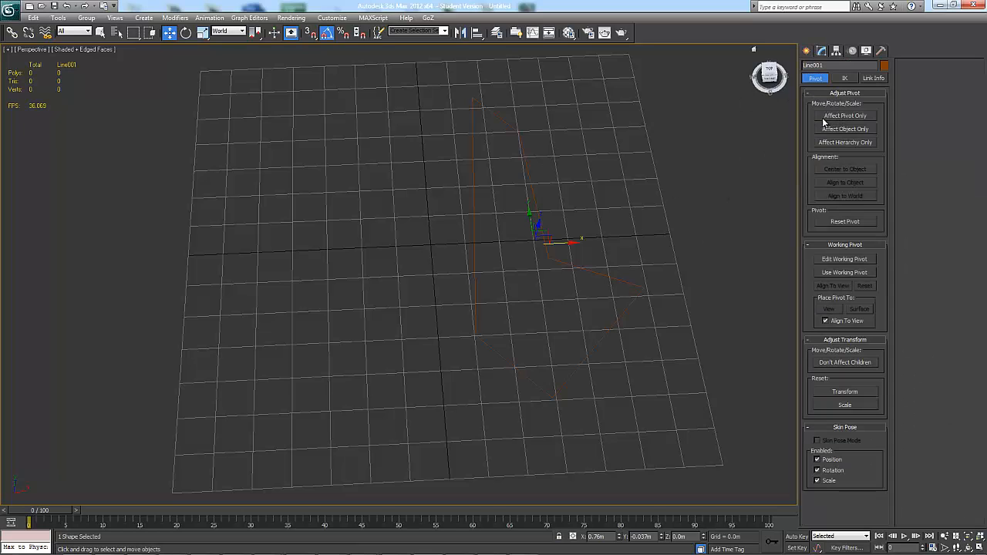
{"action": "left_click", "coordinate": [856, 117]}
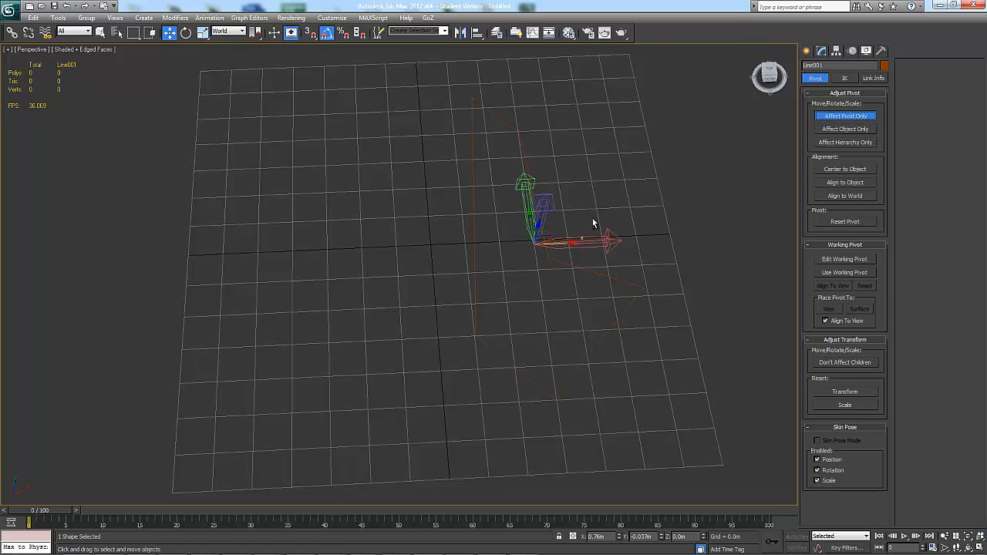
{"action": "middle_click_drag", "start_coordinate": [593, 218], "coordinate": [604, 216], "text": "alt"}
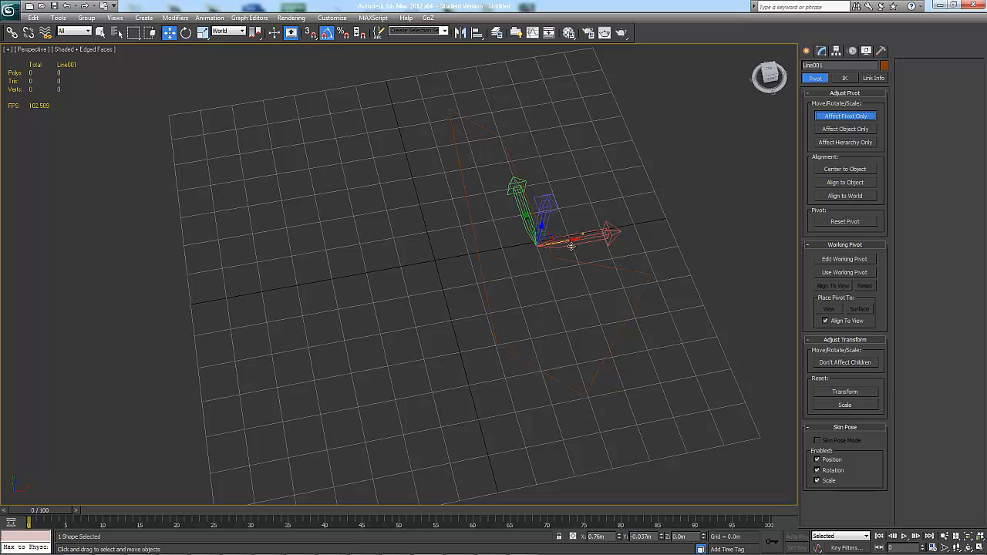
{"action": "middle_click_drag", "start_coordinate": [572, 246], "coordinate": [528, 248], "text": "alt"}
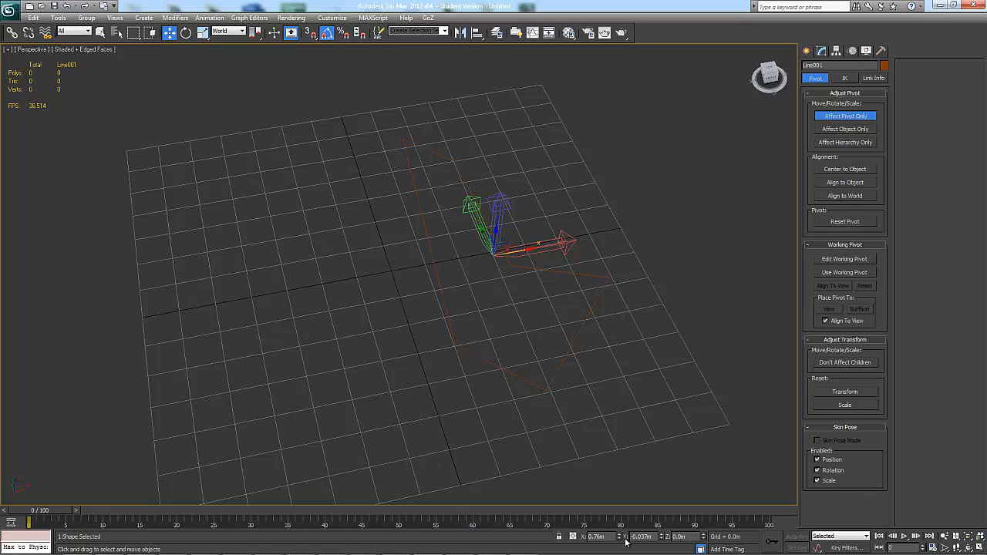
Move the line's pivot to the world origin by setting its X and Y positions to 0 m
{"action": "left_click_drag", "start_coordinate": [614, 536], "coordinate": [589, 537]}
{"action": "type", "text": "0"}
{"action": "key", "text": "Return"}
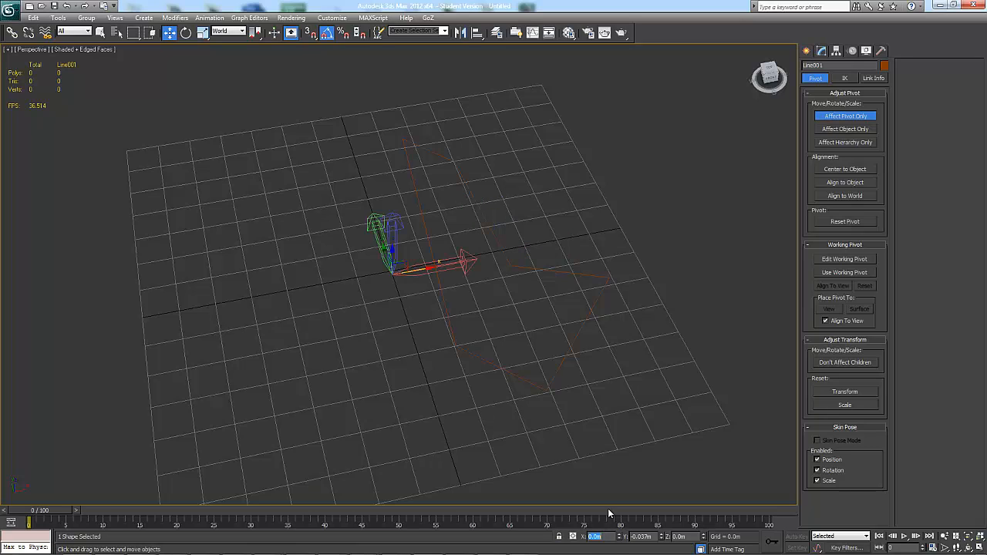
{"action": "right_click", "coordinate": [663, 536]}
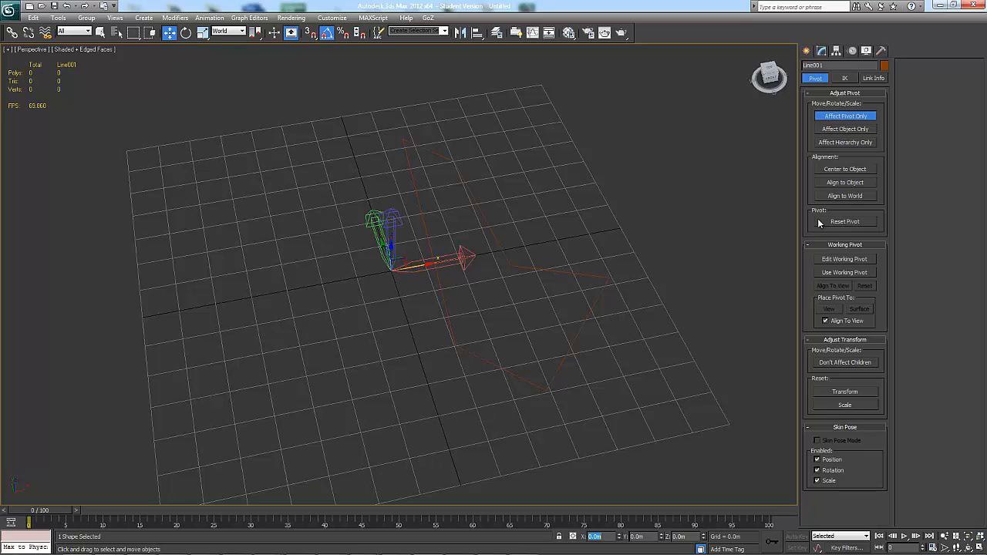
Finish the pivot-only adjustment and return to the line's Spline sub-object level
{"action": "left_click", "coordinate": [842, 116]}
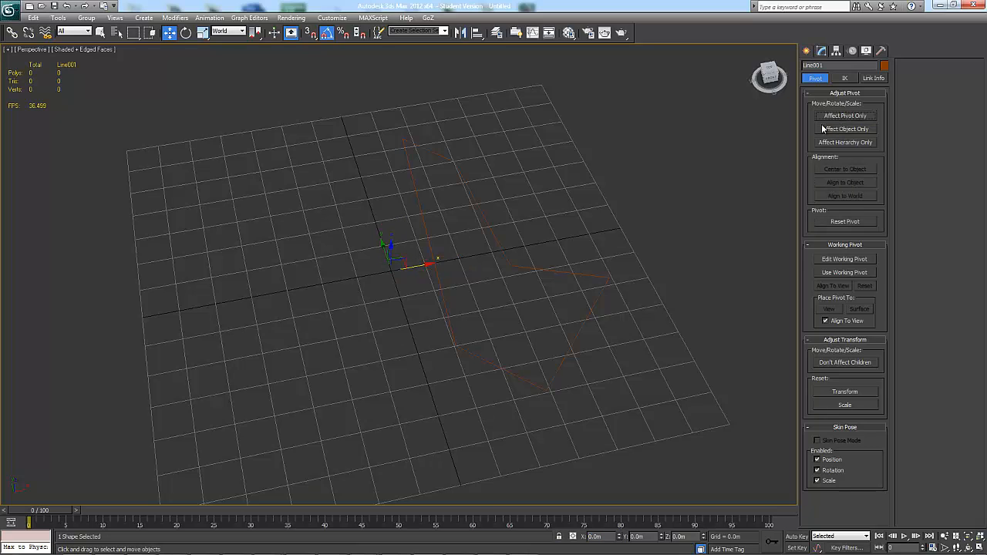
{"action": "left_click", "coordinate": [822, 51]}
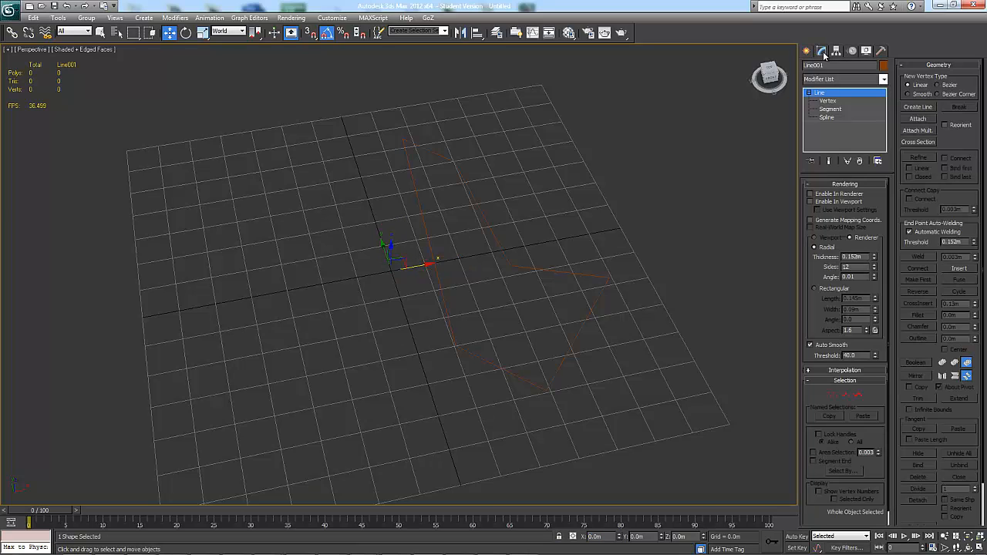
{"action": "left_click", "coordinate": [828, 117]}
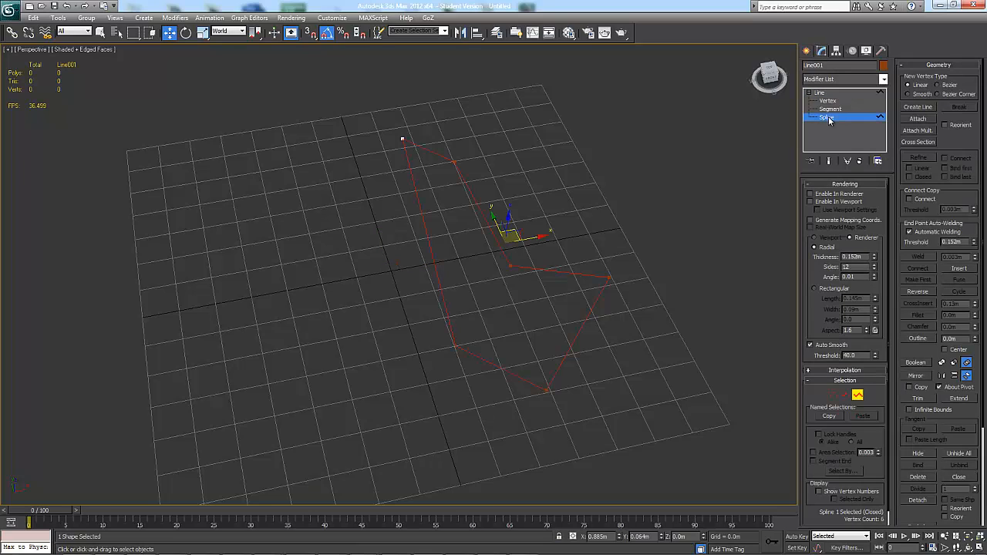
Try mirroring the spline about its pivot horizontally, vertically and both ways
{"action": "left_click", "coordinate": [939, 387]}
{"action": "left_click", "coordinate": [942, 376]}
{"action": "left_click", "coordinate": [918, 375]}
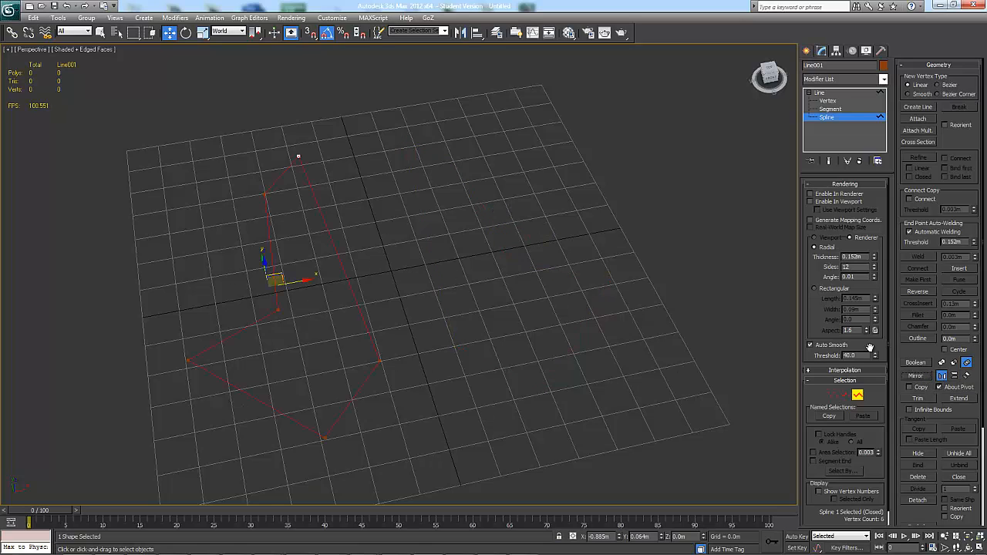
{"action": "key", "text": "ctrl+z"}
{"action": "left_click", "coordinate": [954, 376]}
{"action": "left_click", "coordinate": [923, 378]}
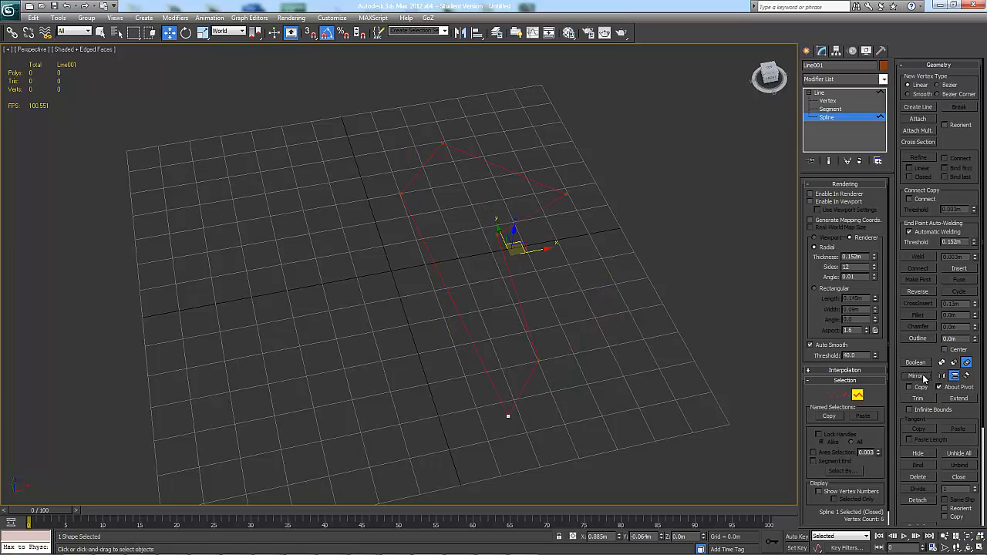
{"action": "left_click", "coordinate": [967, 375]}
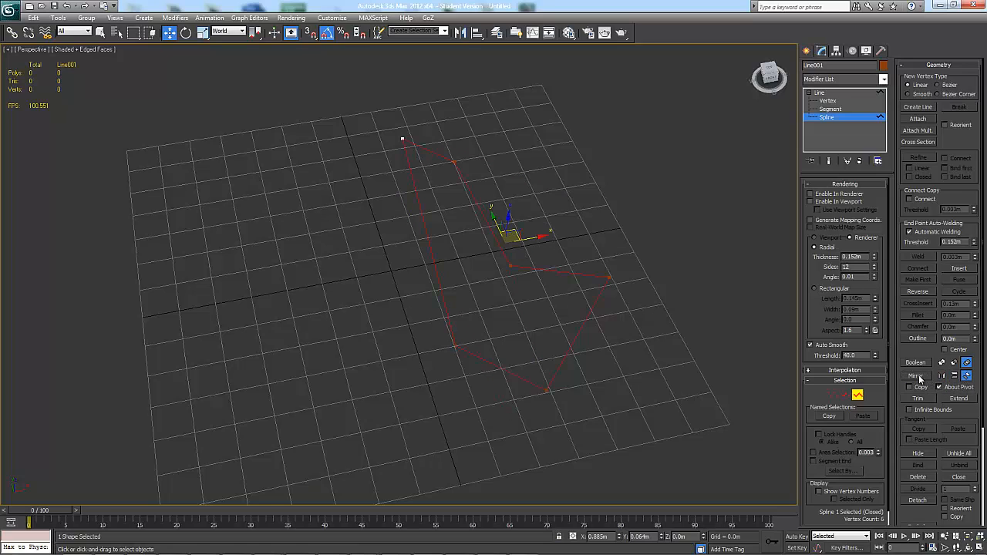
{"action": "left_click", "coordinate": [918, 377]}
Turn on Copy, try Mirror Both and undo it, and mirror a copy of the spline horizontally about the pivot instead
{"action": "left_click", "coordinate": [918, 378]}
{"action": "left_click", "coordinate": [916, 376]}
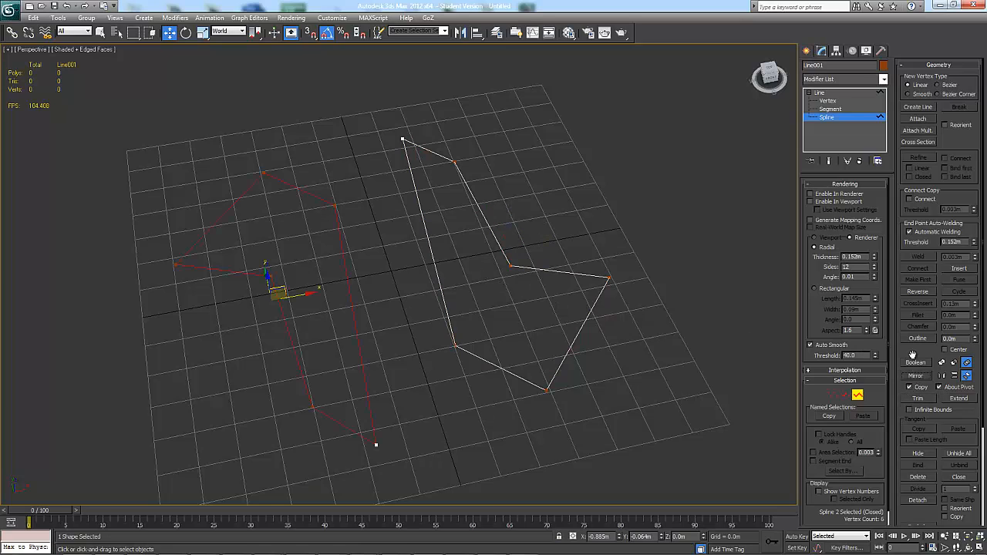
{"action": "key", "text": "ctrl+z"}
{"action": "left_click", "coordinate": [942, 376]}
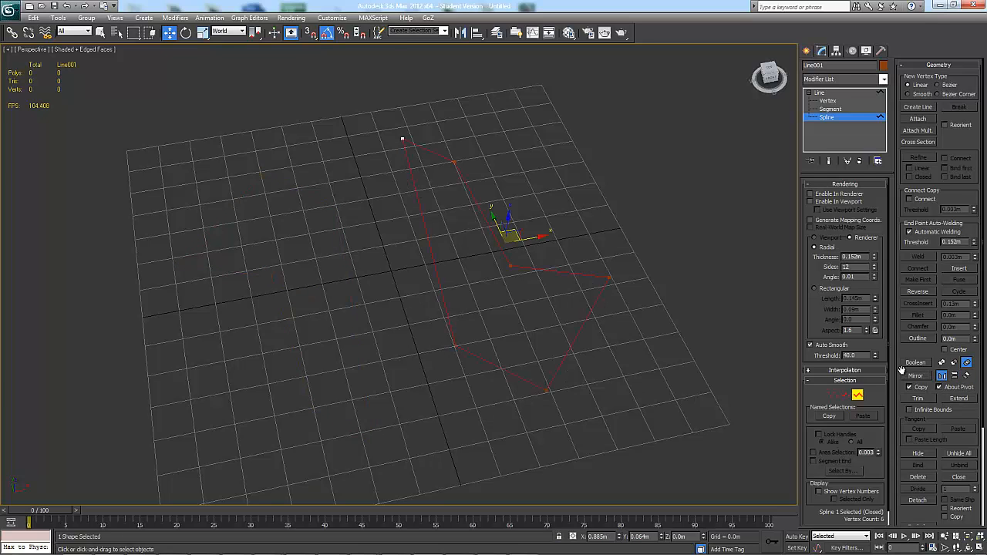
{"action": "left_click", "coordinate": [916, 376]}
{"action": "middle_click_drag", "start_coordinate": [676, 324], "coordinate": [617, 311], "text": "alt"}
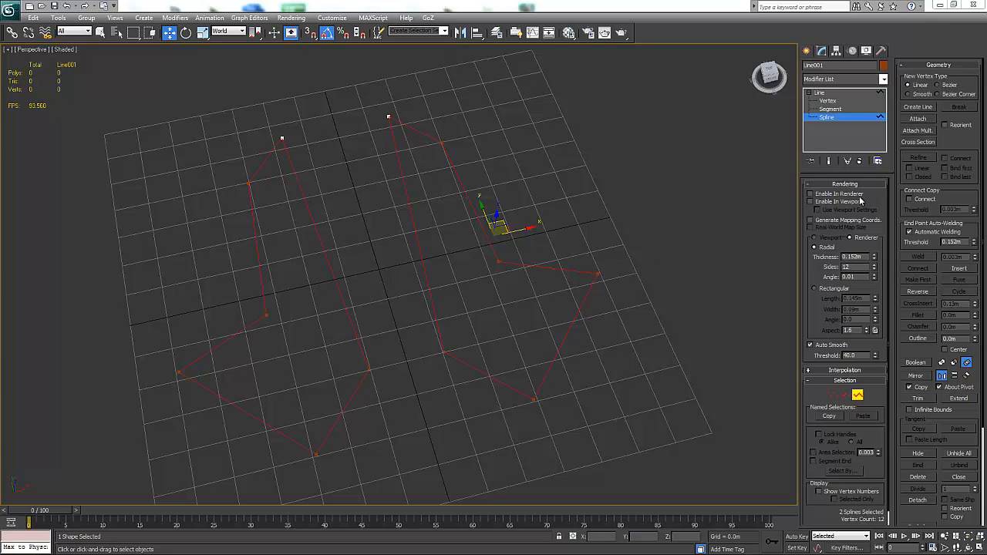
Enable the line's thickness in the viewport and show edged faces on both splines
{"action": "left_click", "coordinate": [810, 202]}
{"action": "middle_click_drag", "start_coordinate": [597, 263], "coordinate": [603, 264], "text": "alt"}
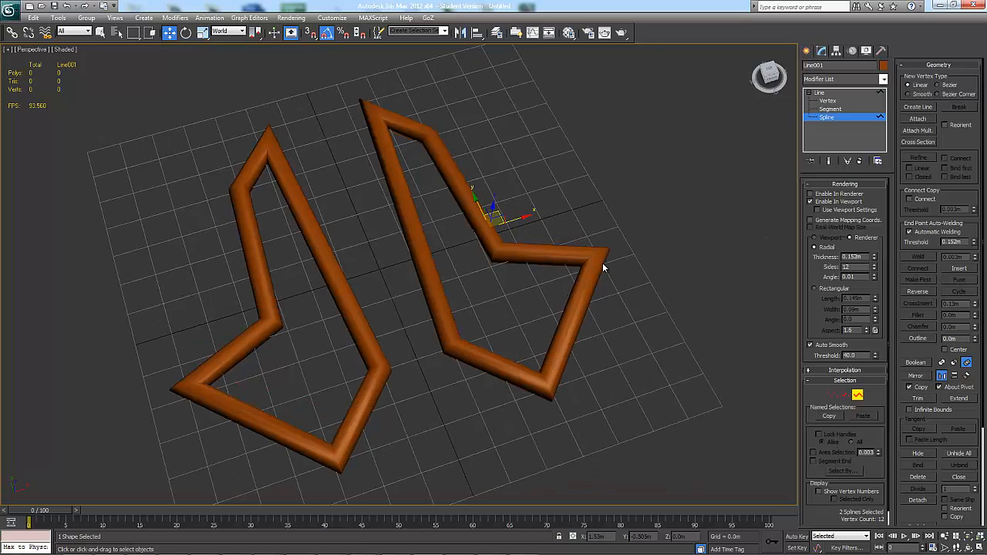
{"action": "middle_click_drag", "start_coordinate": [608, 298], "coordinate": [602, 291], "text": "alt"}
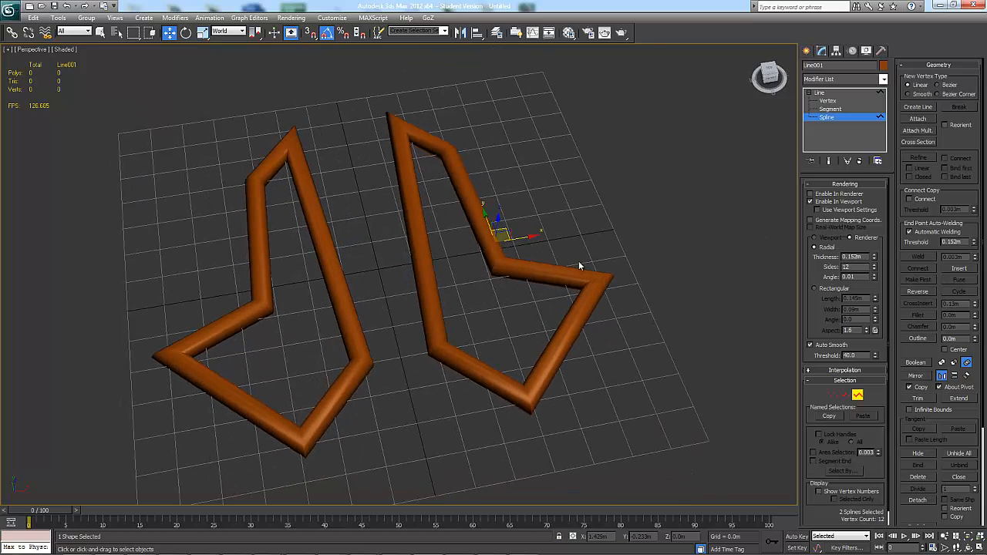
{"action": "key", "text": "F4"}
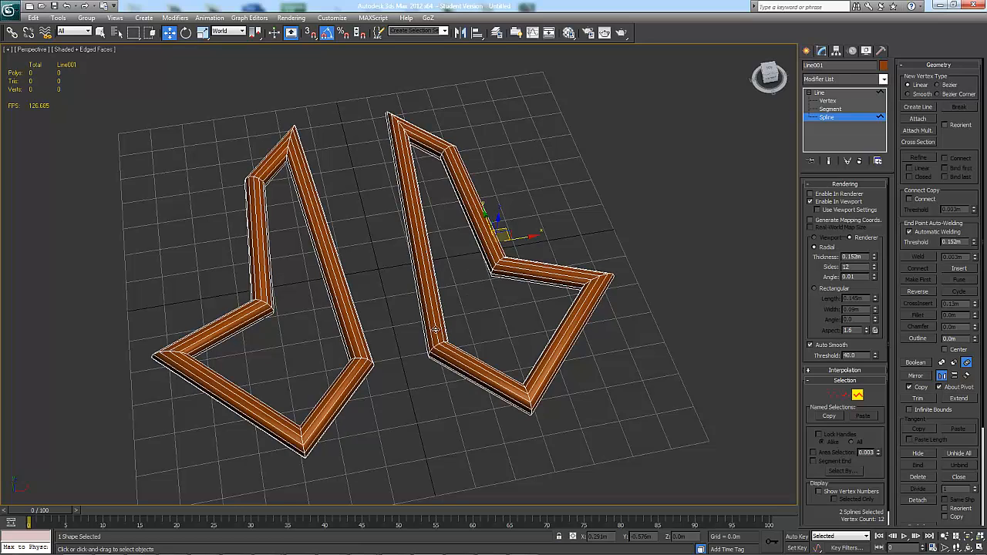
{"action": "middle_click_drag", "start_coordinate": [436, 330], "coordinate": [486, 342], "text": "alt"}
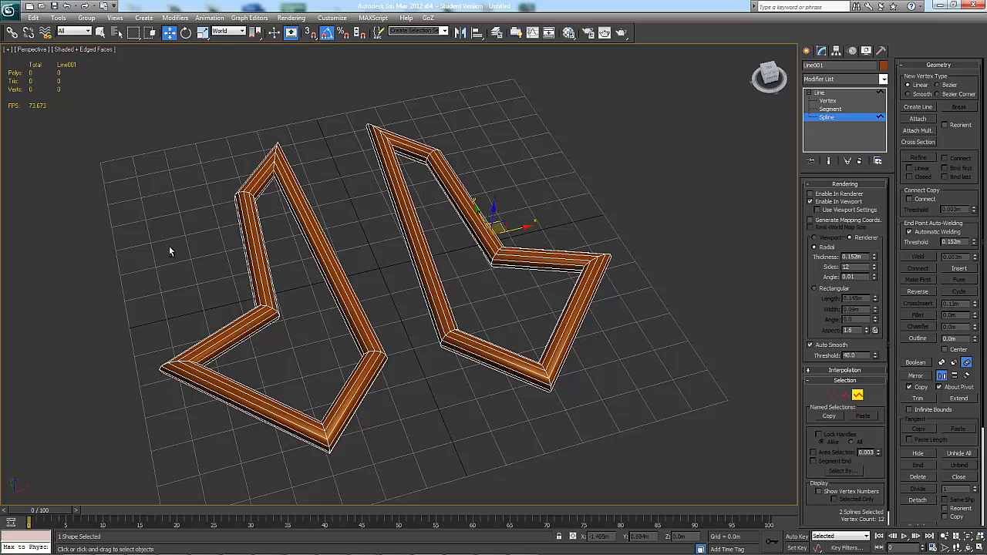
{"action": "middle_click_drag", "start_coordinate": [543, 295], "coordinate": [536, 294], "text": "alt"}
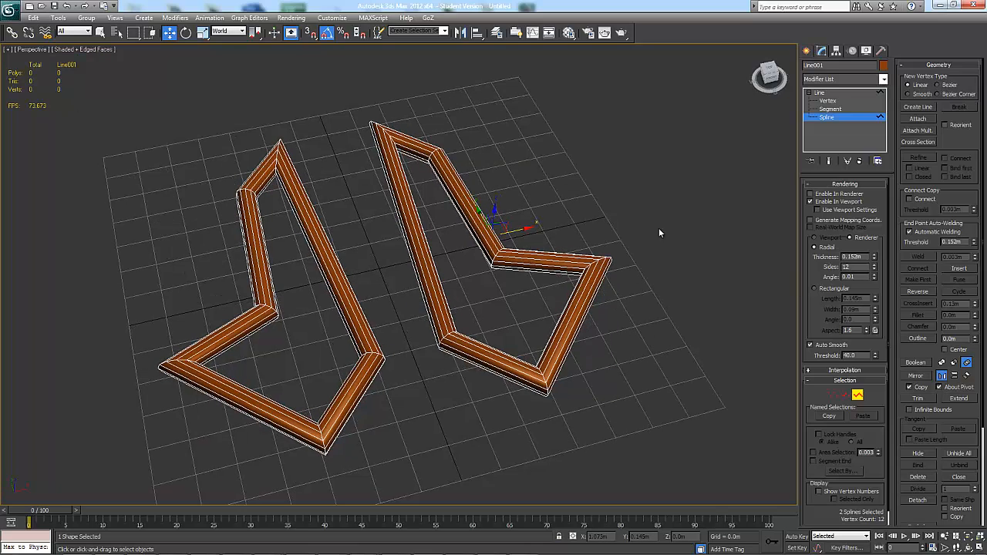
Keep the radial cross-section and set its thickness to 0.204 m, sides to 8 and angle to -4.43
{"action": "left_click", "coordinate": [831, 292]}
{"action": "middle_click_drag", "start_coordinate": [669, 325], "coordinate": [736, 264], "text": "alt"}
{"action": "left_click", "coordinate": [826, 249]}
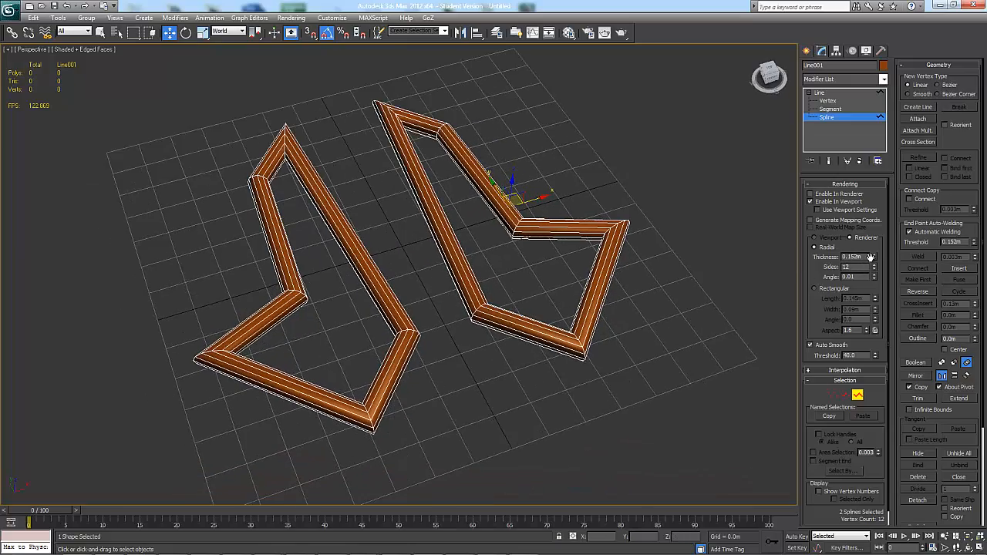
{"action": "left_click_drag", "start_coordinate": [874, 257], "coordinate": [865, 93]}
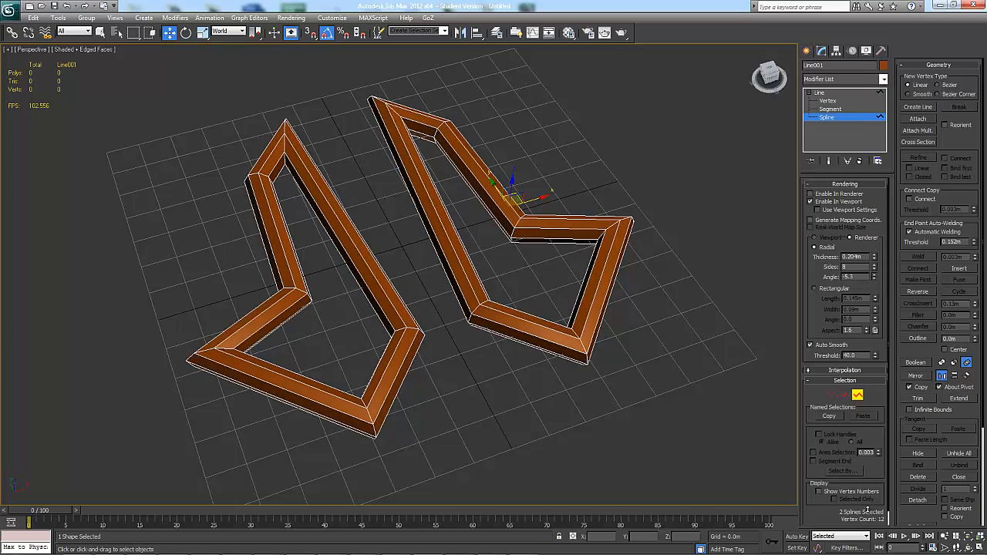
{"action": "left_click_drag", "start_coordinate": [868, 510], "coordinate": [863, 455]}
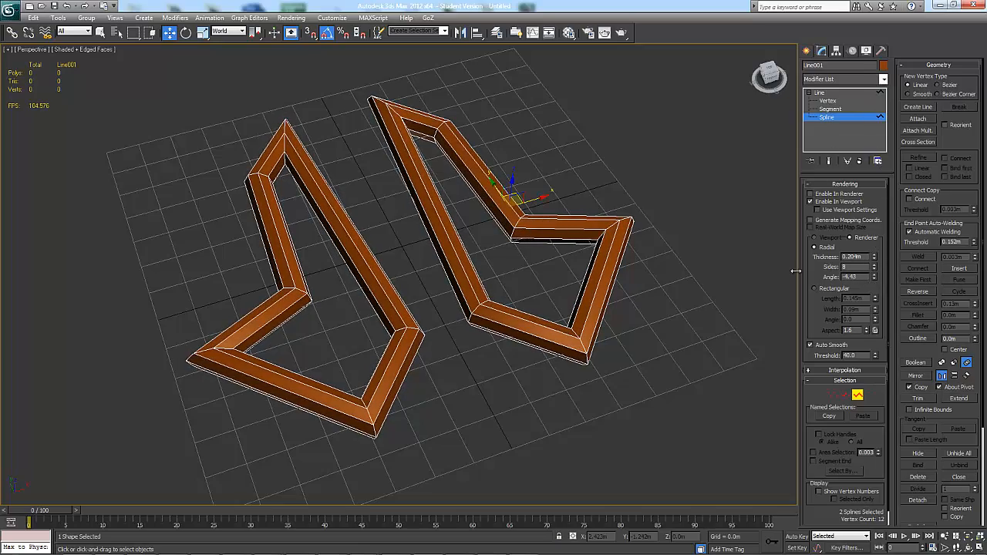
Switch to a rectangular cross-section, try length 0.327 m, width 0.136 m and angle 2.84, and reset all three to 0
{"action": "left_click", "coordinate": [817, 288]}
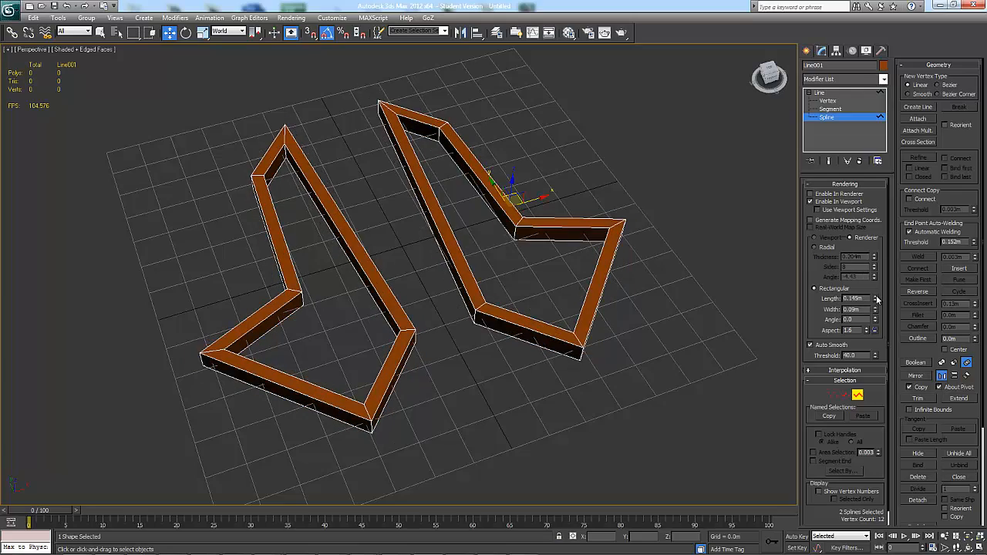
{"action": "left_click_drag", "start_coordinate": [877, 299], "coordinate": [851, 279]}
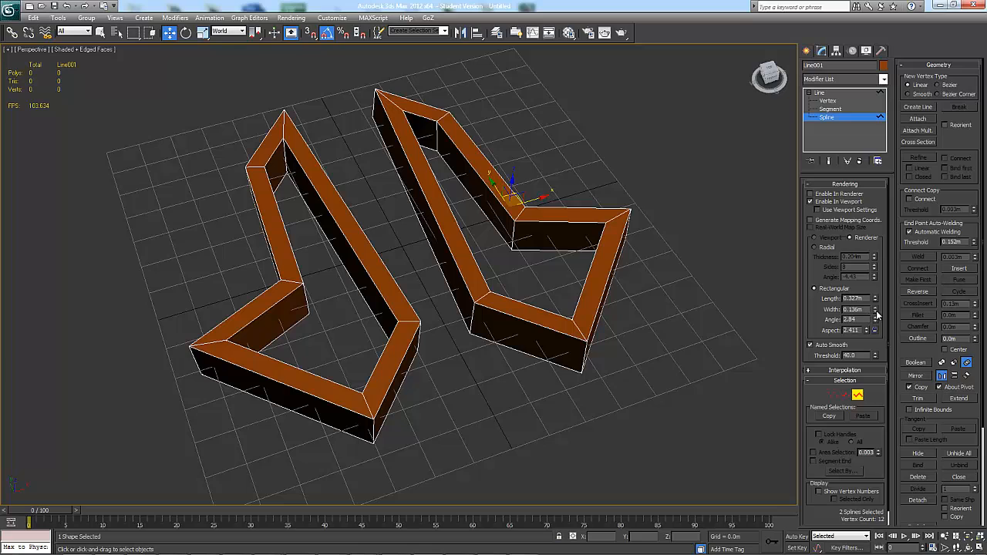
{"action": "right_click", "coordinate": [874, 320]}
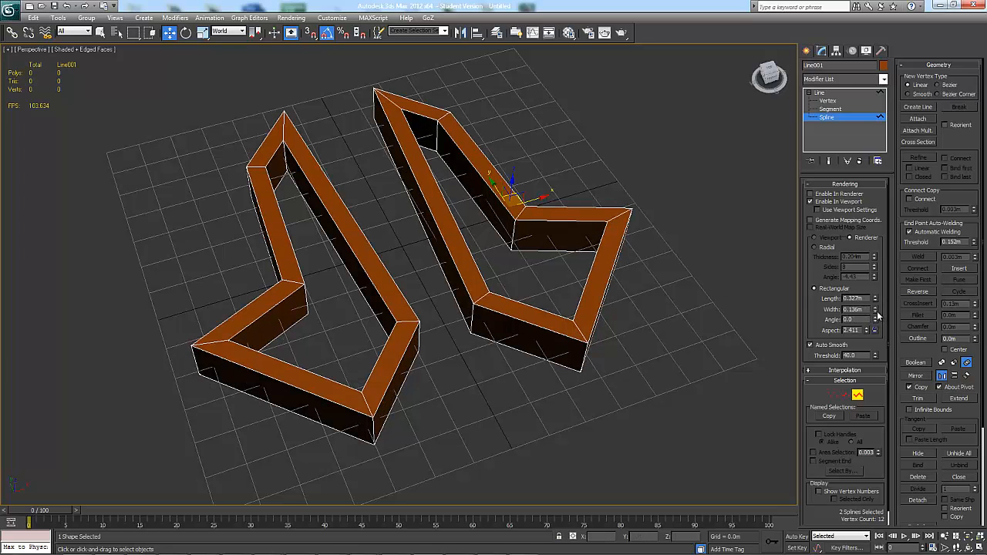
{"action": "right_click", "coordinate": [876, 311]}
{"action": "right_click", "coordinate": [876, 300]}
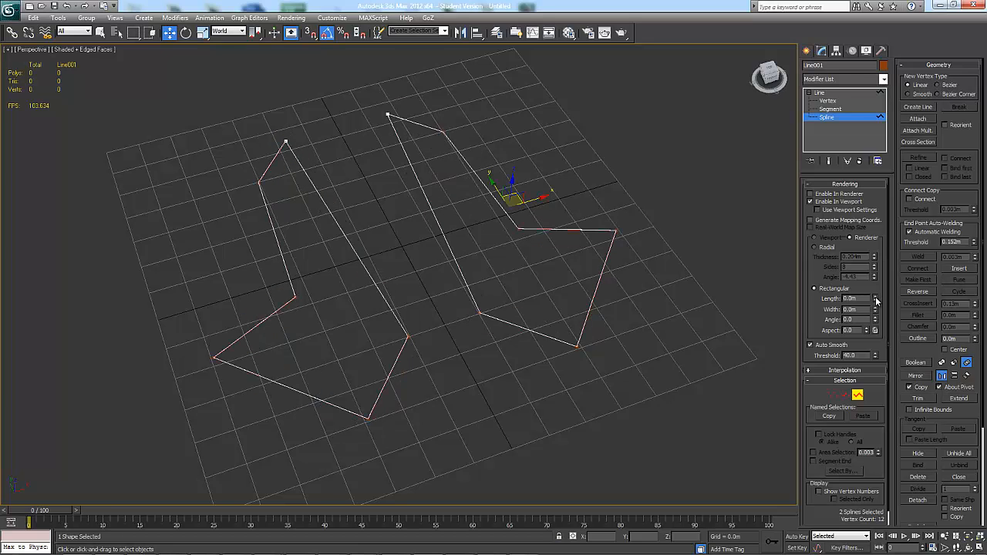
Set the rectangular cross-section's length to 0.119 m and its width to 0.146 m
{"action": "left_click_drag", "start_coordinate": [876, 301], "coordinate": [874, 162]}
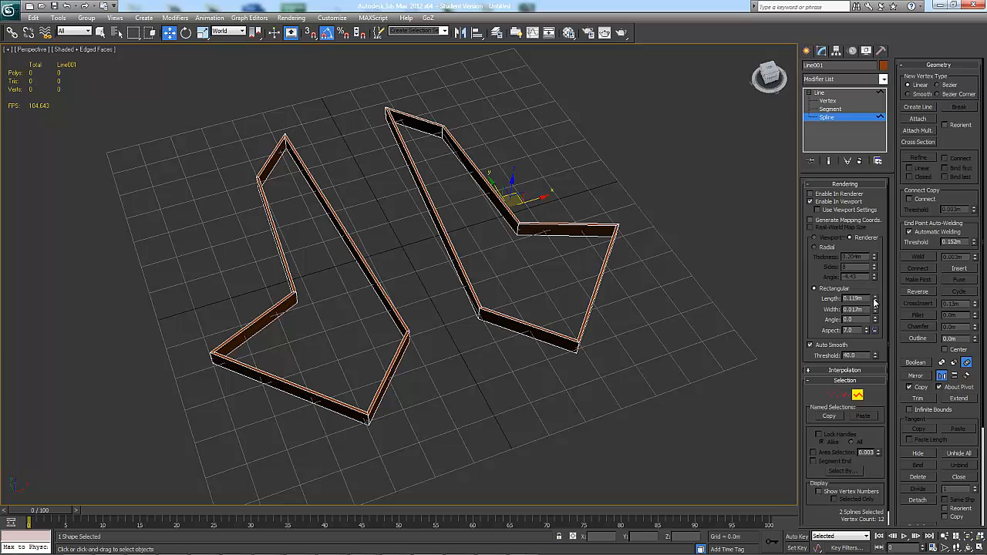
{"action": "left_click_drag", "start_coordinate": [876, 310], "coordinate": [881, 51]}
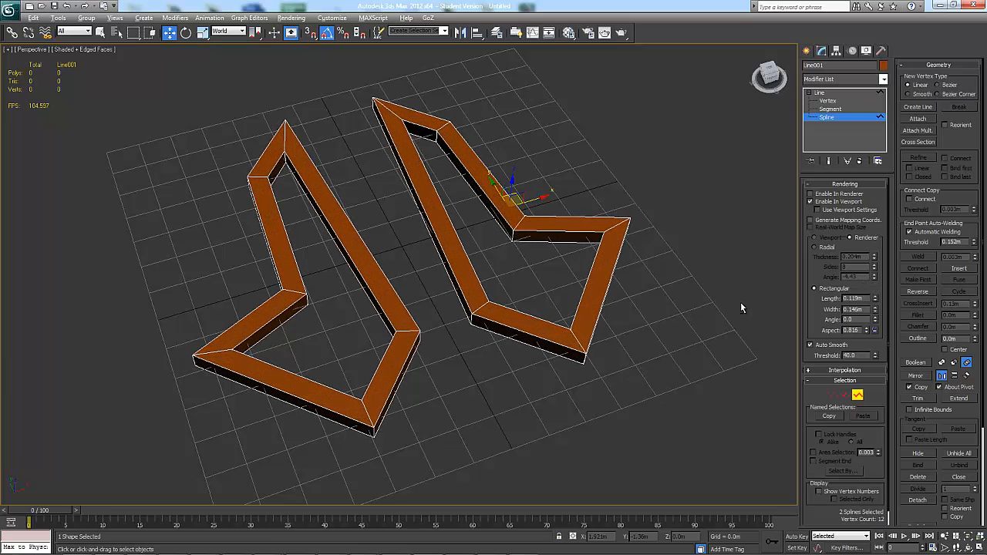
{"action": "middle_click_drag", "start_coordinate": [741, 308], "coordinate": [654, 371], "text": "alt"}
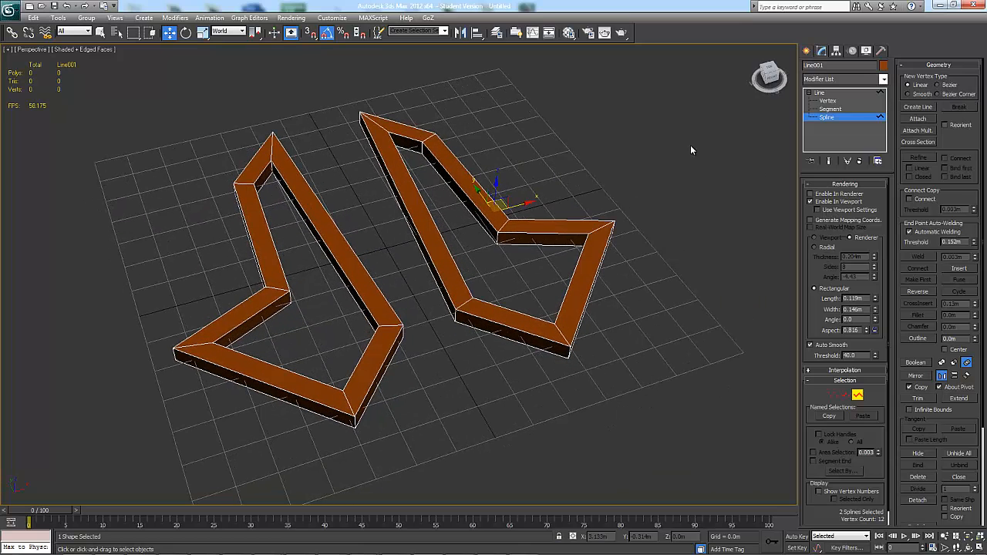
Test-render the perspective view, enable the line in the renderer, and render the view again
{"action": "left_click", "coordinate": [622, 32]}
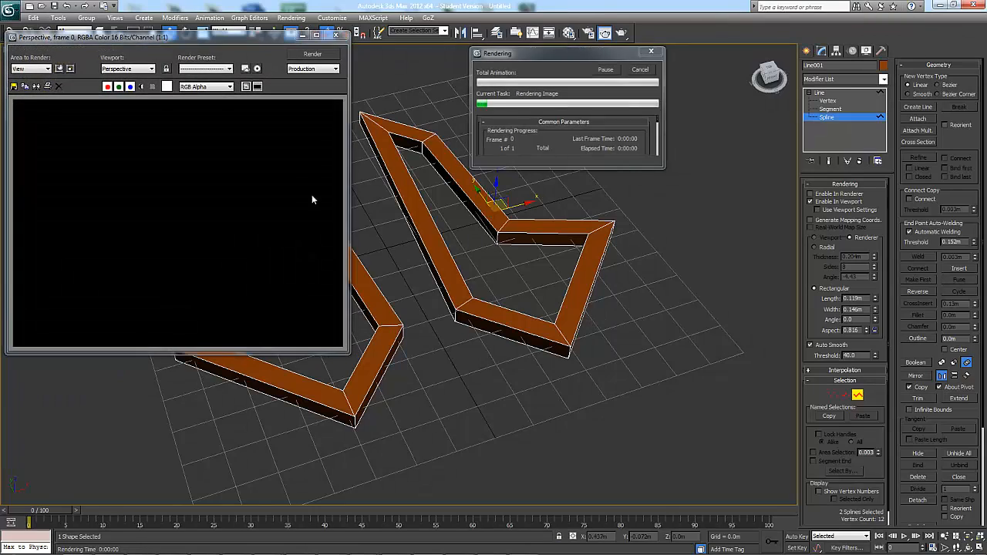
{"action": "left_click", "coordinate": [336, 35]}
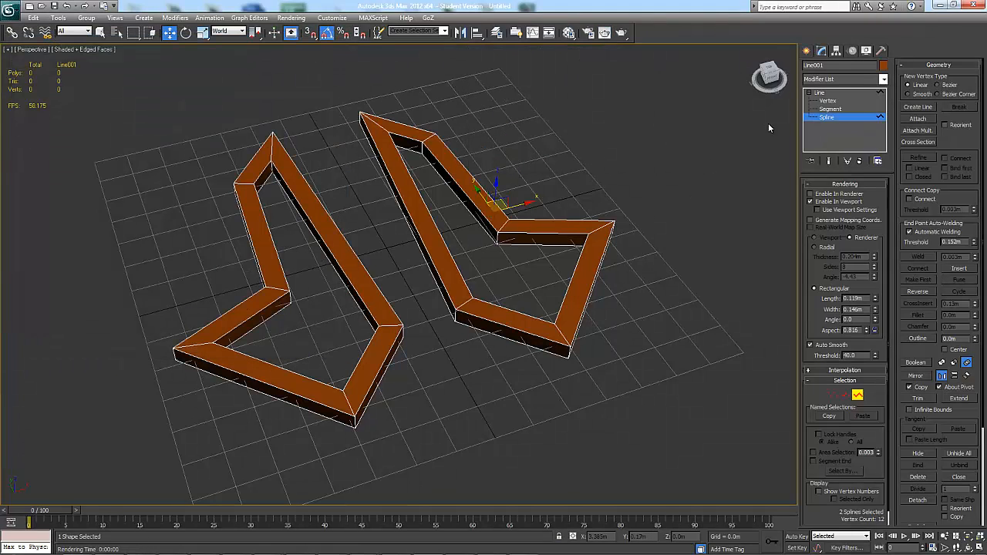
{"action": "left_click", "coordinate": [847, 195]}
{"action": "left_click", "coordinate": [620, 32]}
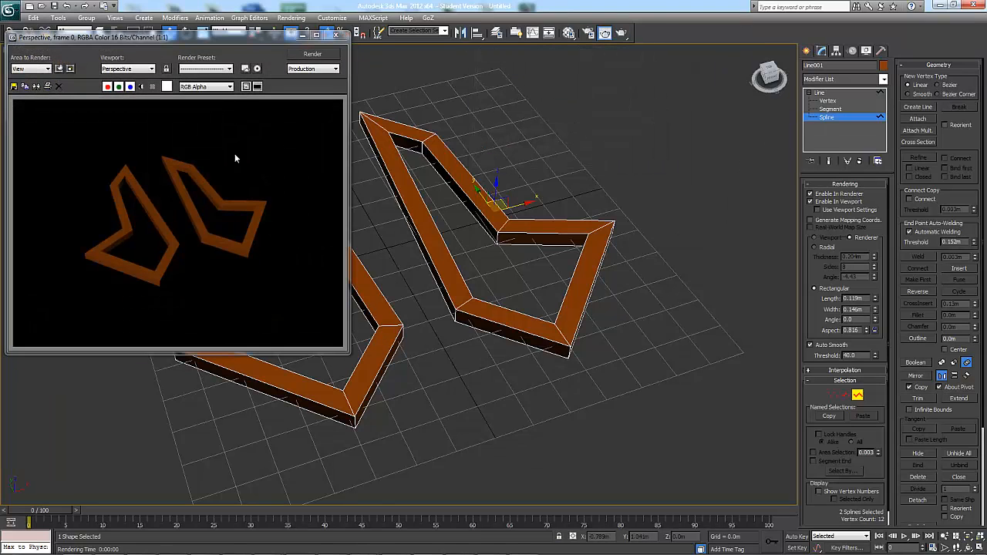
{"action": "left_click", "coordinate": [336, 36]}
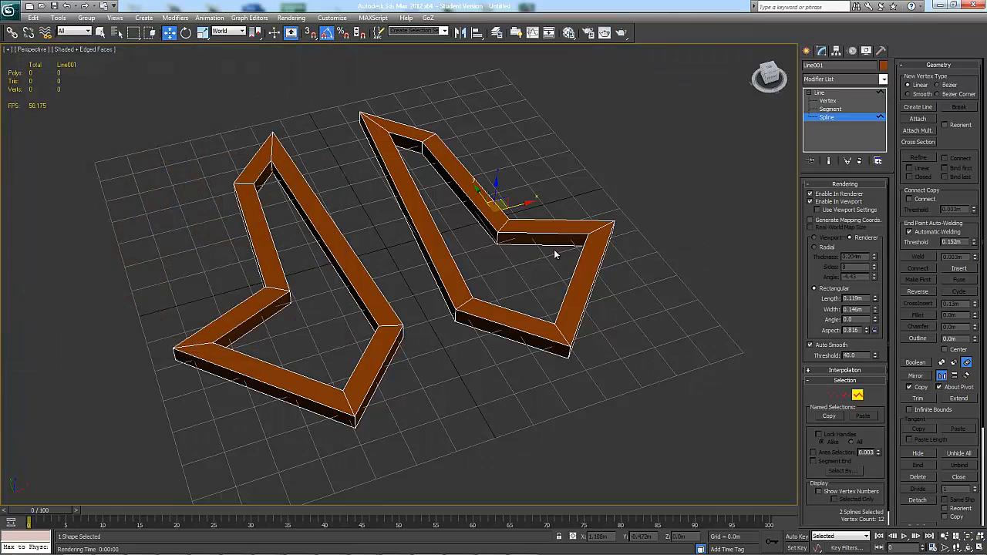
Switch the line's cross-section back to radial
{"action": "middle_click_drag", "start_coordinate": [556, 255], "coordinate": [604, 266], "text": "alt"}
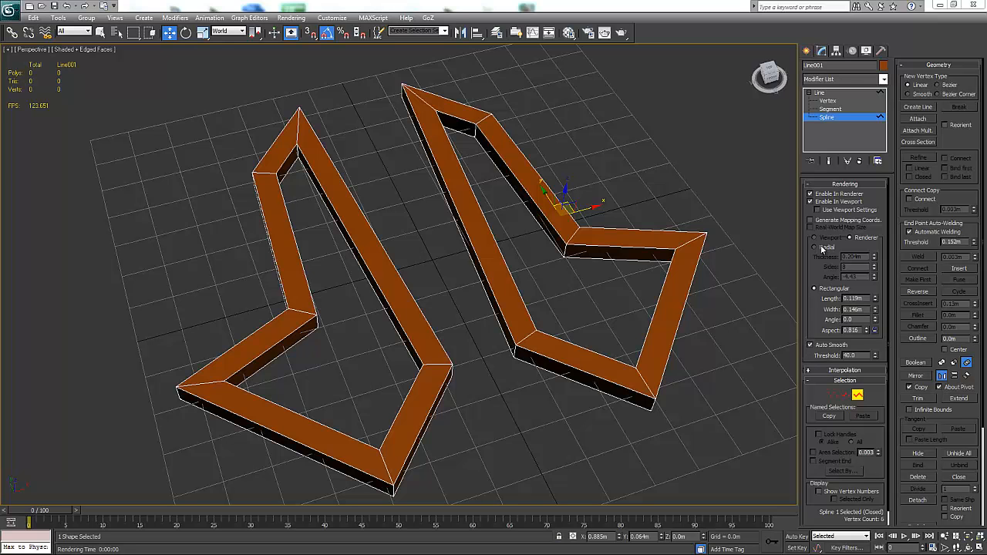
{"action": "left_click", "coordinate": [815, 247]}
{"action": "middle_click_drag", "start_coordinate": [662, 281], "coordinate": [679, 279], "text": "alt"}
{"action": "middle_click_drag", "start_coordinate": [690, 223], "coordinate": [688, 236]}
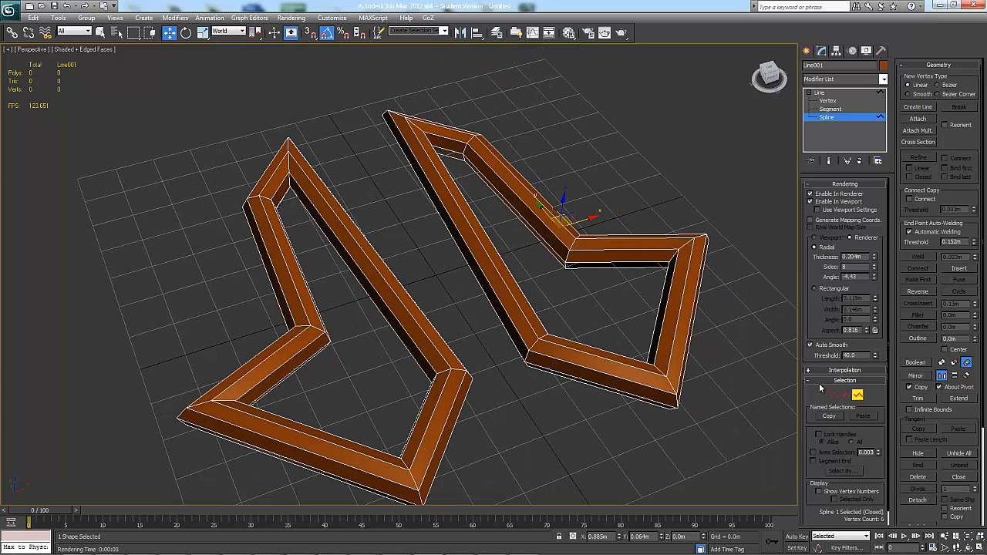
Deselect the splines, hide edged faces, and set the Auto Smooth threshold to 47.6 to inspect the smoothed shading
{"action": "left_click", "coordinate": [581, 199]}
{"action": "key", "text": "F4"}
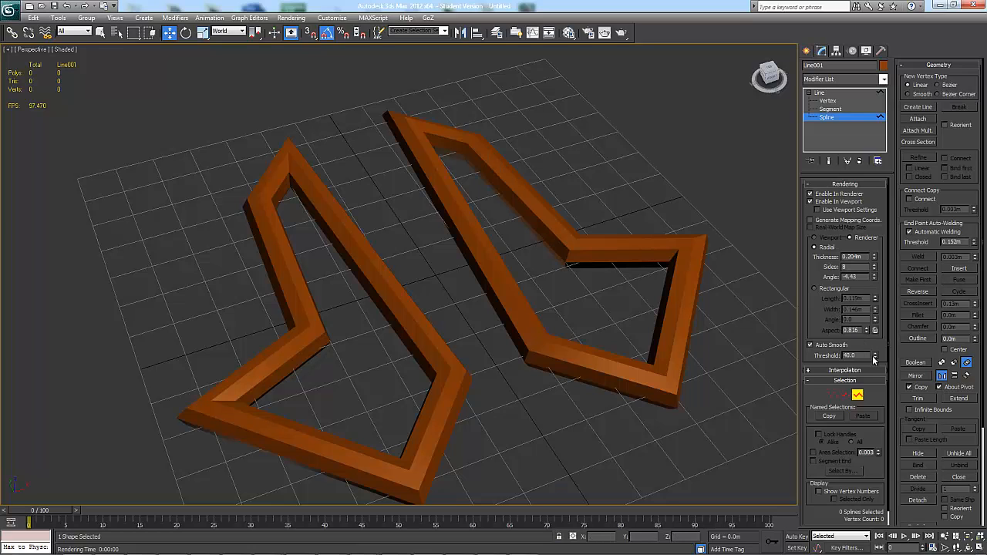
{"action": "left_click_drag", "start_coordinate": [873, 351], "coordinate": [874, 345]}
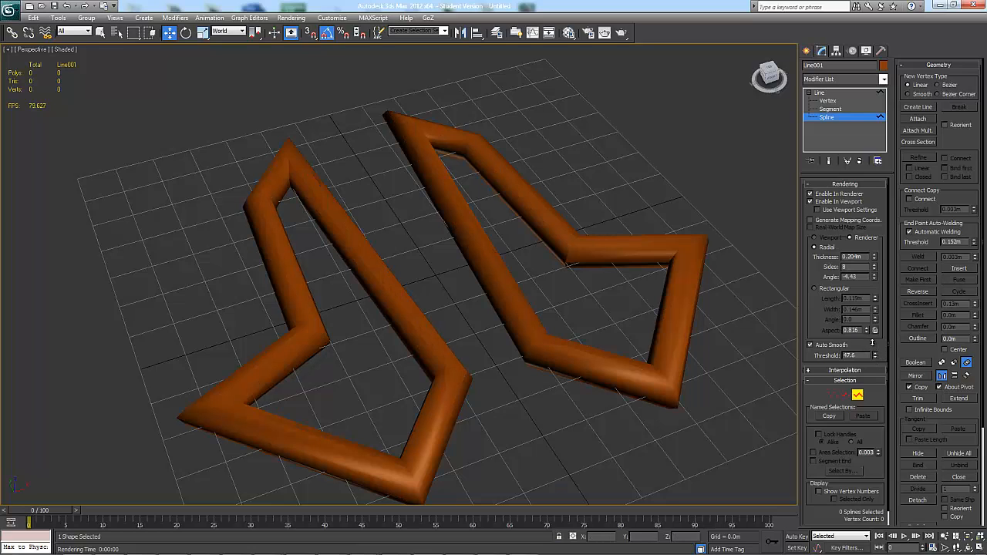
{"action": "mouse_move", "coordinate": [570, 229]}
{"action": "middle_mouse_down", "text": "alt"}
{"action": "mouse_move", "coordinate": [622, 269]}
{"action": "mouse_move", "coordinate": [622, 289]}
{"action": "mouse_move", "coordinate": [634, 222]}
{"action": "mouse_move", "coordinate": [630, 249]}
{"action": "mouse_move", "coordinate": [643, 264]}
{"action": "mouse_move", "coordinate": [548, 280]}
{"action": "mouse_move", "coordinate": [566, 280]}
{"action": "middle_mouse_up", "text": "alt"}
{"action": "key", "text": "F4"}
{"action": "key", "text": "F4"}
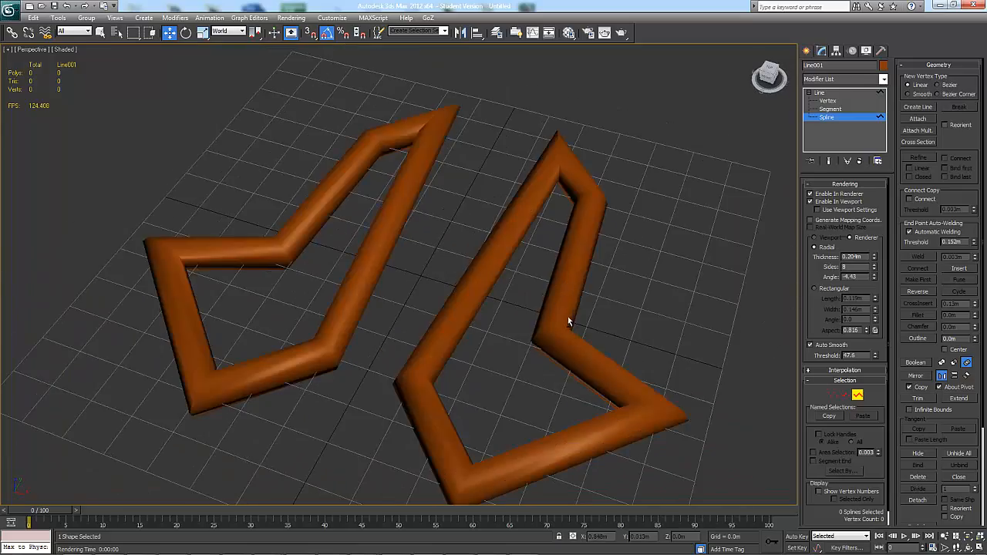
{"action": "mouse_move", "coordinate": [568, 324]}
{"action": "middle_mouse_down", "text": "alt"}
{"action": "mouse_move", "coordinate": [610, 337]}
{"action": "mouse_move", "coordinate": [572, 200]}
{"action": "mouse_move", "coordinate": [547, 198]}
{"action": "middle_mouse_up", "text": "alt"}
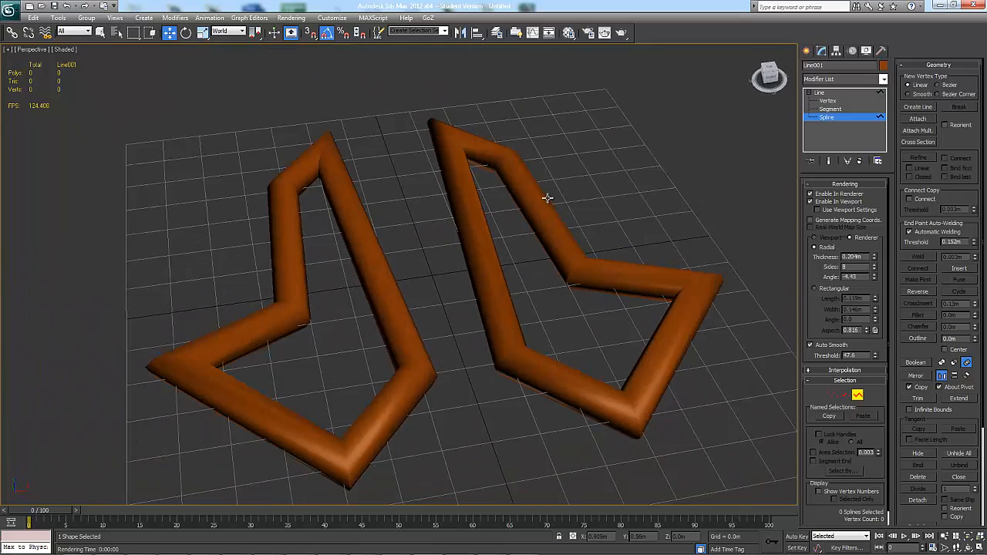
{"action": "middle_click_drag", "start_coordinate": [545, 243], "coordinate": [523, 262], "text": "alt"}
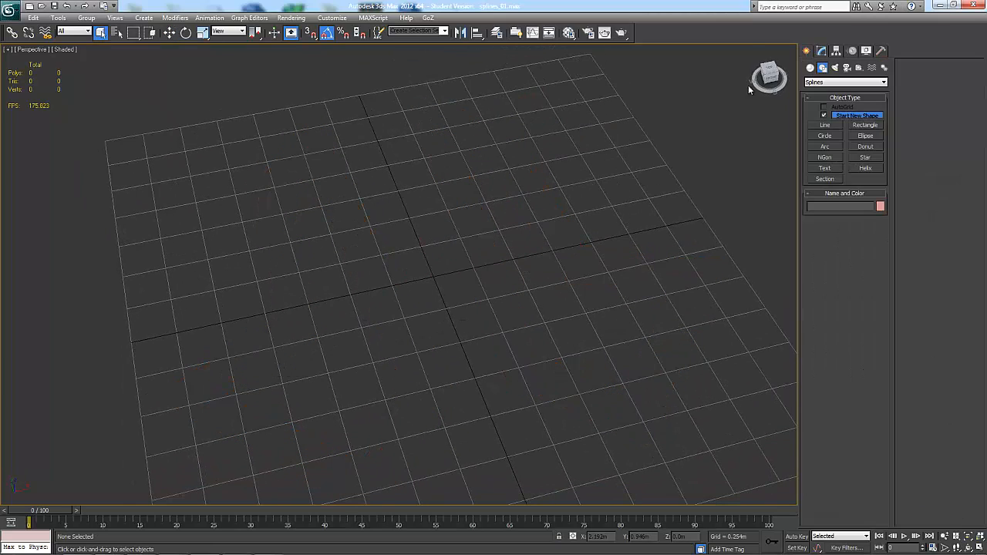
Draw a circle centred on the grid origin with a radius of about 1.155 m
{"action": "left_click", "coordinate": [821, 50]}
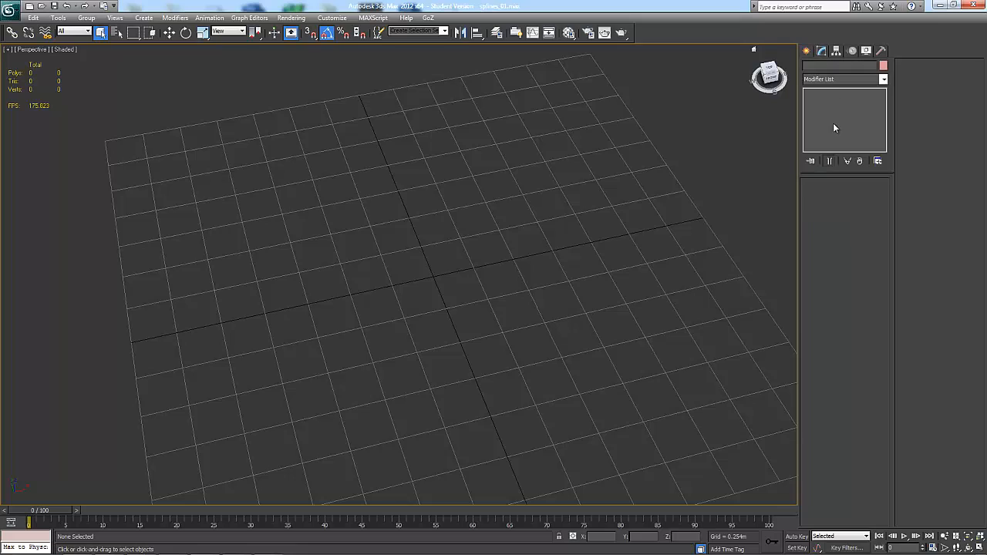
{"action": "left_click", "coordinate": [807, 52]}
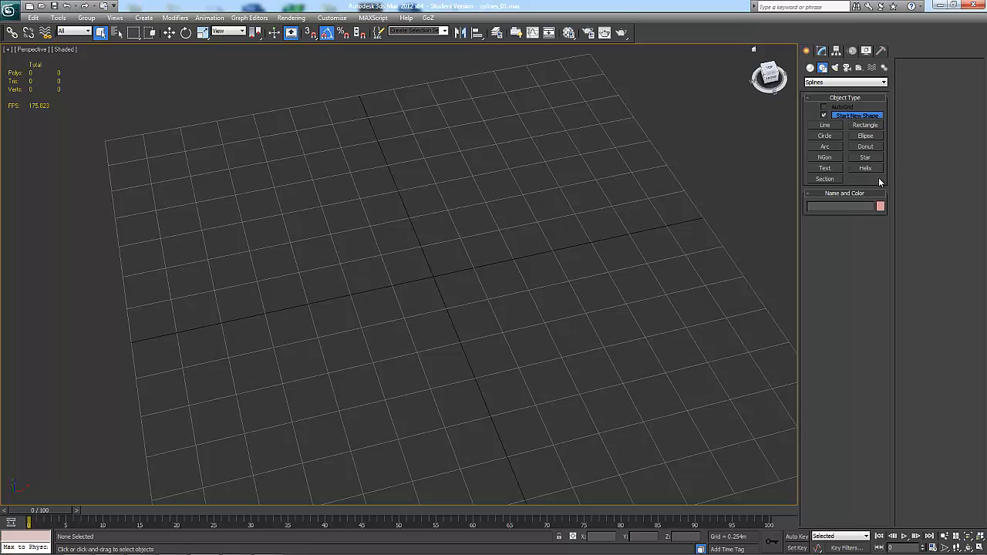
{"action": "left_click", "coordinate": [824, 137]}
{"action": "left_click_drag", "start_coordinate": [432, 280], "coordinate": [625, 326]}
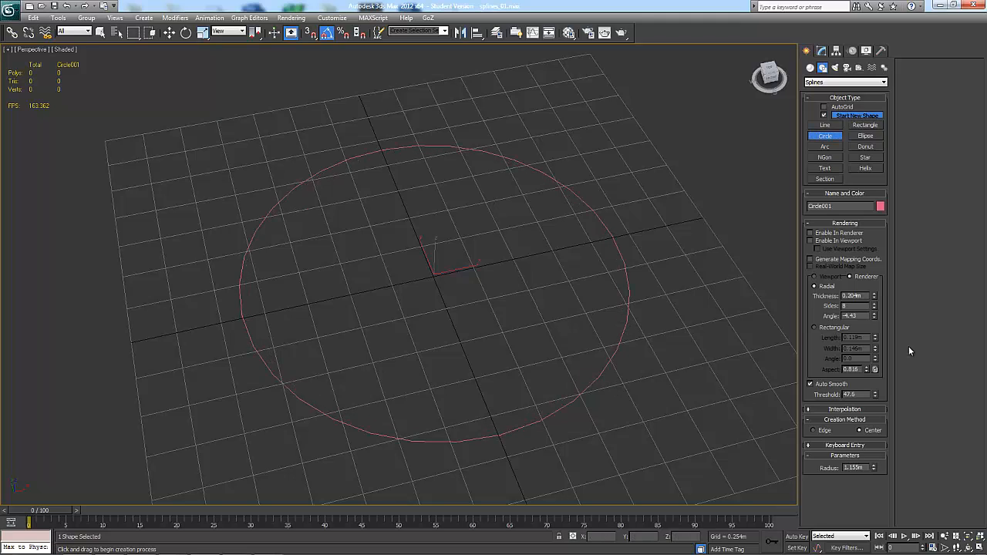
Set the circle's interpolation steps to 3 and its radius to 1.097 m
{"action": "left_click", "coordinate": [822, 52]}
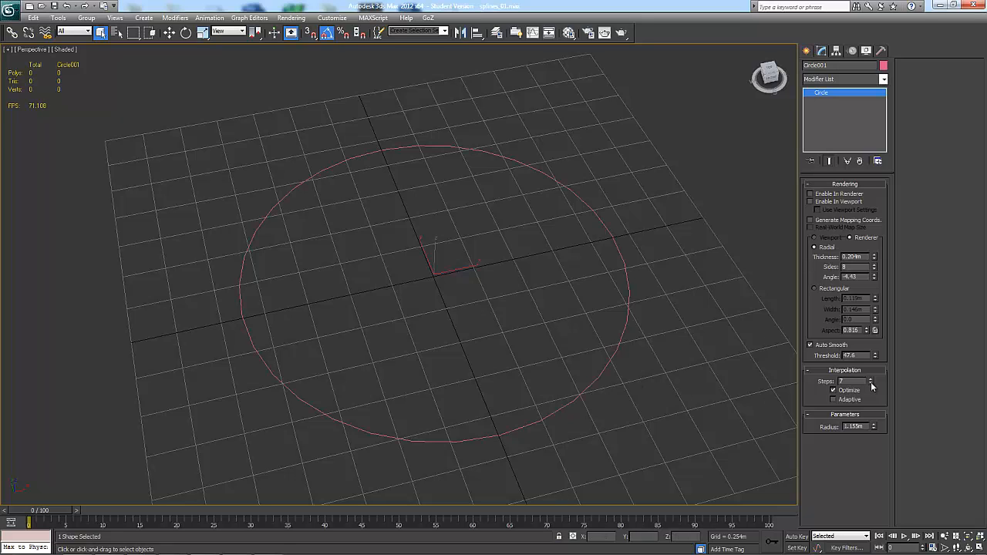
{"action": "left_click_drag", "start_coordinate": [871, 389], "coordinate": [874, 427]}
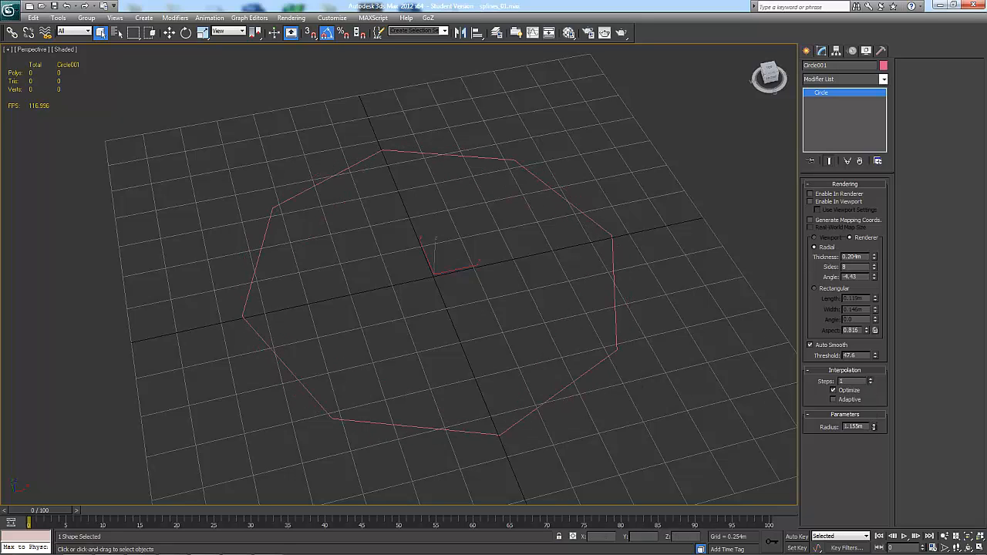
{"action": "left_click", "coordinate": [872, 381]}
{"action": "left_click", "coordinate": [872, 380]}
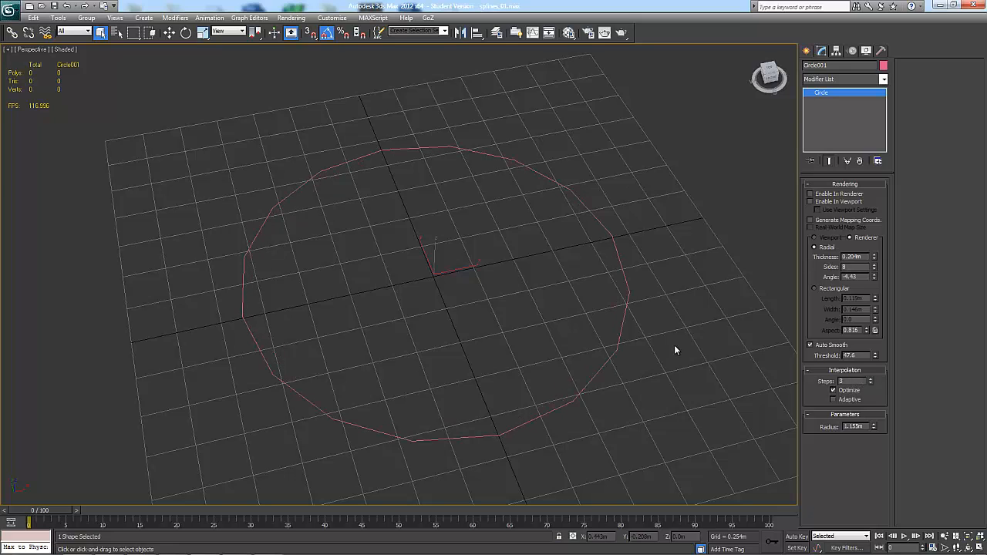
{"action": "left_click_drag", "start_coordinate": [875, 427], "coordinate": [873, 428]}
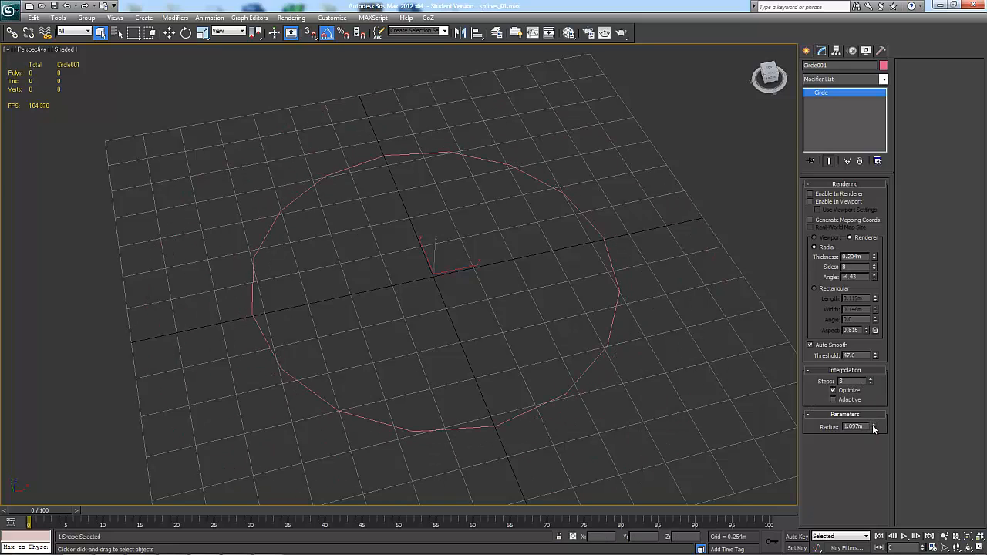
{"action": "mouse_move", "coordinate": [870, 384]}
{"action": "left_mouse_down"}
{"action": "mouse_move", "coordinate": [869, 333]}
{"action": "mouse_move", "coordinate": [877, 427]}
{"action": "mouse_move", "coordinate": [873, 369]}
{"action": "mouse_move", "coordinate": [874, 382]}
{"action": "left_mouse_up"}
Convert the circle to an editable spline
{"action": "right_click", "coordinate": [599, 236]}
{"action": "mouse_move", "coordinate": [622, 330]}
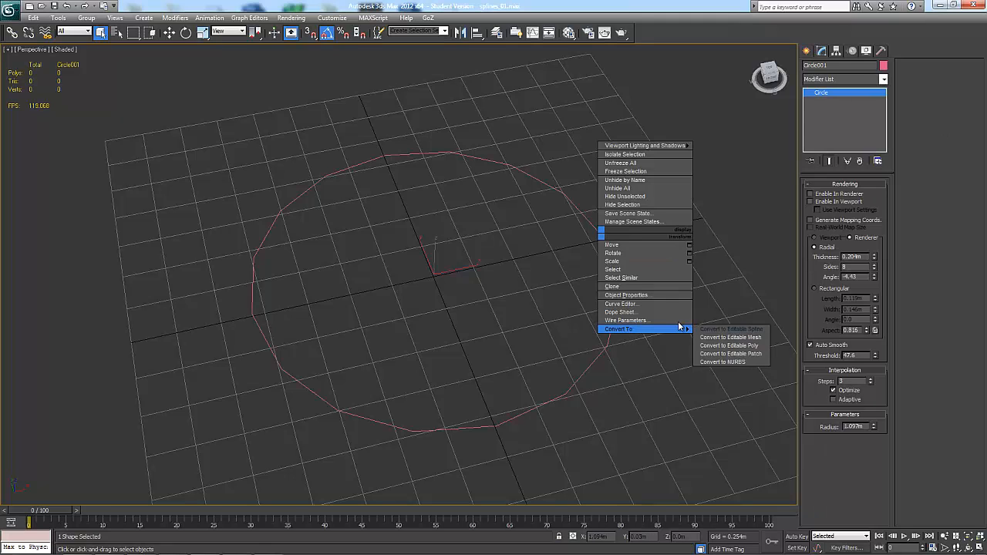
{"action": "left_click", "coordinate": [713, 330]}
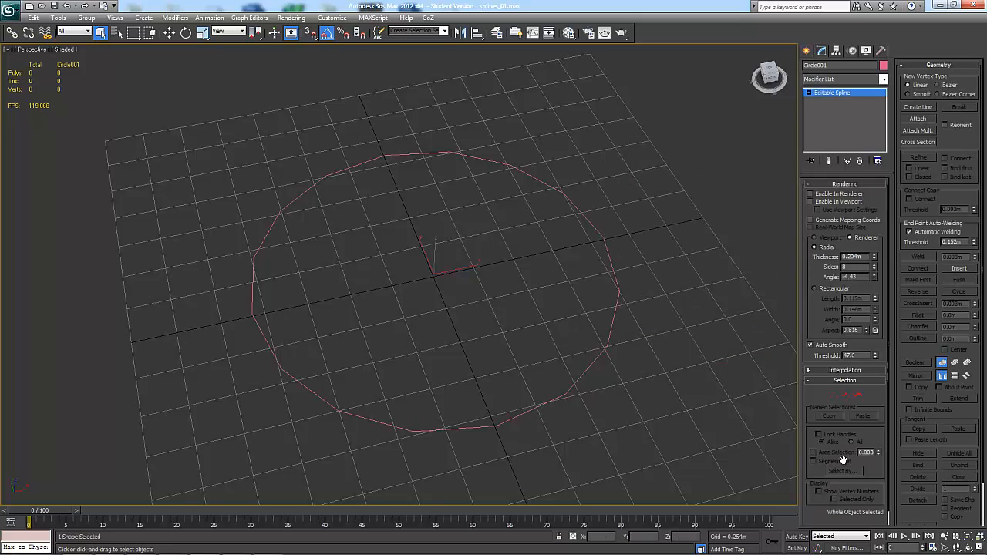
Go through the circle's Vertex, Segment and Spline sub-object levels, return to the whole object and delete it
{"action": "left_click_drag", "start_coordinate": [621, 132], "coordinate": [509, 288]}
{"action": "key", "text": "1"}
{"action": "left_click", "coordinate": [809, 92]}
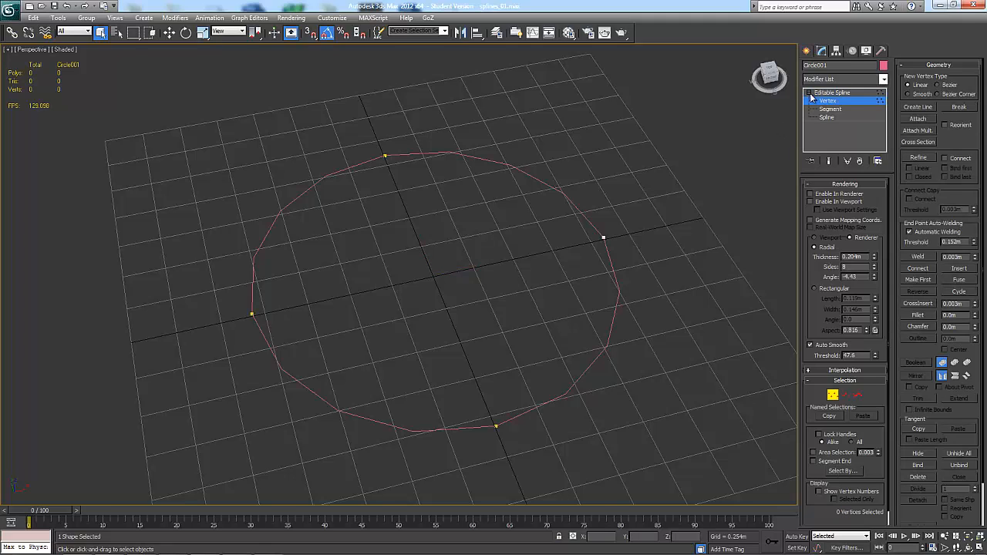
{"action": "left_click", "coordinate": [829, 109]}
{"action": "left_click", "coordinate": [827, 117]}
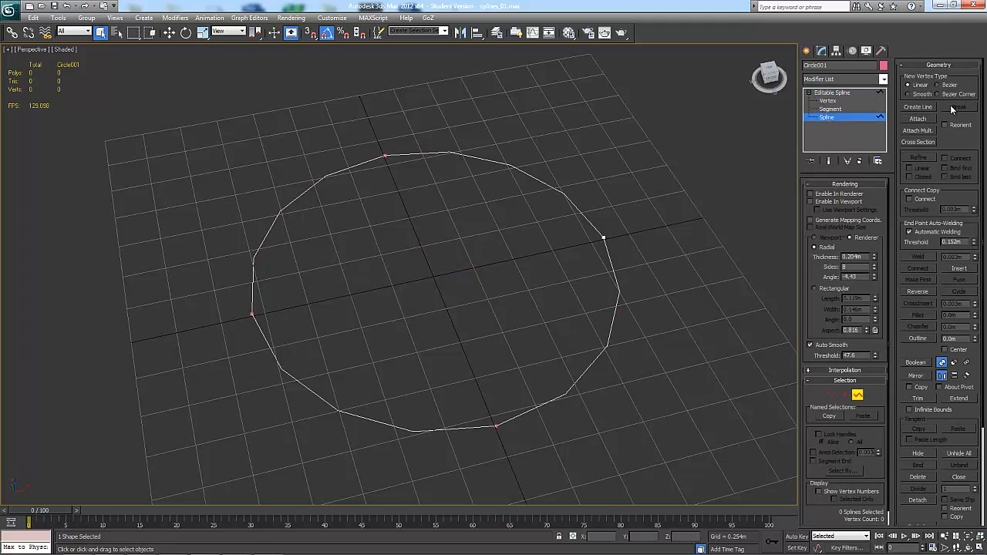
{"action": "left_click", "coordinate": [839, 92]}
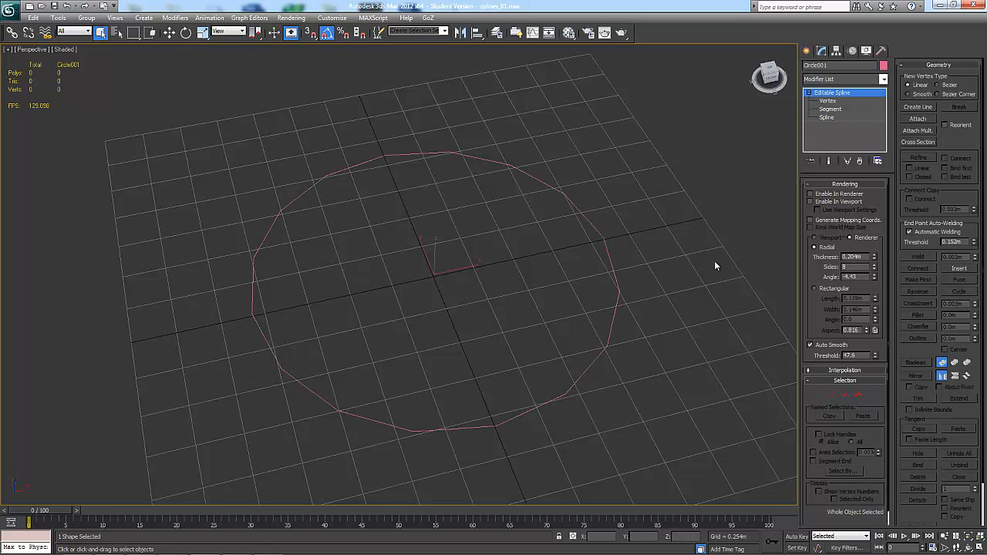
{"action": "key", "text": "Delete"}
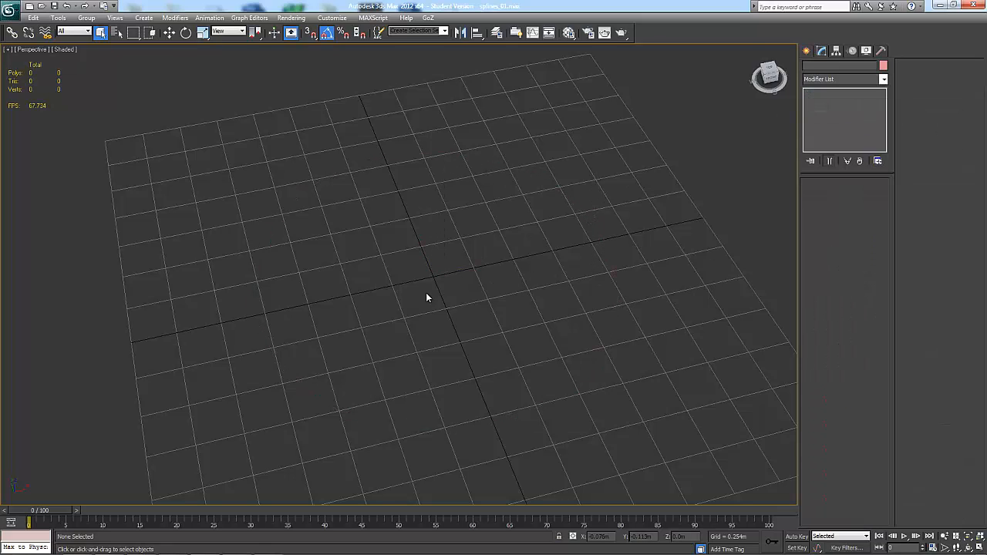
Draw an End-End-Middle arc across the grid's horizontal axis with a radius of about 1.153 m, bulging to the far side
{"action": "left_click", "coordinate": [809, 51]}
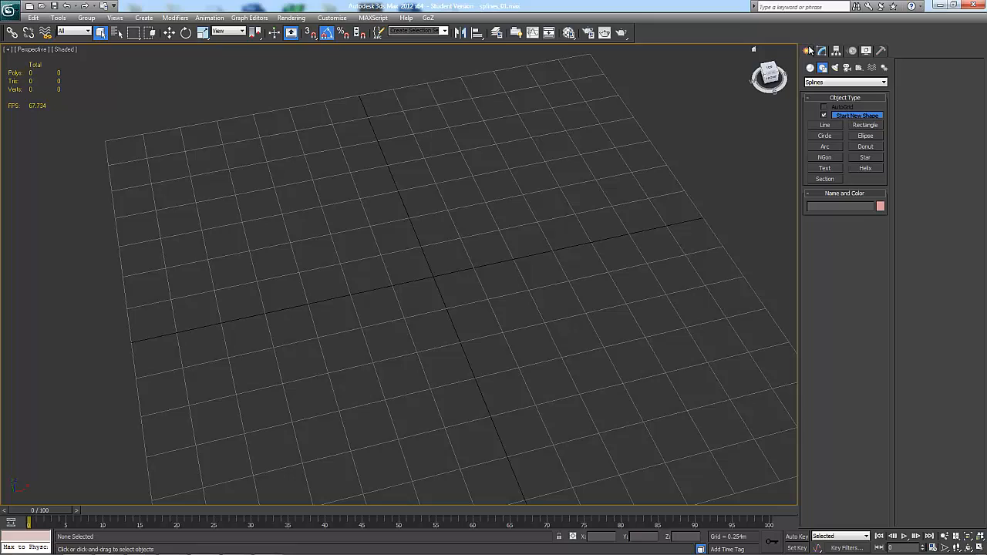
{"action": "left_click", "coordinate": [825, 146]}
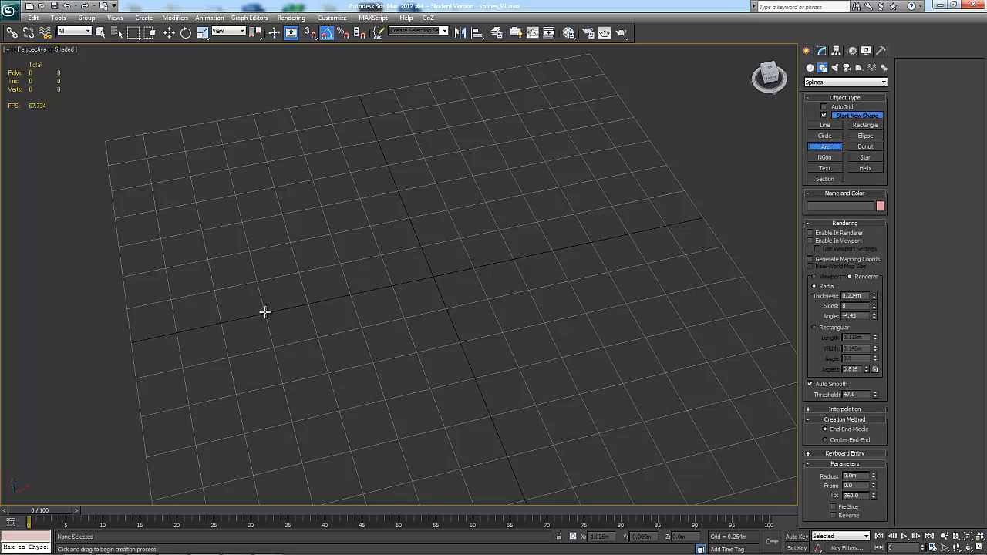
{"action": "left_click_drag", "start_coordinate": [262, 313], "coordinate": [631, 234]}
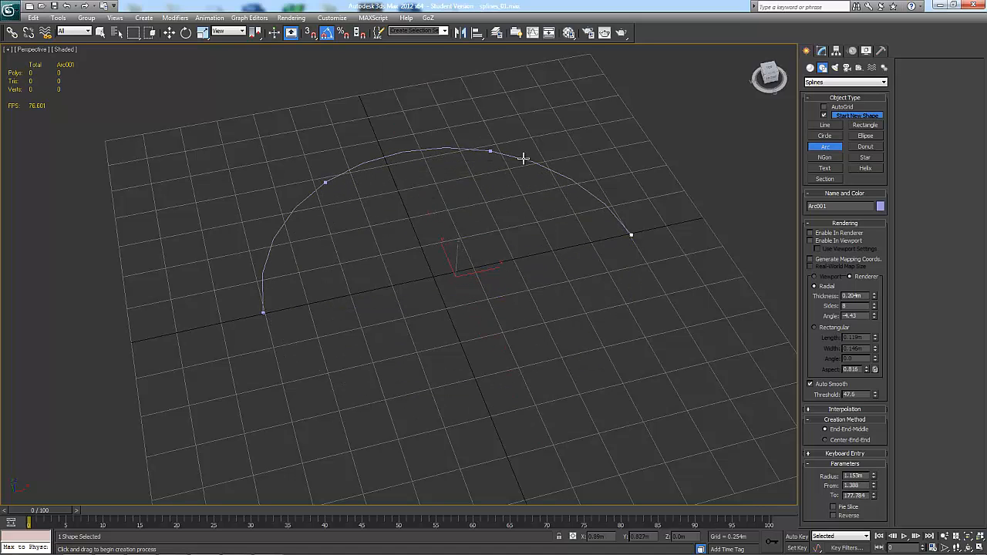
{"action": "left_click", "coordinate": [641, 227]}
Set the arc's radius to 1.177 m and adjust its From and To angles to change where it starts and ends
{"action": "middle_click_drag", "start_coordinate": [601, 255], "coordinate": [613, 263], "text": "alt"}
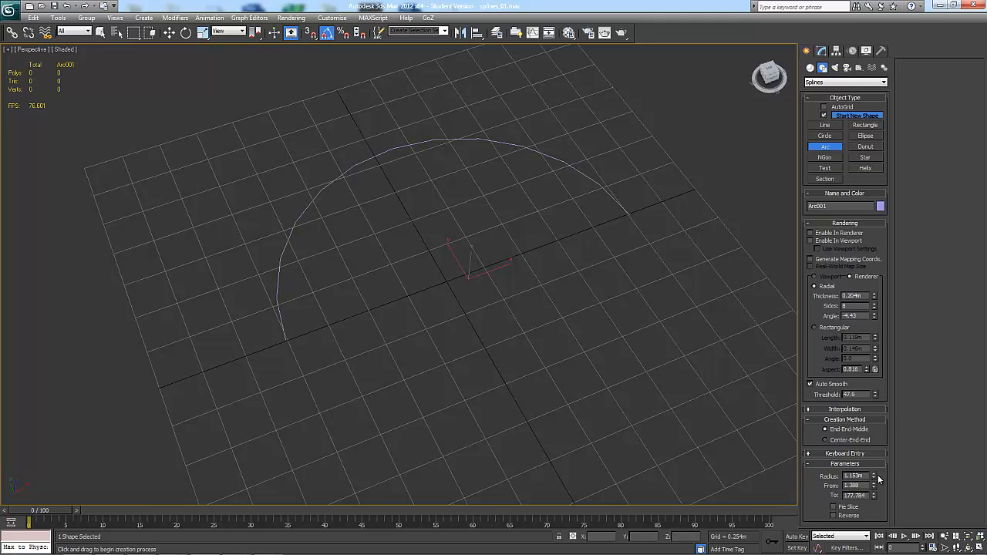
{"action": "mouse_move", "coordinate": [875, 477]}
{"action": "left_mouse_down"}
{"action": "mouse_move", "coordinate": [876, 467]}
{"action": "mouse_move", "coordinate": [876, 485]}
{"action": "left_mouse_up"}
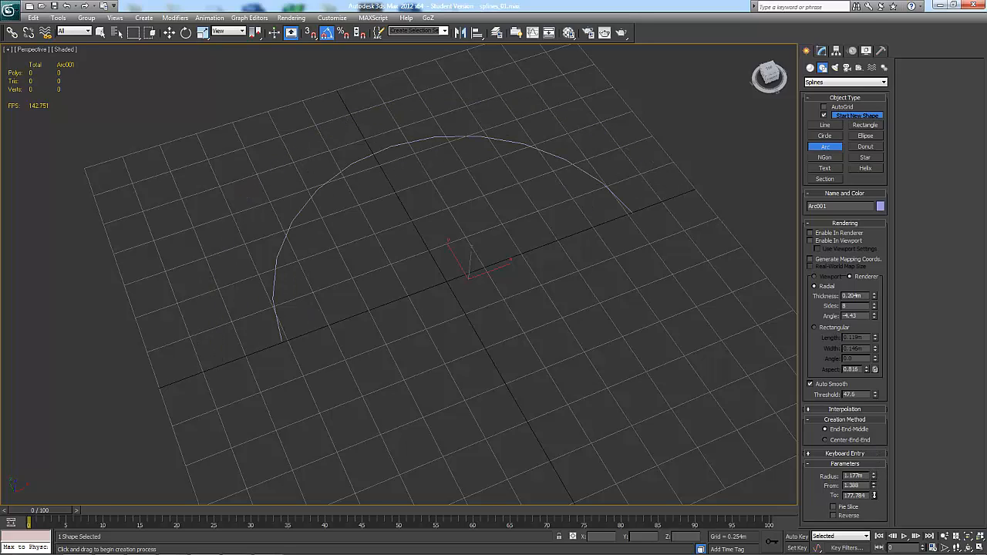
{"action": "left_click_drag", "start_coordinate": [873, 108], "coordinate": [877, 489]}
{"action": "right_click", "coordinate": [642, 106]}
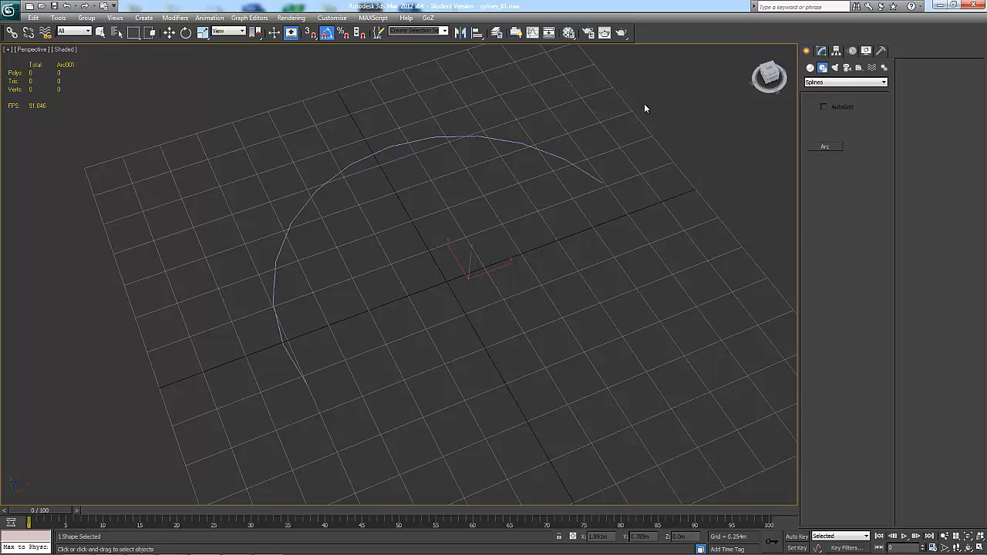
Delete the arc and draw an eight-sided NGon centred on the grid origin with a radius of about 0.95 m
{"action": "left_click_drag", "start_coordinate": [602, 90], "coordinate": [459, 265]}
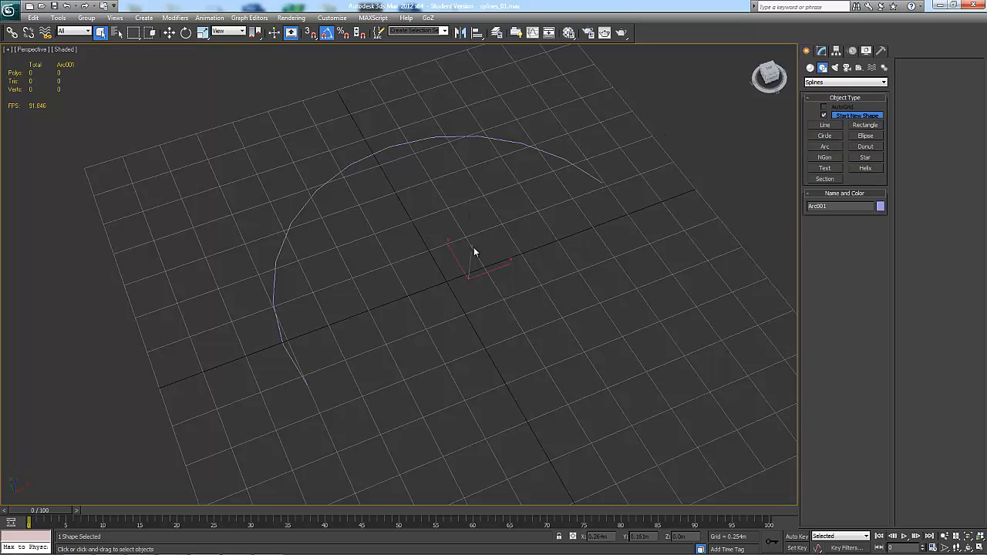
{"action": "key", "text": "Delete"}
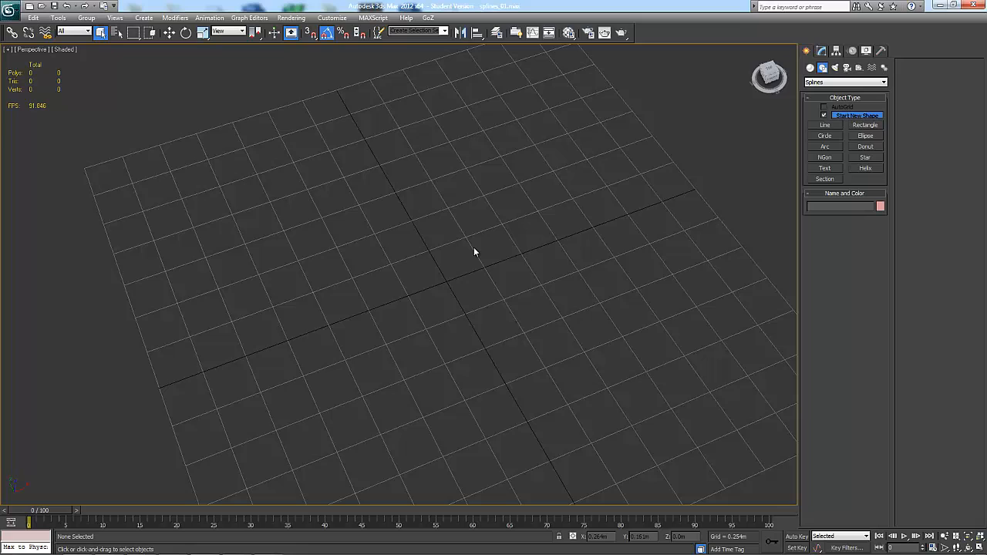
{"action": "left_click", "coordinate": [824, 157]}
{"action": "left_click_drag", "start_coordinate": [443, 279], "coordinate": [595, 359]}
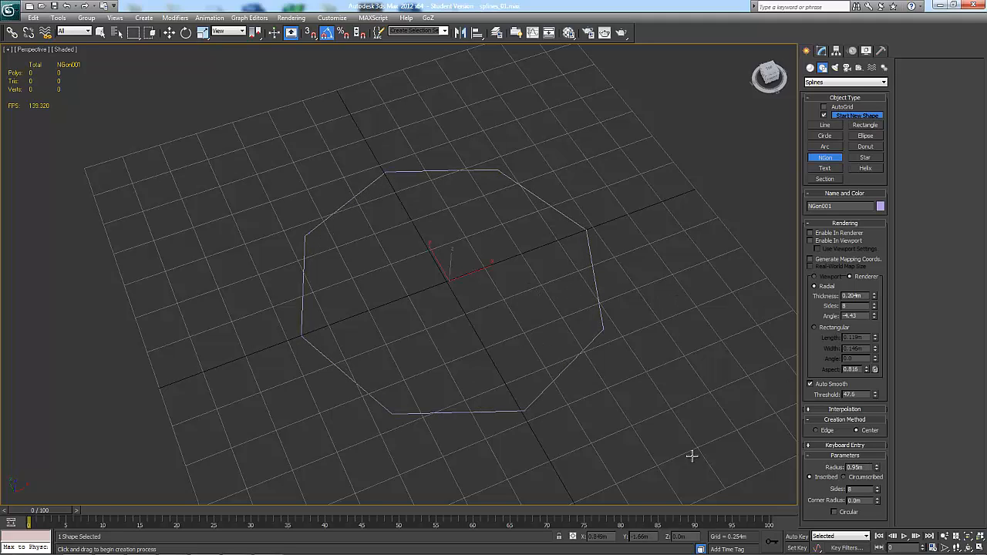
Give the NGon 7 sides, a 1.073 m radius and a 0.313 m corner radius, and delete it
{"action": "left_click_drag", "start_coordinate": [877, 492], "coordinate": [830, 428]}
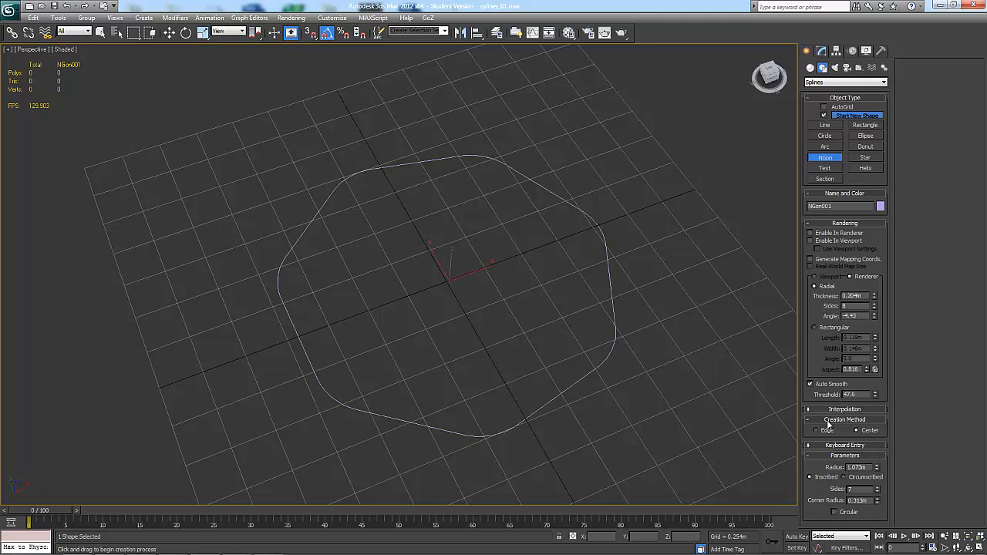
{"action": "right_click", "coordinate": [650, 251]}
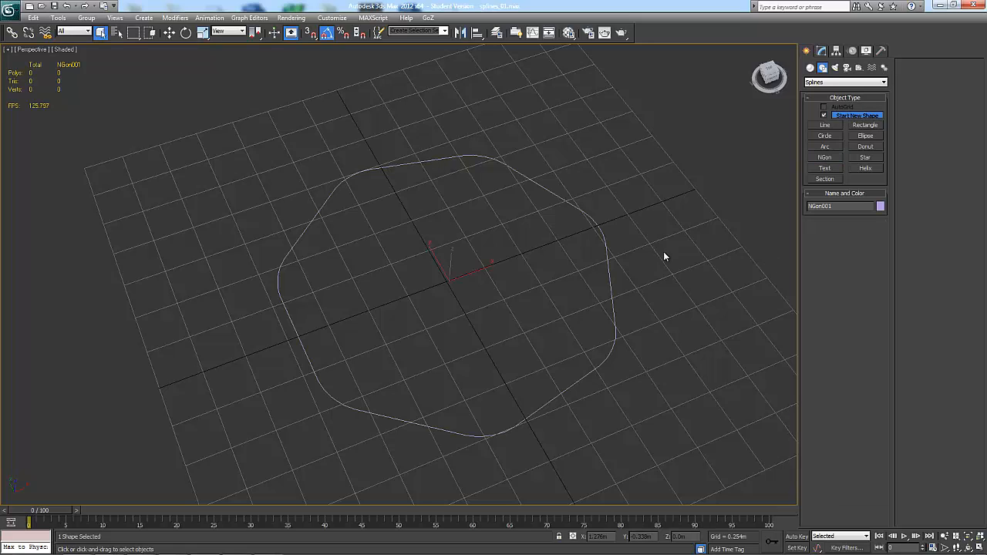
{"action": "left_click_drag", "start_coordinate": [544, 308], "coordinate": [544, 308]}
{"action": "key", "text": "Delete"}
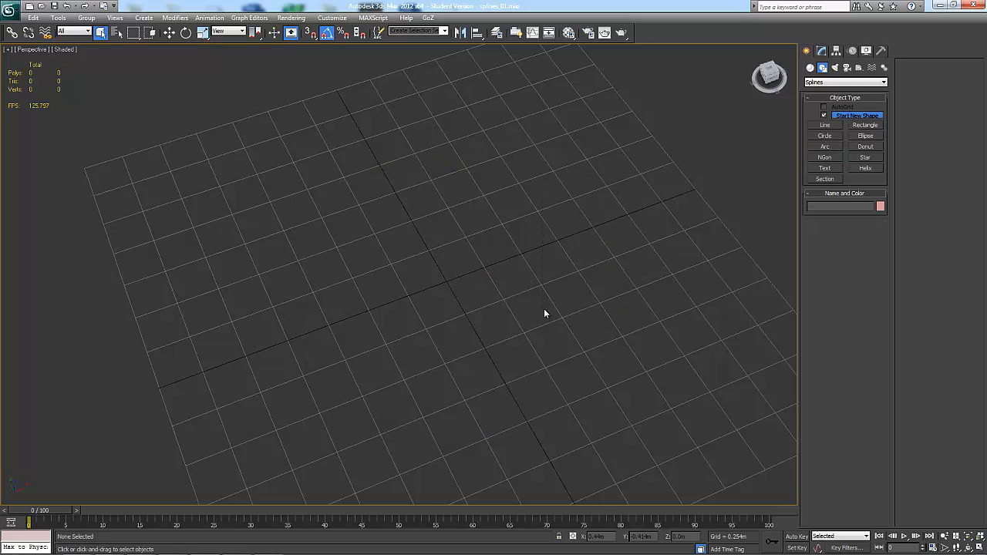
Place a text spline near the grid origin and change its wording to "asdf"
{"action": "left_click", "coordinate": [826, 169]}
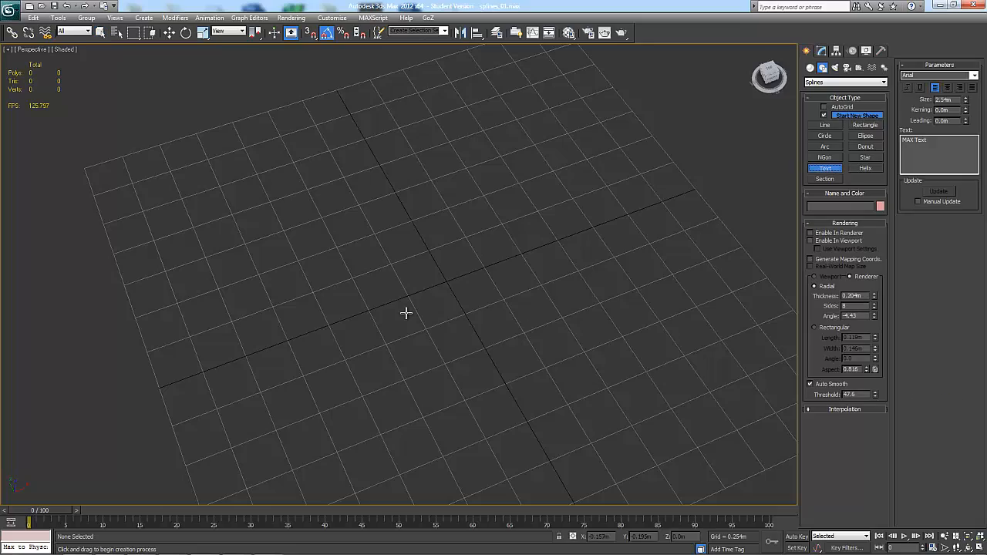
{"action": "left_click", "coordinate": [498, 294]}
{"action": "scroll", "coordinate": [498, 295], "scroll_direction": "down", "scroll_amount": 10}
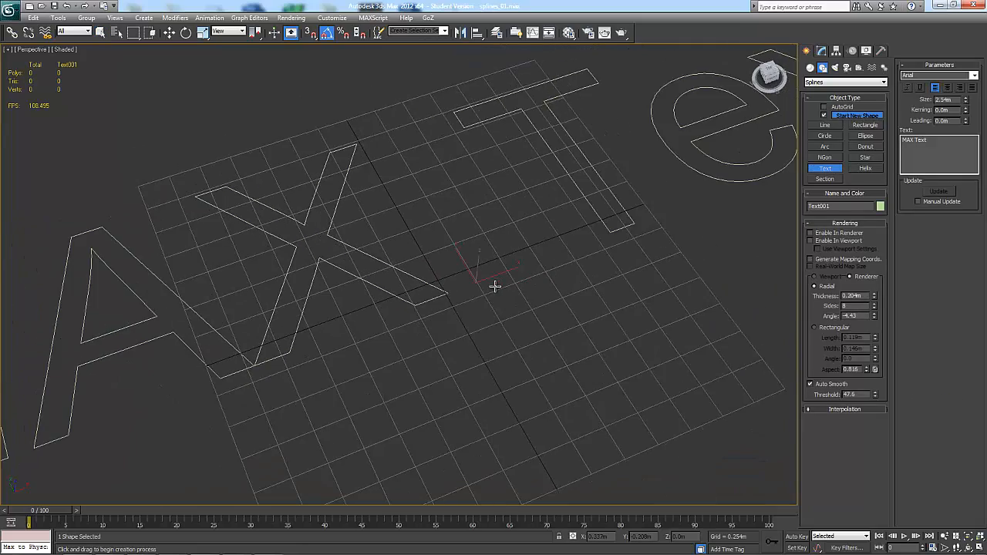
{"action": "mouse_move", "coordinate": [464, 310]}
{"action": "middle_mouse_down", "text": "alt"}
{"action": "mouse_move", "coordinate": [452, 324]}
{"action": "mouse_move", "coordinate": [461, 322]}
{"action": "middle_mouse_up", "text": "alt"}
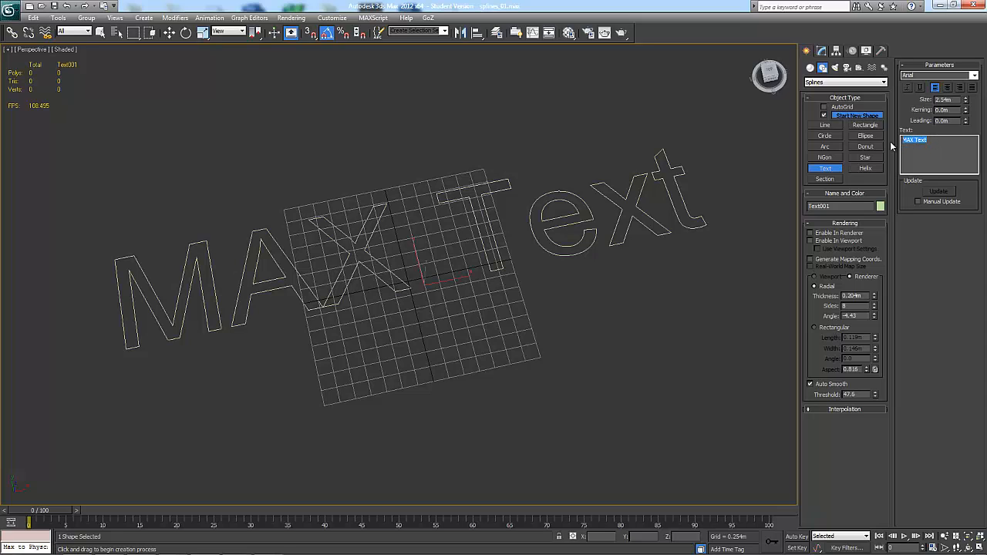
{"action": "type", "text": "asdf"}
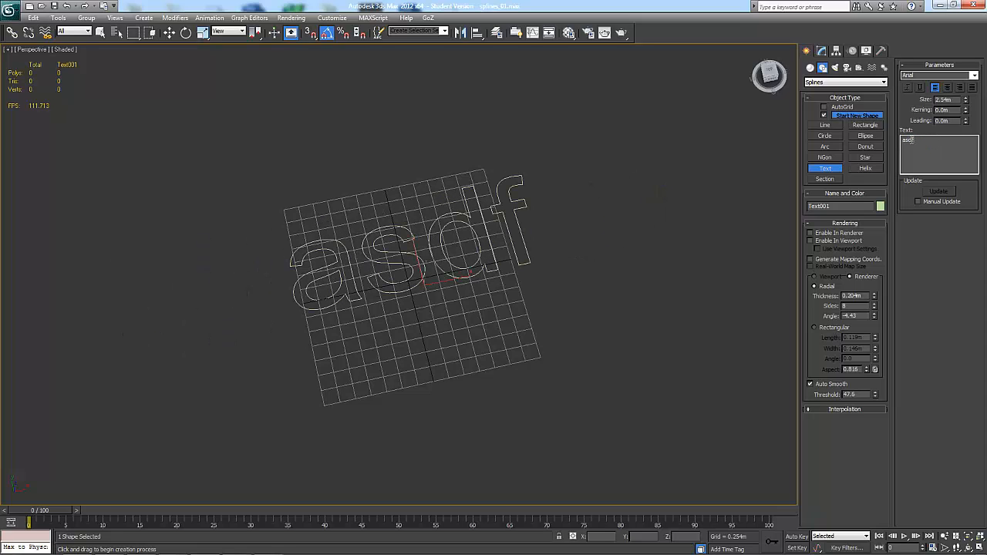
Try the Browallia New Bold font on the text and switch it to FrankRuehl
{"action": "left_click", "coordinate": [976, 75]}
{"action": "left_click", "coordinate": [940, 153]}
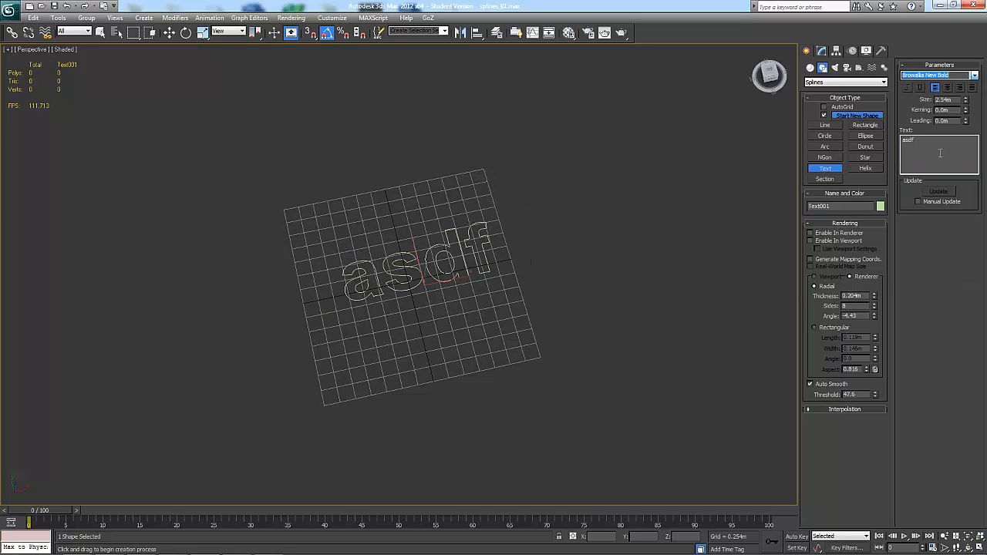
{"action": "left_click", "coordinate": [976, 76]}
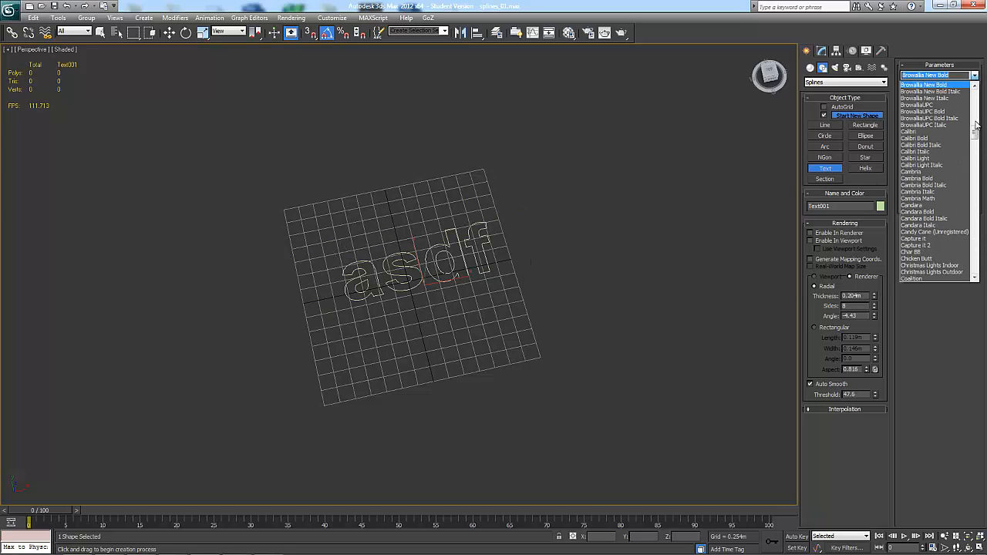
{"action": "left_click_drag", "start_coordinate": [976, 126], "coordinate": [976, 164]}
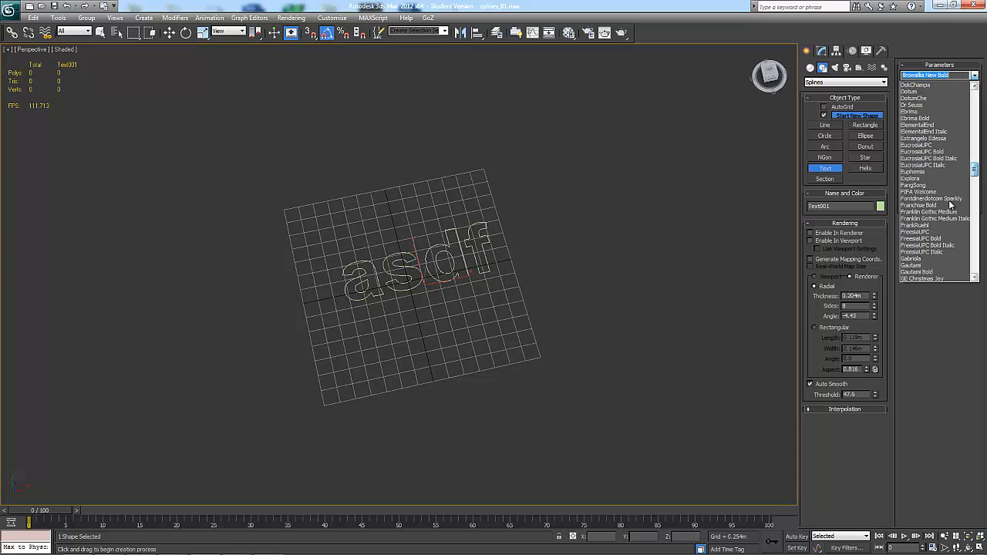
{"action": "left_click", "coordinate": [918, 227]}
{"action": "mouse_move", "coordinate": [643, 250]}
{"action": "middle_mouse_down", "text": "alt"}
{"action": "mouse_move", "coordinate": [655, 232]}
{"action": "mouse_move", "coordinate": [633, 251]}
{"action": "mouse_move", "coordinate": [643, 244]}
{"action": "middle_mouse_up", "text": "alt"}
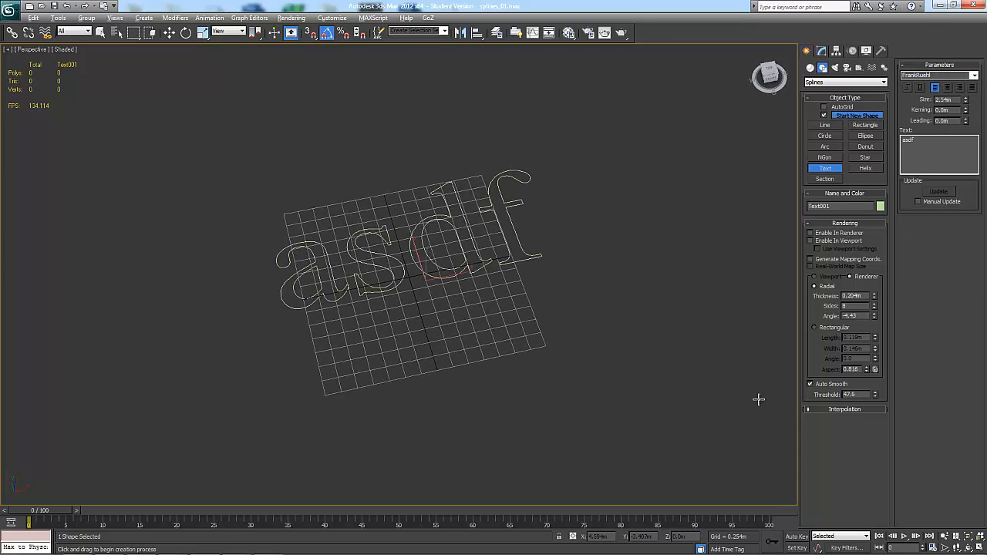
Adjust the text spline's interpolation steps and delete the text
{"action": "left_click", "coordinate": [808, 409]}
{"action": "middle_click_drag", "start_coordinate": [659, 381], "coordinate": [668, 386], "text": "alt"}
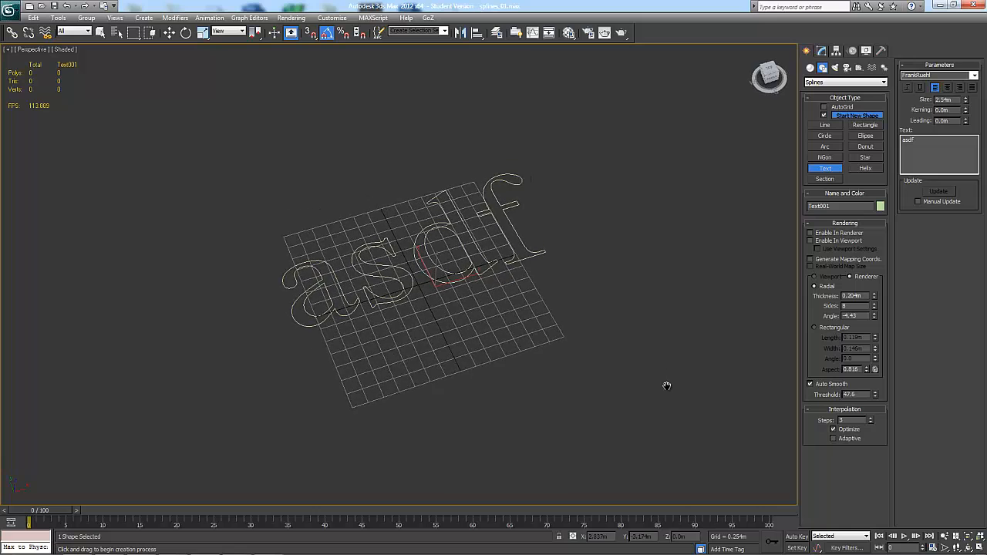
{"action": "scroll", "coordinate": [667, 386], "scroll_direction": "up", "scroll_amount": 5}
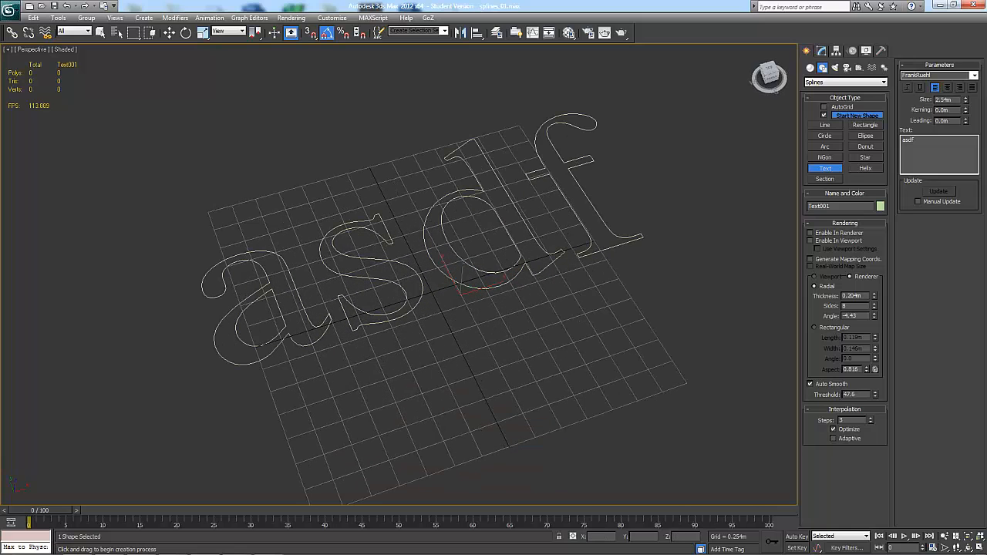
{"action": "left_click_drag", "start_coordinate": [872, 421], "coordinate": [860, 345]}
{"action": "key", "text": "q"}
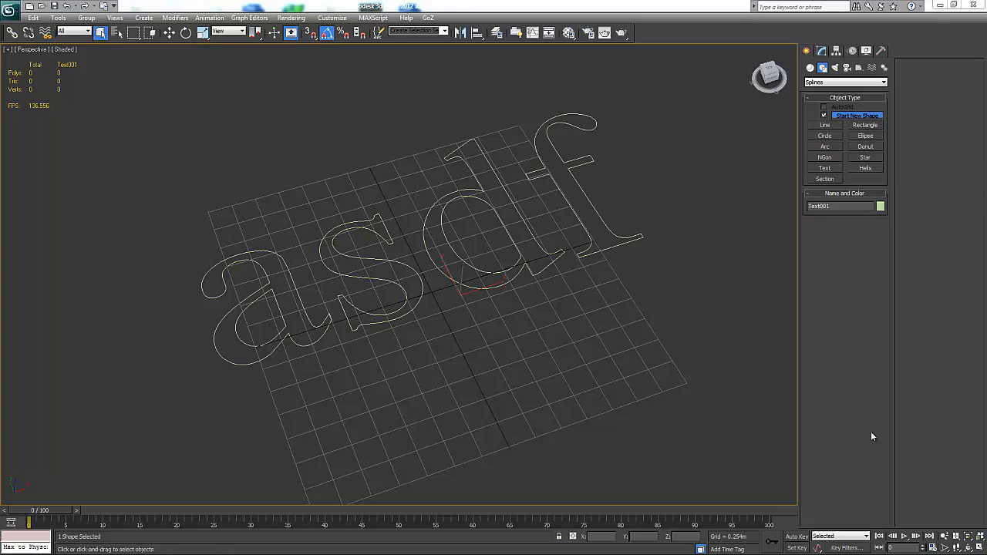
{"action": "left_click_drag", "start_coordinate": [638, 93], "coordinate": [213, 424]}
{"action": "key", "text": "Delete"}
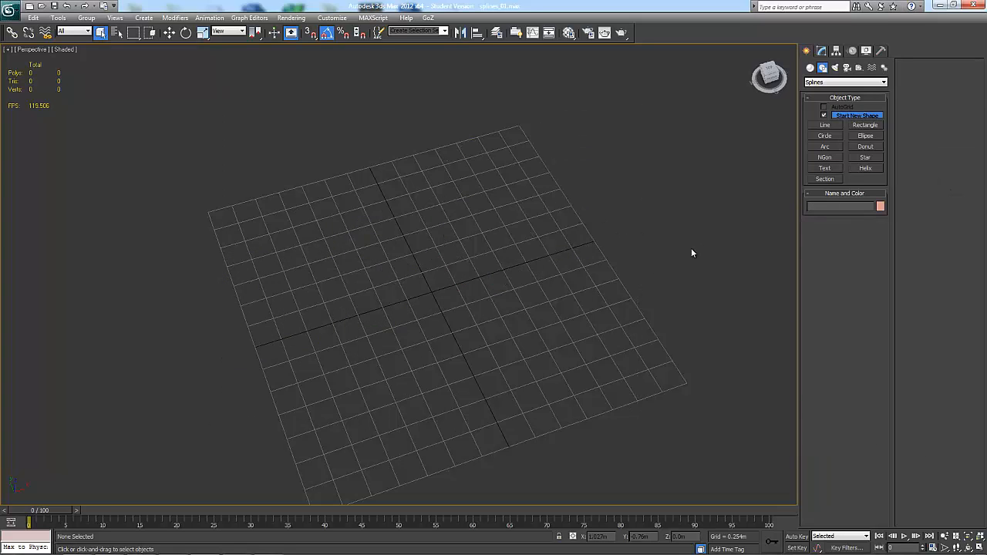
Draw a rectangle spline spanning most of the grid
{"action": "left_click", "coordinate": [862, 125]}
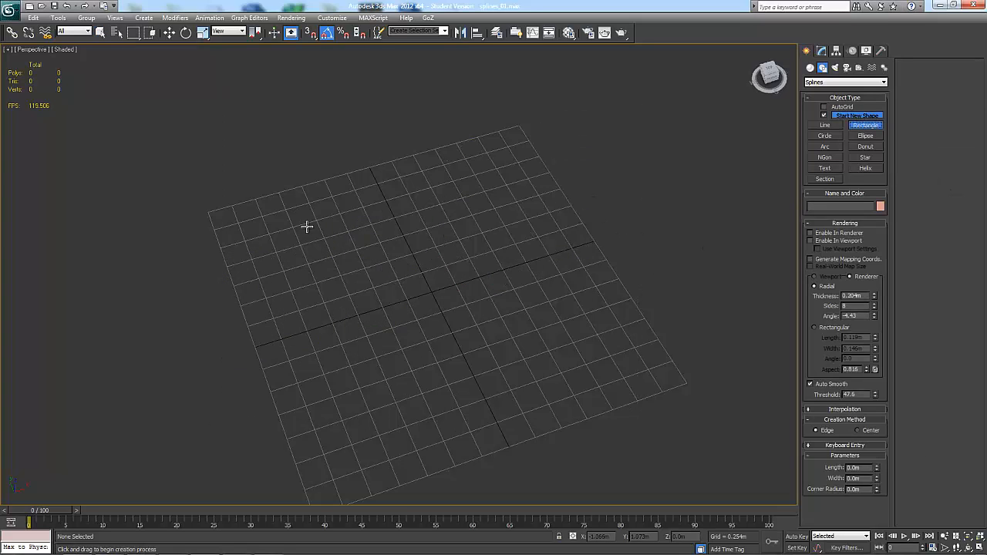
{"action": "left_click_drag", "start_coordinate": [308, 226], "coordinate": [699, 300]}
{"action": "middle_click_drag", "start_coordinate": [685, 330], "coordinate": [639, 352], "text": "alt"}
Adjust the rectangle's length and round its corners with the corner radius, and delete it
{"action": "left_click_drag", "start_coordinate": [878, 467], "coordinate": [874, 494]}
{"action": "left_click_drag", "start_coordinate": [878, 296], "coordinate": [840, 35]}
{"action": "right_click", "coordinate": [668, 142]}
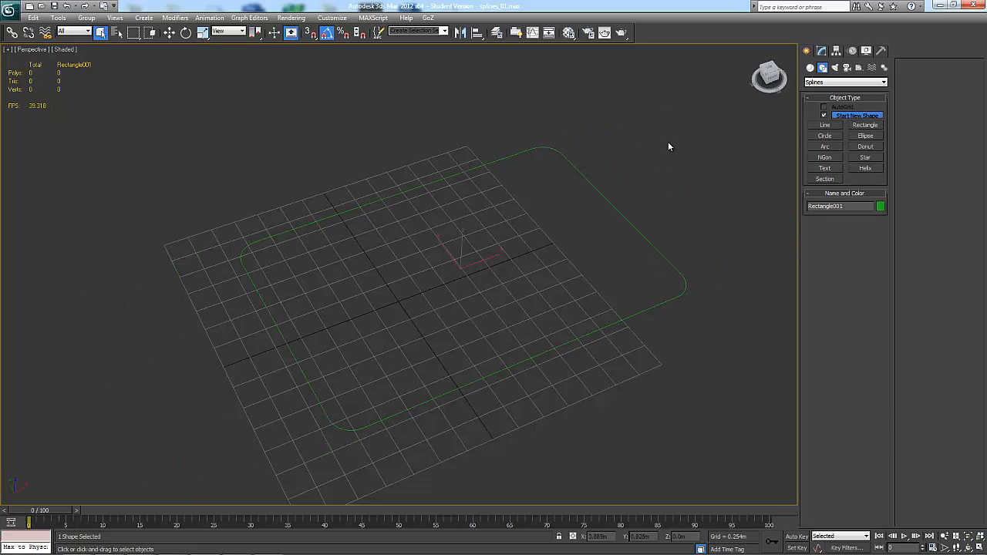
{"action": "key", "text": "Delete"}
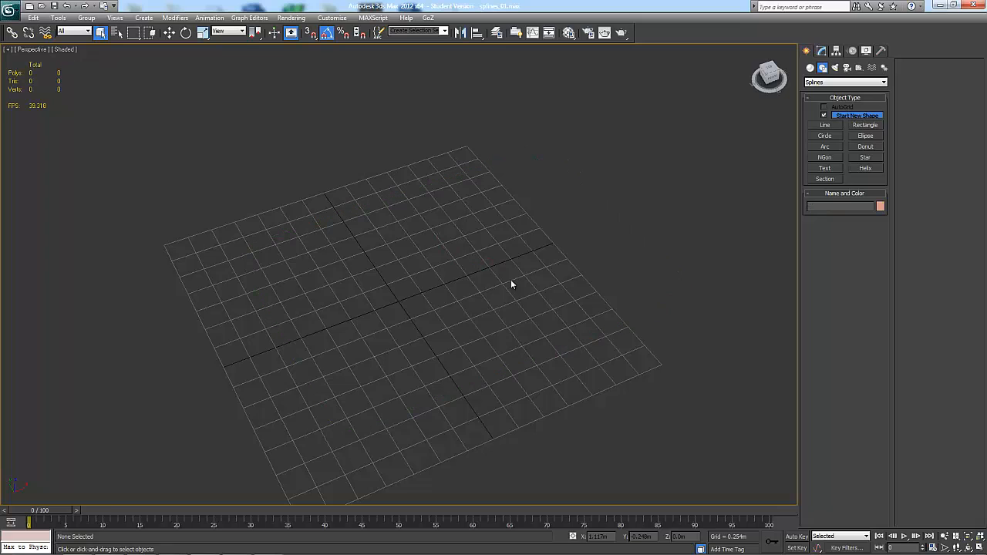
Draw an ellipse over the near half of the grid and resize it to 3.006 m length and 3.68 m width
{"action": "left_click", "coordinate": [877, 136]}
{"action": "left_click_drag", "start_coordinate": [269, 348], "coordinate": [713, 381]}
{"action": "middle_click_drag", "start_coordinate": [684, 421], "coordinate": [685, 330]}
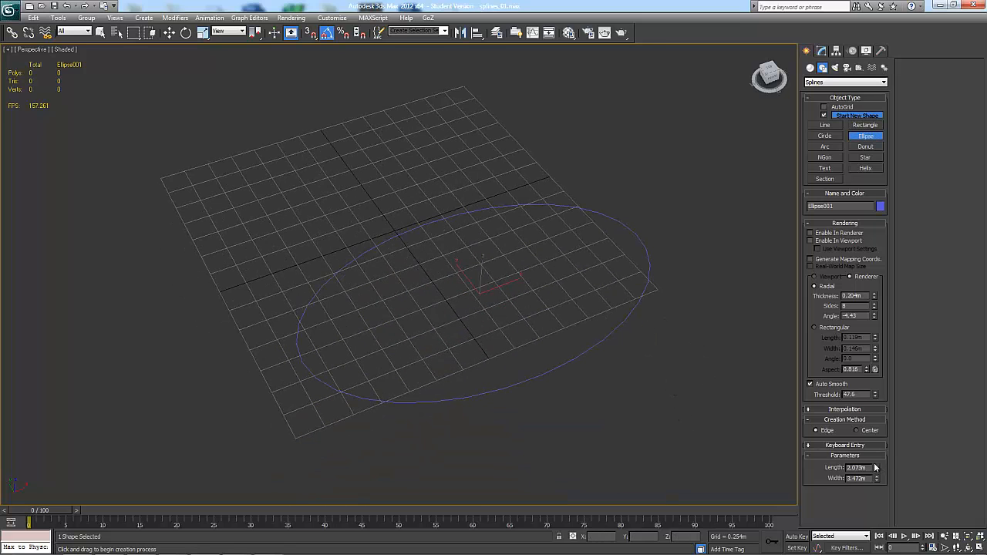
{"action": "mouse_move", "coordinate": [877, 467]}
{"action": "left_mouse_down"}
{"action": "mouse_move", "coordinate": [877, 458]}
{"action": "mouse_move", "coordinate": [876, 474]}
{"action": "left_mouse_up"}
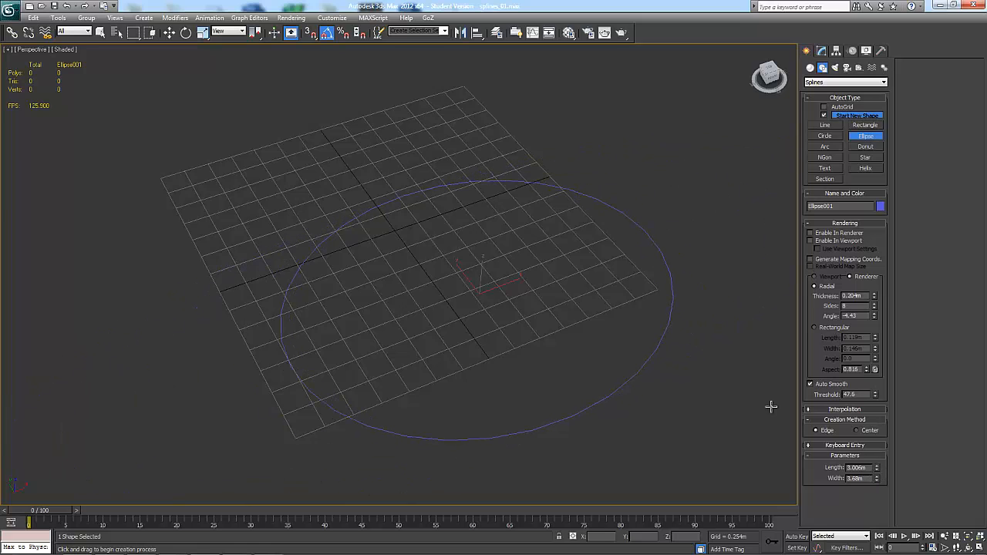
Adjust the ellipse's interpolation steps and delete the ellipse
{"action": "left_click", "coordinate": [811, 410]}
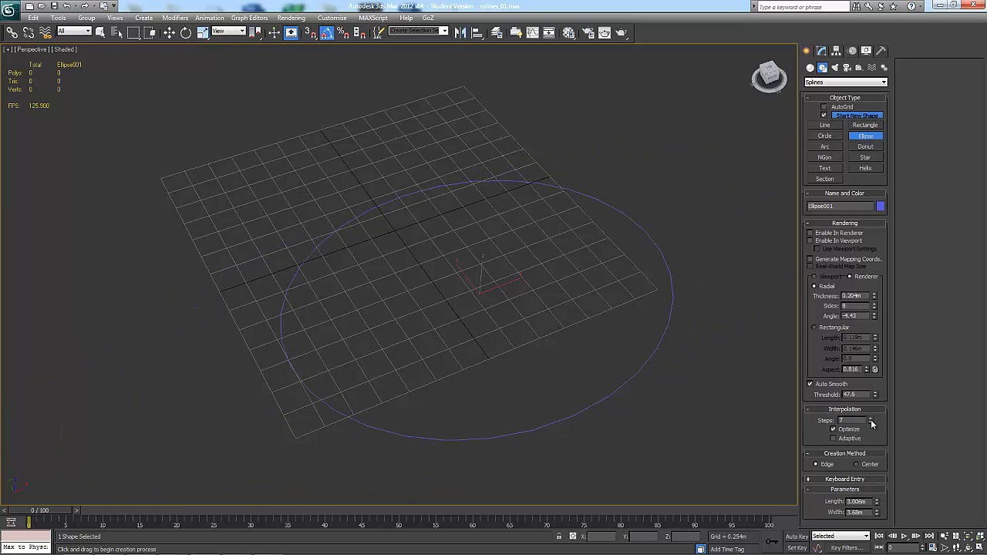
{"action": "mouse_move", "coordinate": [871, 423]}
{"action": "left_mouse_down"}
{"action": "mouse_move", "coordinate": [871, 441]}
{"action": "mouse_move", "coordinate": [871, 405]}
{"action": "left_mouse_up"}
{"action": "right_click", "coordinate": [712, 262]}
{"action": "key", "text": "Delete"}
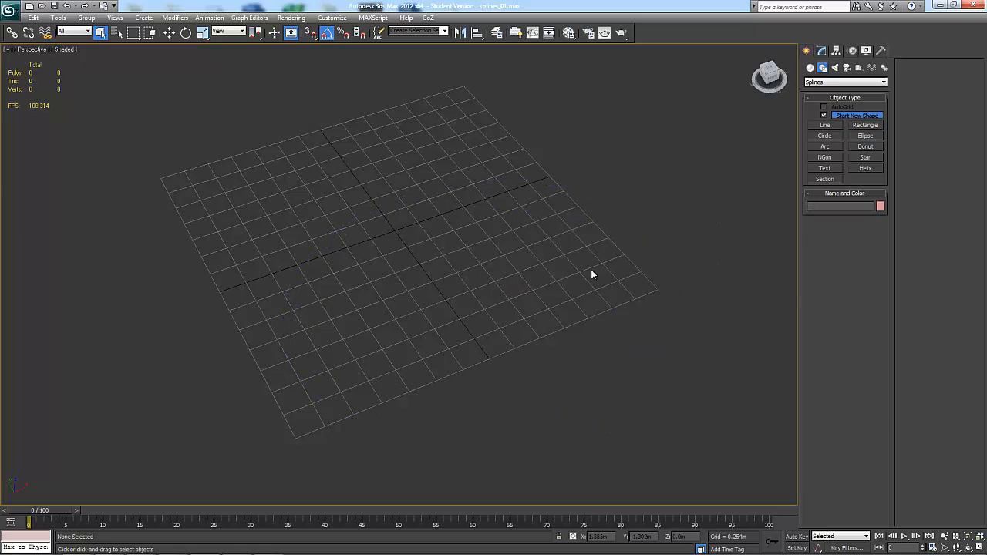
Draw a donut spline centred near the grid origin, with radii of about 2.065 m and 1.286 m
{"action": "left_click", "coordinate": [876, 148]}
{"action": "left_click_drag", "start_coordinate": [421, 220], "coordinate": [581, 341]}
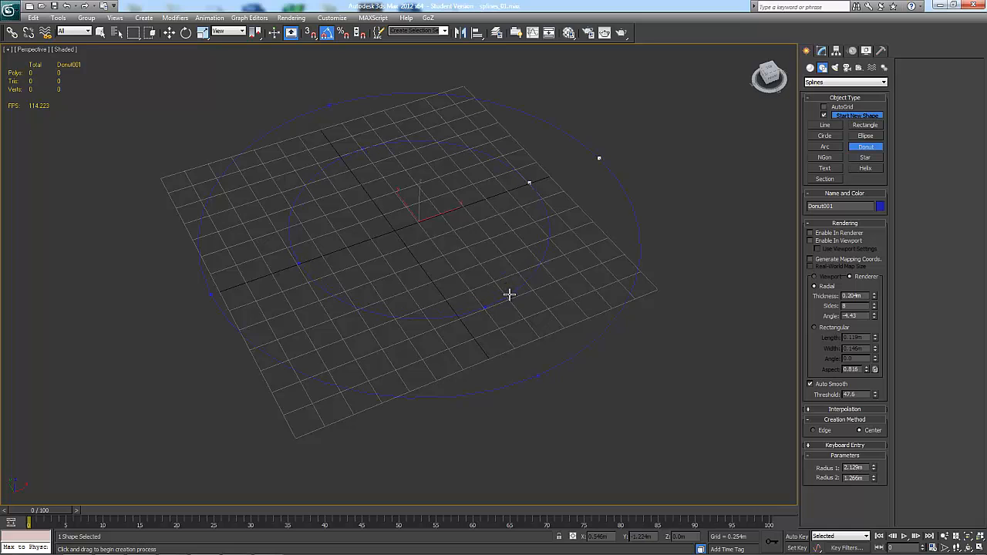
{"action": "mouse_move", "coordinate": [609, 379]}
{"action": "middle_mouse_down", "text": "alt"}
{"action": "mouse_move", "coordinate": [597, 406]}
{"action": "mouse_move", "coordinate": [607, 390]}
{"action": "middle_mouse_up", "text": "alt"}
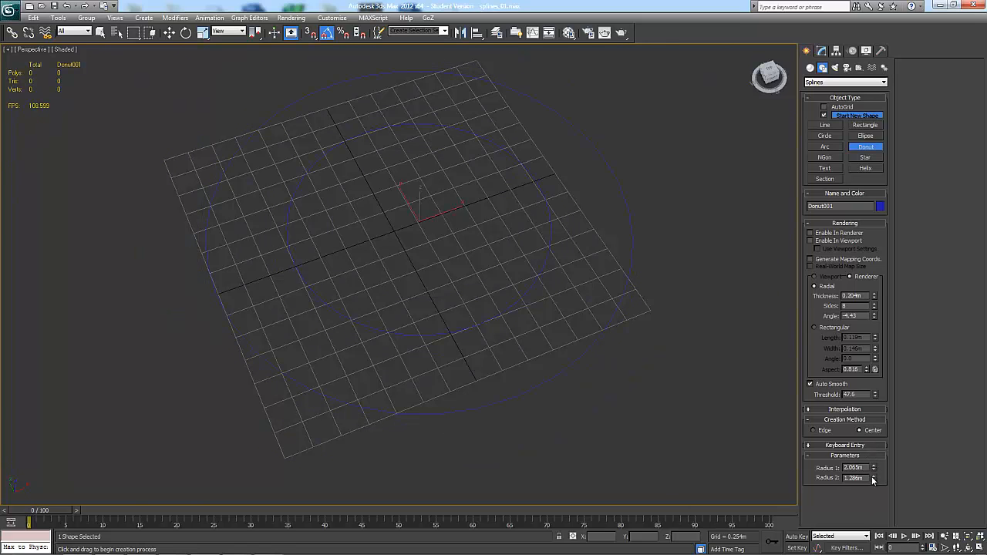
With the viewport grid hidden, adjust the donut's second radius and delete the donut
{"action": "middle_click_drag", "start_coordinate": [632, 399], "coordinate": [657, 419], "text": "alt"}
{"action": "key", "text": "g"}
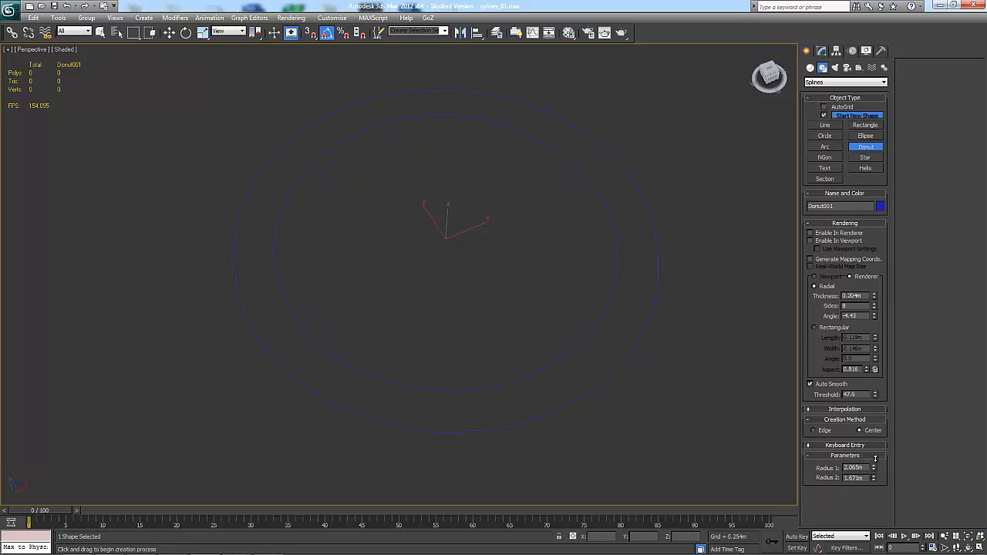
{"action": "middle_click_drag", "start_coordinate": [701, 411], "coordinate": [699, 396], "text": "alt"}
{"action": "right_click", "coordinate": [698, 395]}
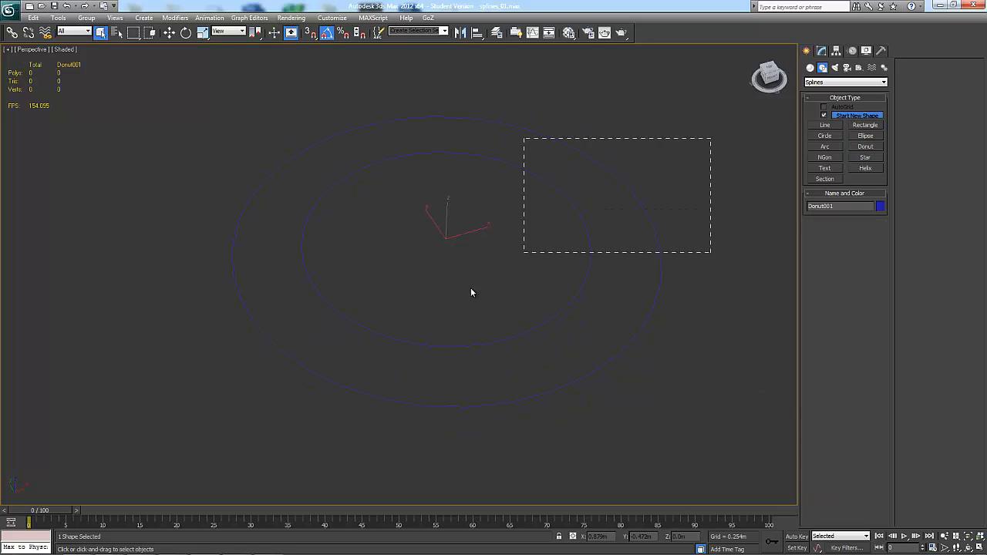
{"action": "key", "text": "Delete"}
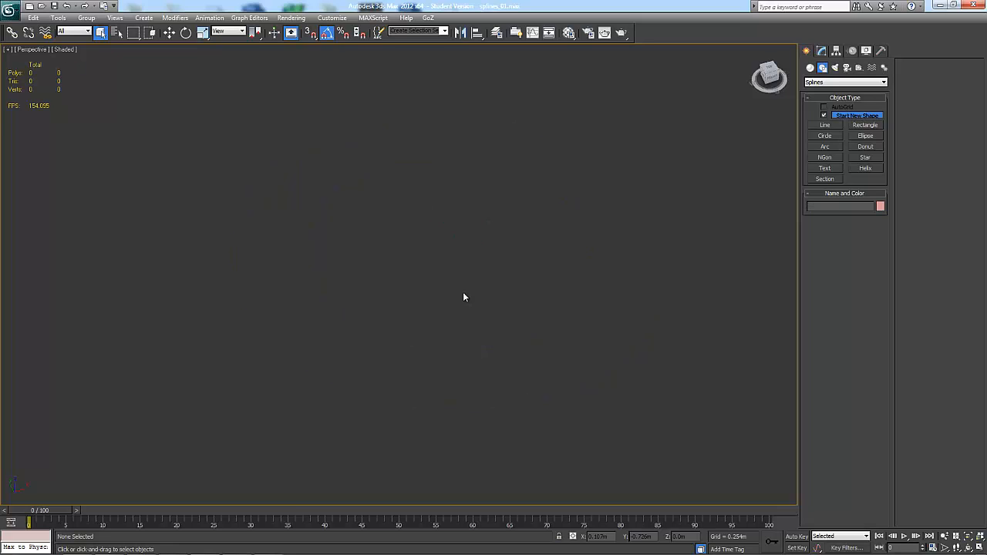
Draw a six-point star spline around the centre of the empty viewport
{"action": "left_click", "coordinate": [864, 158]}
{"action": "left_click_drag", "start_coordinate": [463, 254], "coordinate": [669, 415]}
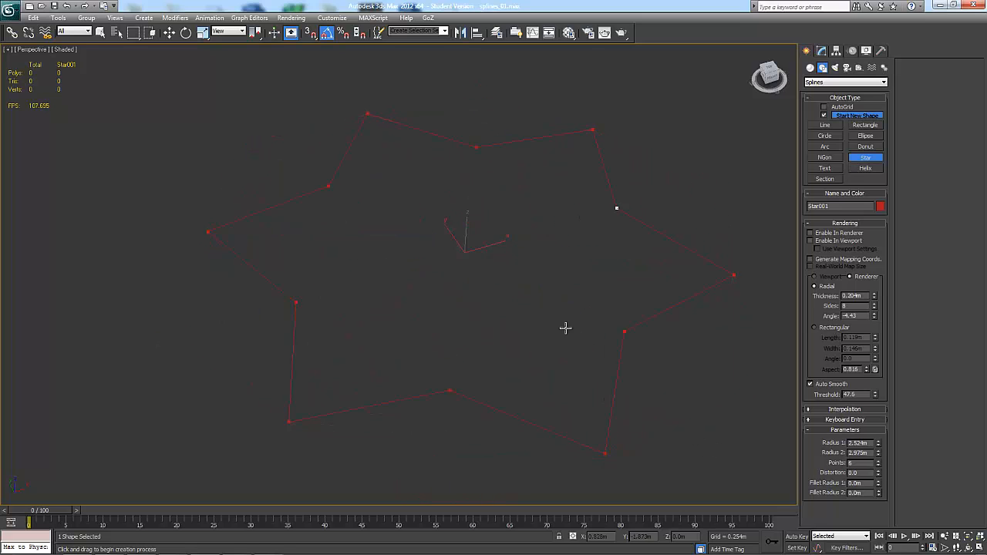
{"action": "left_click", "coordinate": [500, 299]}
Adjust the star's parameters to make a narrow three-point star, and delete it
{"action": "left_click_drag", "start_coordinate": [880, 463], "coordinate": [884, 432]}
{"action": "left_click_drag", "start_coordinate": [806, 372], "coordinate": [804, 52]}
{"action": "left_click_drag", "start_coordinate": [860, 336], "coordinate": [844, 350]}
{"action": "right_click", "coordinate": [618, 256]}
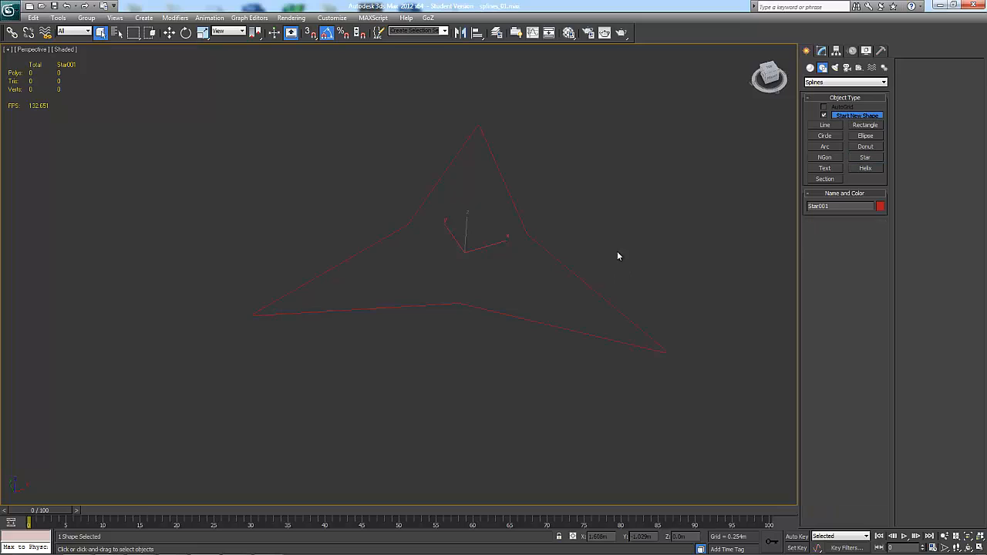
{"action": "left_click", "coordinate": [352, 388]}
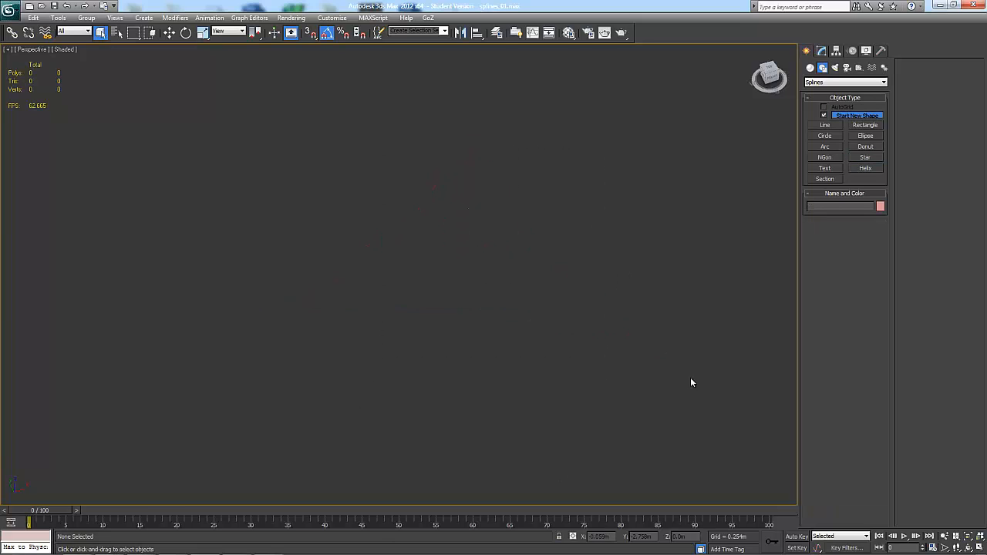
Draw a one-turn helix about 2.1 m high, narrowing from a radius of about 1.413 m to 0.307 m, and delete it
{"action": "left_click", "coordinate": [863, 173]}
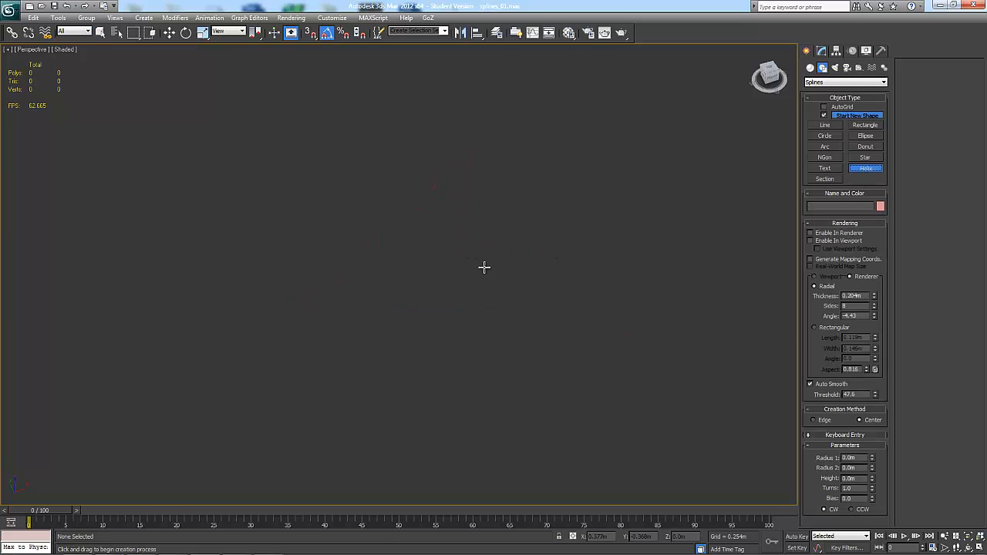
{"action": "left_click_drag", "start_coordinate": [480, 262], "coordinate": [580, 301]}
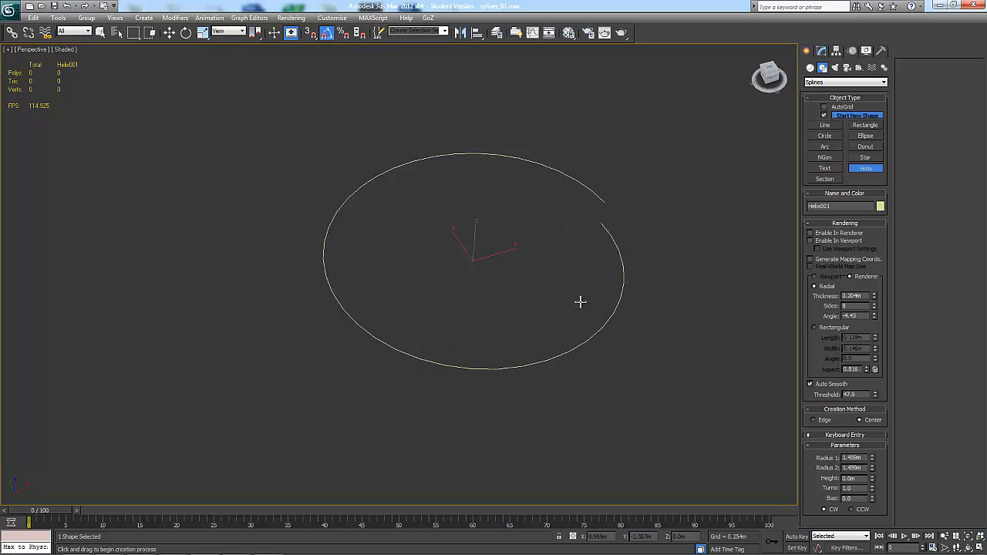
{"action": "left_click", "coordinate": [600, 106]}
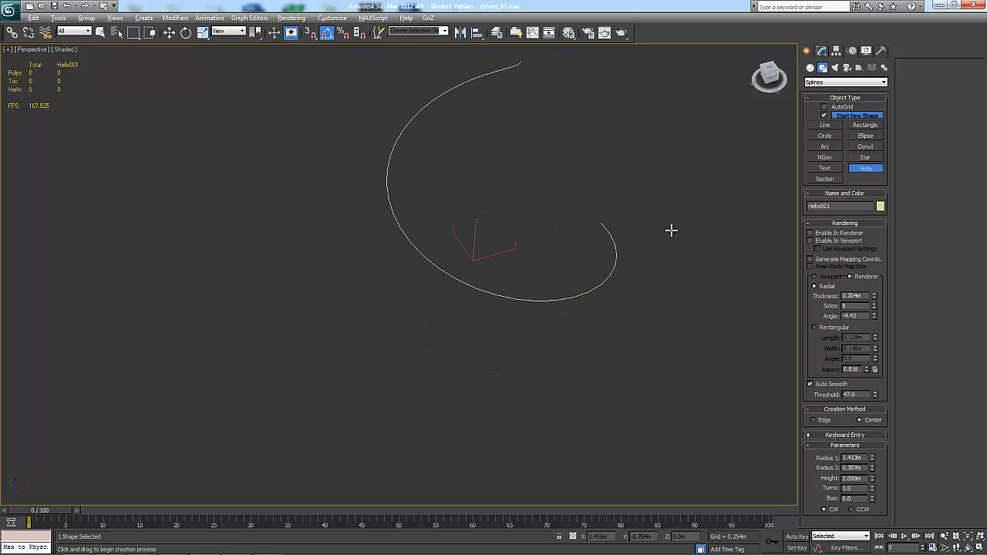
{"action": "left_click", "coordinate": [537, 207]}
{"action": "middle_click_drag", "start_coordinate": [648, 242], "coordinate": [115, 273], "text": "alt"}
{"action": "right_click", "coordinate": [500, 311]}
{"action": "middle_click_drag", "start_coordinate": [500, 311], "coordinate": [552, 324], "text": "alt"}
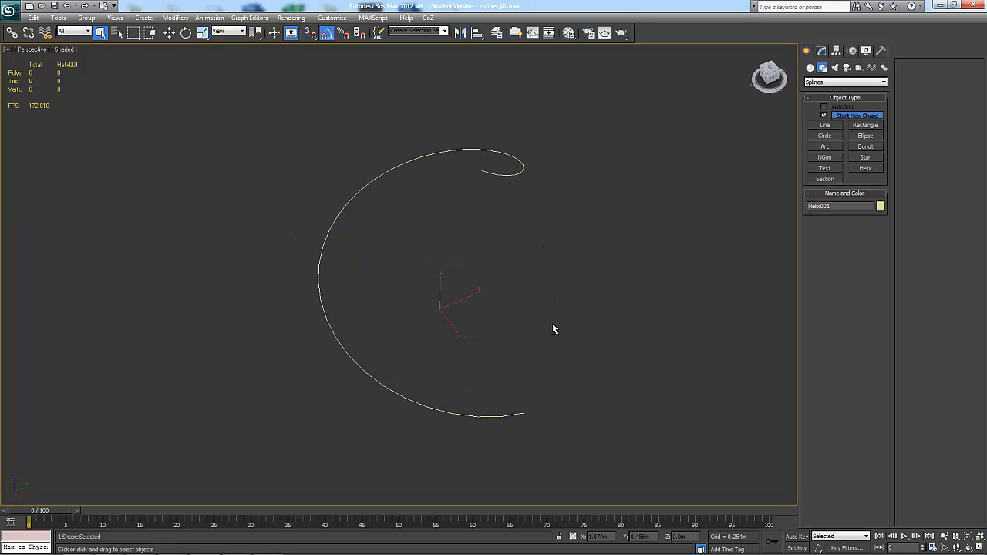
{"action": "key", "text": "d"}
{"action": "key", "text": "Delete"}
Draw another one-turn helix with a 1.944 m base radius and about 2.354 m height, and delete it
{"action": "left_click", "coordinate": [866, 168]}
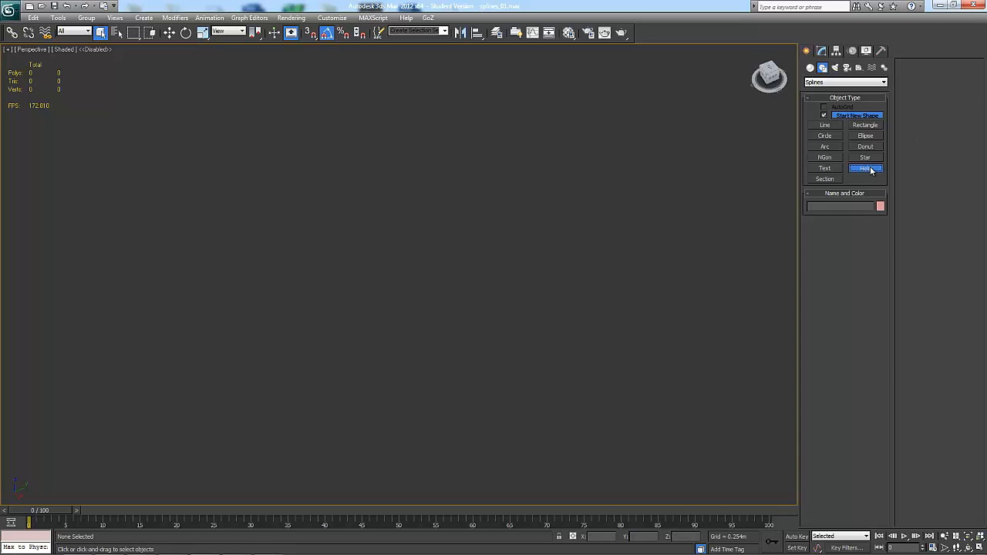
{"action": "left_click_drag", "start_coordinate": [437, 269], "coordinate": [610, 363]}
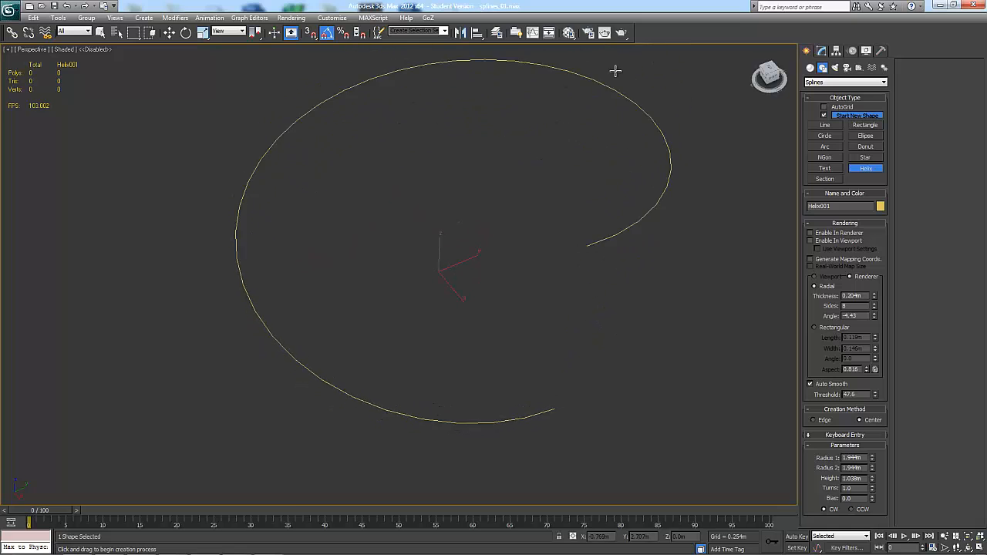
{"action": "left_click", "coordinate": [567, 106]}
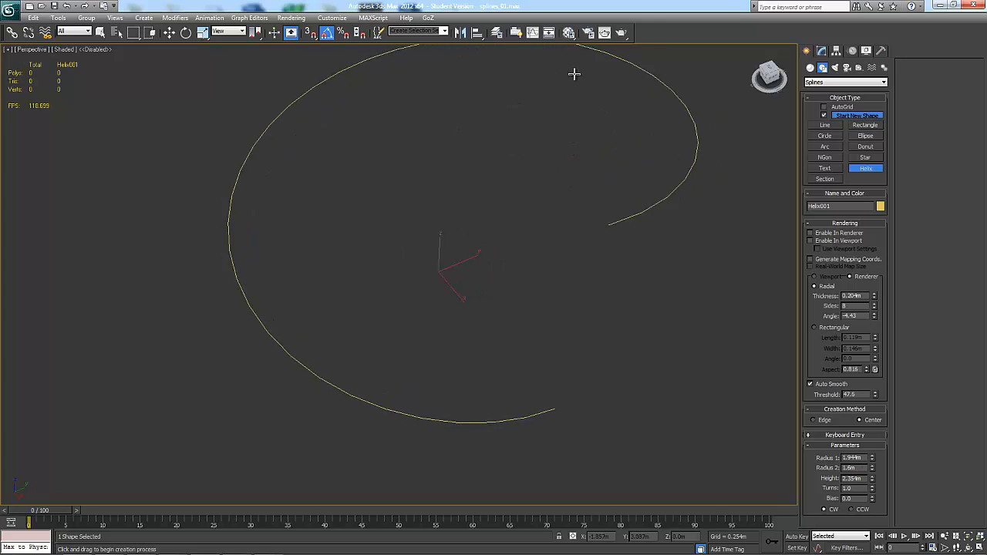
{"action": "right_click", "coordinate": [583, 266]}
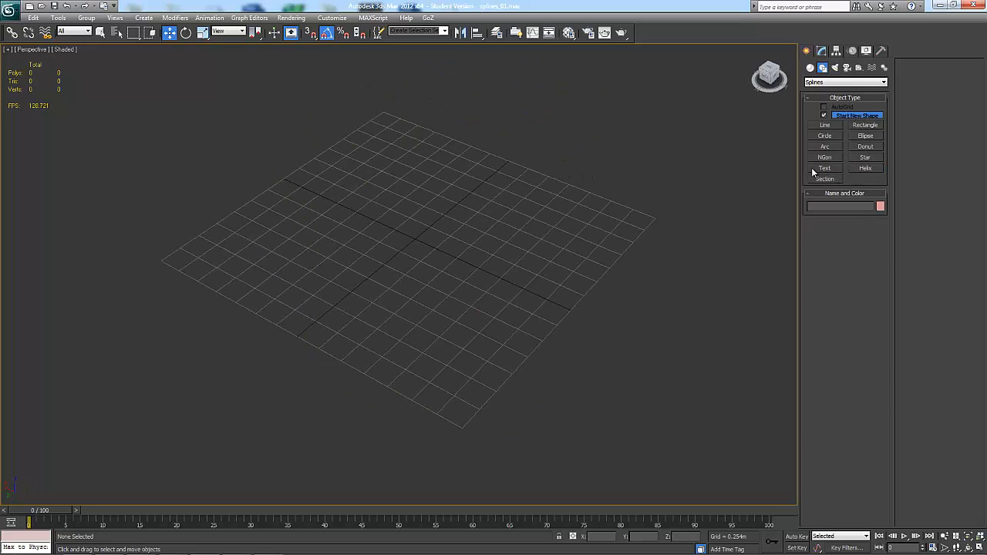
Create a teapot primitive with a radius of about 1.171 m at the centre of the grid
{"action": "middle_click_drag", "start_coordinate": [634, 216], "coordinate": [637, 298], "text": "alt"}
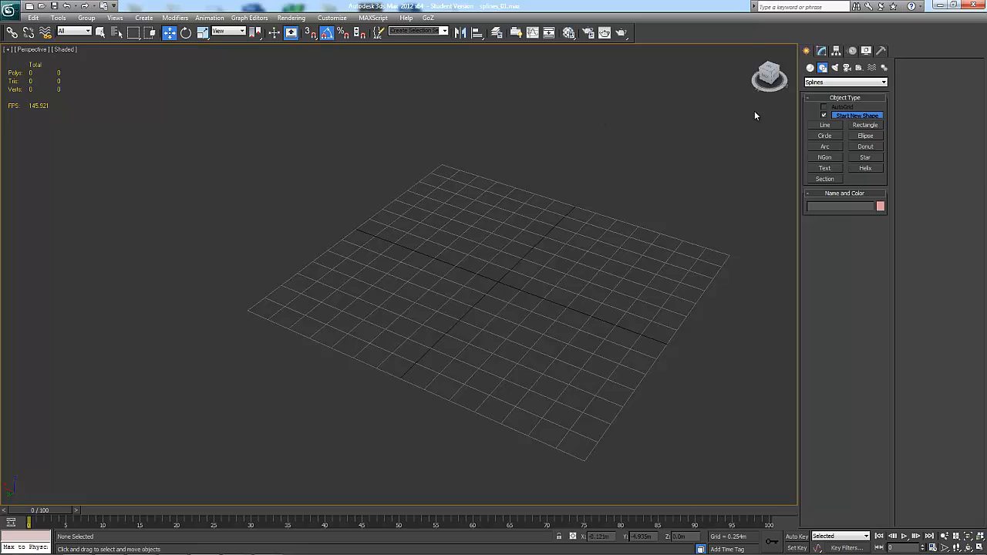
{"action": "left_click", "coordinate": [810, 68]}
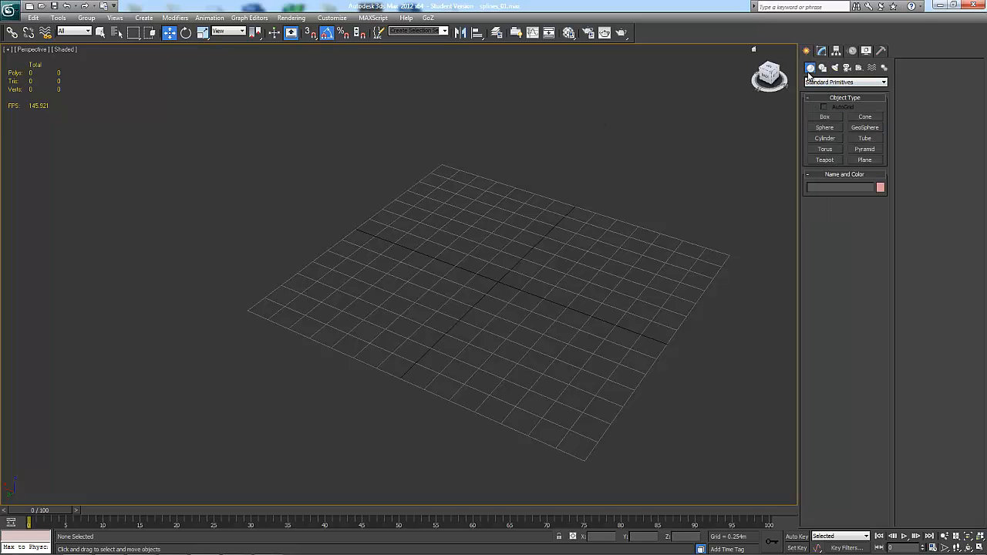
{"action": "left_click", "coordinate": [827, 159]}
{"action": "left_click_drag", "start_coordinate": [507, 280], "coordinate": [607, 318]}
{"action": "middle_click_drag", "start_coordinate": [568, 321], "coordinate": [571, 366], "text": "alt"}
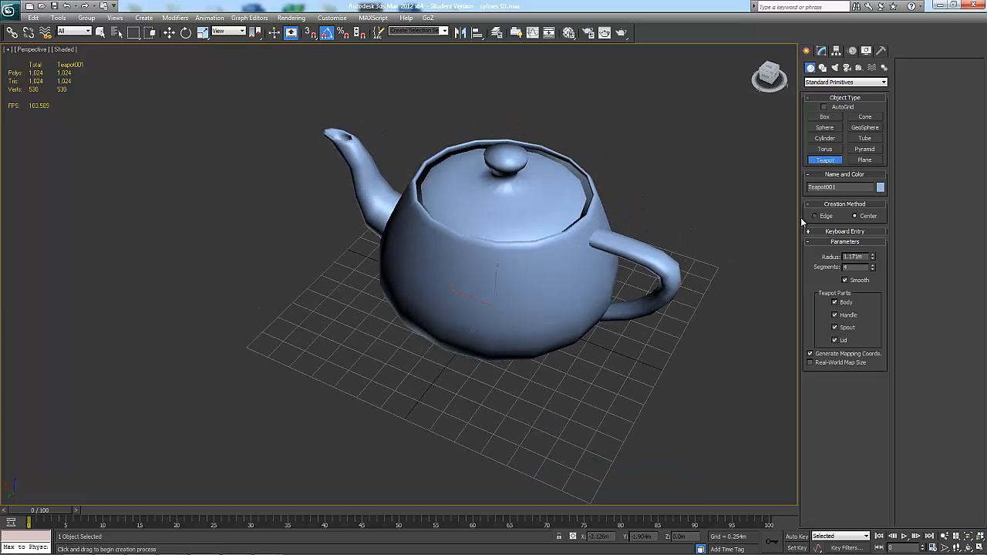
Create a large Section shape on the ground plane beside the teapot's spout
{"action": "left_click", "coordinate": [821, 51]}
{"action": "left_click", "coordinate": [809, 51]}
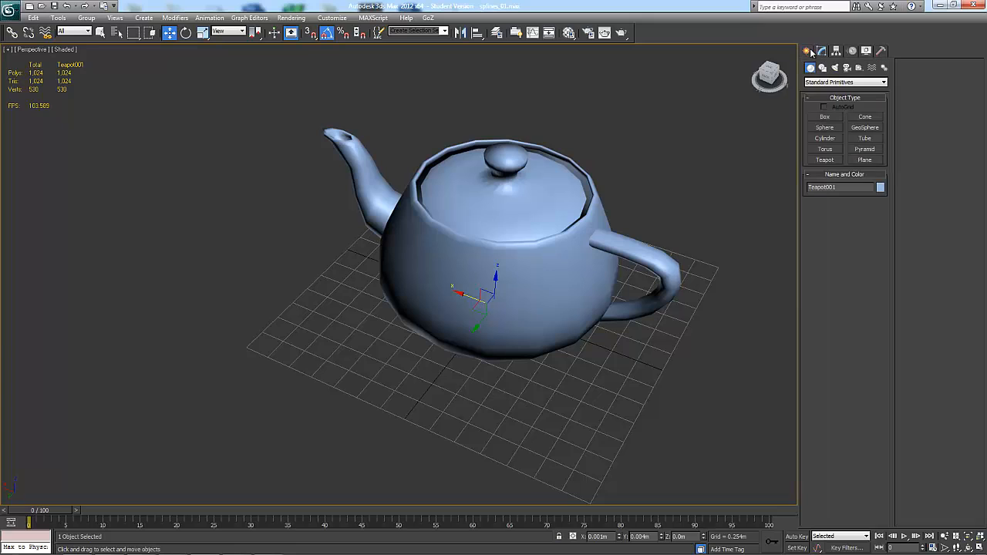
{"action": "left_click", "coordinate": [822, 68]}
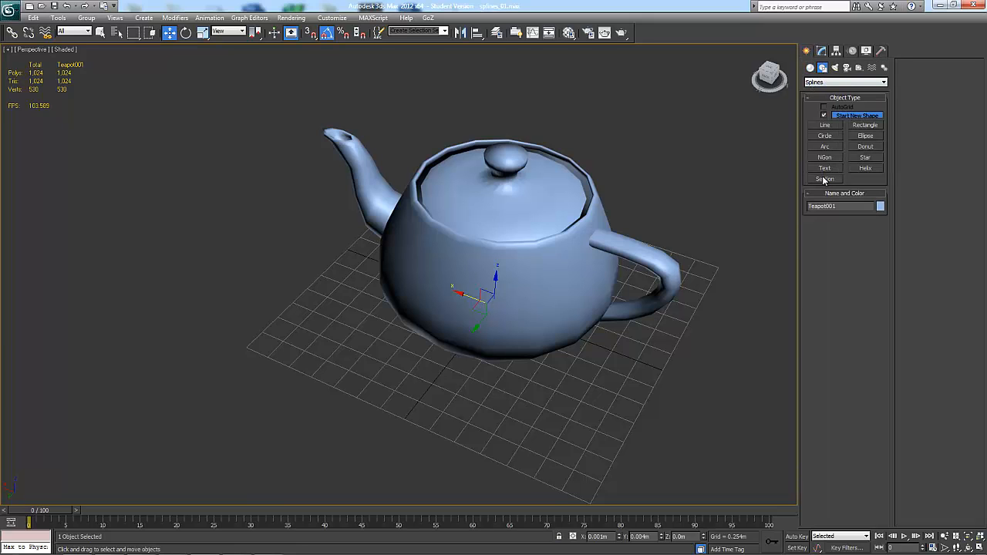
{"action": "left_click", "coordinate": [824, 180]}
{"action": "left_click_drag", "start_coordinate": [242, 349], "coordinate": [592, 306]}
{"action": "right_click", "coordinate": [276, 359]}
{"action": "middle_click_drag", "start_coordinate": [275, 360], "coordinate": [239, 341], "text": "alt"}
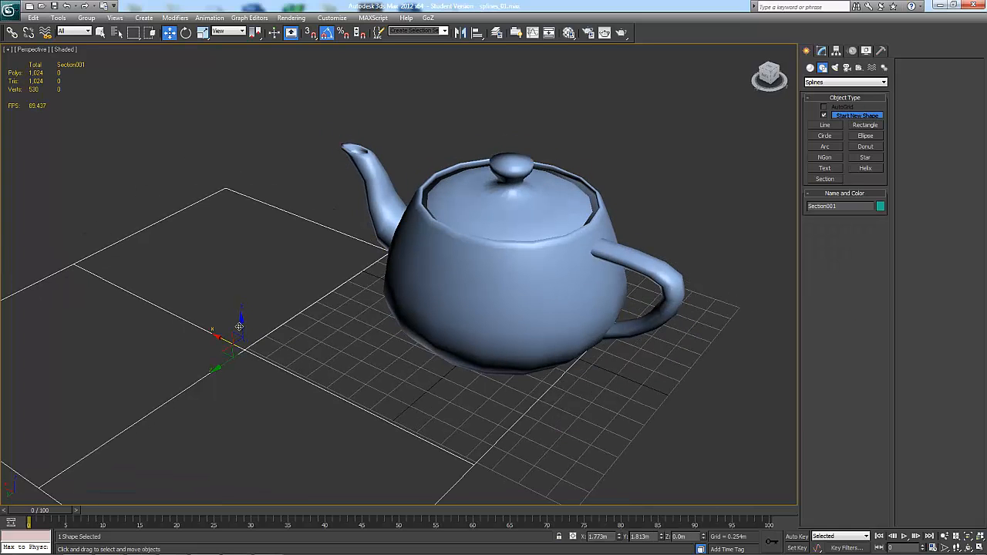
Move the section through the teapot's body at a height of about 0.97 m and rotate it -180 degrees about its Y axis
{"action": "left_click_drag", "start_coordinate": [244, 308], "coordinate": [258, 231]}
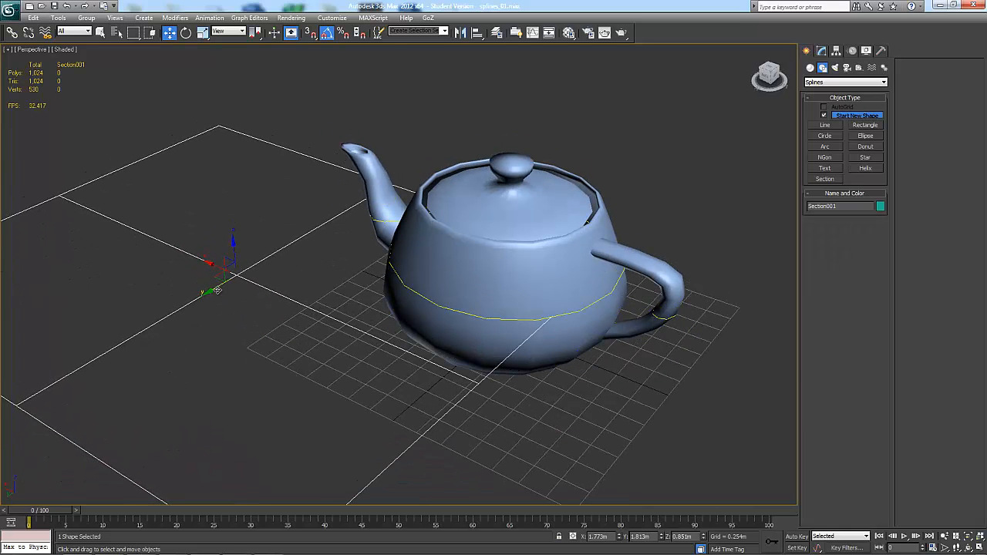
{"action": "left_click_drag", "start_coordinate": [211, 292], "coordinate": [532, 318]}
{"action": "key", "text": "e"}
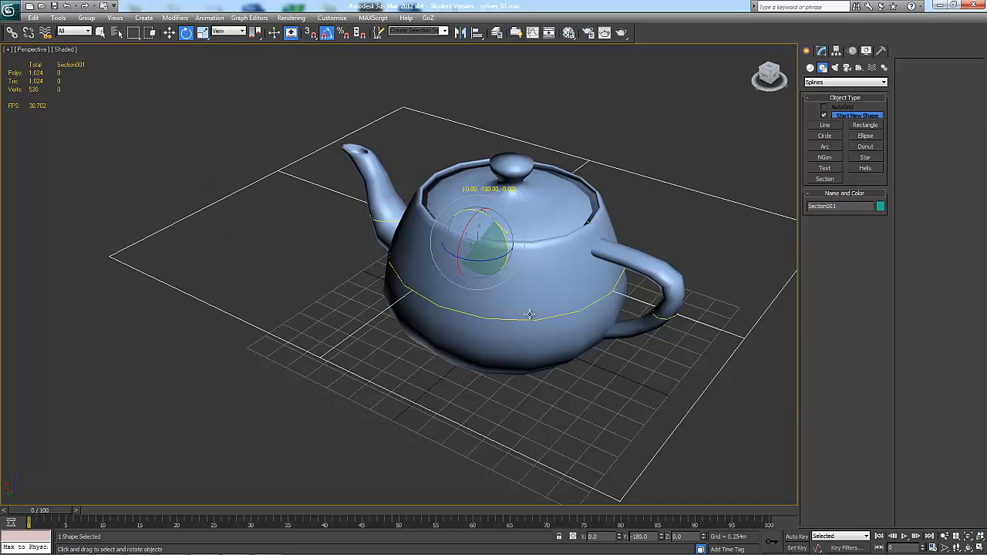
{"action": "middle_click_drag", "start_coordinate": [530, 314], "coordinate": [533, 286], "text": "alt"}
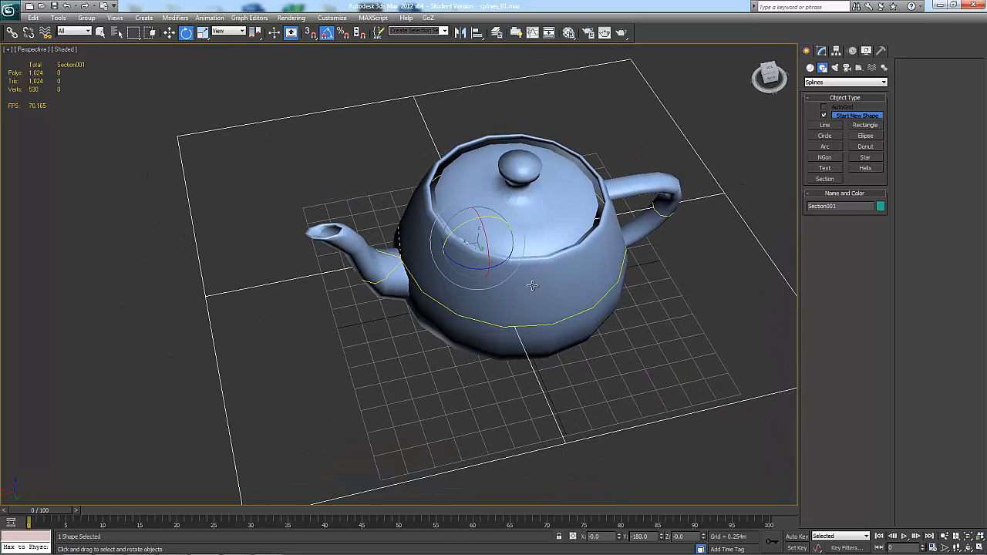
{"action": "key", "text": "w"}
{"action": "middle_click_drag", "start_coordinate": [479, 214], "coordinate": [500, 256], "text": "alt"}
Convert the section cutting through the teapot to an editable spline
{"action": "right_click", "coordinate": [555, 304]}
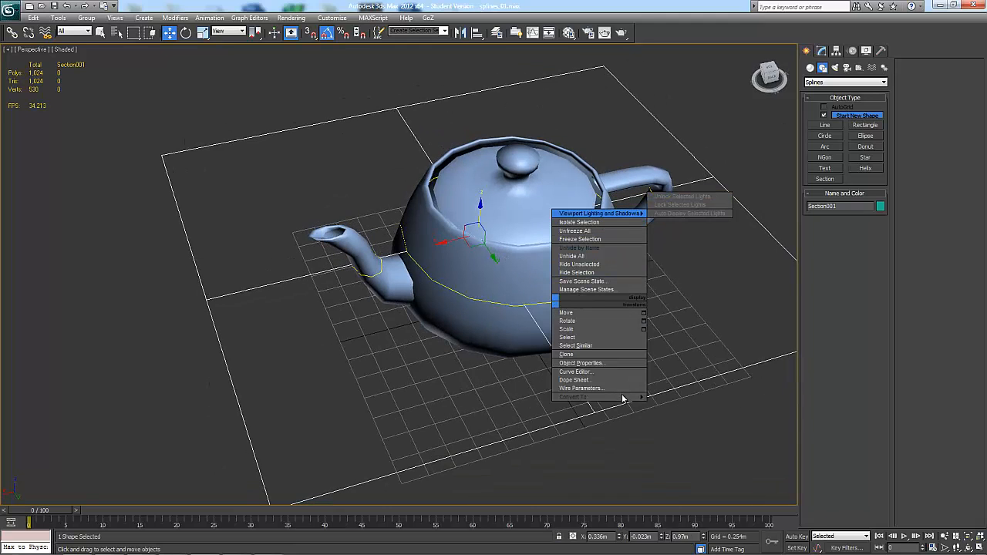
{"action": "left_click", "coordinate": [590, 401]}
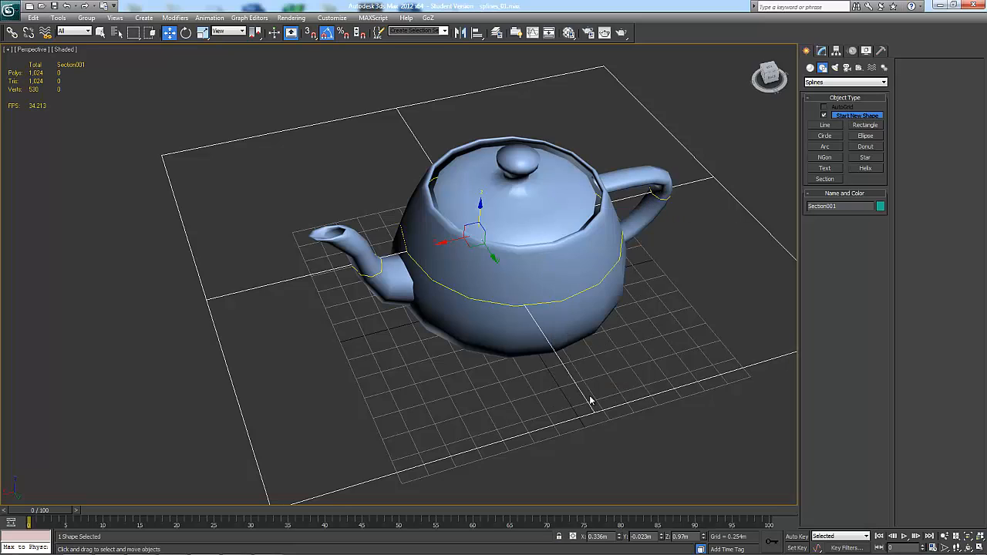
{"action": "right_click", "coordinate": [561, 305]}
{"action": "mouse_move", "coordinate": [579, 392]}
{"action": "left_click", "coordinate": [678, 393]}
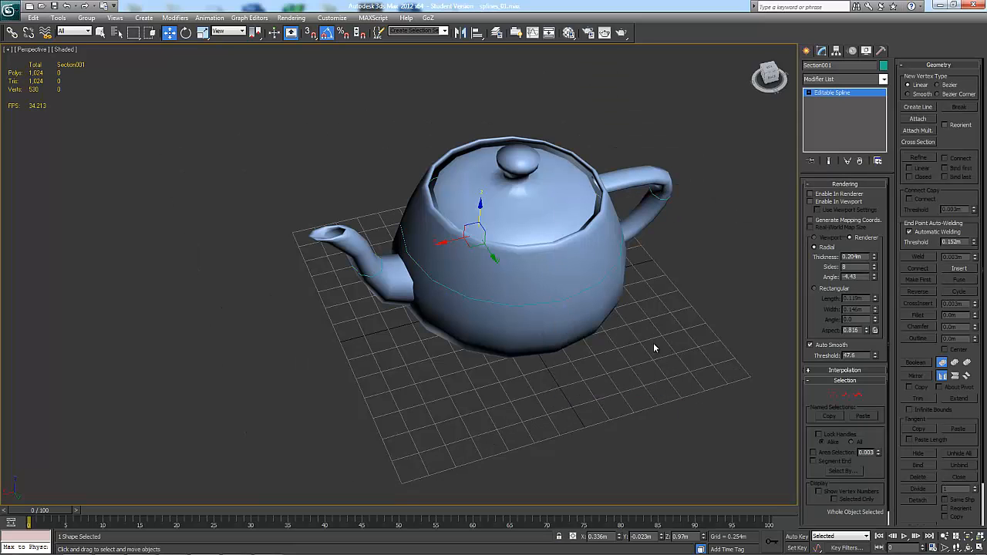
Delete the teapot, leaving only the extracted cross-section splines, and examine them above the grid
{"action": "middle_click_drag", "start_coordinate": [654, 346], "coordinate": [494, 314], "text": "alt"}
{"action": "left_click", "coordinate": [501, 333]}
{"action": "key", "text": "Delete"}
{"action": "left_click_drag", "start_coordinate": [771, 438], "coordinate": [768, 436]}
{"action": "middle_click_drag", "start_coordinate": [767, 435], "coordinate": [575, 336], "text": "alt"}
{"action": "middle_click_drag", "start_coordinate": [474, 272], "coordinate": [483, 292], "text": "alt"}
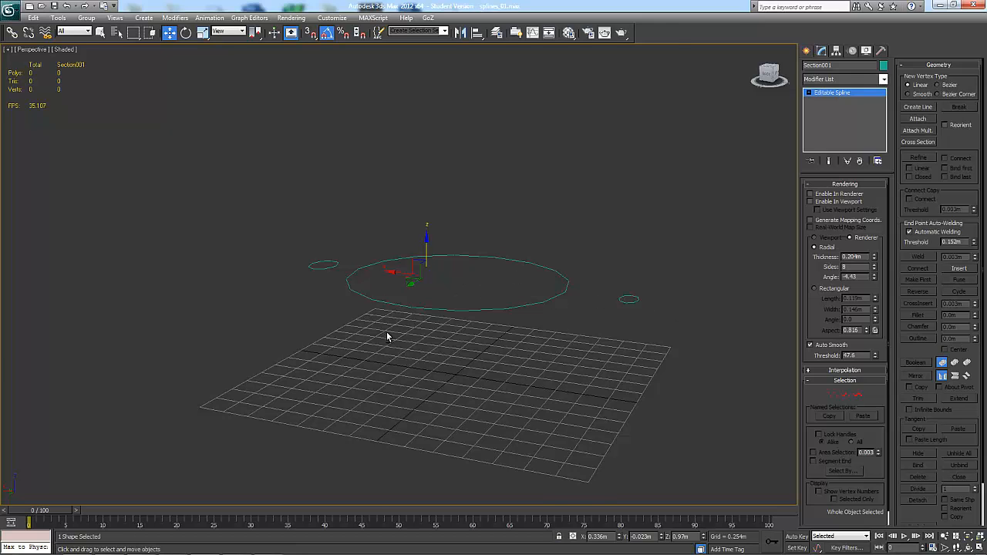
{"action": "middle_click_drag", "start_coordinate": [387, 336], "coordinate": [386, 362], "text": "alt"}
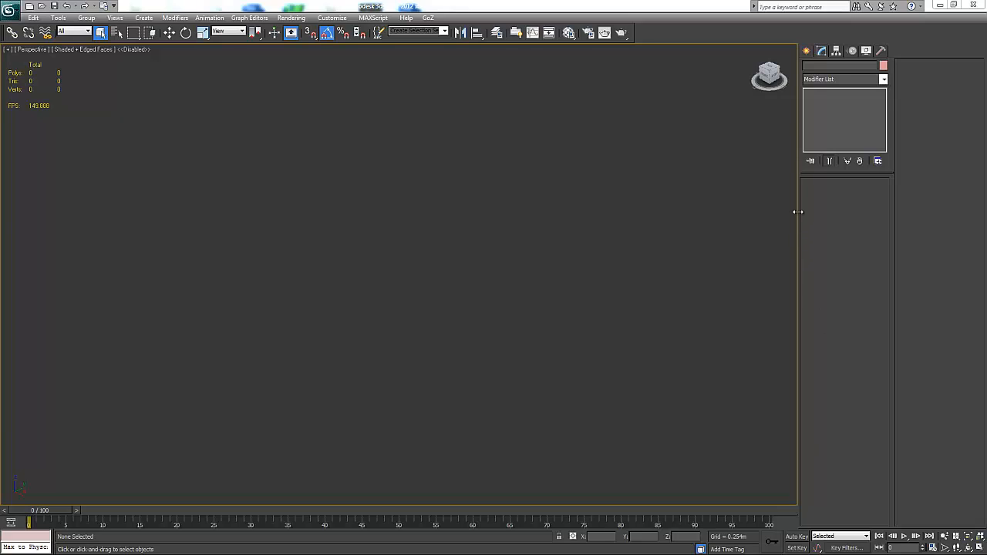
Create a circle spline with a radius of about 4.259 m near the centre of the view
{"action": "left_click", "coordinate": [808, 51]}
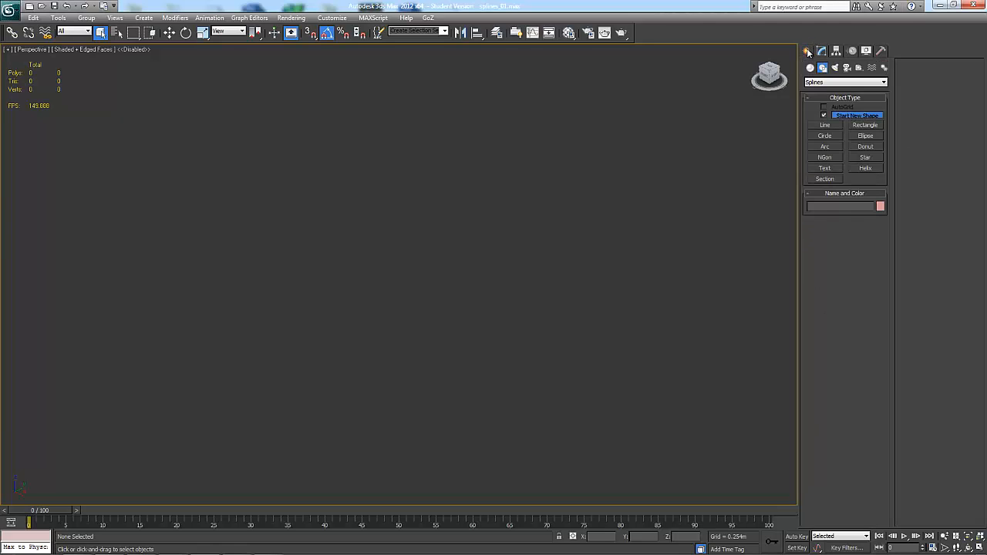
{"action": "left_click", "coordinate": [824, 137]}
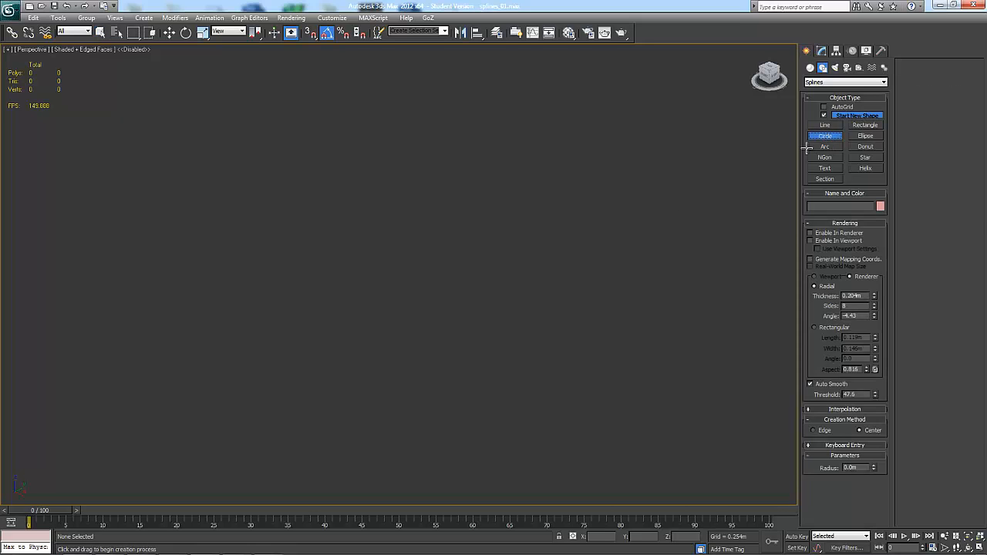
{"action": "left_click_drag", "start_coordinate": [425, 268], "coordinate": [554, 308]}
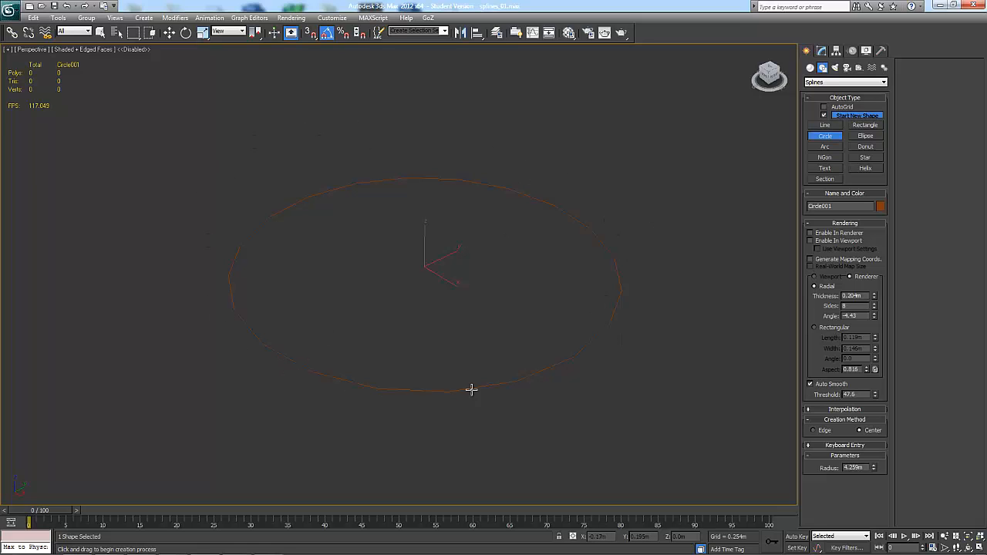
Apply an Extrude modifier to the circle
{"action": "left_click", "coordinate": [821, 51]}
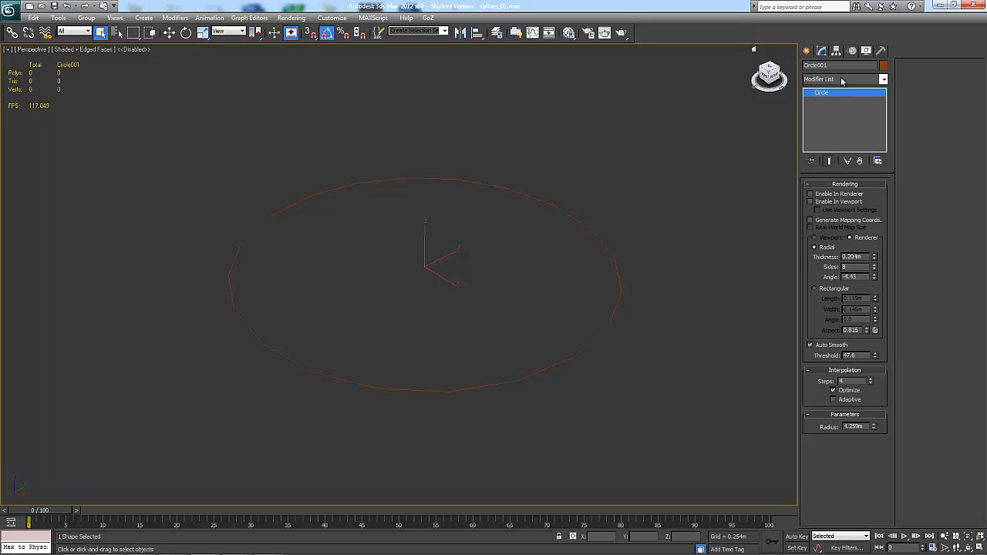
{"action": "left_click", "coordinate": [884, 79]}
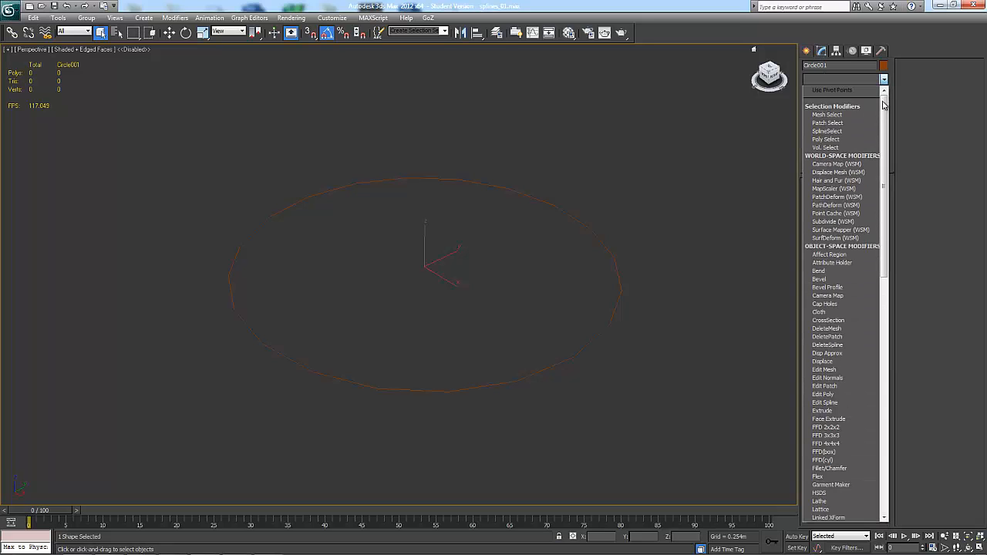
{"action": "left_click_drag", "start_coordinate": [885, 108], "coordinate": [896, 366]}
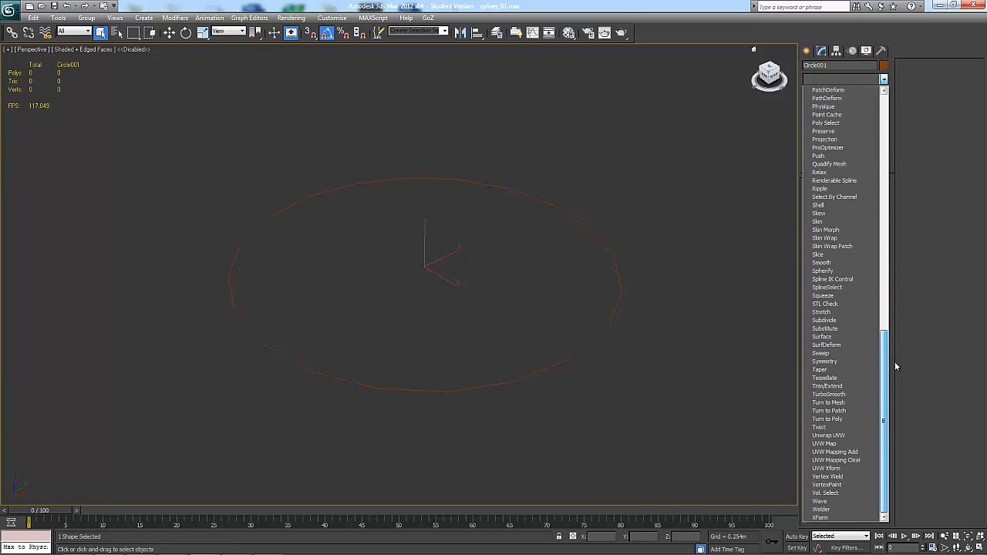
{"action": "left_click_drag", "start_coordinate": [891, 328], "coordinate": [889, 179]}
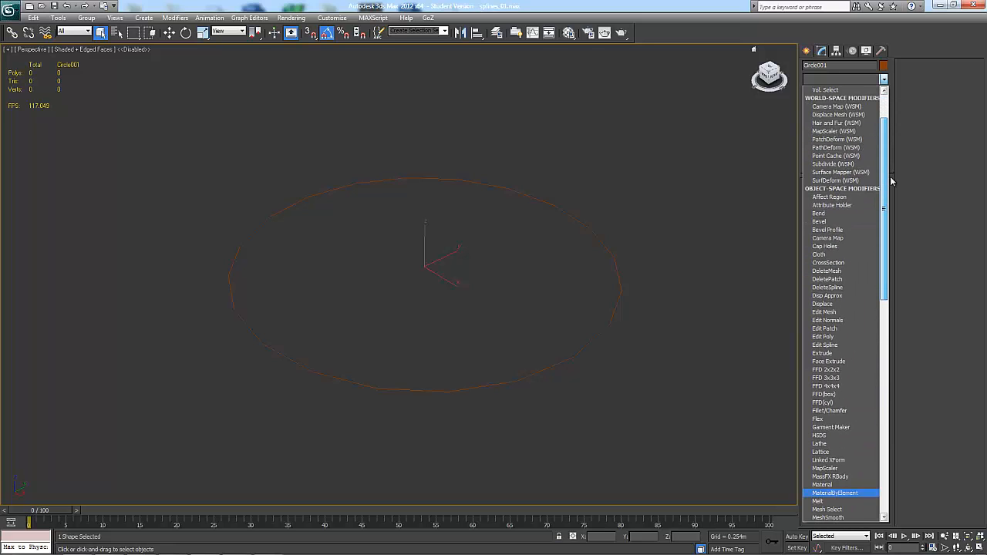
{"action": "left_click", "coordinate": [837, 356]}
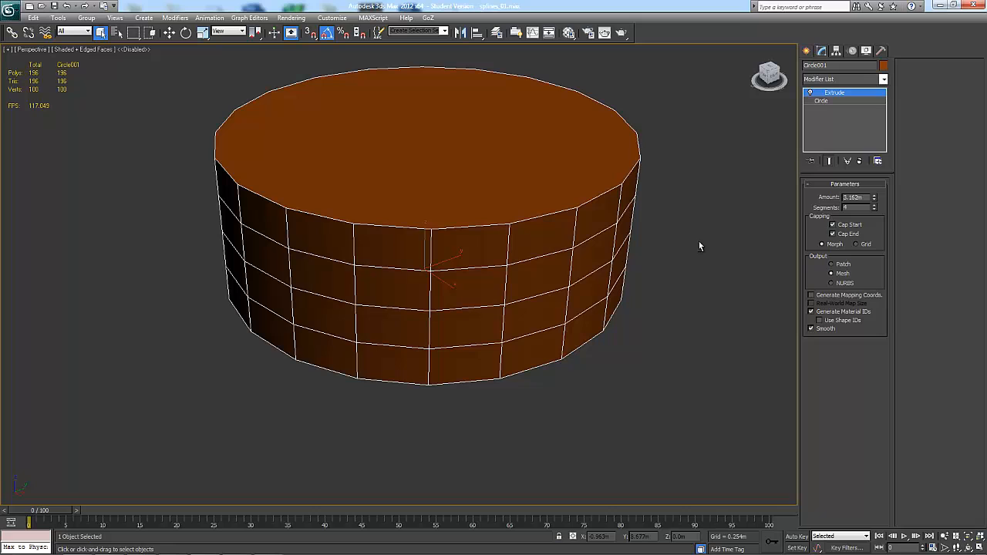
Set the circle's extrusion amount to about 4.115 m and its segments to 1
{"action": "middle_click_drag", "start_coordinate": [685, 255], "coordinate": [677, 304], "text": "alt"}
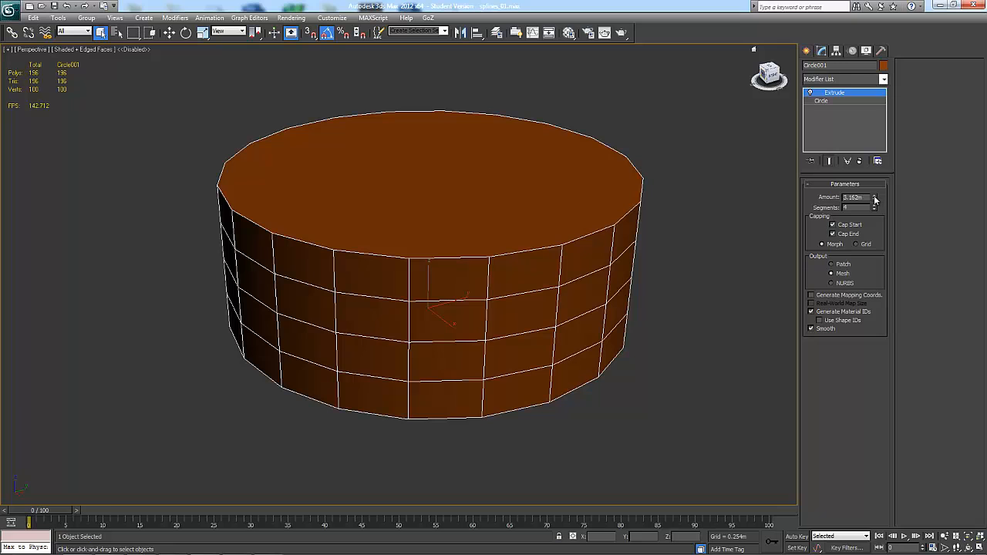
{"action": "left_click_drag", "start_coordinate": [873, 199], "coordinate": [878, 123]}
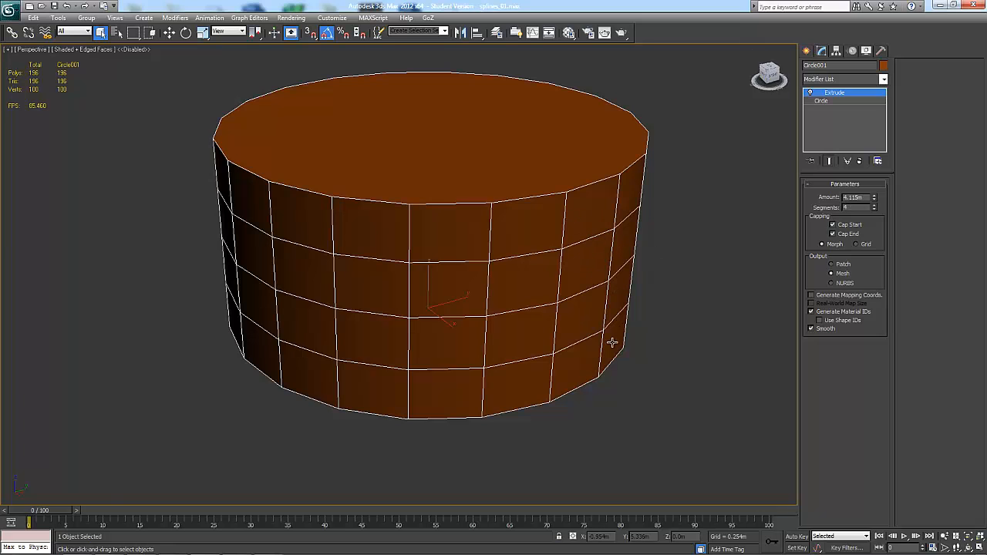
{"action": "left_click_drag", "start_coordinate": [876, 209], "coordinate": [878, 229]}
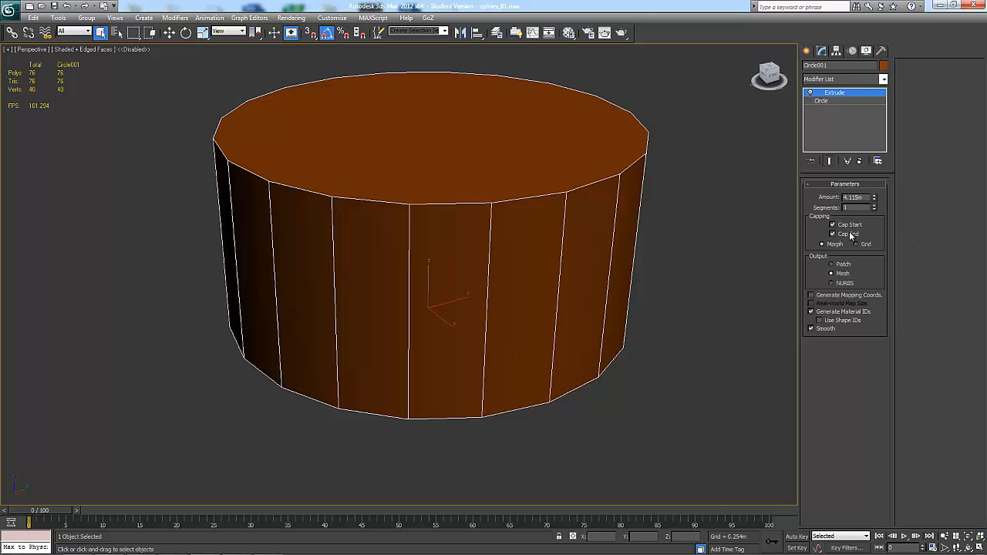
Switch the extrusion's start cap and end cap off and back on, checking both ends of the cylinder
{"action": "middle_click_drag", "start_coordinate": [634, 280], "coordinate": [623, 211], "text": "alt"}
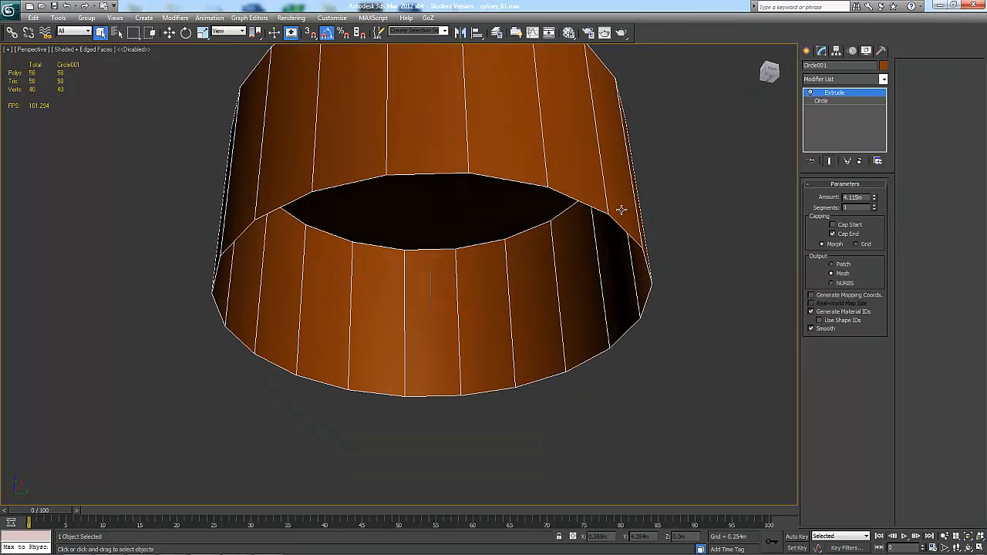
{"action": "left_click", "coordinate": [846, 224]}
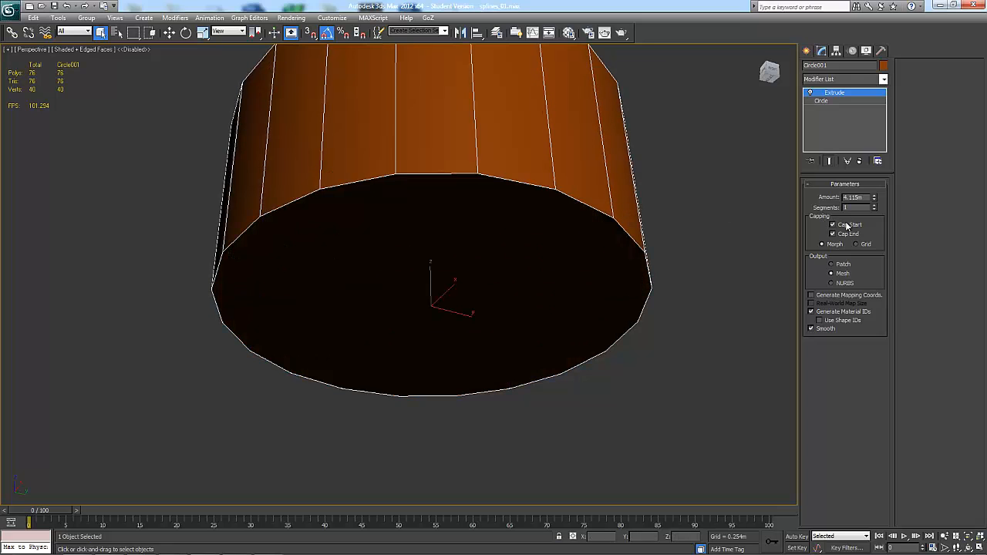
{"action": "left_click", "coordinate": [846, 224]}
{"action": "left_click", "coordinate": [846, 225]}
{"action": "middle_click_drag", "start_coordinate": [691, 232], "coordinate": [716, 291], "text": "alt"}
{"action": "left_click", "coordinate": [837, 236]}
{"action": "left_click", "coordinate": [837, 236]}
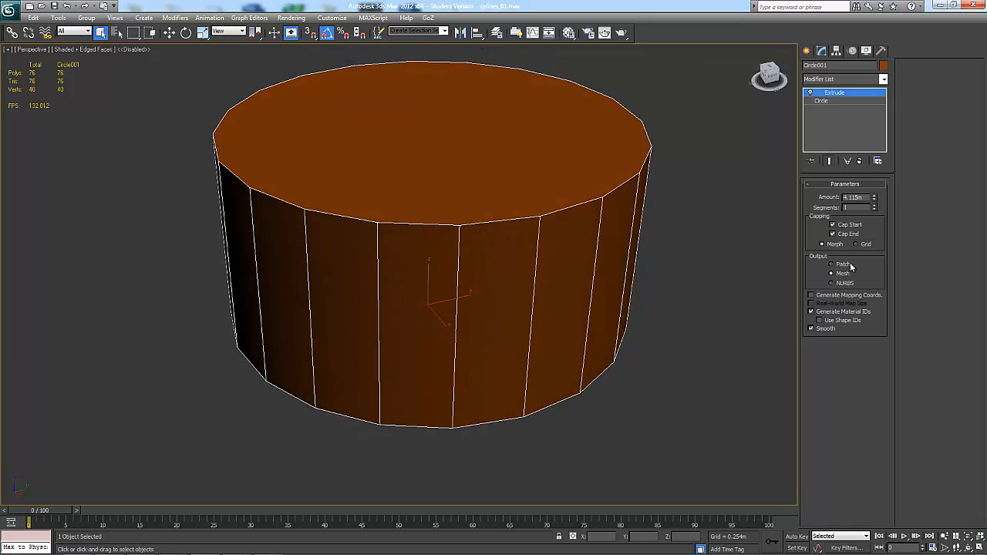
Hide the edged-faces display and turn off smoothing on the extruded cylinder
{"action": "middle_click_drag", "start_coordinate": [560, 247], "coordinate": [656, 216], "text": "alt"}
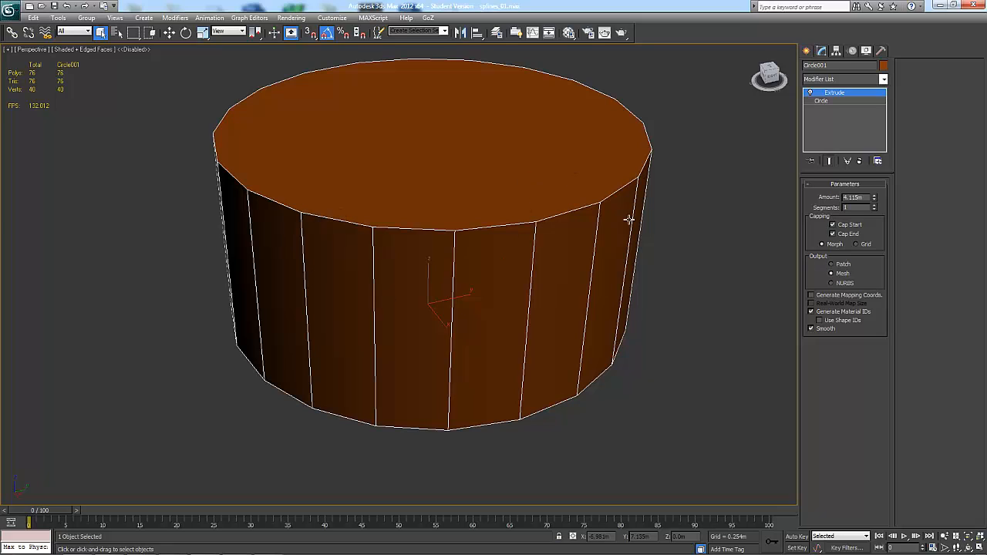
{"action": "middle_click_drag", "start_coordinate": [767, 296], "coordinate": [772, 295], "text": "alt"}
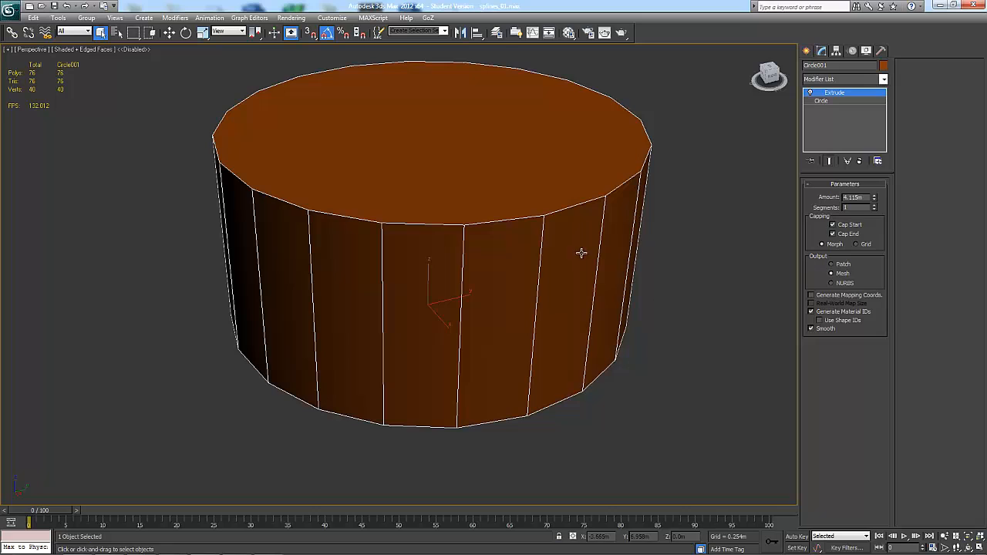
{"action": "middle_click_drag", "start_coordinate": [599, 254], "coordinate": [700, 300], "text": "alt"}
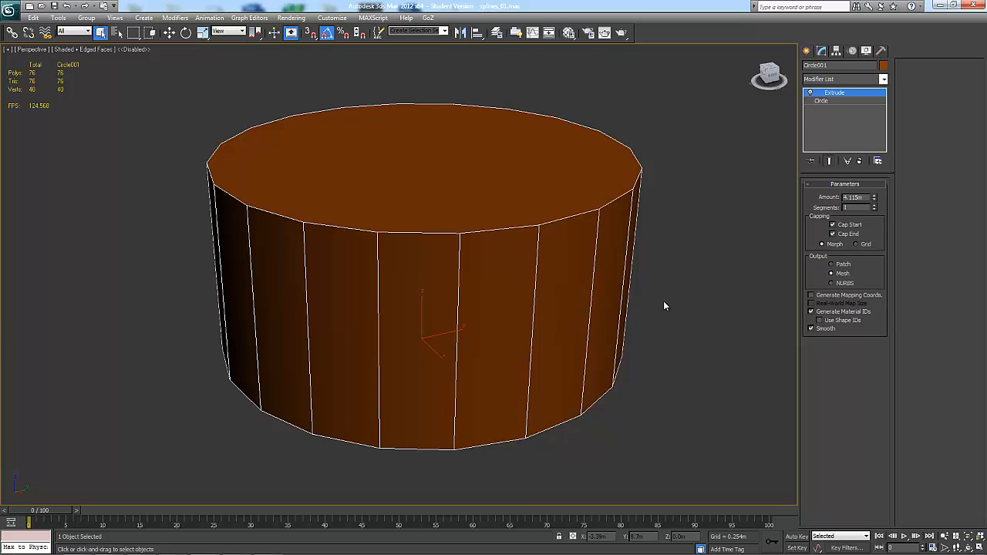
{"action": "middle_click_drag", "start_coordinate": [665, 270], "coordinate": [652, 234], "text": "alt"}
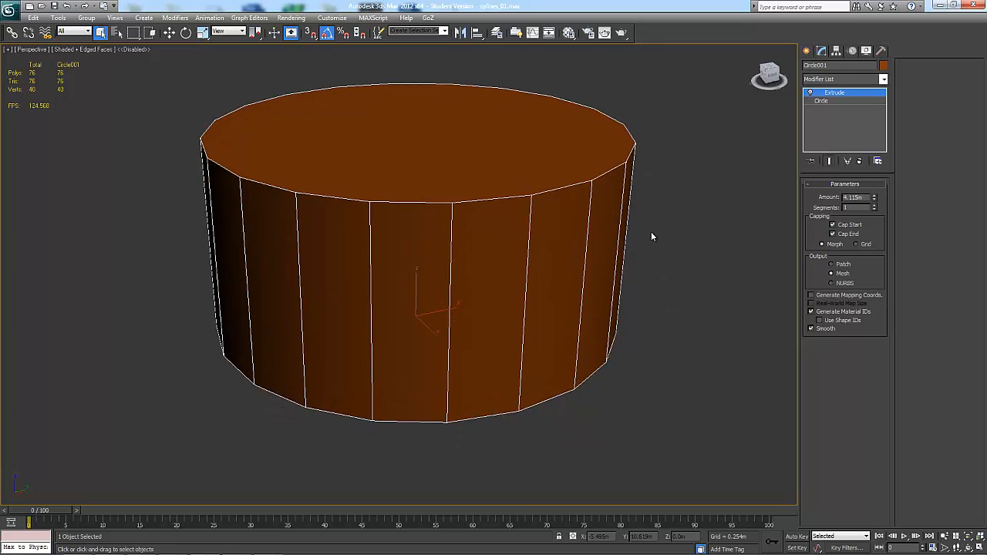
{"action": "key", "text": "F4"}
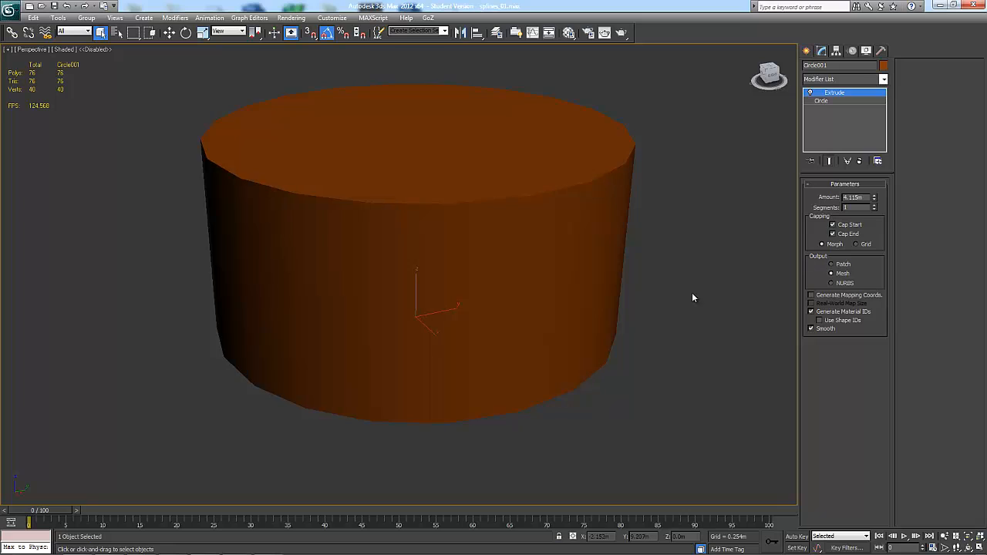
{"action": "mouse_move", "coordinate": [693, 298]}
{"action": "middle_mouse_down", "text": "alt"}
{"action": "mouse_move", "coordinate": [696, 275]}
{"action": "mouse_move", "coordinate": [688, 286]}
{"action": "middle_mouse_up", "text": "alt"}
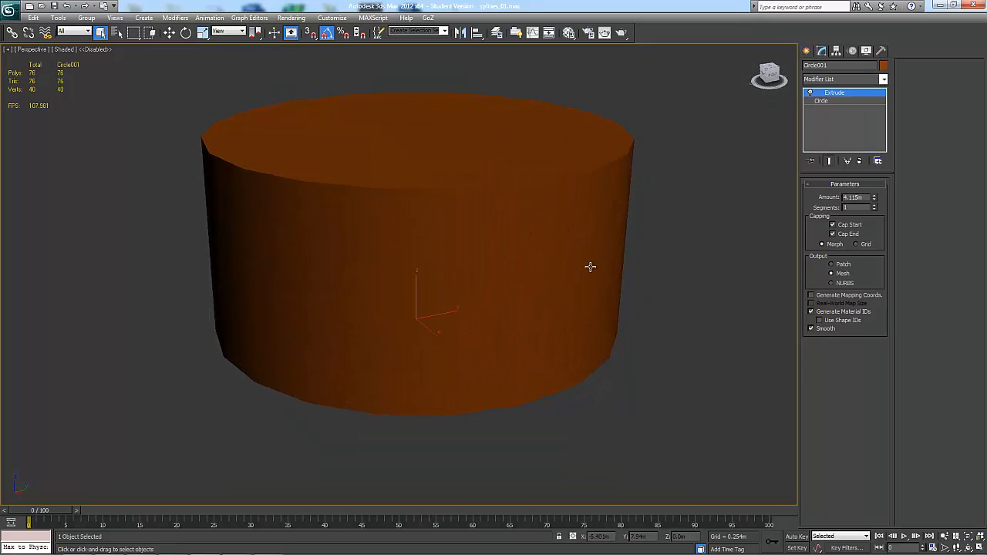
{"action": "left_click", "coordinate": [810, 328]}
{"action": "middle_click_drag", "start_coordinate": [668, 303], "coordinate": [629, 297], "text": "alt"}
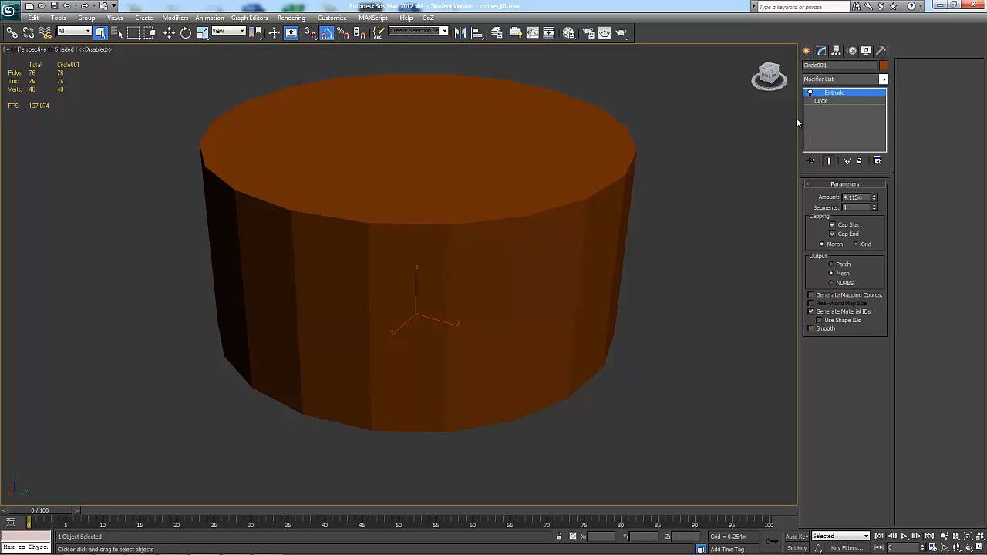
Set the base circle's interpolation steps to 2 and its radius to about 3.067 m
{"action": "left_click", "coordinate": [821, 101]}
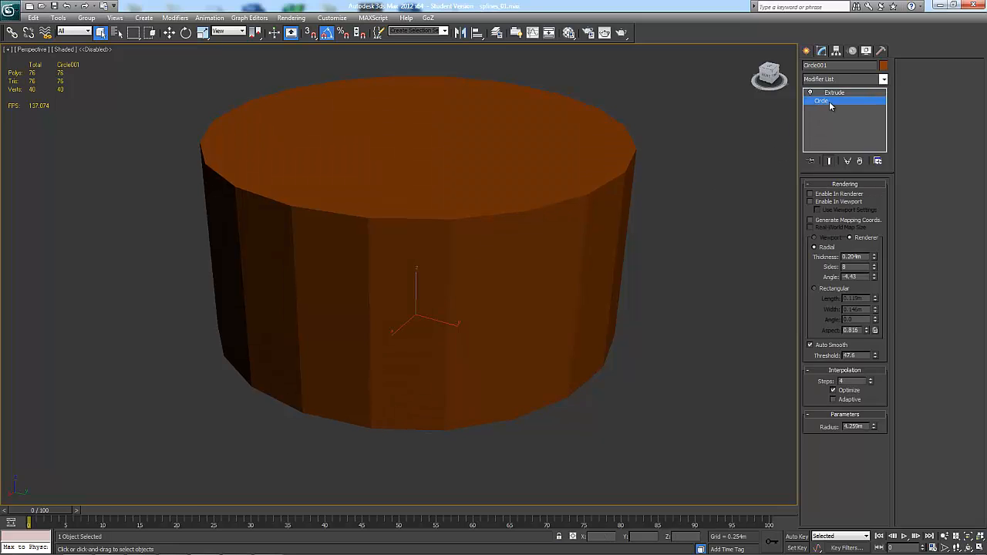
{"action": "left_click", "coordinate": [872, 383]}
{"action": "left_click", "coordinate": [872, 382]}
{"action": "left_click", "coordinate": [872, 382]}
{"action": "left_click_drag", "start_coordinate": [873, 419], "coordinate": [873, 397]}
{"action": "mouse_move", "coordinate": [672, 313]}
{"action": "middle_mouse_down", "text": "alt"}
{"action": "mouse_move", "coordinate": [674, 300]}
{"action": "mouse_move", "coordinate": [679, 307]}
{"action": "middle_mouse_up", "text": "alt"}
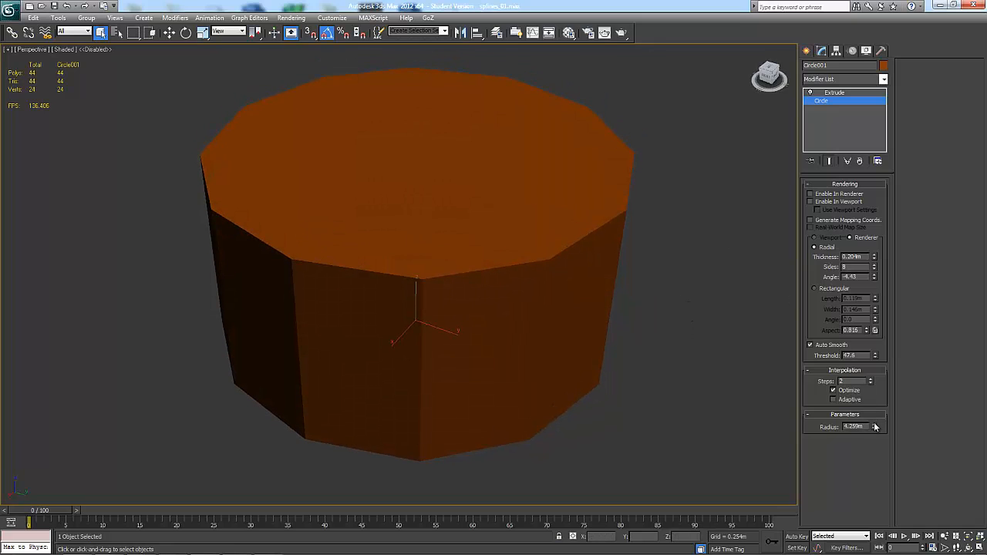
{"action": "left_click_drag", "start_coordinate": [875, 426], "coordinate": [875, 455]}
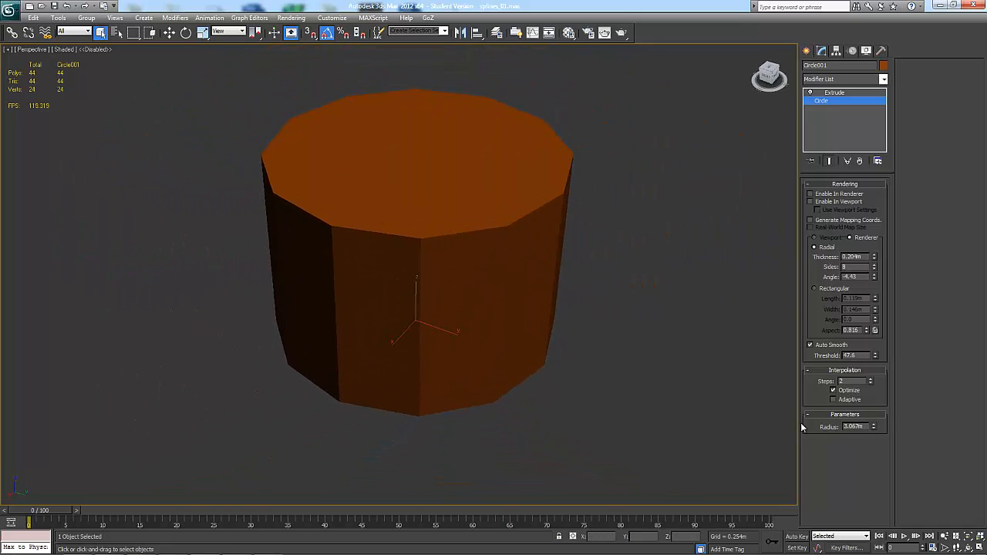
{"action": "middle_click_drag", "start_coordinate": [675, 318], "coordinate": [677, 286], "text": "alt"}
Return to the Extrude modifier level and try to convert the cylinder to an editable poly
{"action": "left_click", "coordinate": [837, 93]}
{"action": "key", "text": "w"}
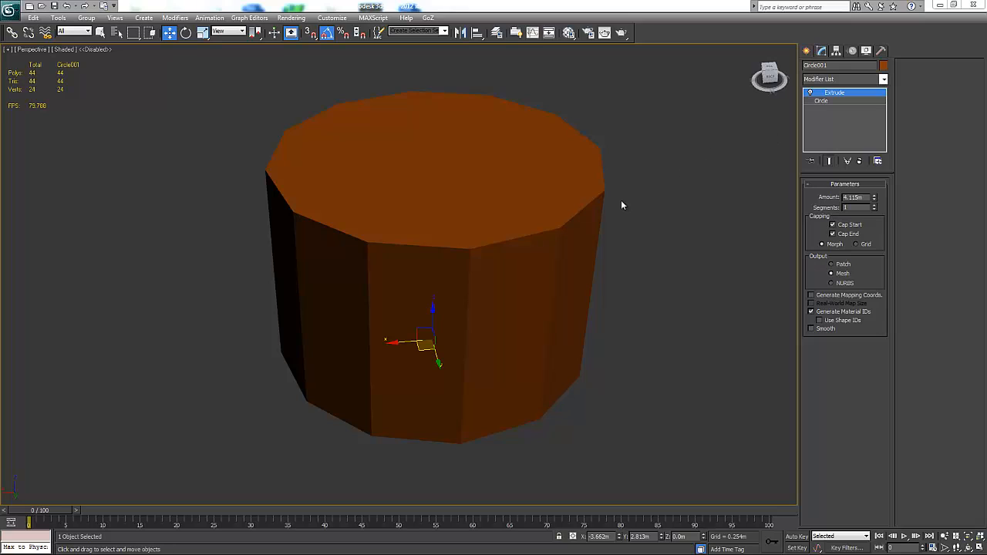
{"action": "middle_click_drag", "start_coordinate": [475, 305], "coordinate": [475, 307], "text": "alt"}
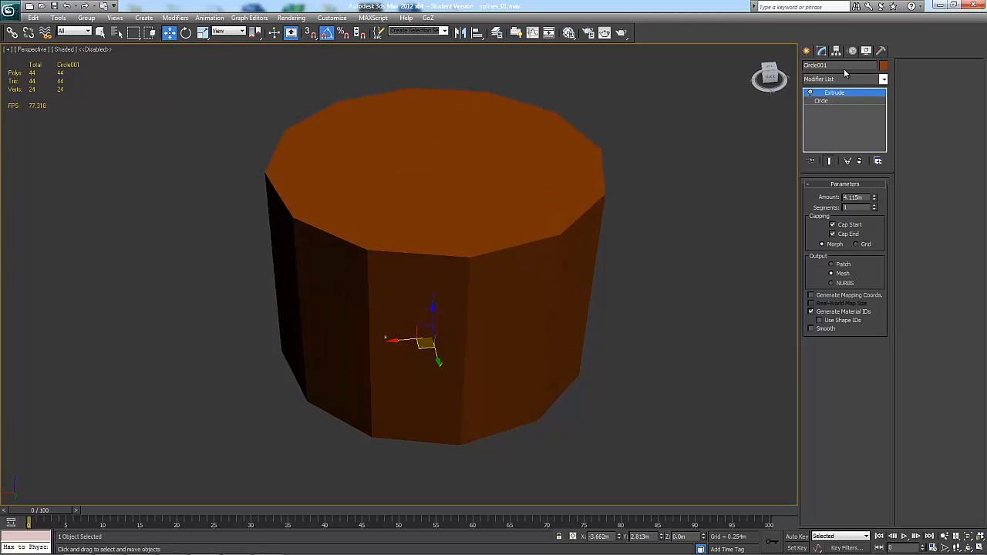
{"action": "right_click", "coordinate": [483, 221]}
{"action": "mouse_move", "coordinate": [516, 312]}
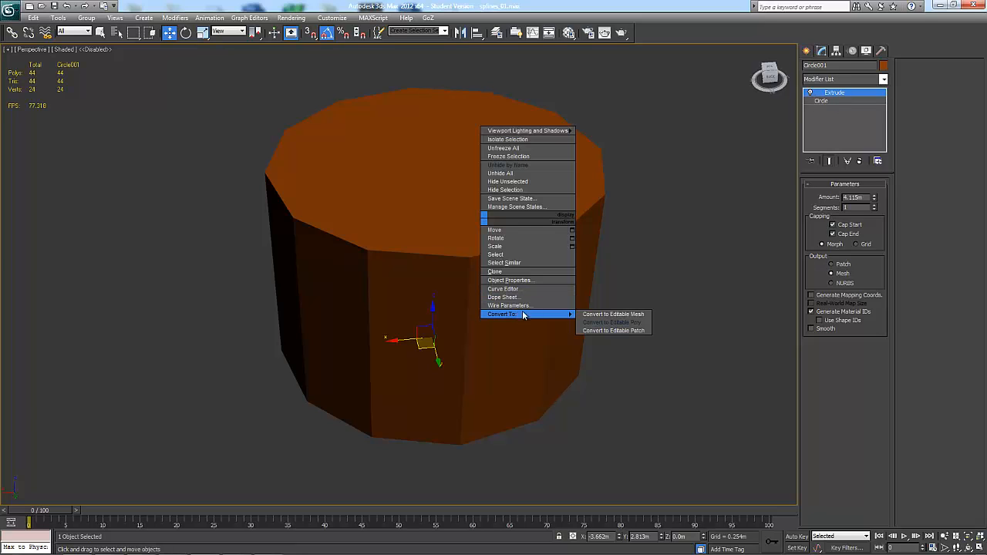
{"action": "left_click", "coordinate": [639, 322]}
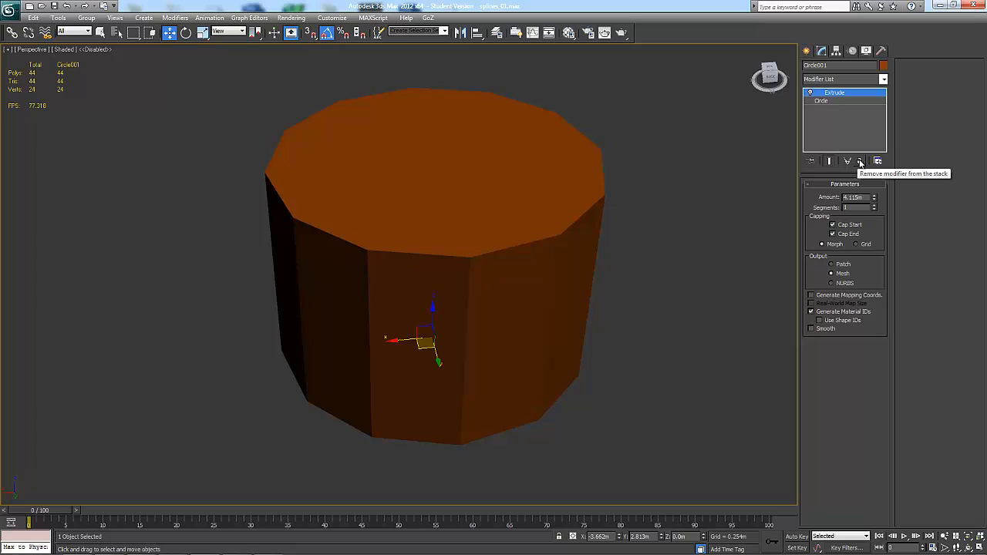
Remove the Extrude modifier from the circle and apply a Shell modifier in its place
{"action": "left_click", "coordinate": [861, 161]}
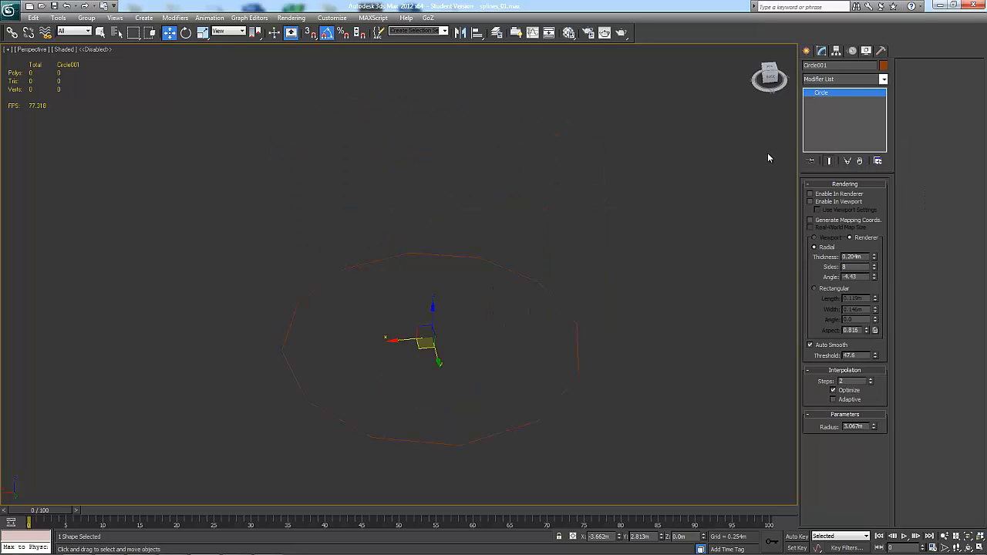
{"action": "left_click", "coordinate": [884, 79]}
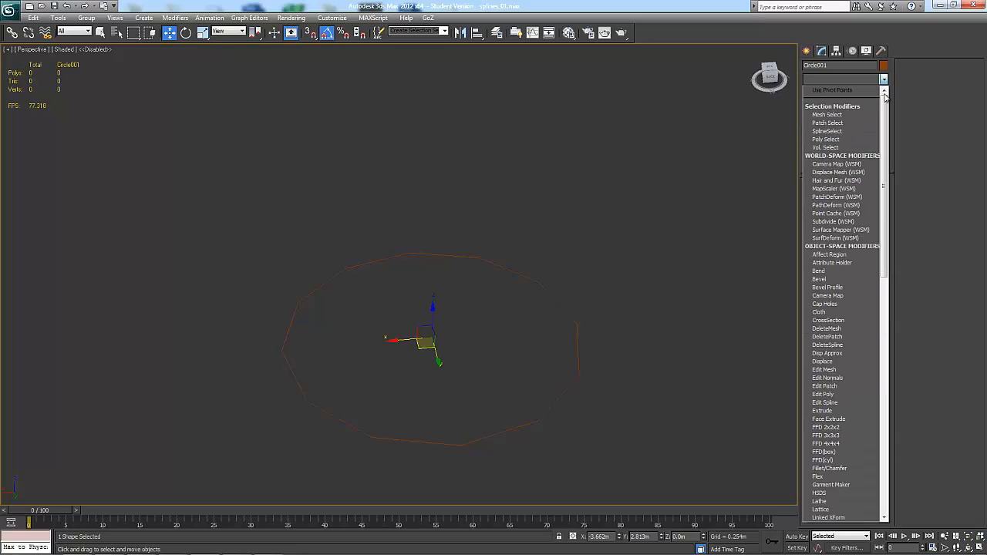
{"action": "left_click_drag", "start_coordinate": [885, 128], "coordinate": [881, 368]}
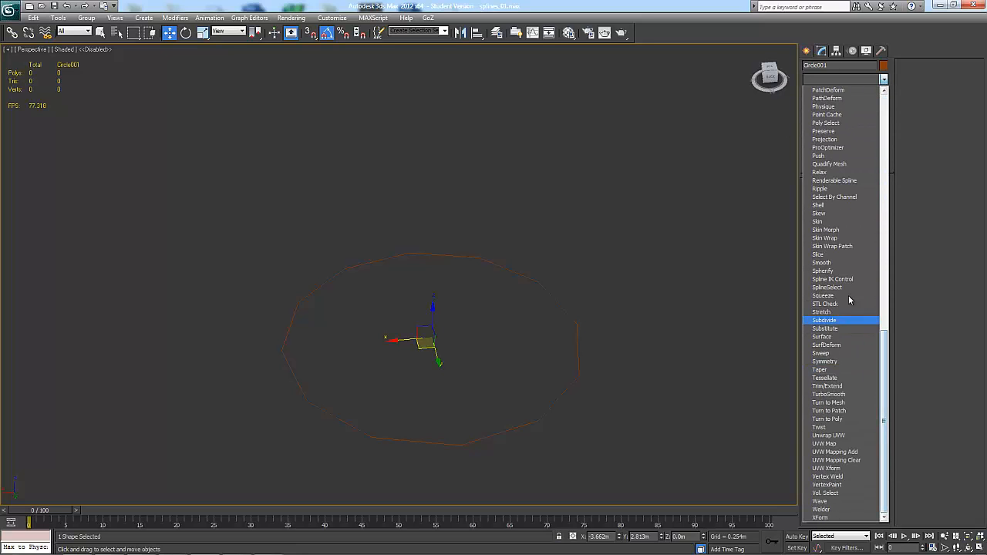
{"action": "left_click", "coordinate": [854, 204]}
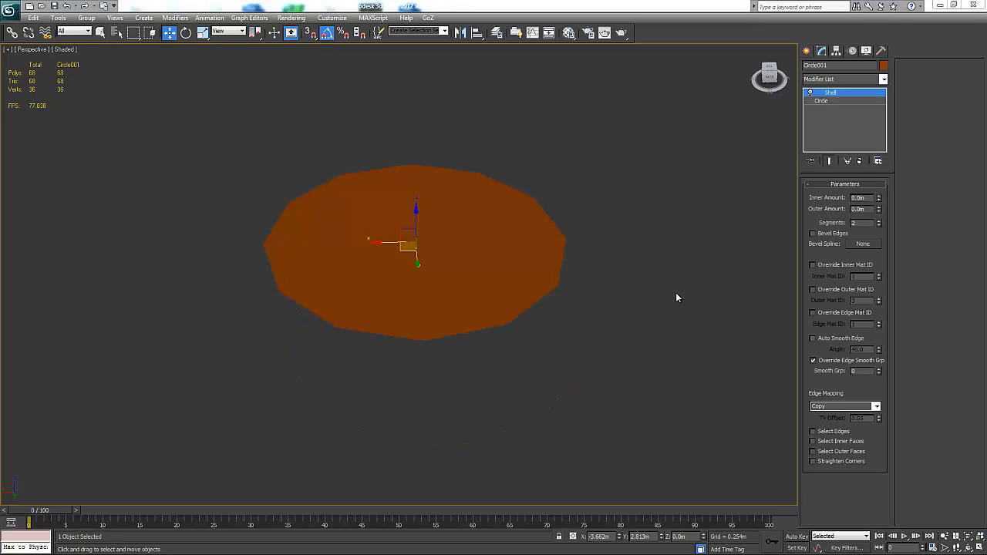
{"action": "mouse_move", "coordinate": [622, 341]}
{"action": "middle_mouse_down", "text": "alt"}
{"action": "mouse_move", "coordinate": [626, 330]}
{"action": "mouse_move", "coordinate": [623, 379]}
{"action": "mouse_move", "coordinate": [621, 328]}
{"action": "middle_mouse_up", "text": "alt"}
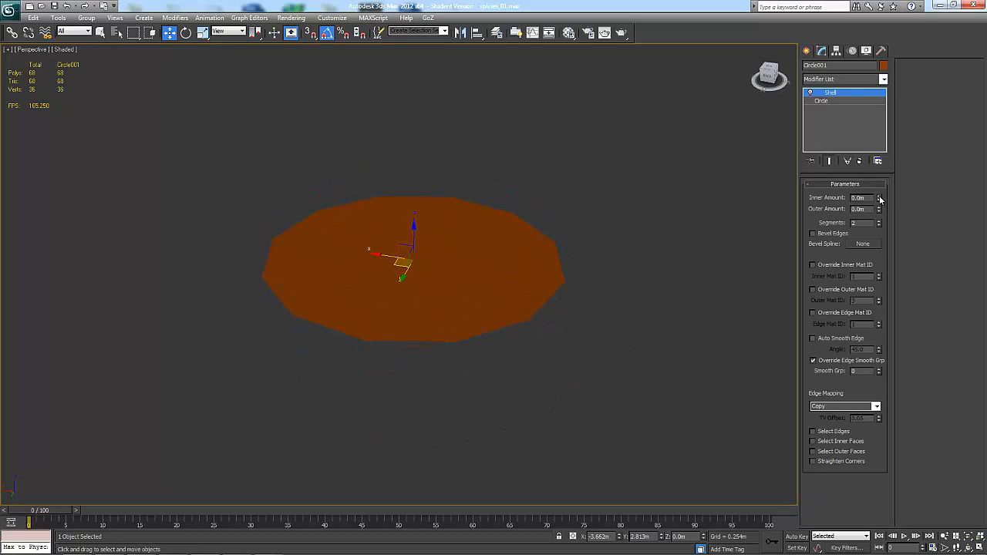
Thicken the disc with a Shell inner amount of about 0.843 m and outer amount of about 0.638 m, with edged faces shown
{"action": "mouse_move", "coordinate": [879, 198]}
{"action": "left_mouse_down"}
{"action": "mouse_move", "coordinate": [878, 164]}
{"action": "mouse_move", "coordinate": [878, 205]}
{"action": "mouse_move", "coordinate": [879, 188]}
{"action": "left_mouse_up"}
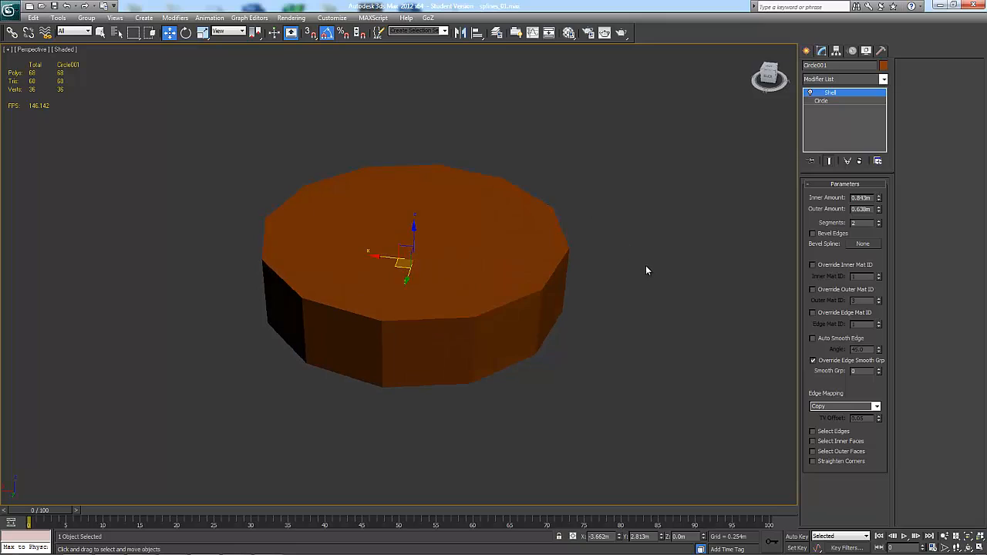
{"action": "key", "text": "F4"}
Try different Shell segment counts on the thickened disc, lowering the value to 1 and raising it again
{"action": "left_click", "coordinate": [879, 221]}
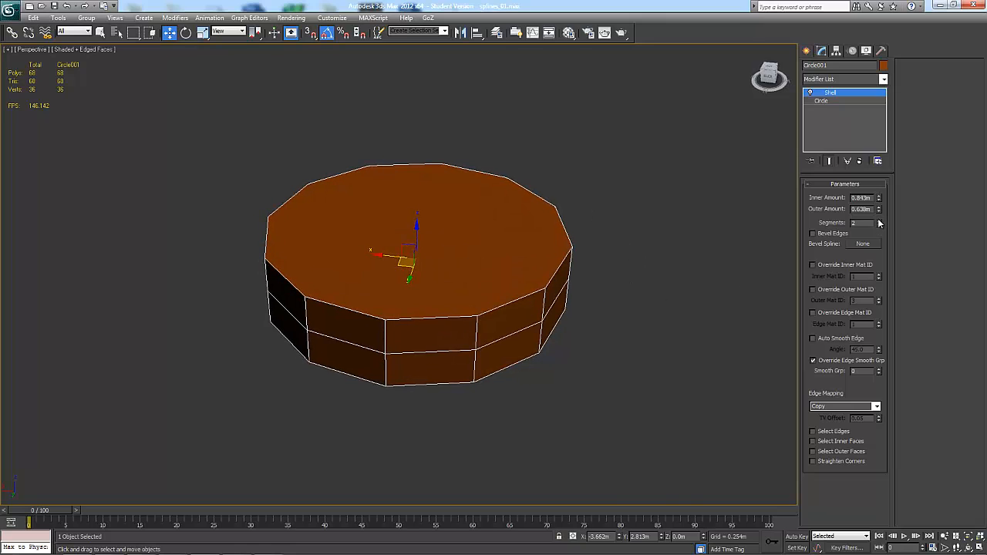
{"action": "left_click", "coordinate": [878, 220]}
{"action": "left_click", "coordinate": [880, 226]}
{"action": "left_click", "coordinate": [880, 226]}
{"action": "left_click", "coordinate": [879, 226]}
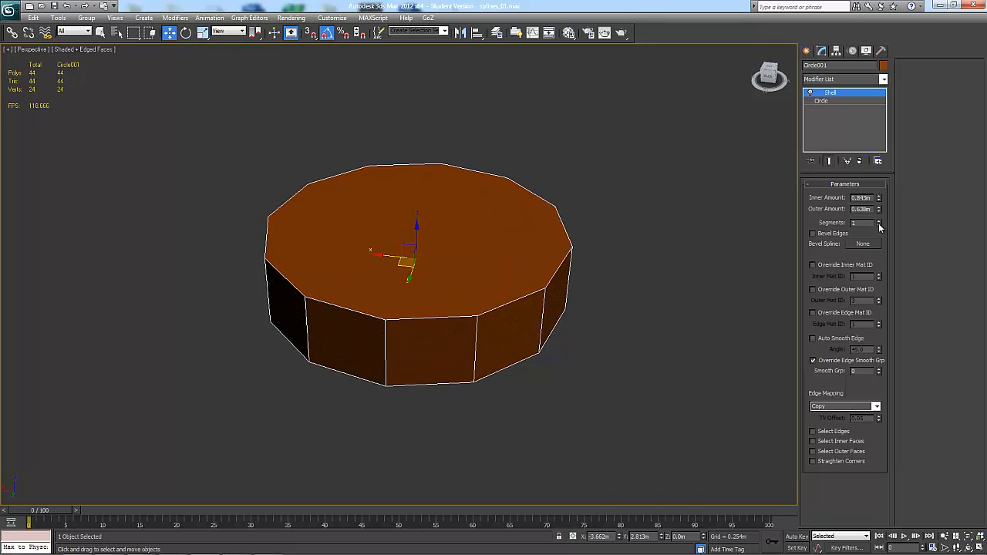
{"action": "left_click", "coordinate": [879, 221]}
{"action": "left_click", "coordinate": [879, 221]}
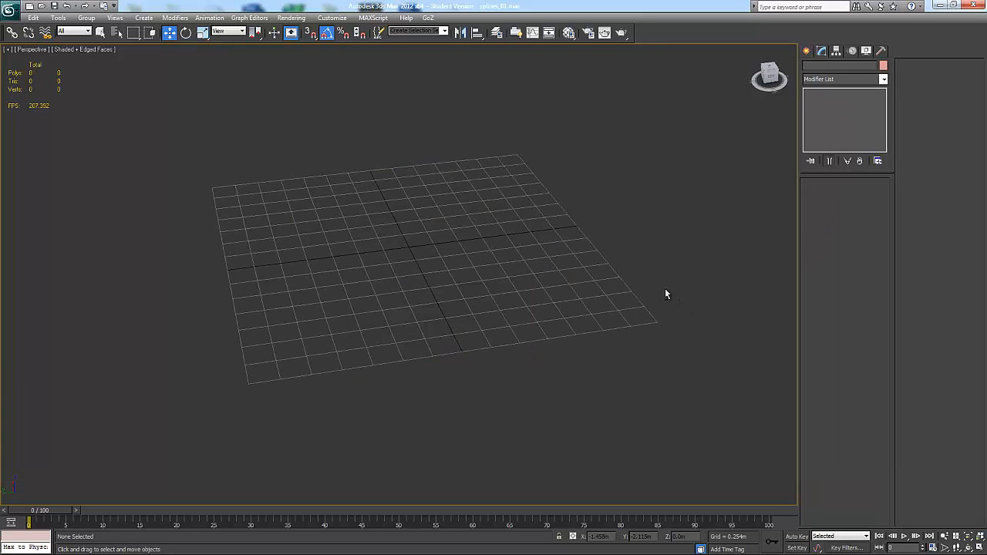
In the Left view, draw a three-point curved line from the origin to about 2.4 m across and 3.5 m high, with a Bezier middle point
{"action": "scroll", "coordinate": [659, 308], "scroll_direction": "down", "scroll_amount": 3}
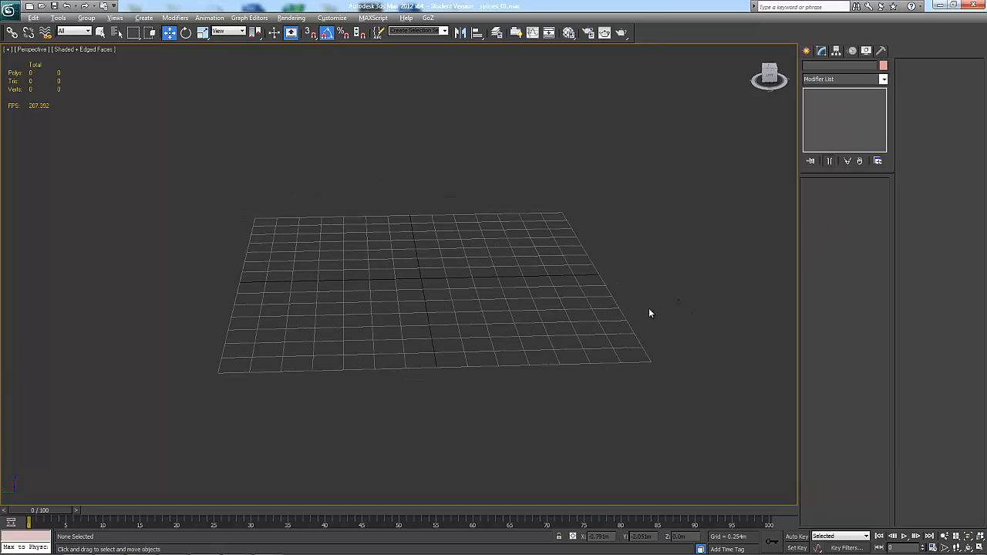
{"action": "middle_click_drag", "start_coordinate": [650, 309], "coordinate": [656, 306], "text": "alt"}
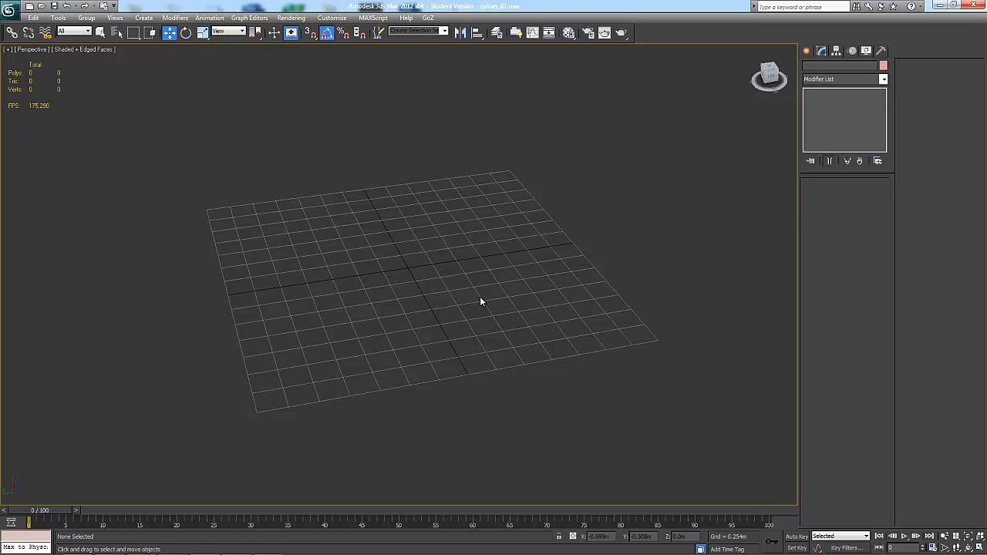
{"action": "key", "text": "l"}
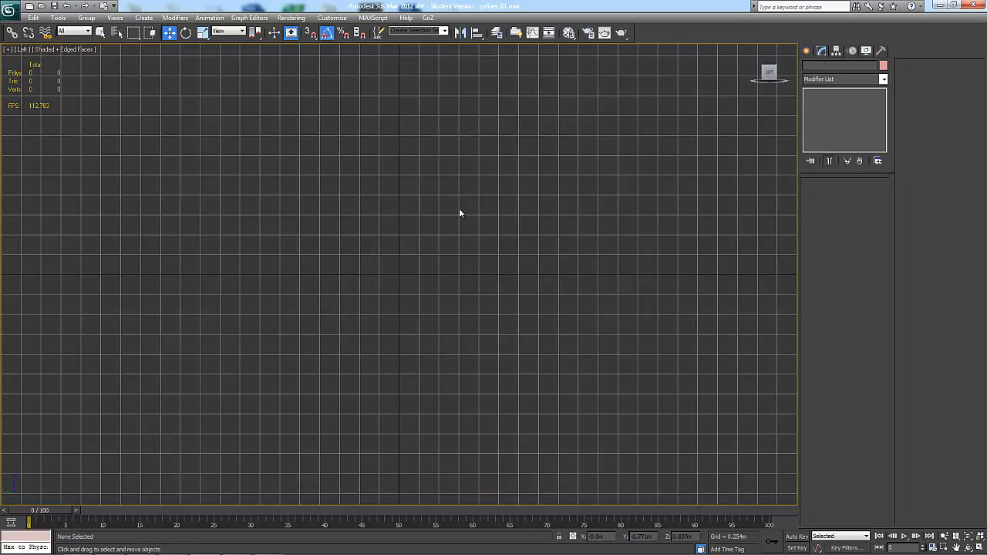
{"action": "middle_click_drag", "start_coordinate": [460, 210], "coordinate": [477, 321]}
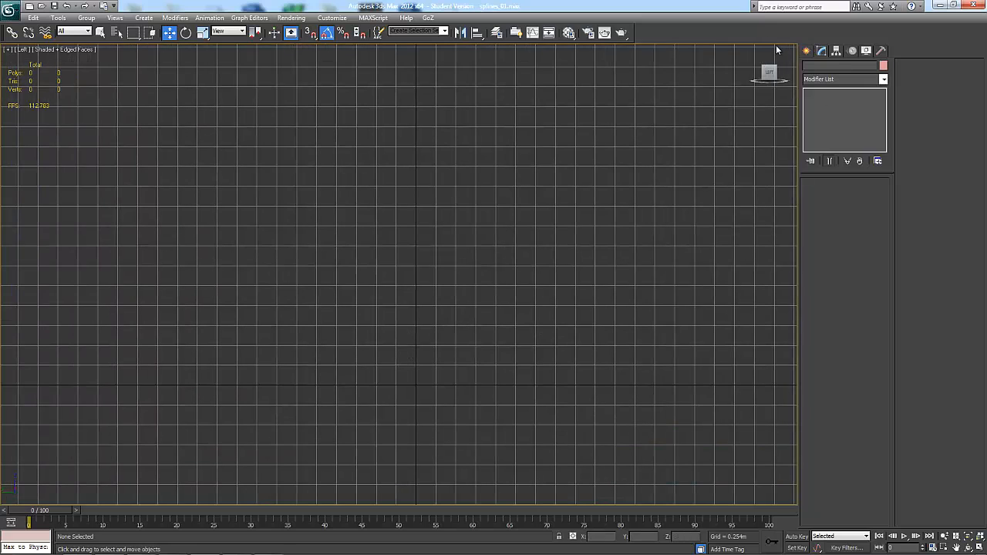
{"action": "left_click", "coordinate": [807, 50]}
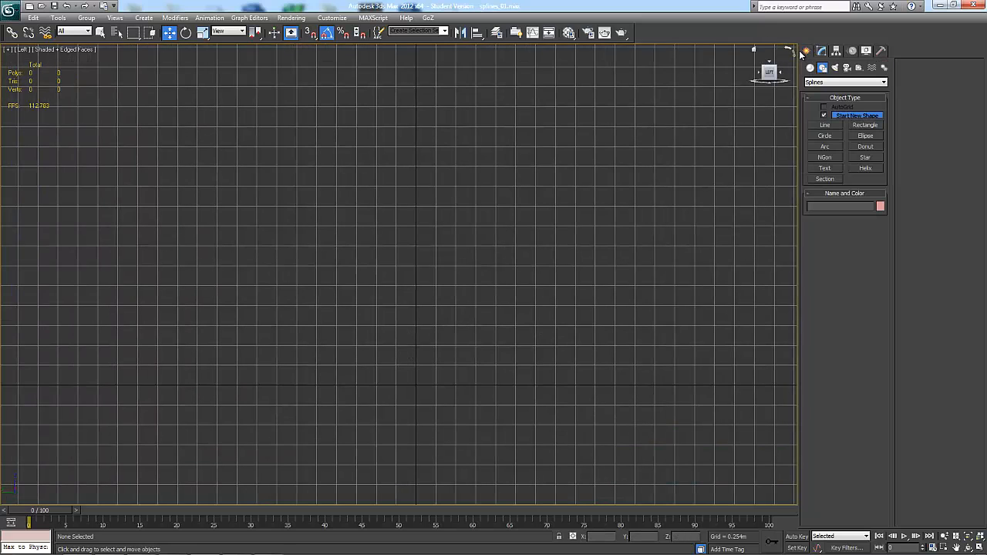
{"action": "left_click", "coordinate": [825, 125]}
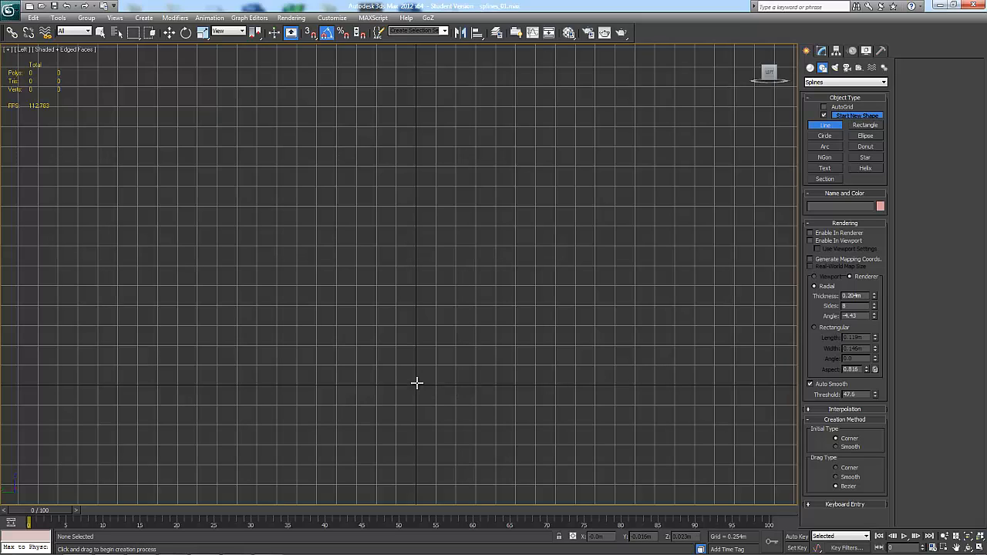
{"action": "left_click", "coordinate": [417, 383]}
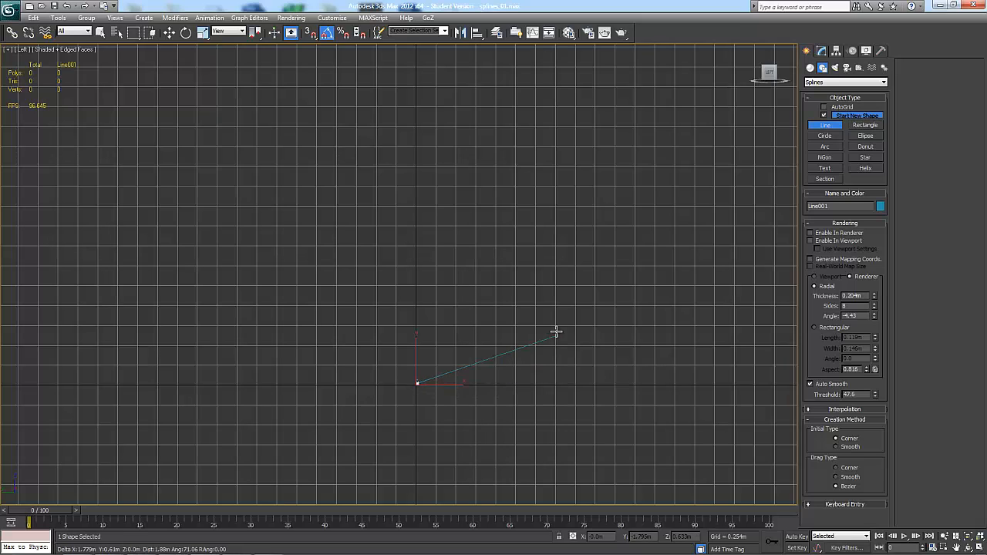
{"action": "left_click_drag", "start_coordinate": [563, 305], "coordinate": [601, 142]}
{"action": "left_click", "coordinate": [604, 113]}
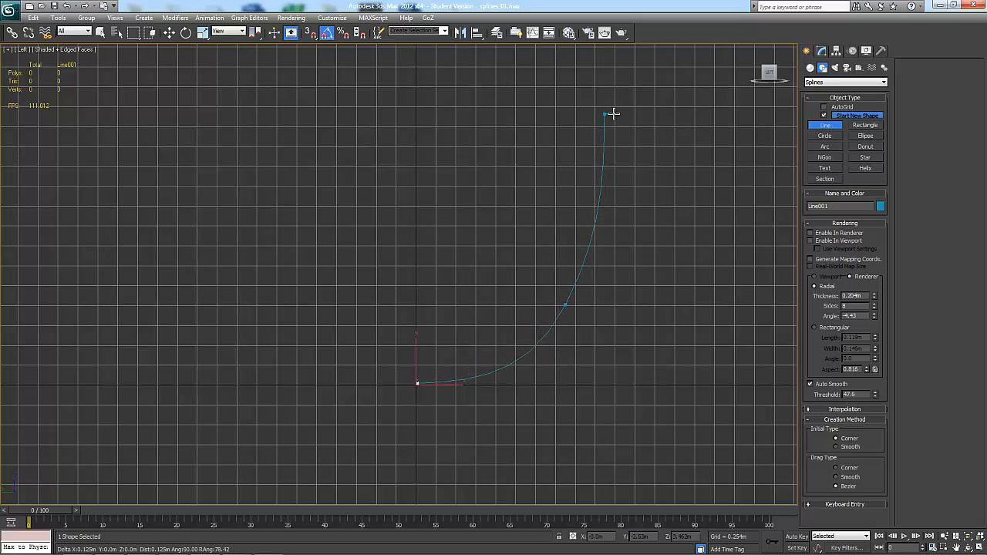
{"action": "right_click", "coordinate": [629, 115]}
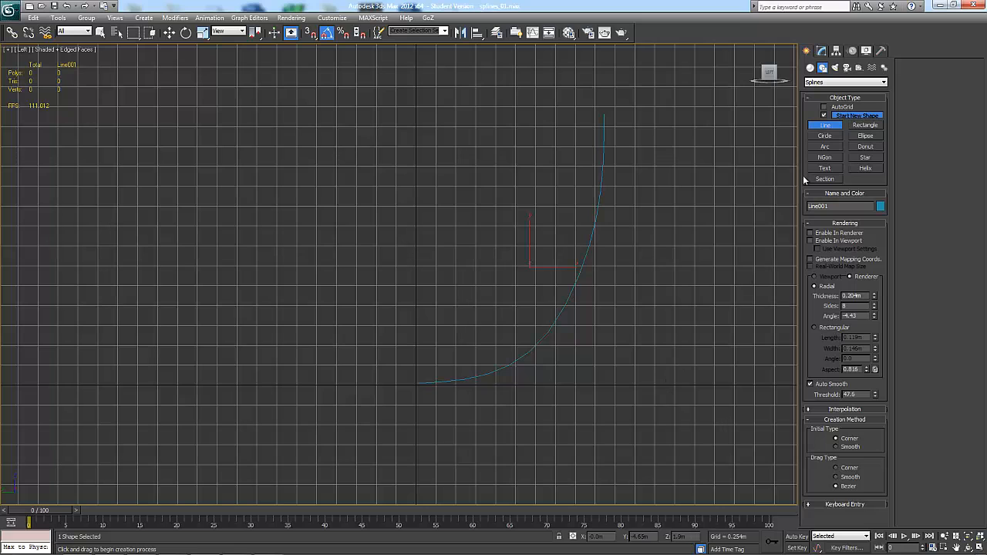
Return to the Perspective view and check the conversion options available for the curved line
{"action": "key", "text": "p"}
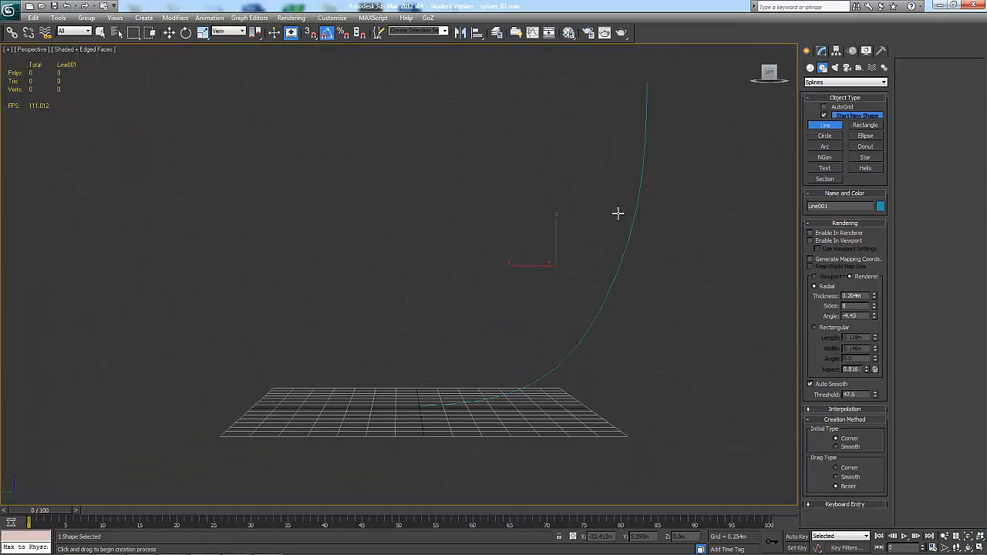
{"action": "mouse_move", "coordinate": [487, 309]}
{"action": "middle_mouse_down", "text": "alt"}
{"action": "mouse_move", "coordinate": [500, 324]}
{"action": "mouse_move", "coordinate": [467, 458]}
{"action": "mouse_move", "coordinate": [490, 327]}
{"action": "middle_mouse_up", "text": "alt"}
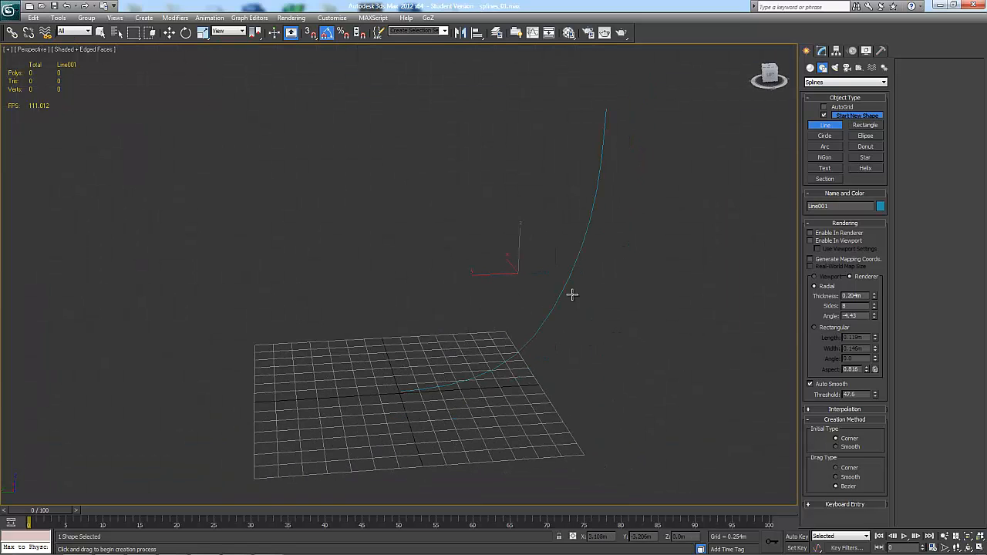
{"action": "key", "text": "w"}
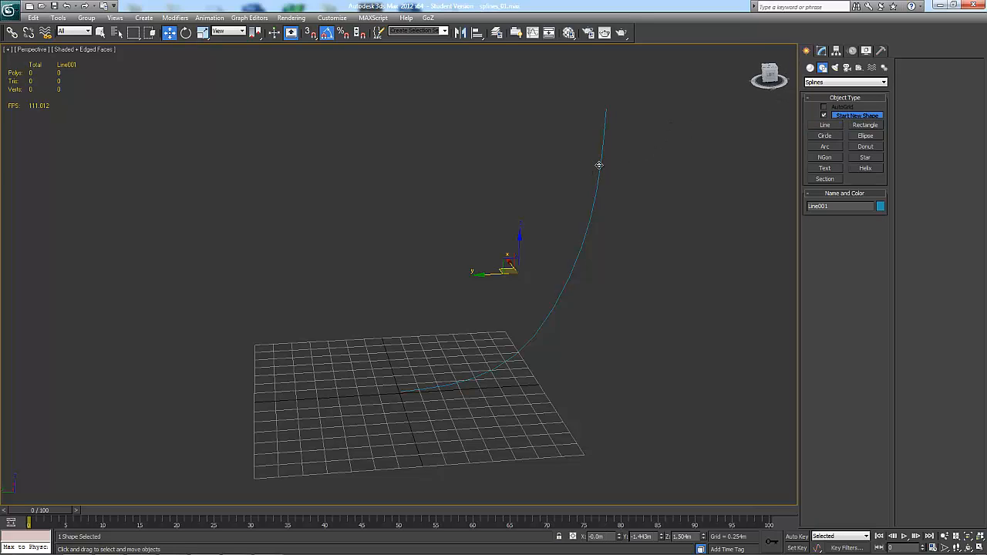
{"action": "right_click", "coordinate": [599, 164]}
{"action": "mouse_move", "coordinate": [628, 262]}
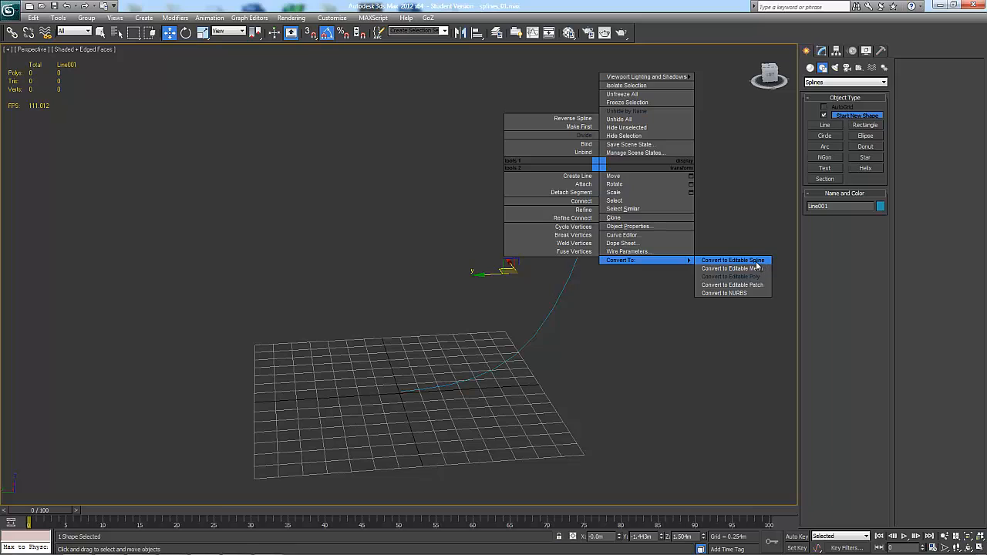
{"action": "left_click", "coordinate": [733, 261]}
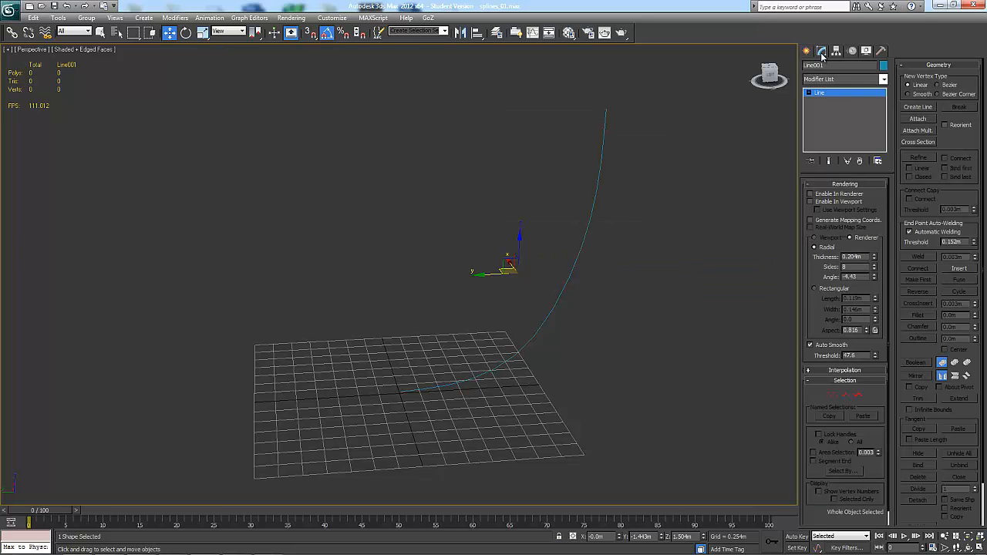
Select the whole curve at the Spline sub-object level and outline it into a thin closed profile
{"action": "left_click", "coordinate": [809, 93]}
{"action": "left_click", "coordinate": [832, 117]}
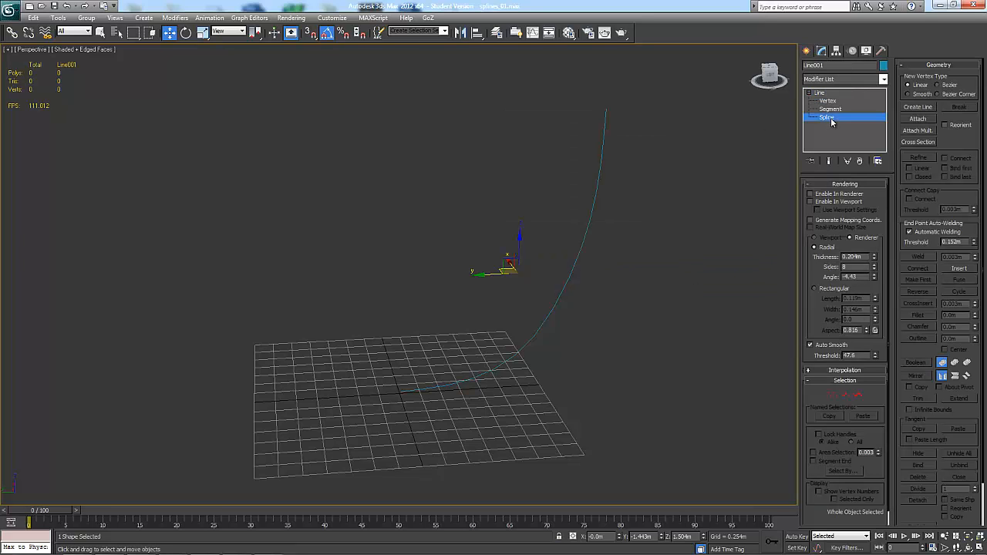
{"action": "scroll", "coordinate": [682, 225], "scroll_direction": "up", "scroll_amount": 1}
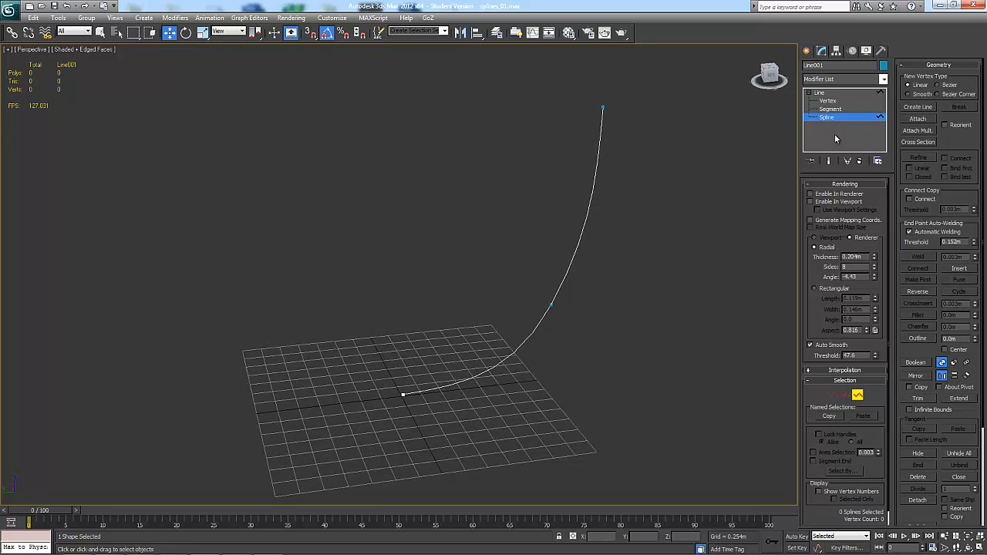
{"action": "left_click_drag", "start_coordinate": [665, 102], "coordinate": [340, 484]}
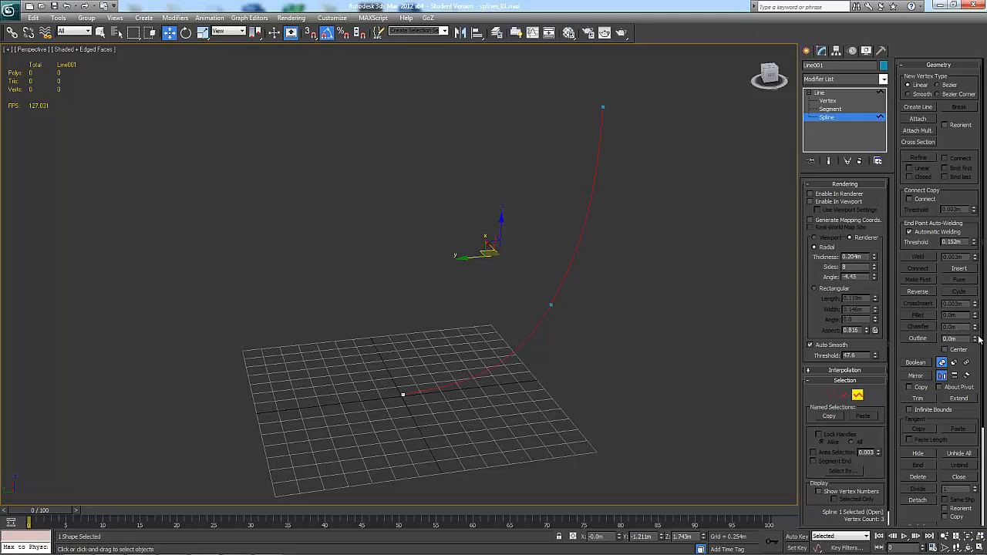
{"action": "left_click_drag", "start_coordinate": [977, 340], "coordinate": [974, 333]}
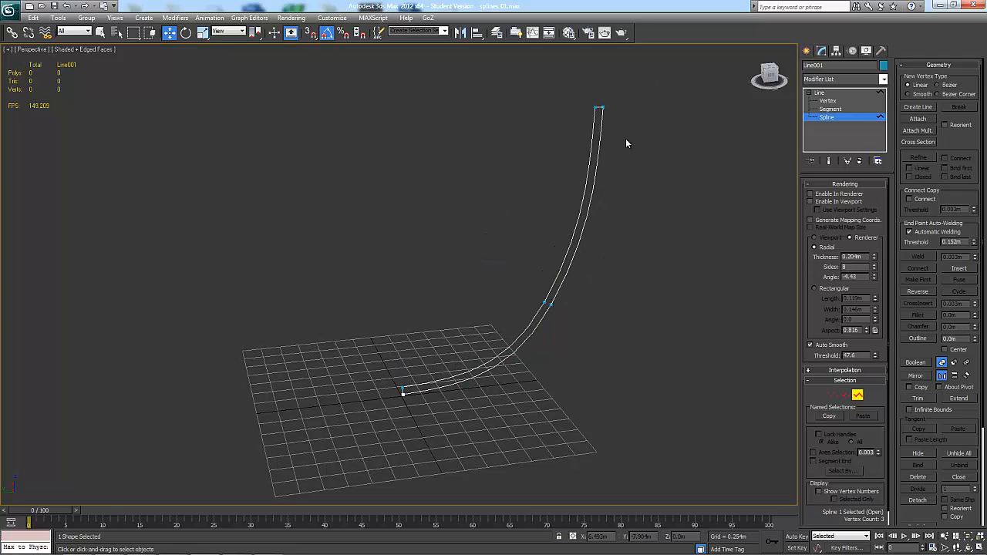
{"action": "middle_click_drag", "start_coordinate": [620, 348], "coordinate": [611, 335], "text": "alt"}
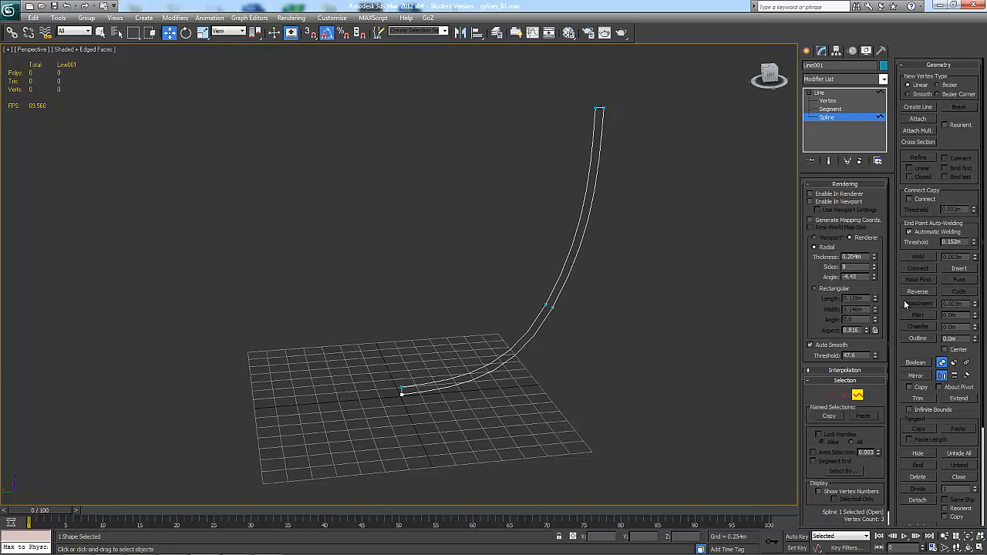
Return to the base level of the outlined line and apply a Lathe modifier, inspecting the revolved shape from several angles
{"action": "left_click", "coordinate": [820, 93]}
{"action": "middle_click_drag", "start_coordinate": [714, 218], "coordinate": [706, 228], "text": "alt"}
{"action": "left_click", "coordinate": [884, 80]}
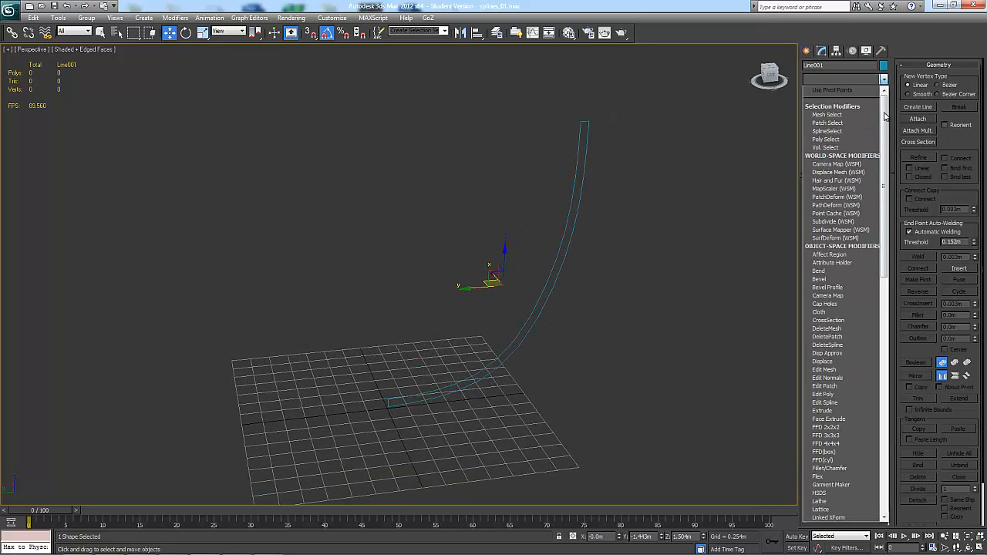
{"action": "left_click_drag", "start_coordinate": [886, 139], "coordinate": [894, 240]}
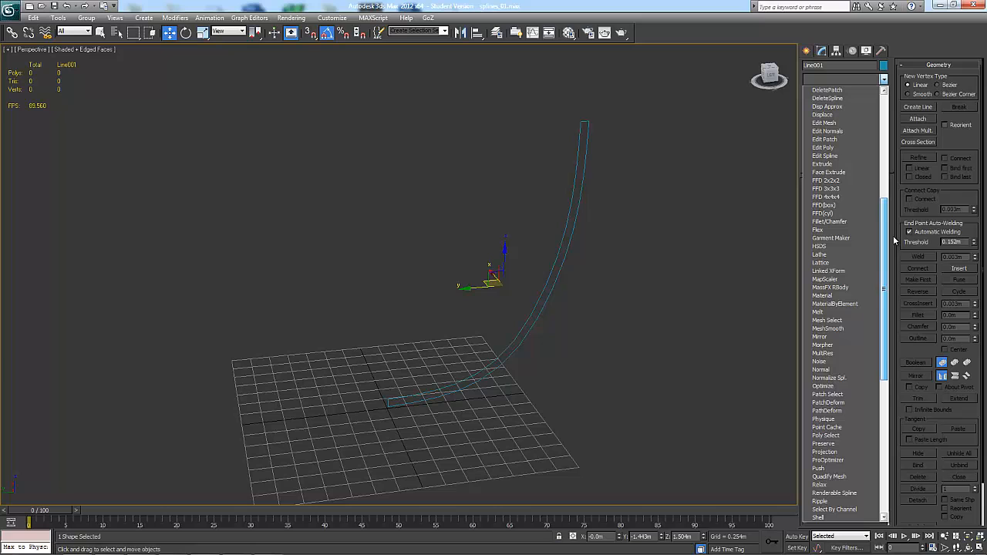
{"action": "left_click", "coordinate": [850, 255]}
{"action": "mouse_move", "coordinate": [677, 307]}
{"action": "middle_mouse_down", "text": "alt"}
{"action": "mouse_move", "coordinate": [673, 318]}
{"action": "mouse_move", "coordinate": [643, 324]}
{"action": "mouse_move", "coordinate": [626, 355]}
{"action": "mouse_move", "coordinate": [625, 302]}
{"action": "mouse_move", "coordinate": [537, 286]}
{"action": "middle_mouse_up", "text": "alt"}
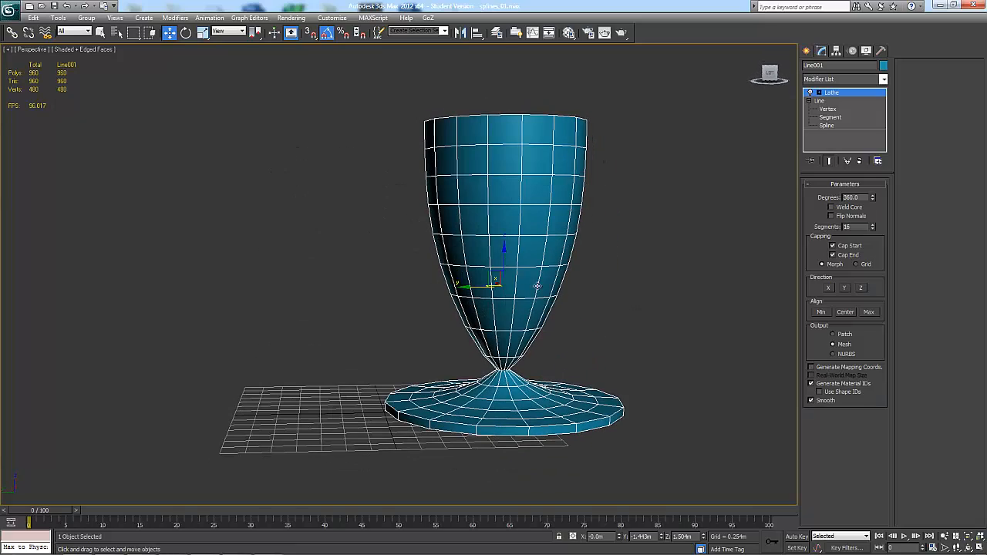
{"action": "middle_click_drag", "start_coordinate": [604, 253], "coordinate": [493, 272], "text": "alt"}
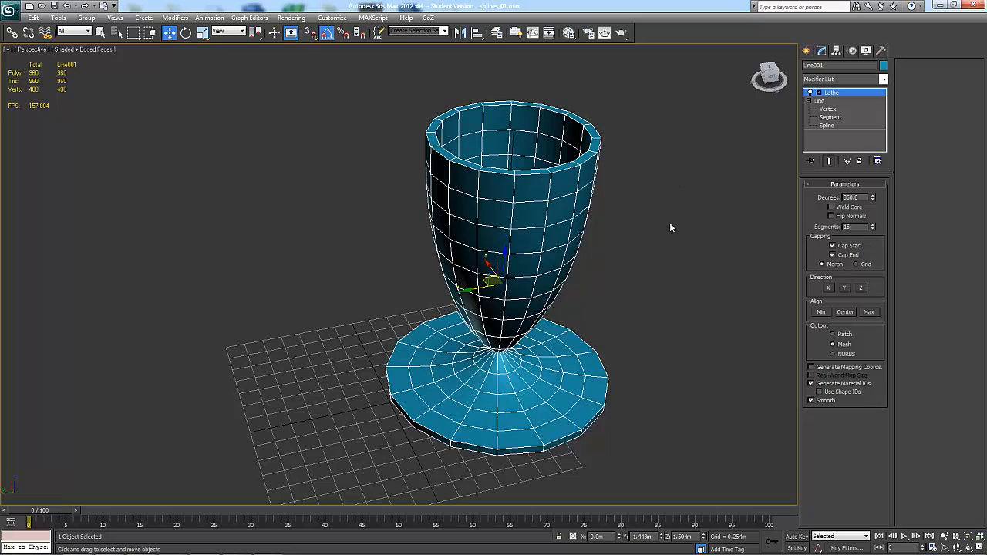
{"action": "middle_click_drag", "start_coordinate": [670, 224], "coordinate": [650, 192], "text": "alt"}
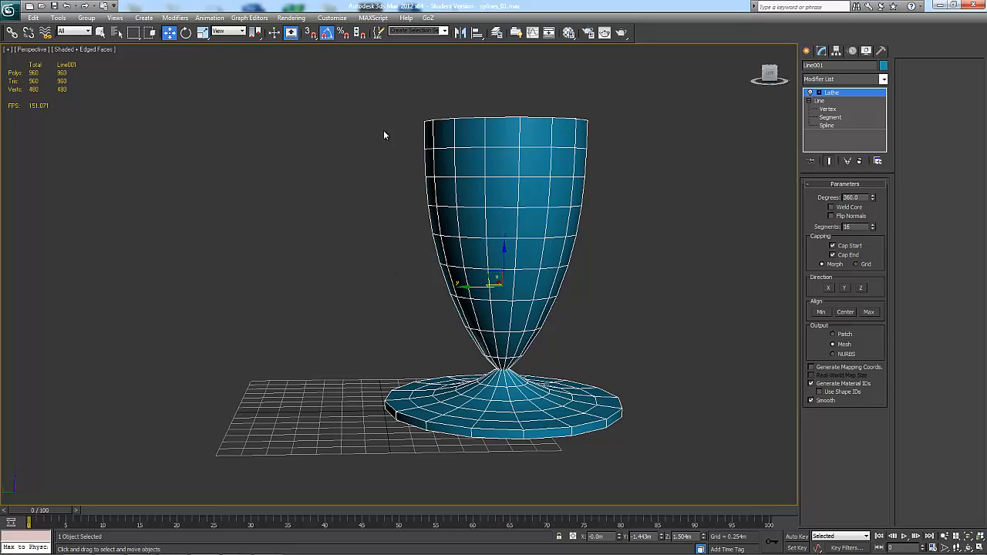
{"action": "middle_click_drag", "start_coordinate": [566, 300], "coordinate": [779, 123], "text": "alt"}
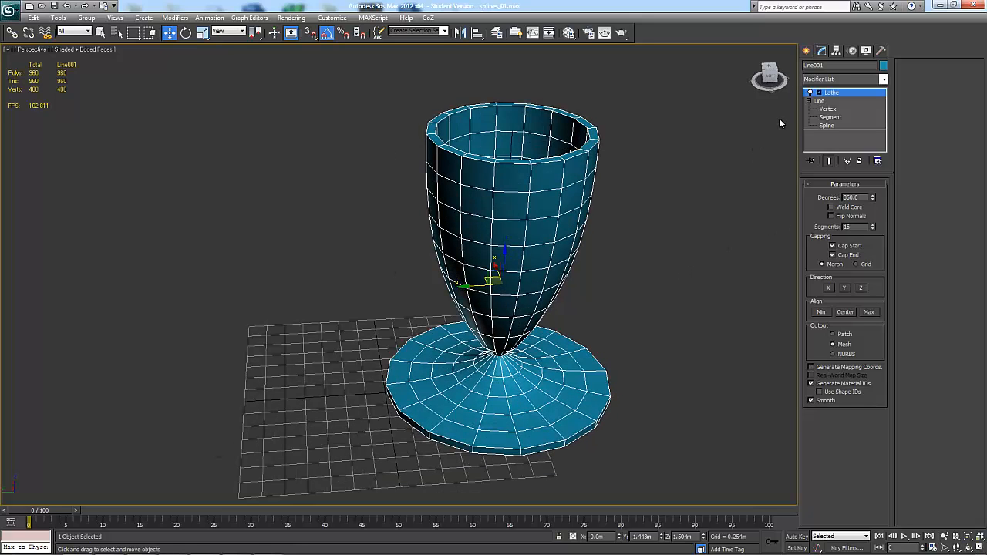
Move only the goblet's pivot to the world origin by setting its Y and Z positions to 0 m, and return to the Lathe settings
{"action": "left_click", "coordinate": [819, 100]}
{"action": "left_click", "coordinate": [836, 51]}
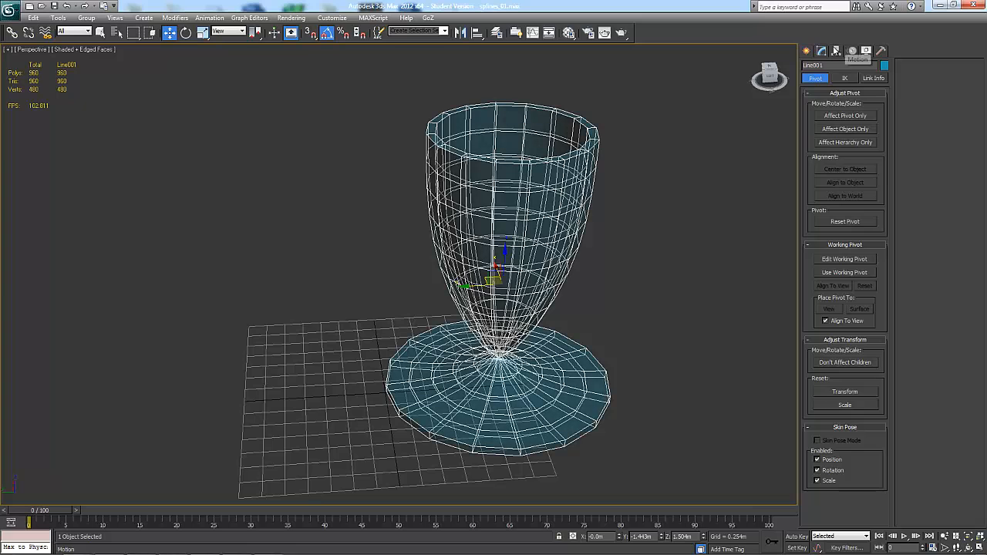
{"action": "left_click", "coordinate": [846, 117]}
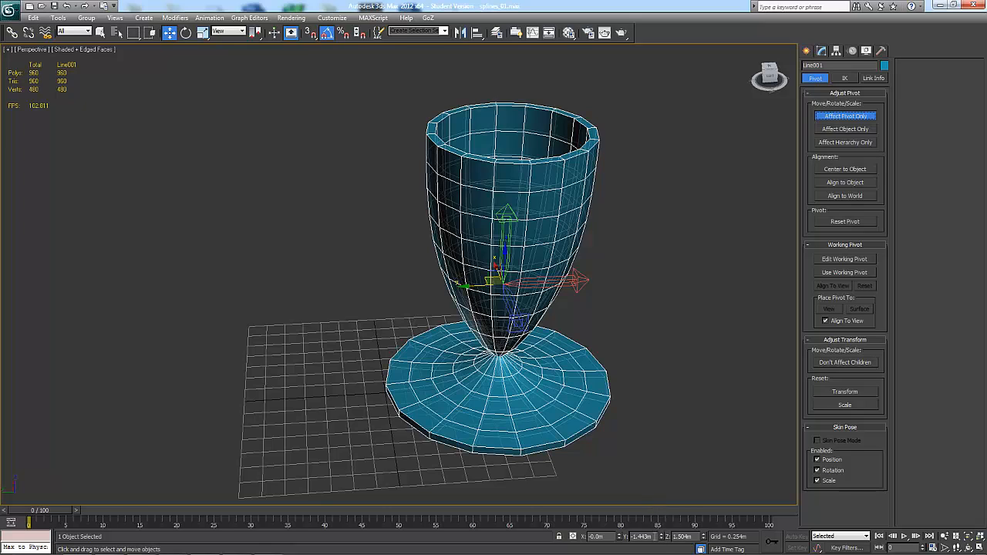
{"action": "right_click", "coordinate": [662, 537]}
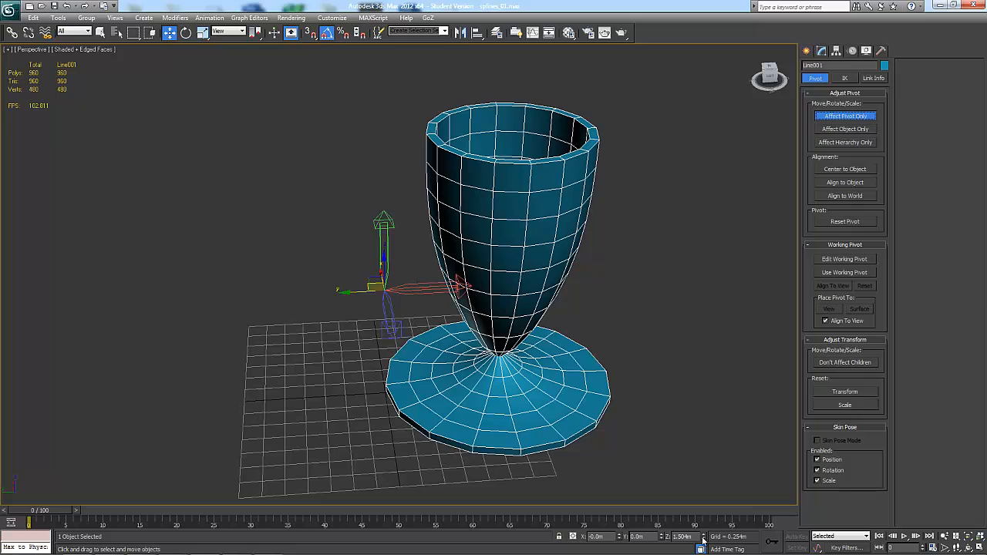
{"action": "right_click", "coordinate": [702, 539]}
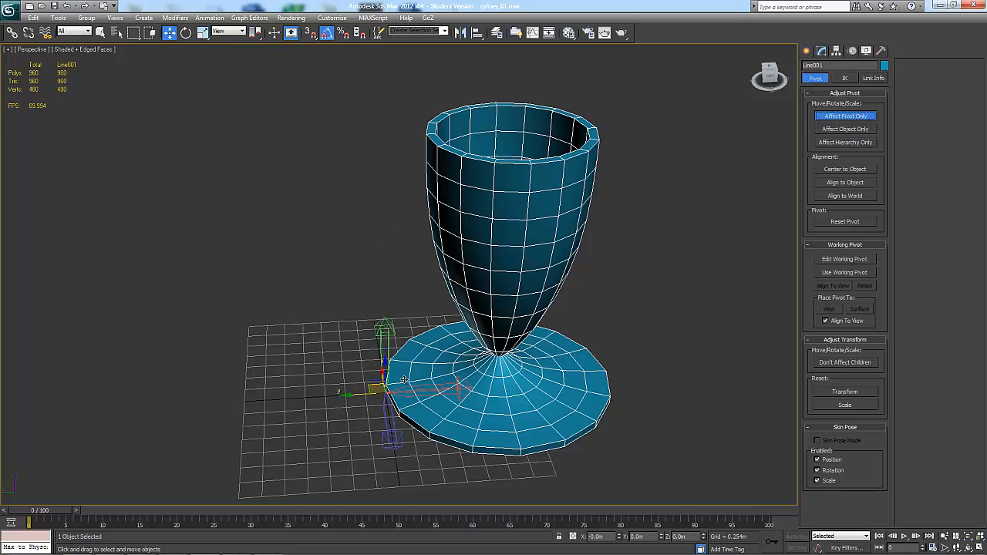
{"action": "left_click", "coordinate": [854, 115]}
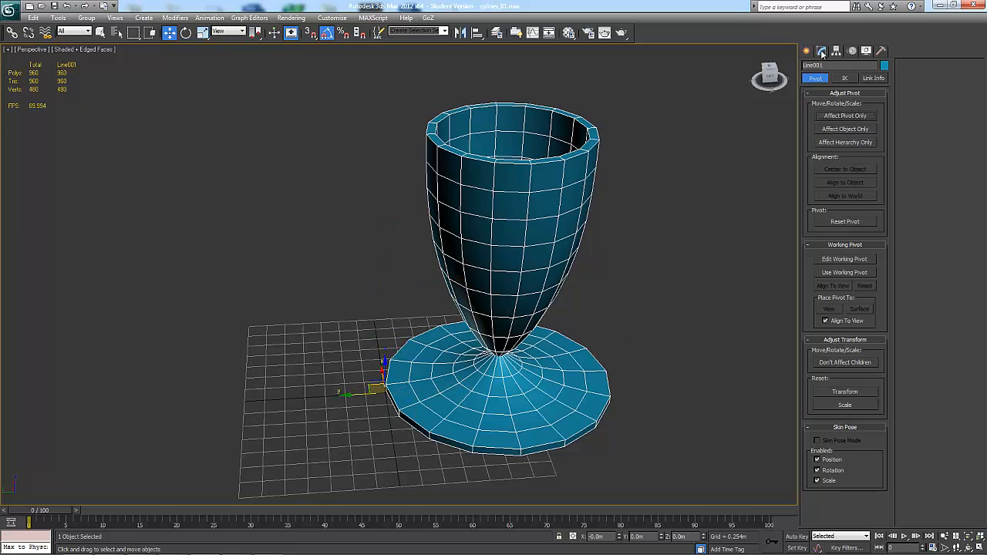
{"action": "left_click", "coordinate": [823, 51]}
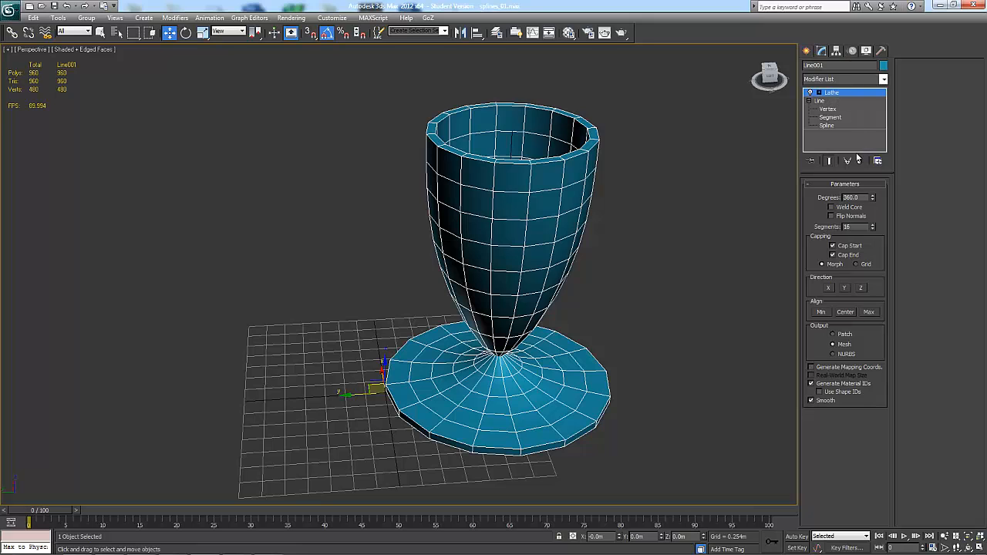
Delete the existing Lathe modifier from the outlined line and apply a fresh Lathe modifier
{"action": "left_click", "coordinate": [859, 159]}
{"action": "left_click", "coordinate": [884, 78]}
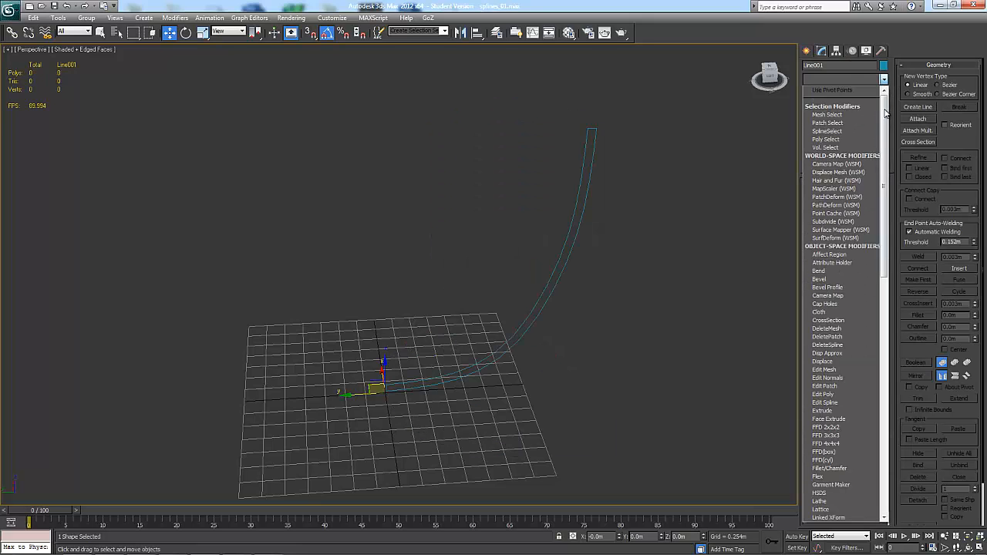
{"action": "left_click_drag", "start_coordinate": [885, 113], "coordinate": [859, 374]}
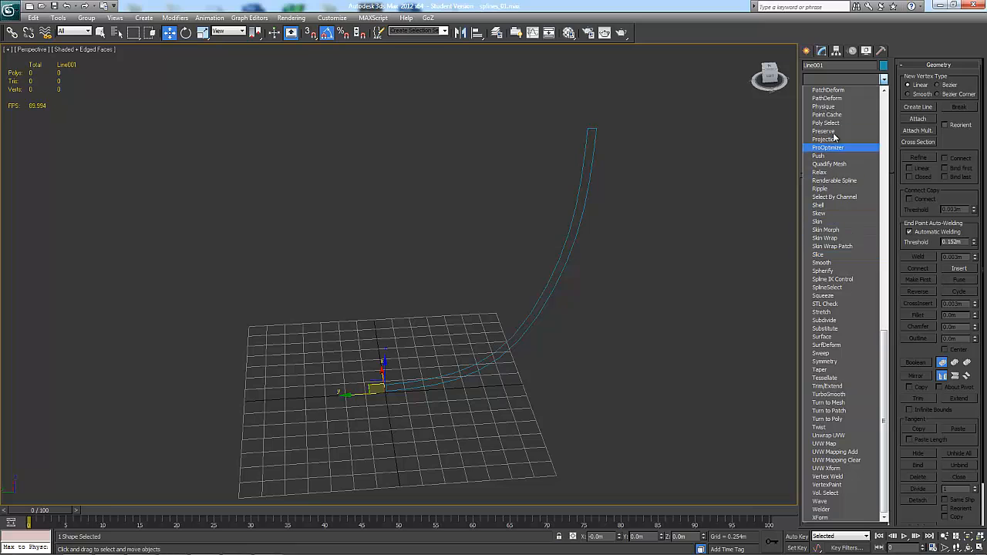
{"action": "scroll", "coordinate": [826, 343], "scroll_direction": "up", "scroll_amount": 3}
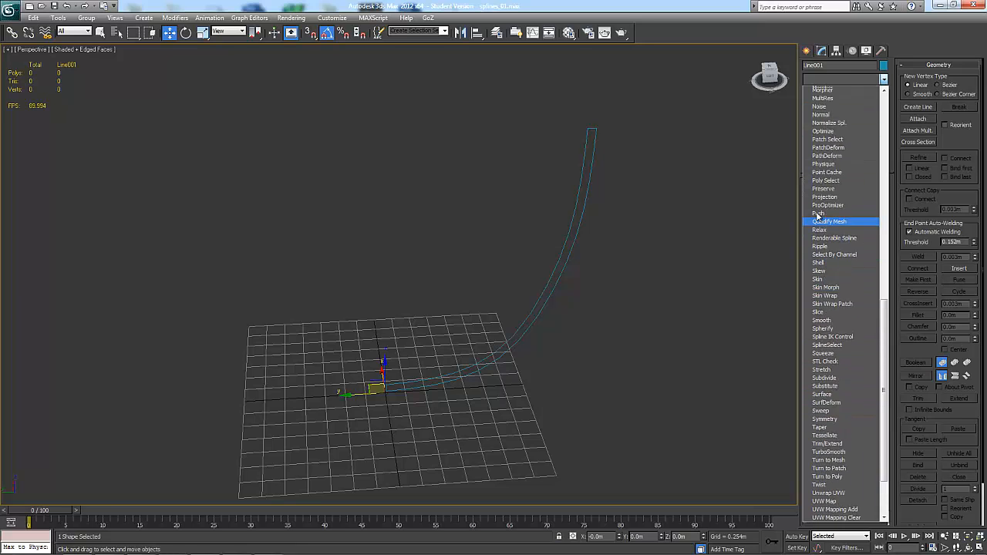
{"action": "scroll", "coordinate": [822, 160], "scroll_direction": "up", "scroll_amount": 5}
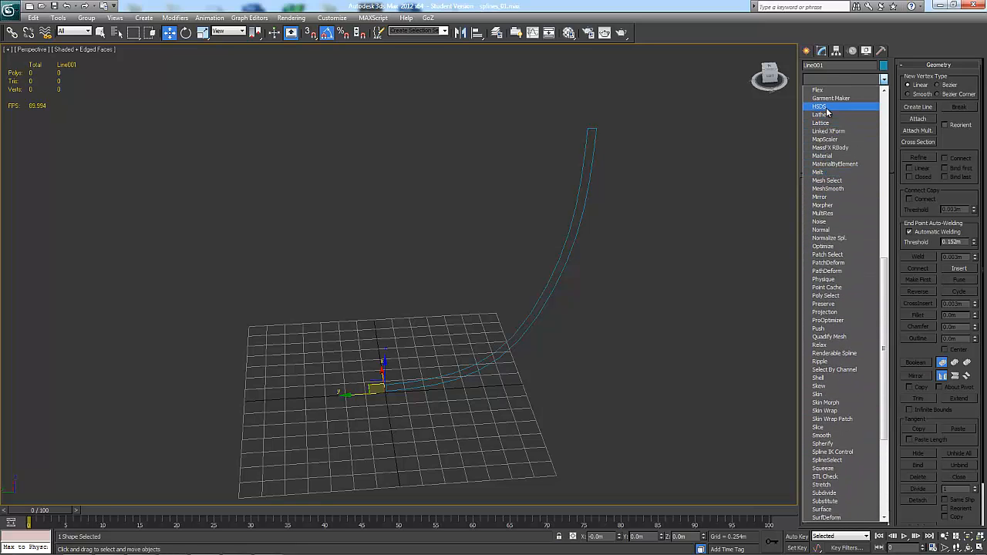
{"action": "left_click", "coordinate": [823, 114]}
Switch the viewport to shaded display, reselect the lathed bowl and inspect it from several angles
{"action": "left_click", "coordinate": [660, 306]}
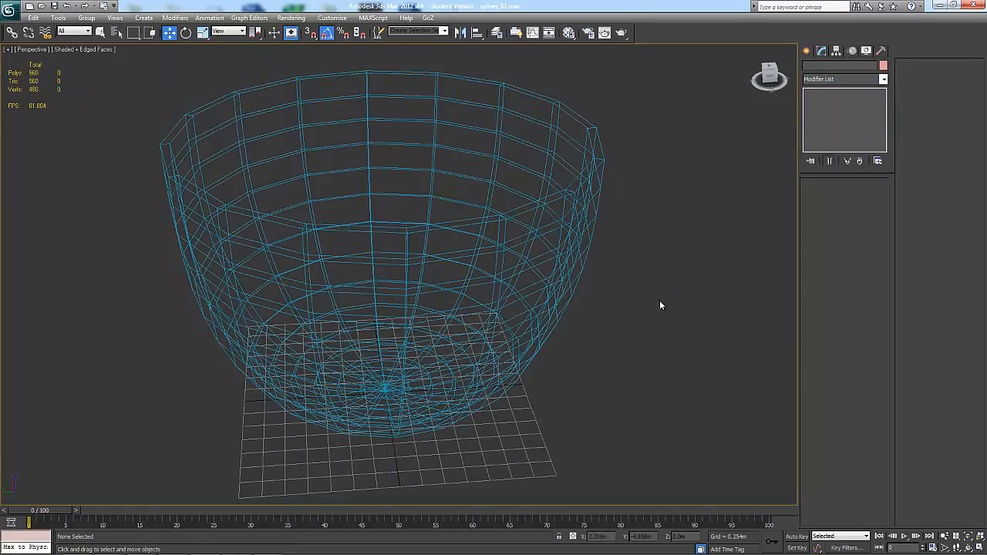
{"action": "key", "text": "F3"}
{"action": "mouse_move", "coordinate": [556, 282]}
{"action": "middle_mouse_down", "text": "alt"}
{"action": "mouse_move", "coordinate": [503, 311]}
{"action": "mouse_move", "coordinate": [505, 327]}
{"action": "mouse_move", "coordinate": [524, 269]}
{"action": "middle_mouse_up", "text": "alt"}
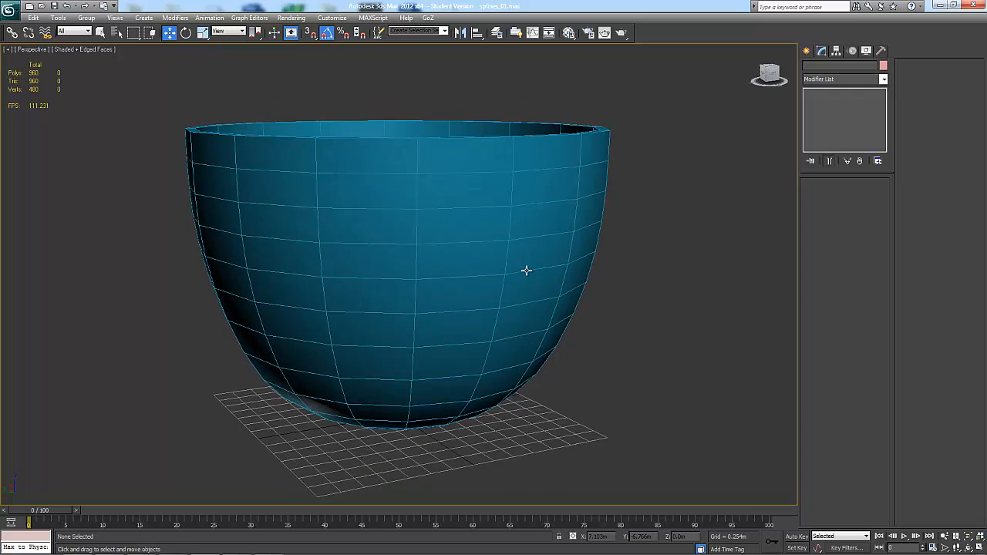
{"action": "left_click", "coordinate": [525, 269]}
{"action": "mouse_move", "coordinate": [611, 288]}
{"action": "middle_mouse_down", "text": "alt"}
{"action": "mouse_move", "coordinate": [566, 301]}
{"action": "mouse_move", "coordinate": [602, 302]}
{"action": "middle_mouse_up", "text": "alt"}
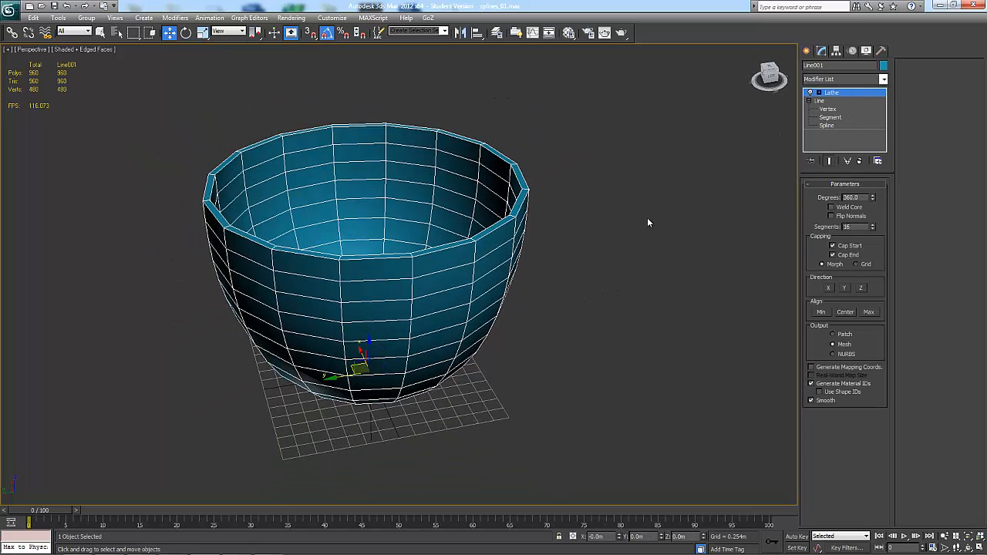
{"action": "middle_click_drag", "start_coordinate": [648, 220], "coordinate": [628, 209], "text": "alt"}
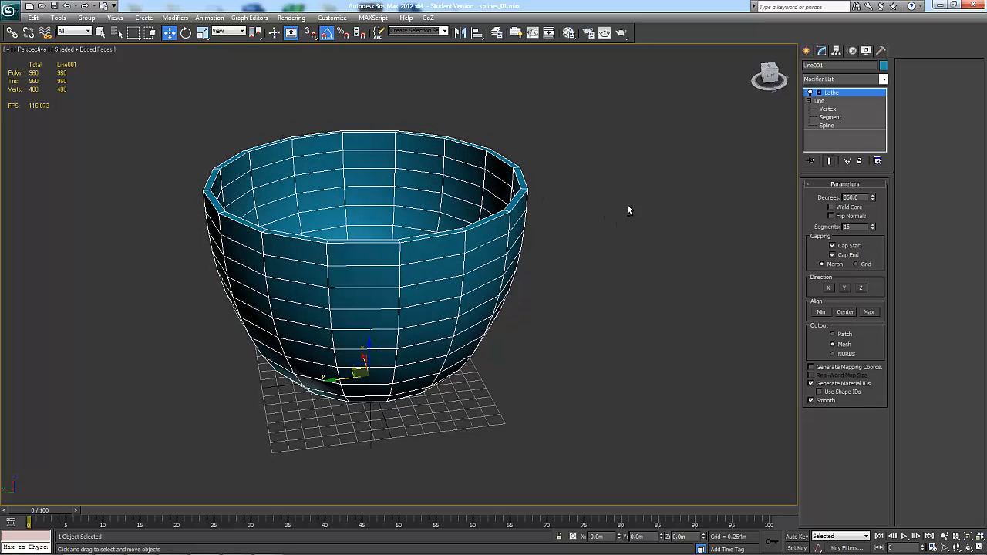
Select the two vertices at the upper end of the line's profile and fillet them until the rim is fully rounded
{"action": "left_click", "coordinate": [820, 101]}
{"action": "middle_click_drag", "start_coordinate": [672, 168], "coordinate": [609, 201]}
{"action": "scroll", "coordinate": [609, 200], "scroll_direction": "up", "scroll_amount": 3}
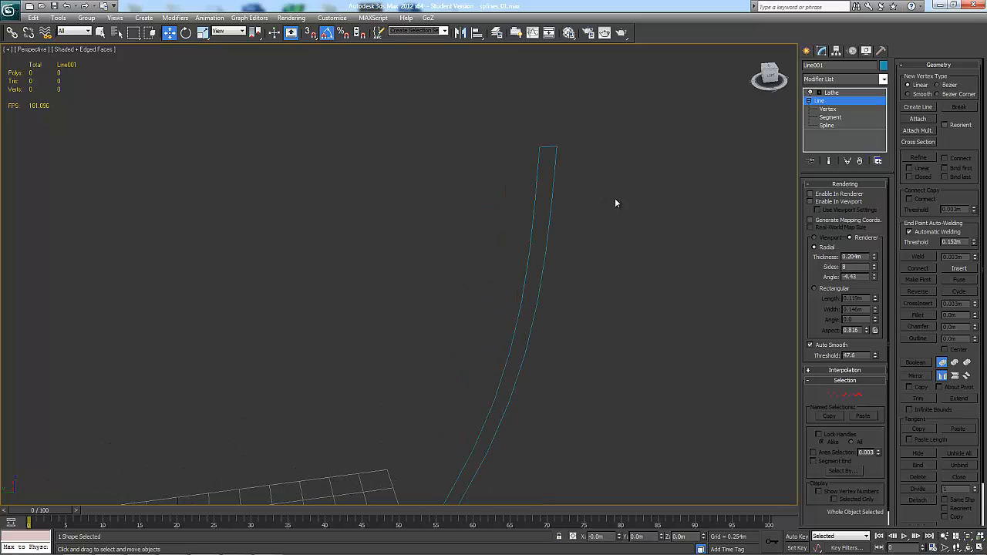
{"action": "scroll", "coordinate": [694, 201], "scroll_direction": "up", "scroll_amount": 8}
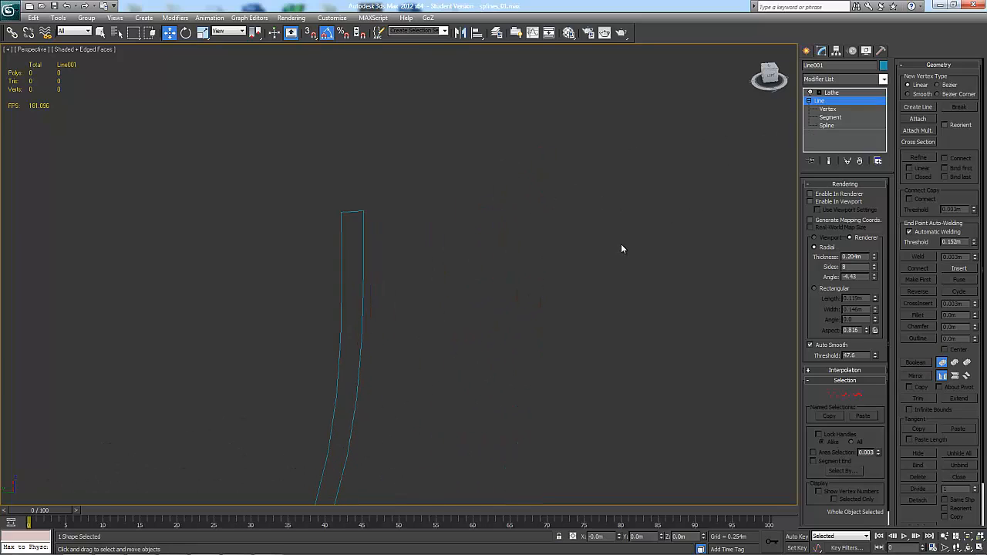
{"action": "middle_click_drag", "start_coordinate": [572, 209], "coordinate": [741, 285]}
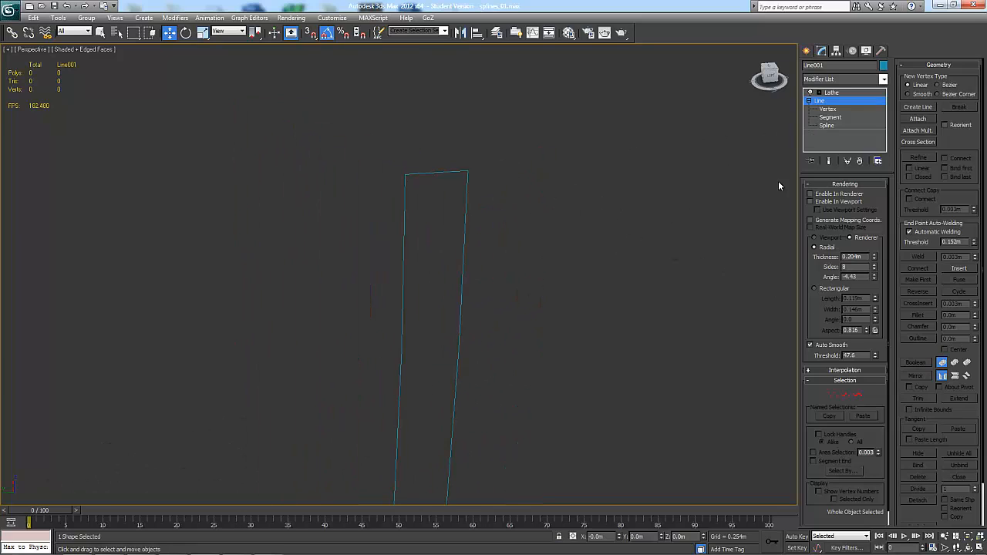
{"action": "left_click", "coordinate": [830, 118]}
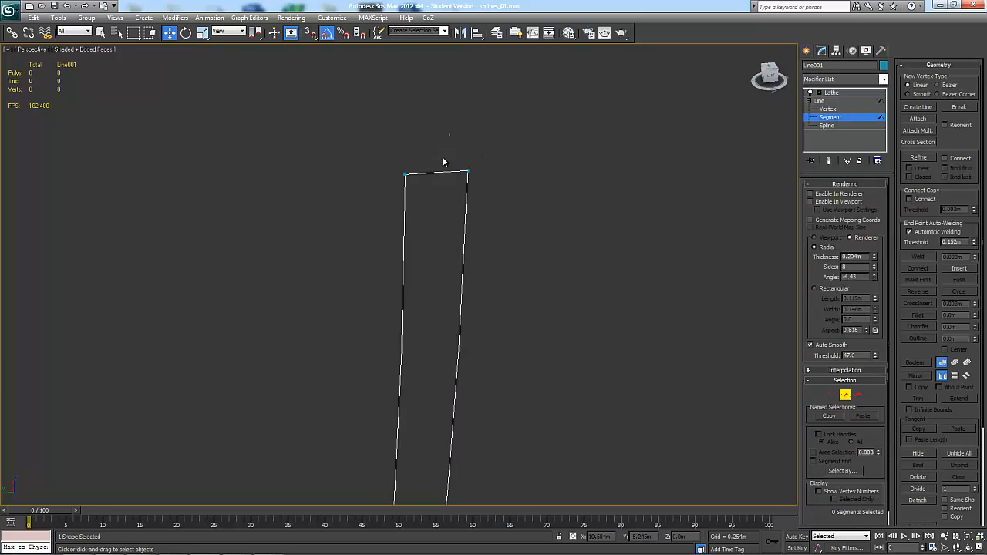
{"action": "left_click", "coordinate": [443, 171]}
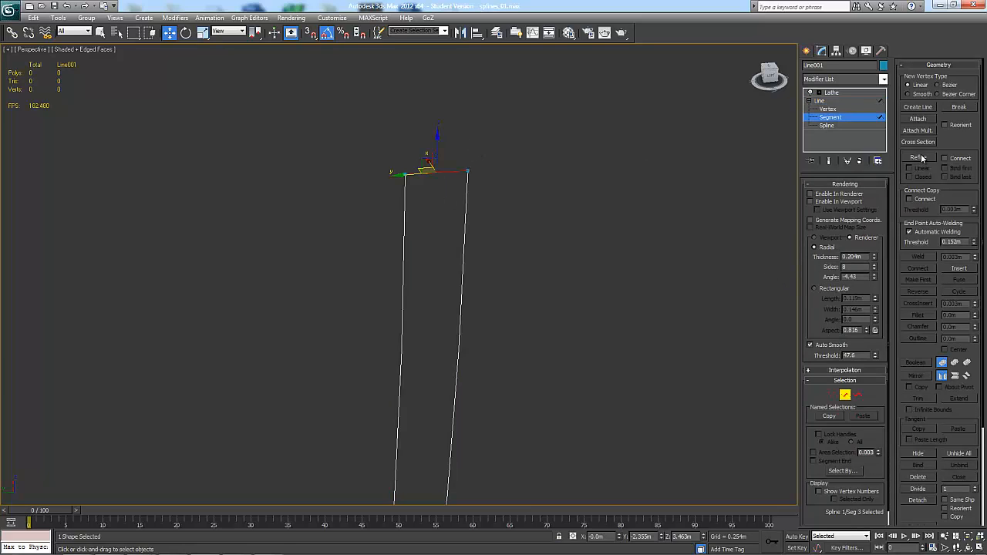
{"action": "left_click", "coordinate": [821, 108]}
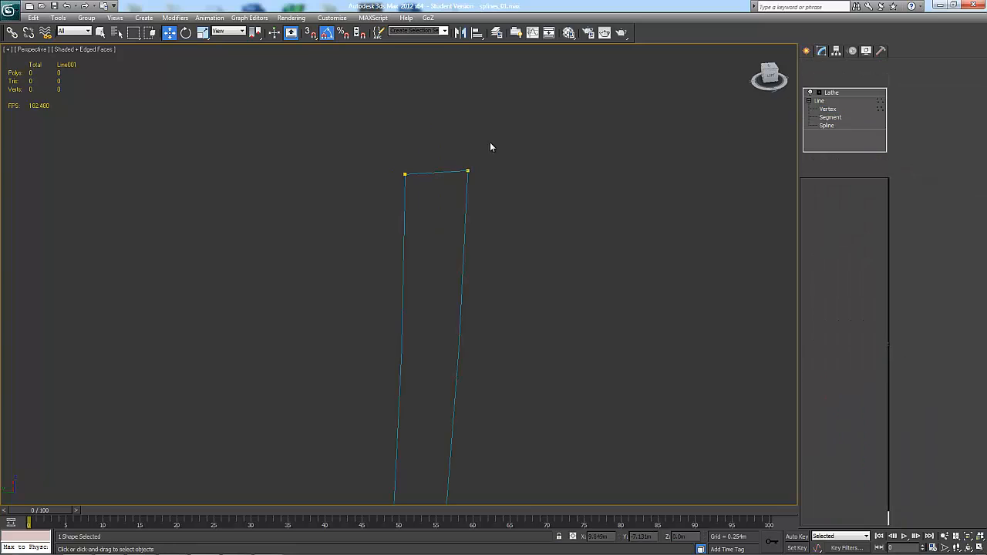
{"action": "left_click_drag", "start_coordinate": [381, 146], "coordinate": [514, 182]}
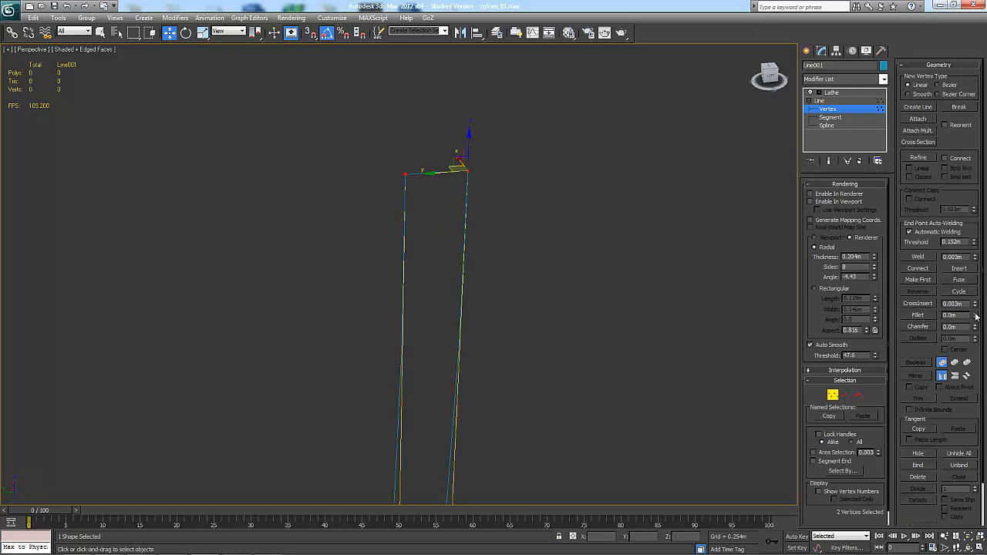
{"action": "left_click_drag", "start_coordinate": [976, 316], "coordinate": [968, 309]}
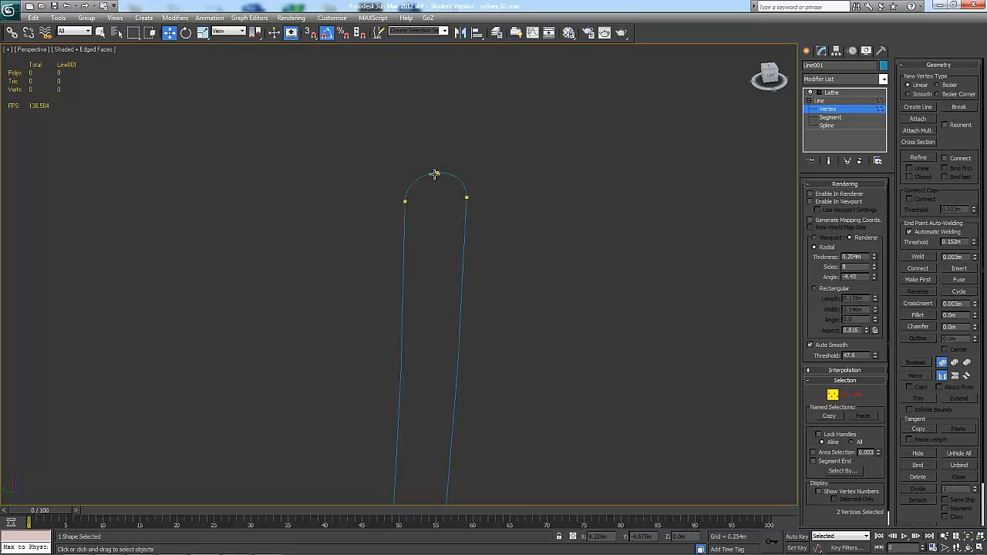
Weld the overlapping vertices at the peak of the rounded rim and return to the Lathe level
{"action": "left_click_drag", "start_coordinate": [446, 158], "coordinate": [425, 192]}
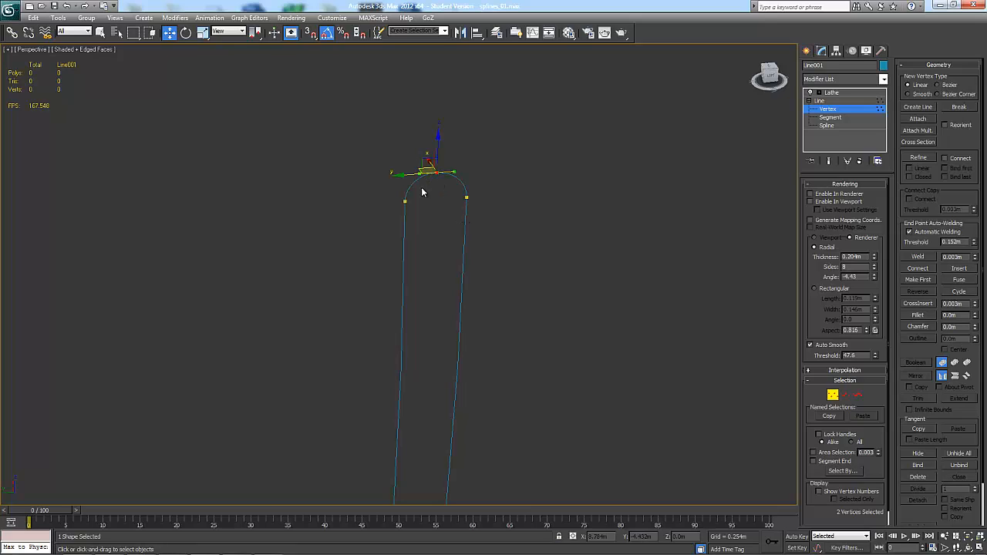
{"action": "left_click", "coordinate": [918, 256]}
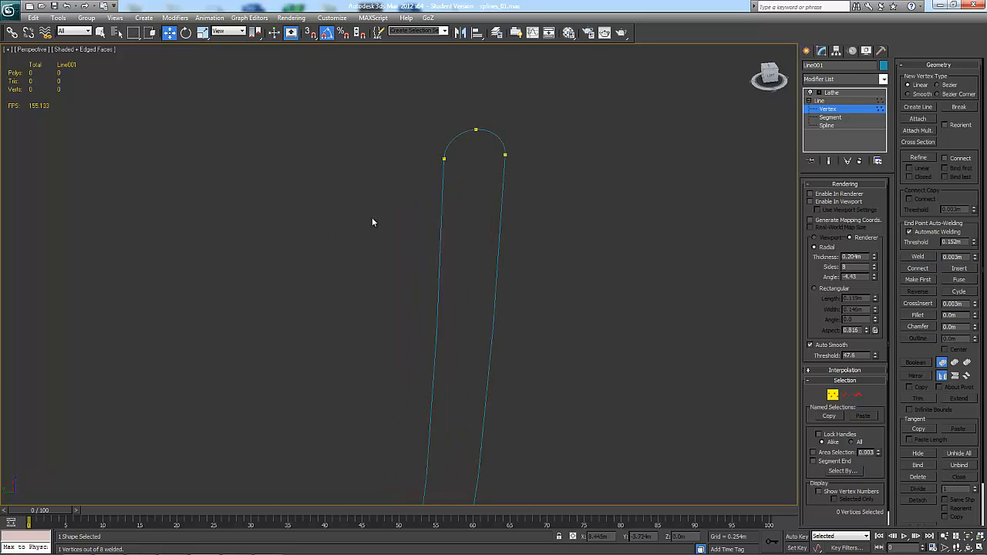
{"action": "left_click", "coordinate": [836, 394]}
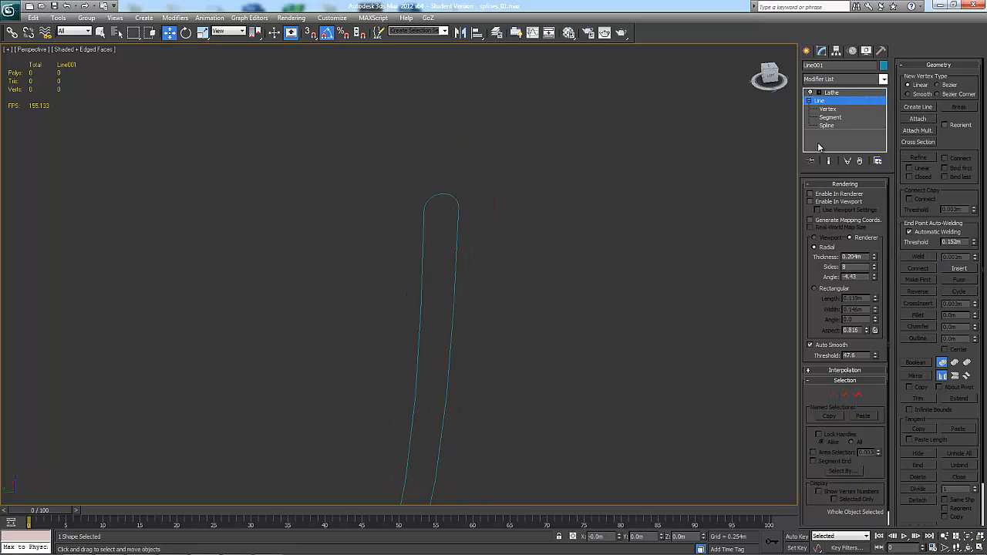
{"action": "left_click", "coordinate": [827, 93]}
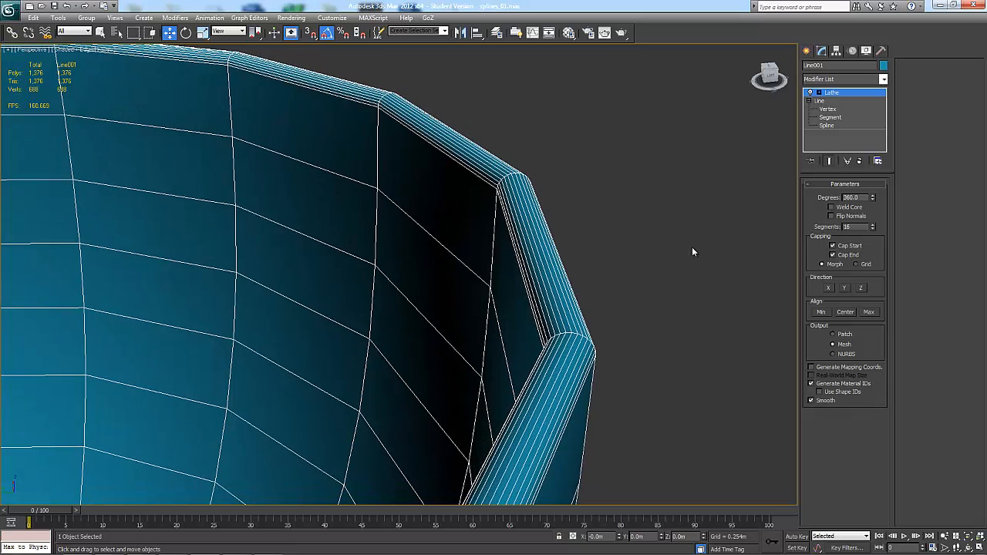
Turn off the edged faces display and inspect the bowl's smooth shape from above and the side
{"action": "scroll", "coordinate": [663, 305], "scroll_direction": "down", "scroll_amount": 1}
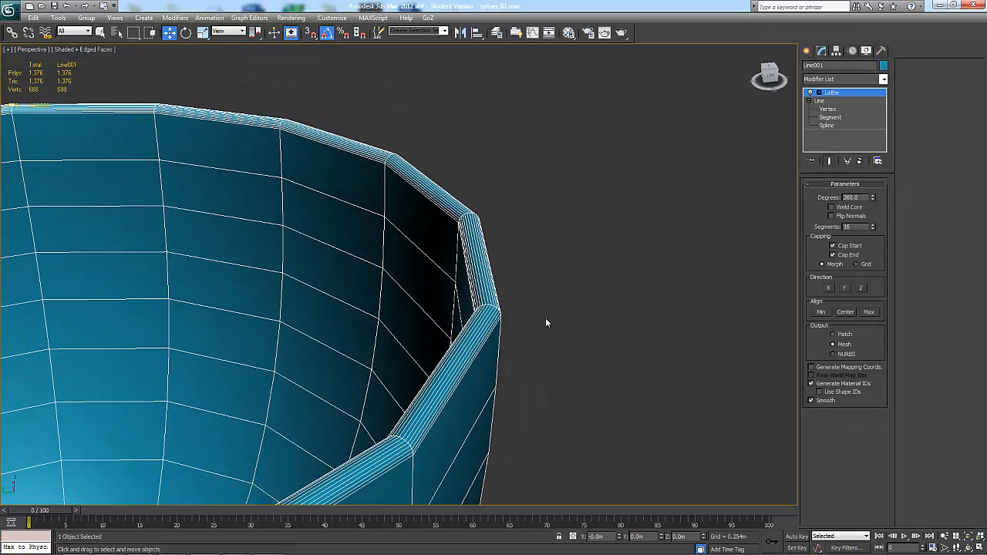
{"action": "key", "text": "F4"}
{"action": "mouse_move", "coordinate": [569, 320]}
{"action": "middle_mouse_down", "text": "alt"}
{"action": "mouse_move", "coordinate": [645, 293]}
{"action": "mouse_move", "coordinate": [555, 319]}
{"action": "mouse_move", "coordinate": [545, 284]}
{"action": "mouse_move", "coordinate": [546, 326]}
{"action": "mouse_move", "coordinate": [484, 363]}
{"action": "mouse_move", "coordinate": [670, 295]}
{"action": "mouse_move", "coordinate": [768, 198]}
{"action": "middle_mouse_up", "text": "alt"}
{"action": "middle_click_drag", "start_coordinate": [699, 226], "coordinate": [663, 181], "text": "alt"}
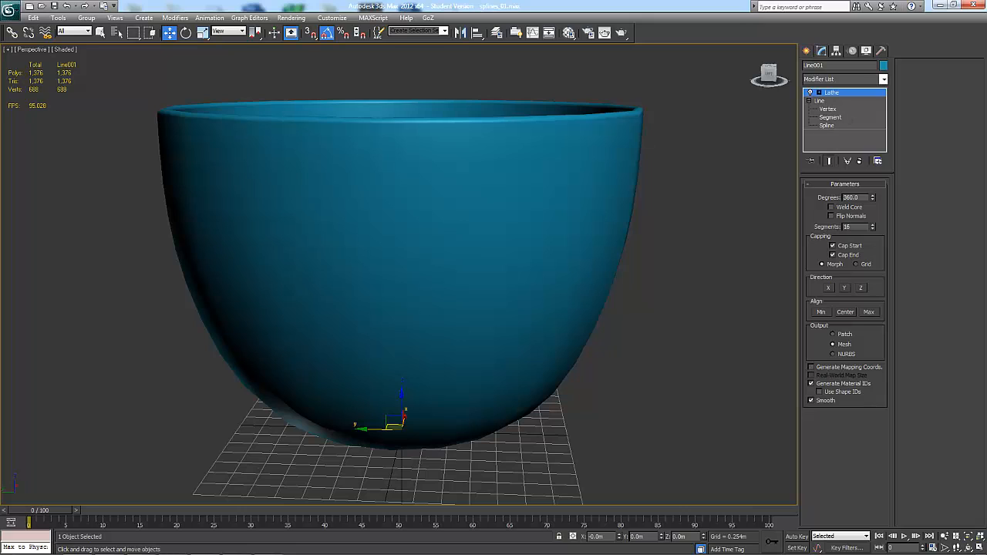
Refine the base line by adding a vertex on both the inner and outer curves of the profile's upper half
{"action": "left_click", "coordinate": [821, 101]}
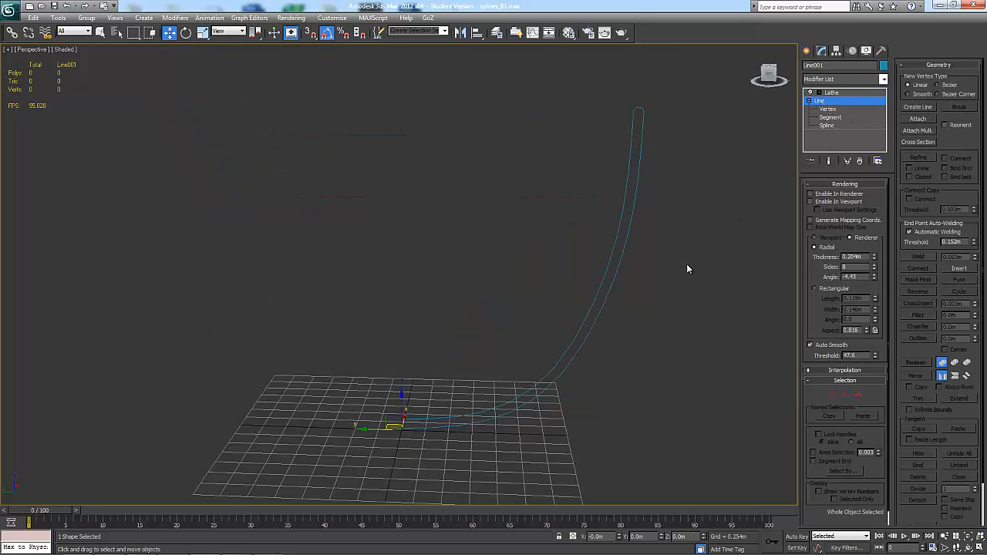
{"action": "middle_click_drag", "start_coordinate": [687, 264], "coordinate": [764, 212], "text": "alt"}
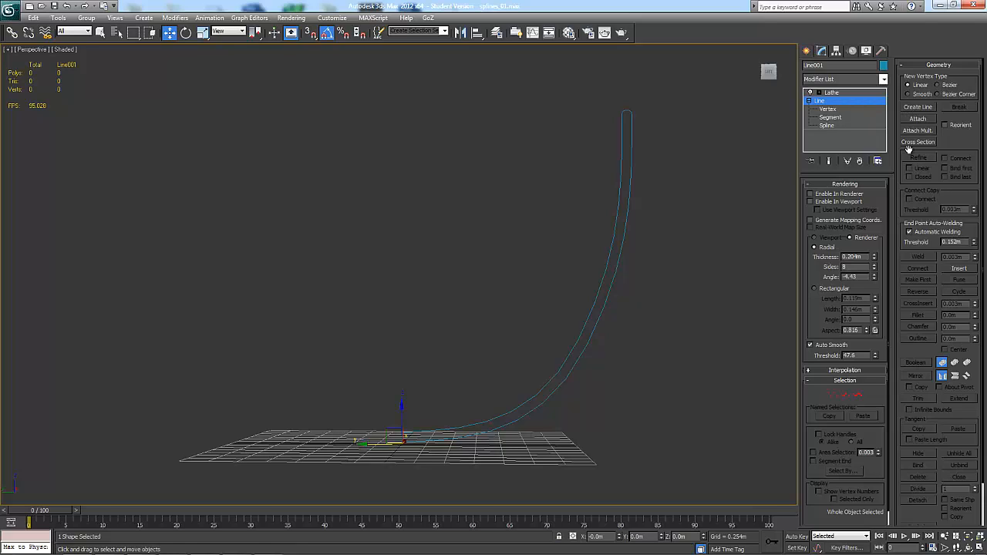
{"action": "left_click", "coordinate": [833, 395]}
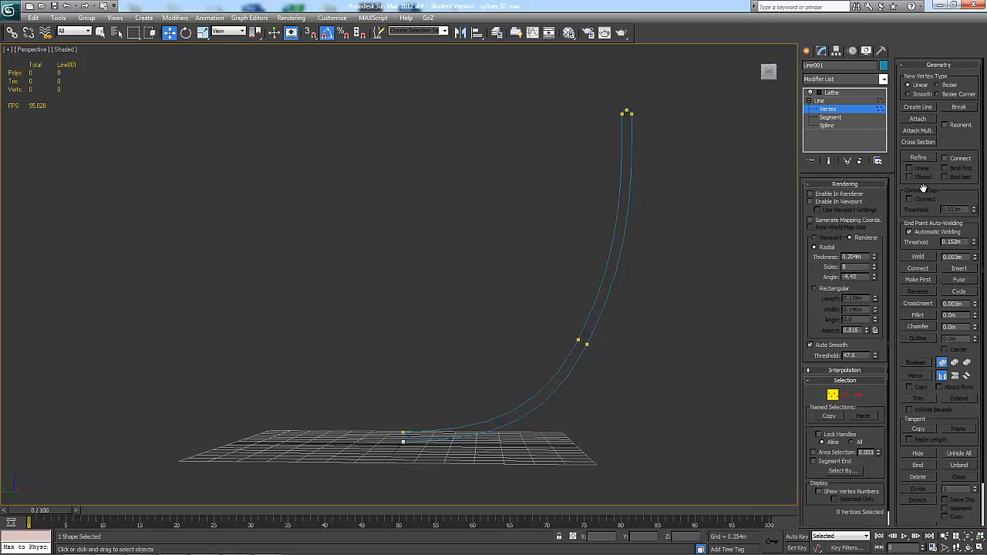
{"action": "left_click", "coordinate": [918, 158]}
{"action": "left_click", "coordinate": [616, 228]}
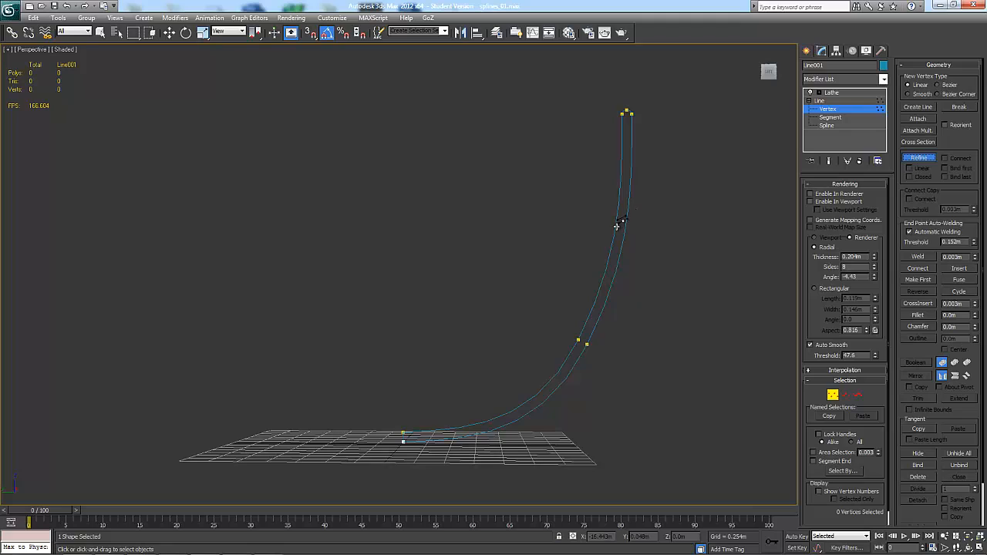
{"action": "left_click", "coordinate": [624, 230]}
{"action": "key", "text": "w"}
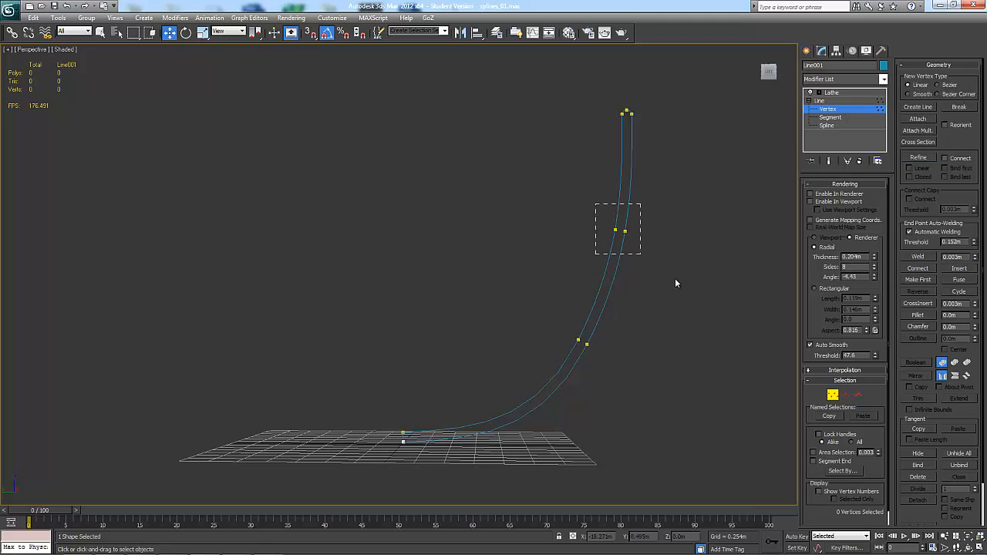
Move the two added vertices inward and slightly up to form a narrow neck, and return to the Lathe level
{"action": "left_click_drag", "start_coordinate": [675, 283], "coordinate": [676, 284]}
{"action": "left_click_drag", "start_coordinate": [598, 216], "coordinate": [505, 180]}
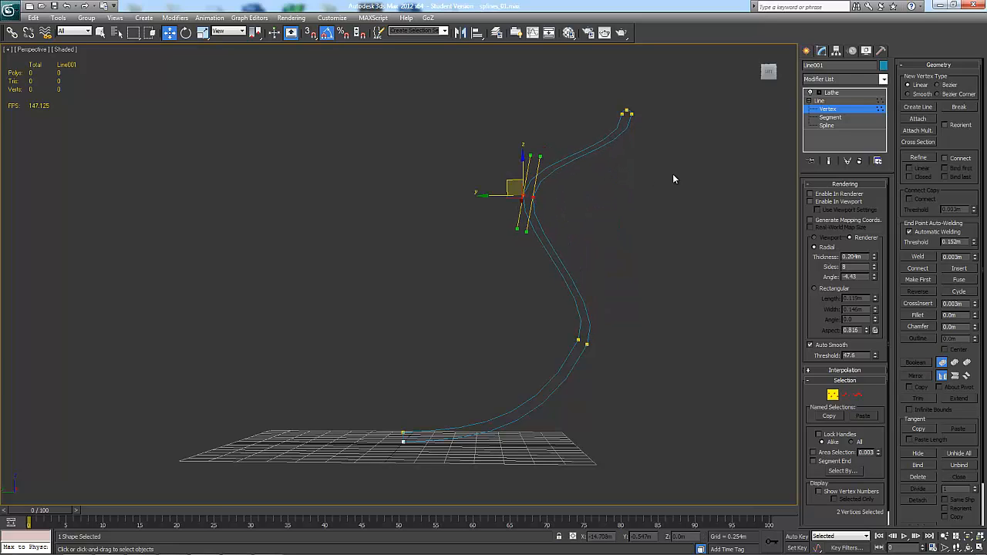
{"action": "left_click", "coordinate": [830, 397]}
{"action": "middle_click_drag", "start_coordinate": [682, 242], "coordinate": [745, 286], "text": "alt"}
{"action": "left_click", "coordinate": [830, 92]}
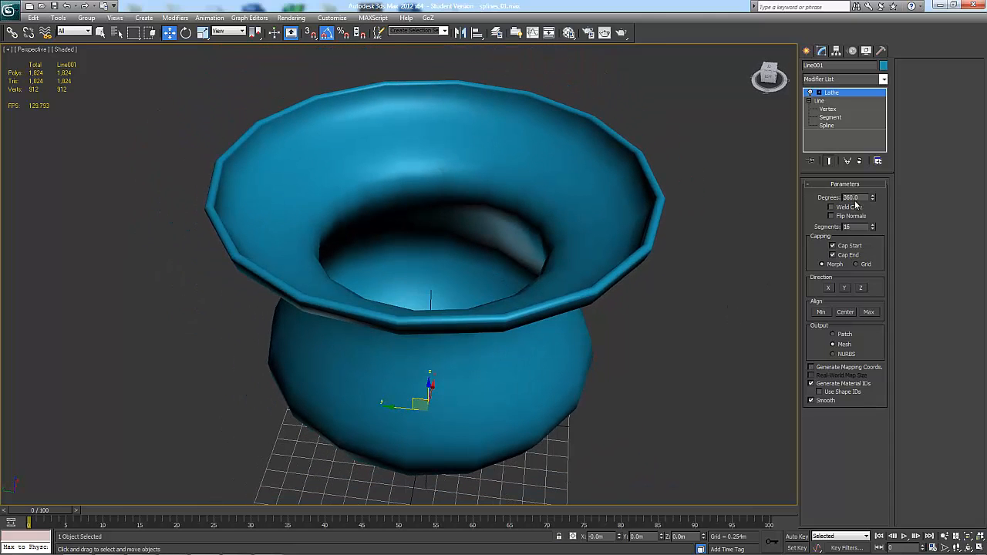
Experiment with the Lathe's degrees and segments, ending with 360 degrees and 21 segments
{"action": "left_click_drag", "start_coordinate": [872, 198], "coordinate": [888, 180]}
{"action": "left_click_drag", "start_coordinate": [876, 226], "coordinate": [863, 301]}
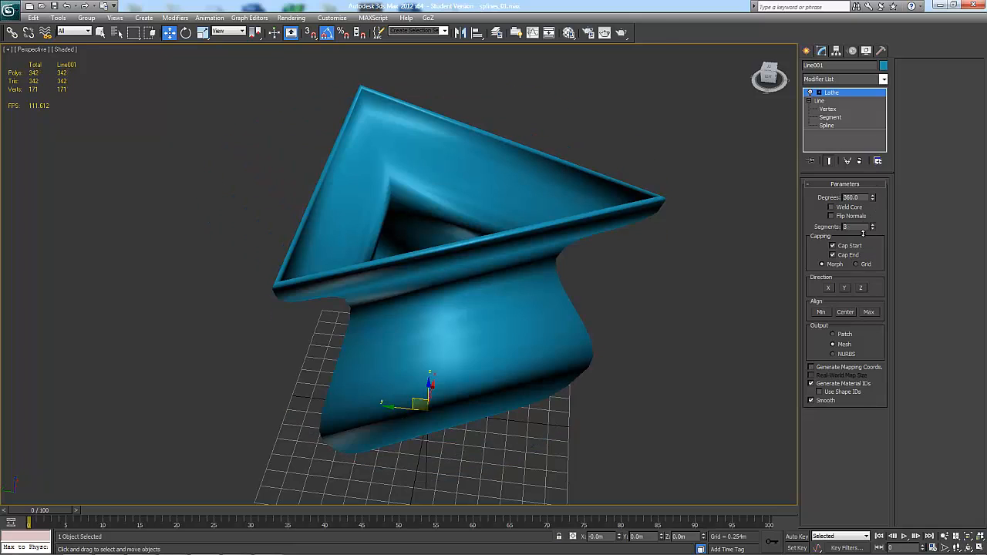
{"action": "mouse_move", "coordinate": [863, 233]}
{"action": "left_mouse_down"}
{"action": "mouse_move", "coordinate": [864, 208]}
{"action": "mouse_move", "coordinate": [865, 232]}
{"action": "mouse_move", "coordinate": [866, 212]}
{"action": "mouse_move", "coordinate": [868, 224]}
{"action": "left_mouse_up"}
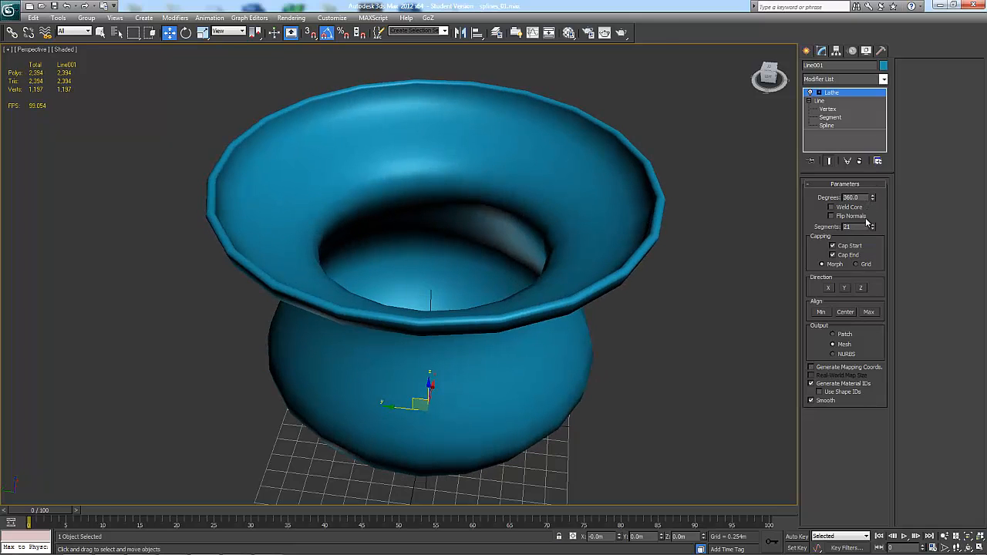
Set the Lathe's rotation direction to X and inspect the resulting shape from the side
{"action": "middle_click_drag", "start_coordinate": [759, 304], "coordinate": [750, 315], "text": "alt"}
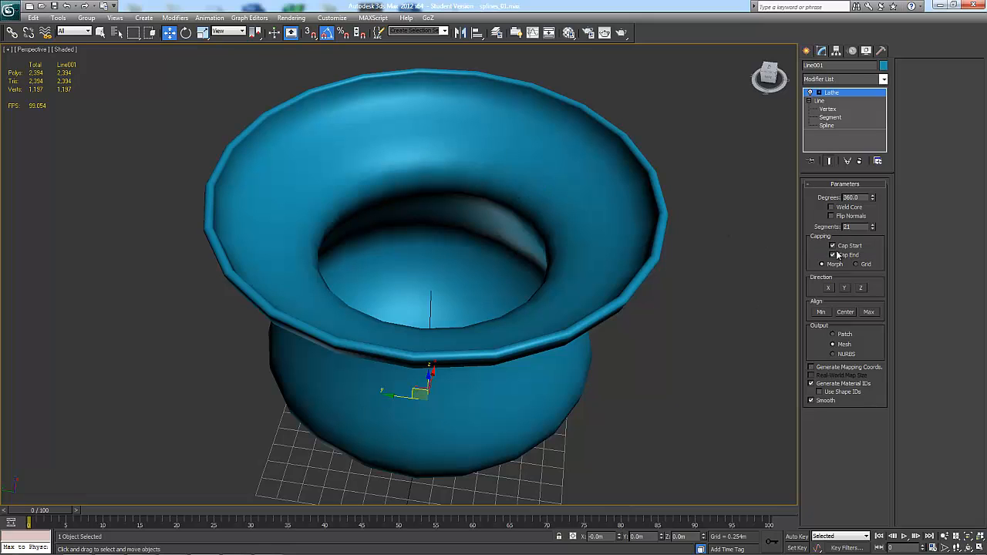
{"action": "middle_click_drag", "start_coordinate": [717, 346], "coordinate": [974, 410], "text": "alt"}
{"action": "middle_click_drag", "start_coordinate": [707, 342], "coordinate": [566, 218], "text": "alt"}
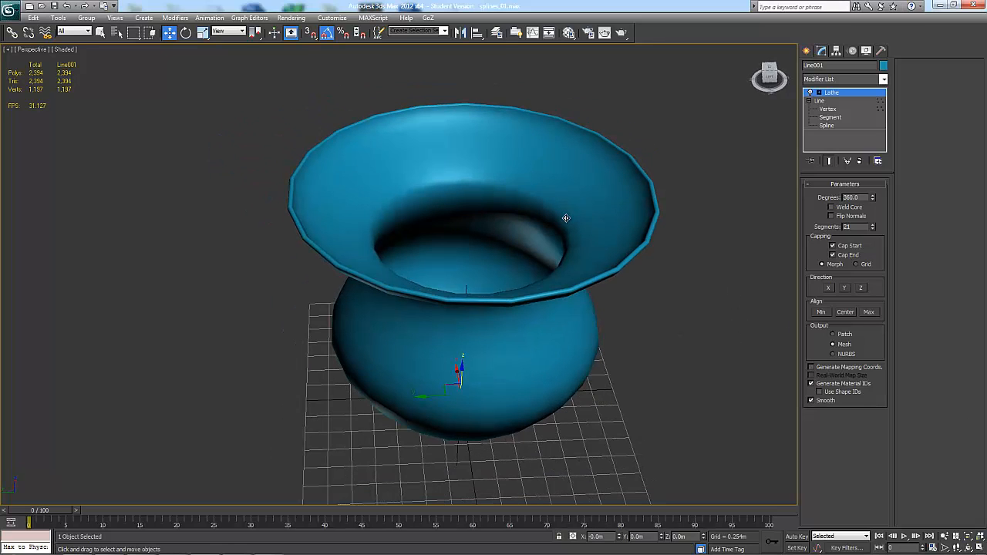
{"action": "middle_click_drag", "start_coordinate": [784, 329], "coordinate": [709, 322], "text": "alt"}
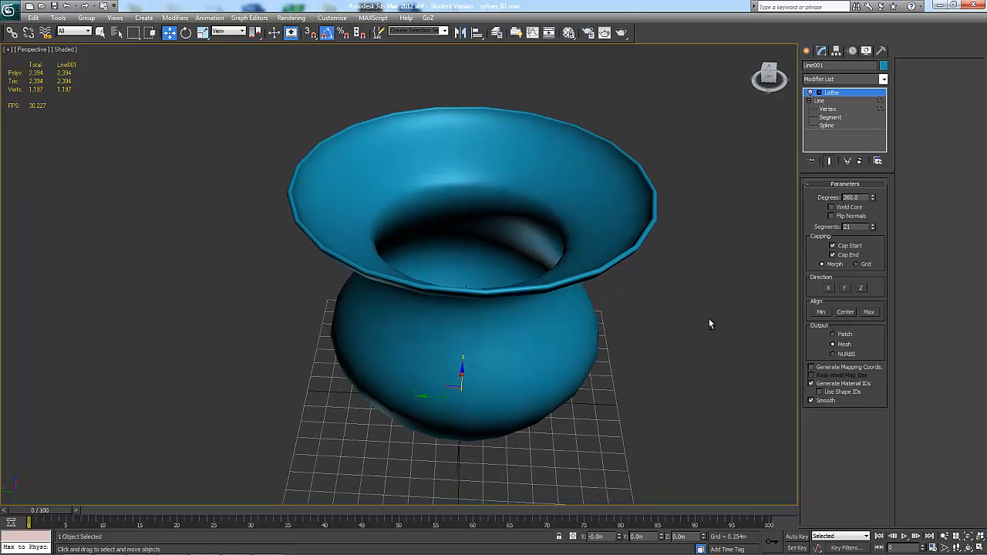
{"action": "left_click", "coordinate": [829, 288]}
{"action": "middle_click_drag", "start_coordinate": [723, 333], "coordinate": [682, 461], "text": "alt"}
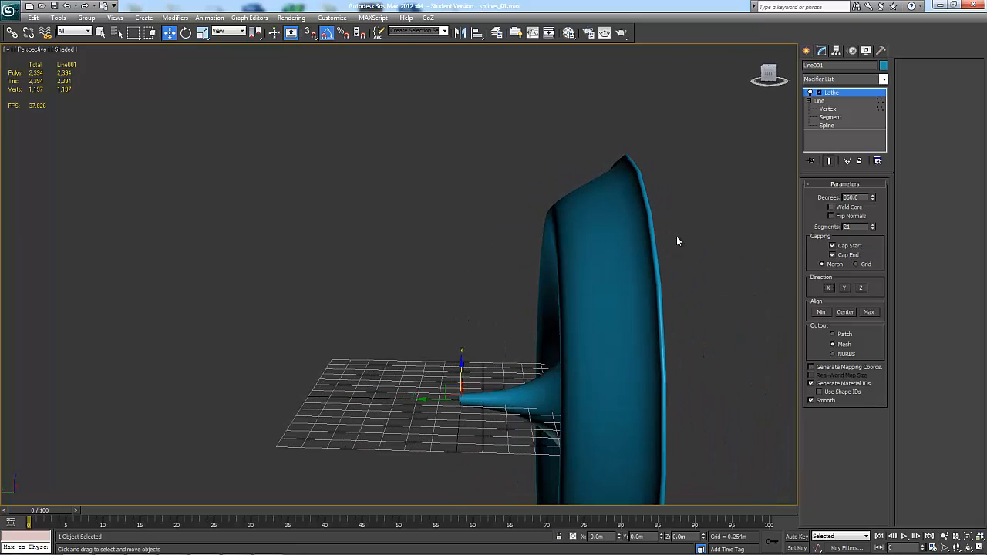
Compare the X-direction lathe with its profile line at vertex level, and return to the Lathe level
{"action": "middle_click_drag", "start_coordinate": [677, 242], "coordinate": [773, 286], "text": "alt"}
{"action": "middle_click_drag", "start_coordinate": [424, 365], "coordinate": [665, 207], "text": "alt"}
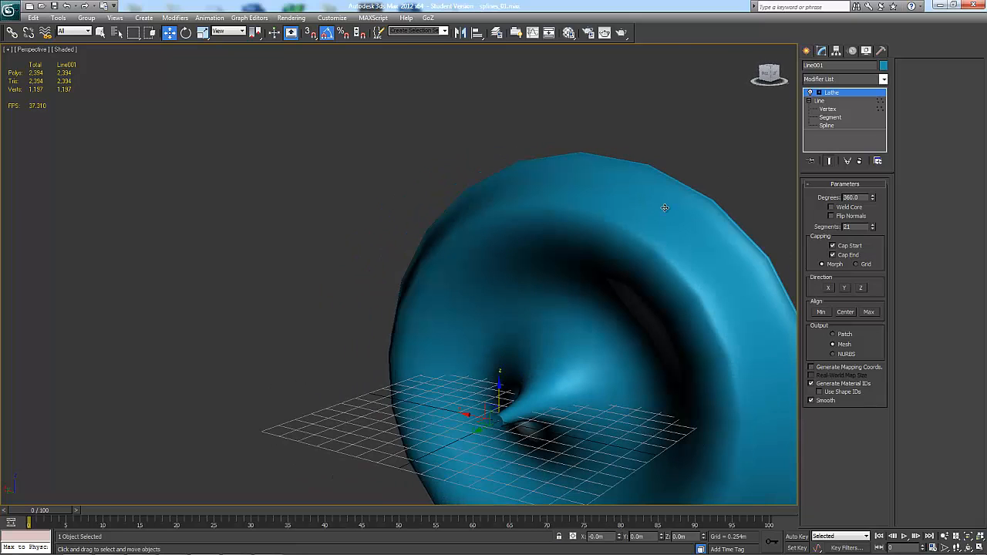
{"action": "left_click", "coordinate": [827, 109]}
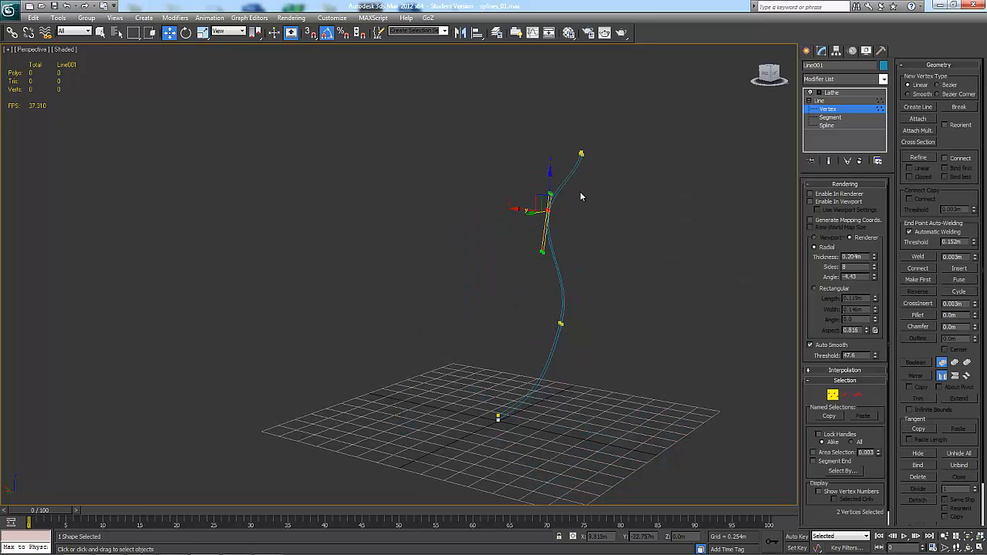
{"action": "middle_click_drag", "start_coordinate": [671, 324], "coordinate": [569, 157], "text": "alt"}
{"action": "middle_click_drag", "start_coordinate": [554, 198], "coordinate": [885, 287], "text": "alt"}
{"action": "left_click", "coordinate": [843, 93]}
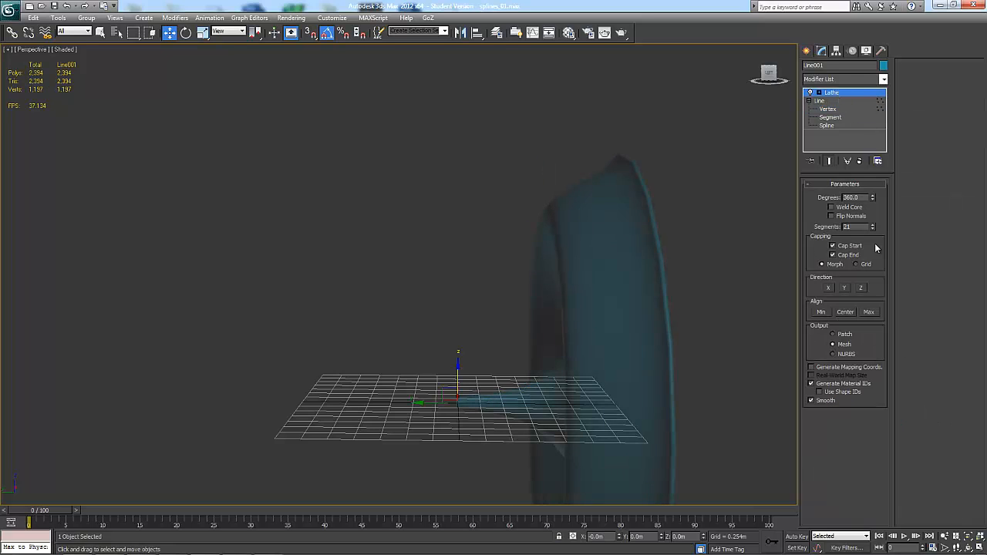
Test the Lathe's Y and Z rotation directions on the vessel, ending with Y
{"action": "left_click", "coordinate": [844, 289]}
{"action": "mouse_move", "coordinate": [565, 268]}
{"action": "middle_mouse_down", "text": "alt"}
{"action": "mouse_move", "coordinate": [584, 289]}
{"action": "mouse_move", "coordinate": [577, 279]}
{"action": "middle_mouse_up", "text": "alt"}
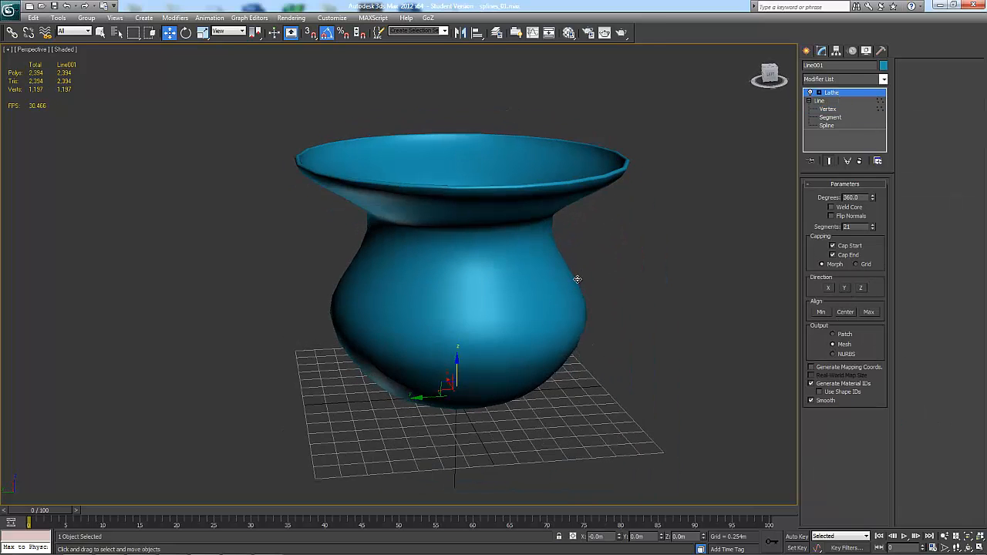
{"action": "left_click", "coordinate": [862, 288]}
{"action": "middle_click_drag", "start_coordinate": [573, 186], "coordinate": [538, 303], "text": "alt"}
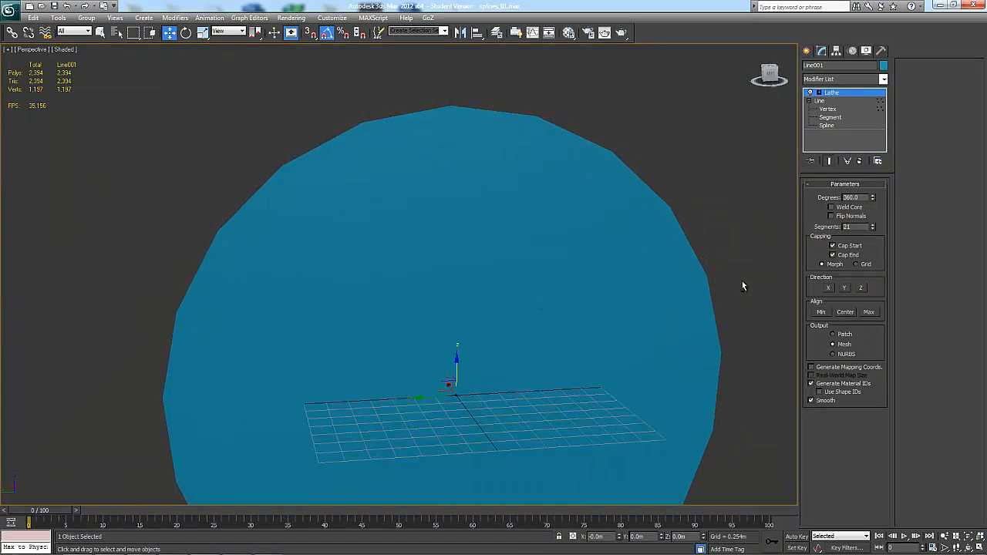
{"action": "left_click", "coordinate": [844, 287]}
{"action": "middle_click_drag", "start_coordinate": [716, 180], "coordinate": [729, 221], "text": "alt"}
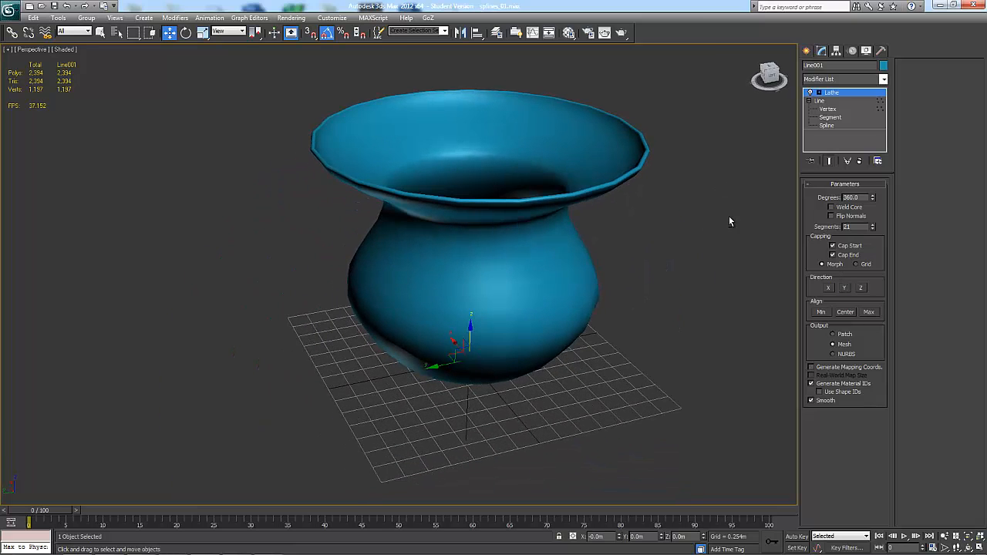
Try rotating the Lathe's axis sub-object to see how it changes the vessel's shape
{"action": "left_click", "coordinate": [820, 93]}
{"action": "left_click", "coordinate": [836, 100]}
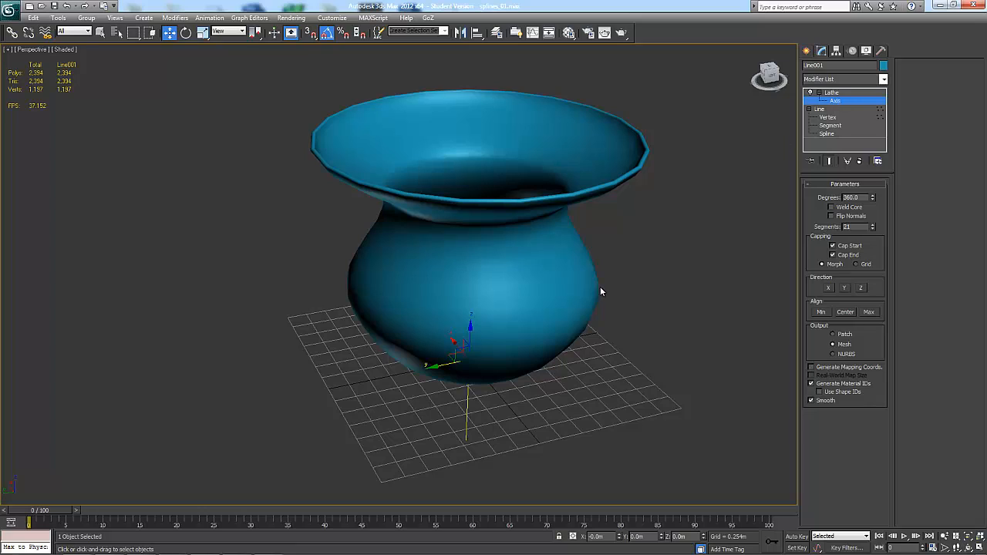
{"action": "key", "text": "e"}
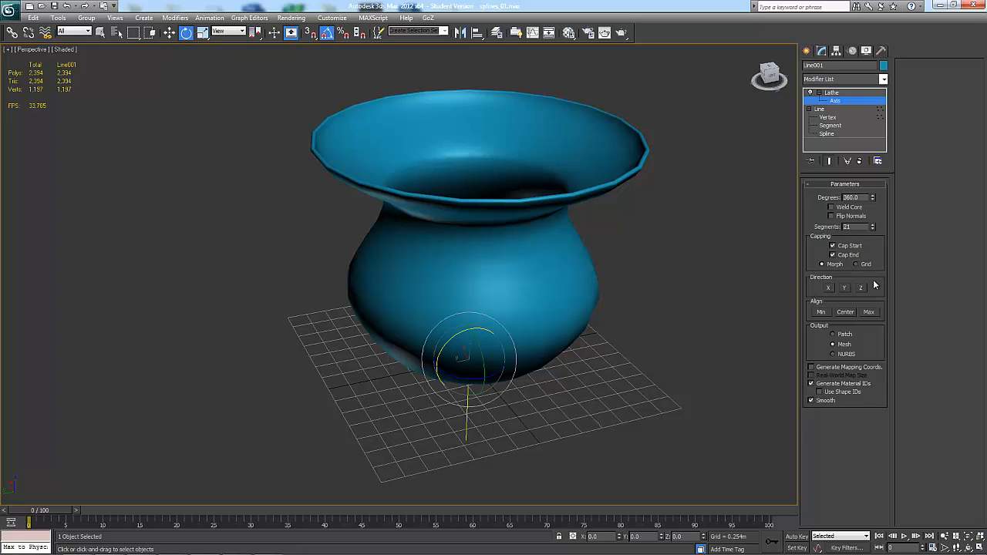
{"action": "middle_click_drag", "start_coordinate": [589, 319], "coordinate": [589, 326], "text": "alt"}
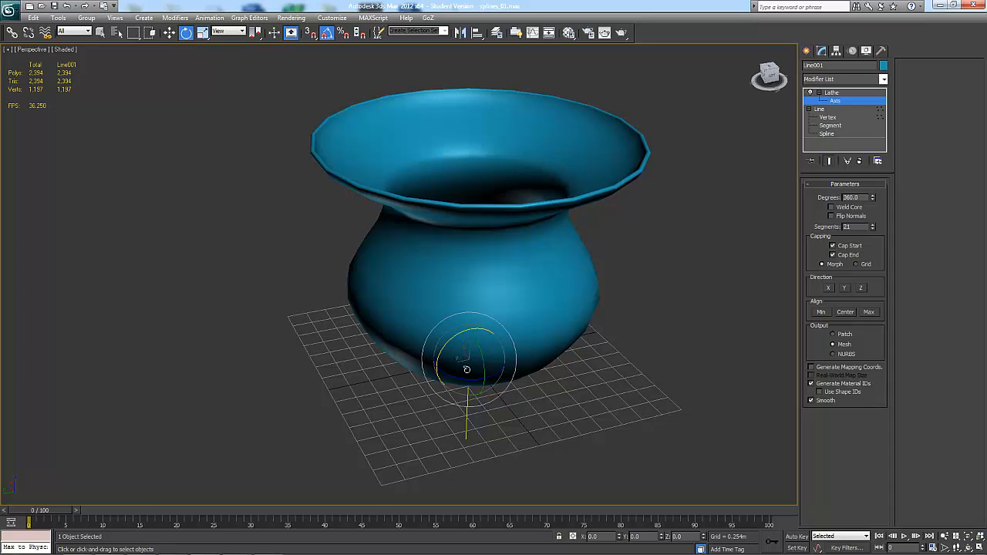
{"action": "mouse_move", "coordinate": [462, 335]}
{"action": "left_mouse_down"}
{"action": "mouse_move", "coordinate": [414, 403]}
{"action": "mouse_move", "coordinate": [431, 352]}
{"action": "mouse_move", "coordinate": [444, 363]}
{"action": "mouse_move", "coordinate": [478, 349]}
{"action": "mouse_move", "coordinate": [476, 336]}
{"action": "mouse_move", "coordinate": [467, 346]}
{"action": "mouse_move", "coordinate": [480, 372]}
{"action": "mouse_move", "coordinate": [474, 356]}
{"action": "mouse_move", "coordinate": [471, 386]}
{"action": "mouse_move", "coordinate": [477, 355]}
{"action": "mouse_move", "coordinate": [496, 357]}
{"action": "mouse_move", "coordinate": [473, 341]}
{"action": "left_mouse_up"}
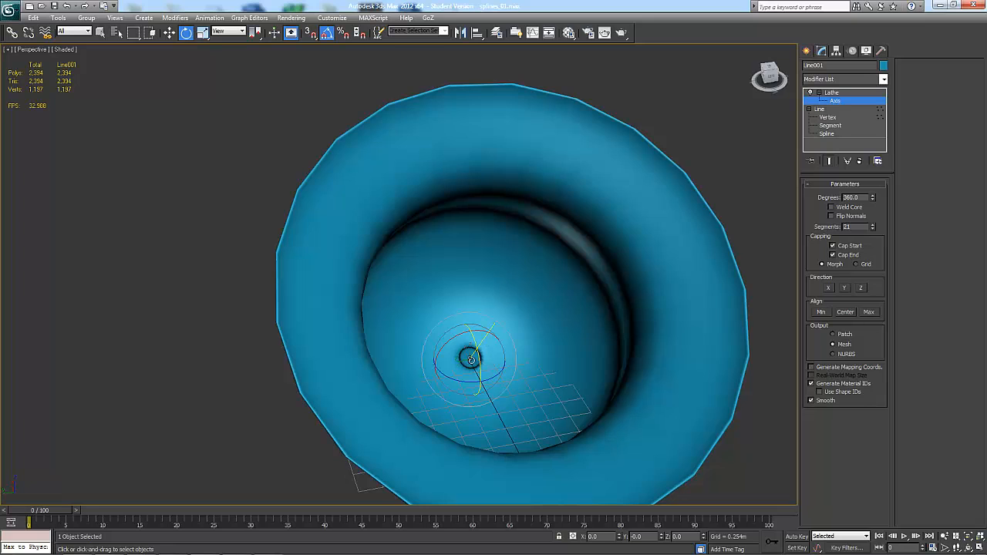
{"action": "mouse_move", "coordinate": [474, 341]}
{"action": "middle_mouse_down", "text": "alt"}
{"action": "mouse_move", "coordinate": [512, 275]}
{"action": "mouse_move", "coordinate": [469, 357]}
{"action": "middle_mouse_up", "text": "alt"}
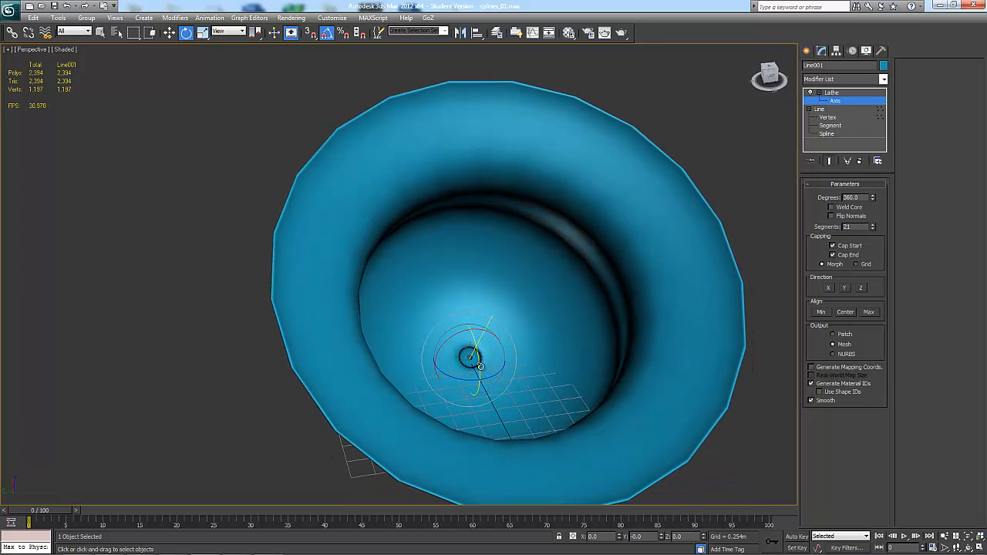
{"action": "middle_click_drag", "start_coordinate": [633, 325], "coordinate": [629, 296], "text": "alt"}
Place the lower vertex at the base end of the profile line at the origin, with X, Y and Z at 0
{"action": "left_click", "coordinate": [818, 110]}
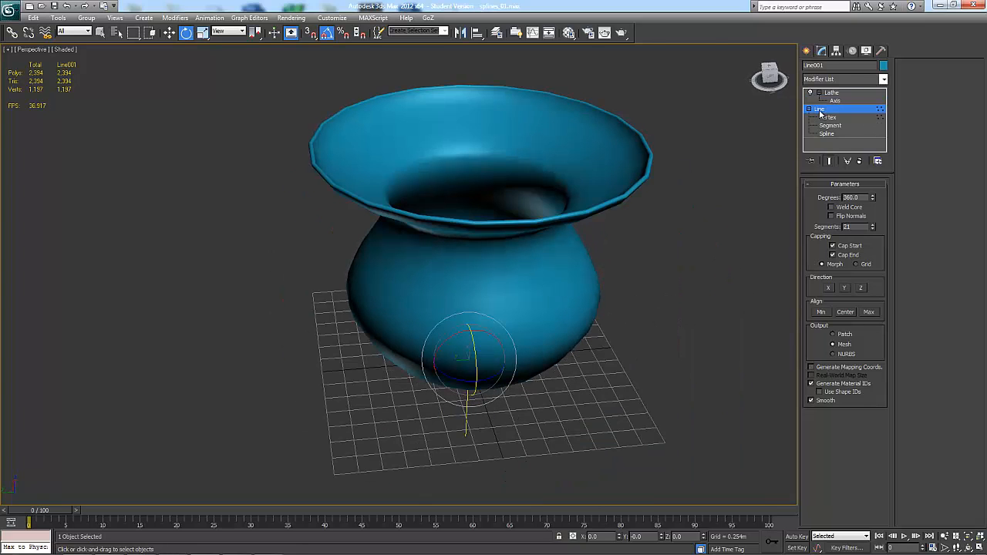
{"action": "left_click", "coordinate": [826, 117]}
{"action": "middle_click_drag", "start_coordinate": [614, 366], "coordinate": [572, 301], "text": "alt"}
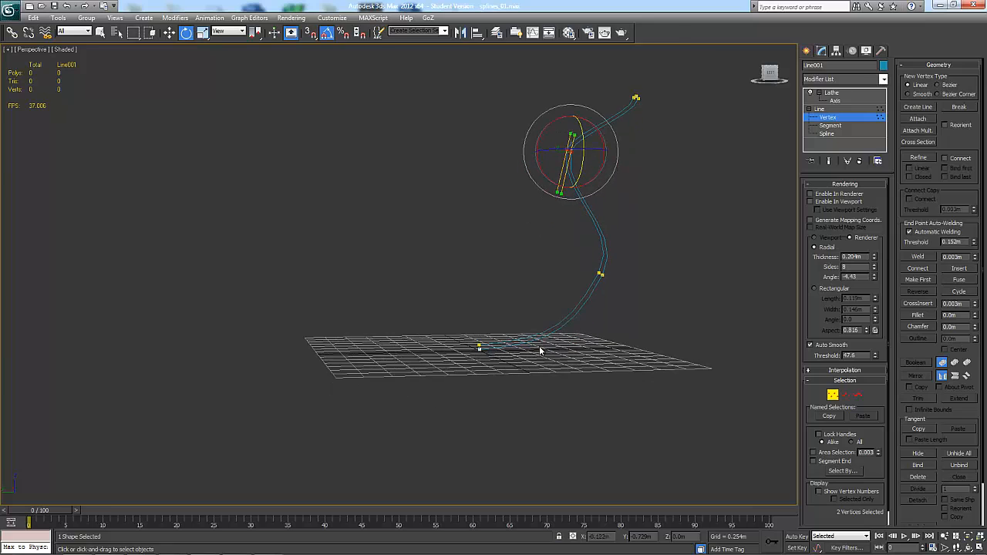
{"action": "left_click_drag", "start_coordinate": [445, 317], "coordinate": [502, 394]}
{"action": "middle_click_drag", "start_coordinate": [646, 318], "coordinate": [643, 419], "text": "alt"}
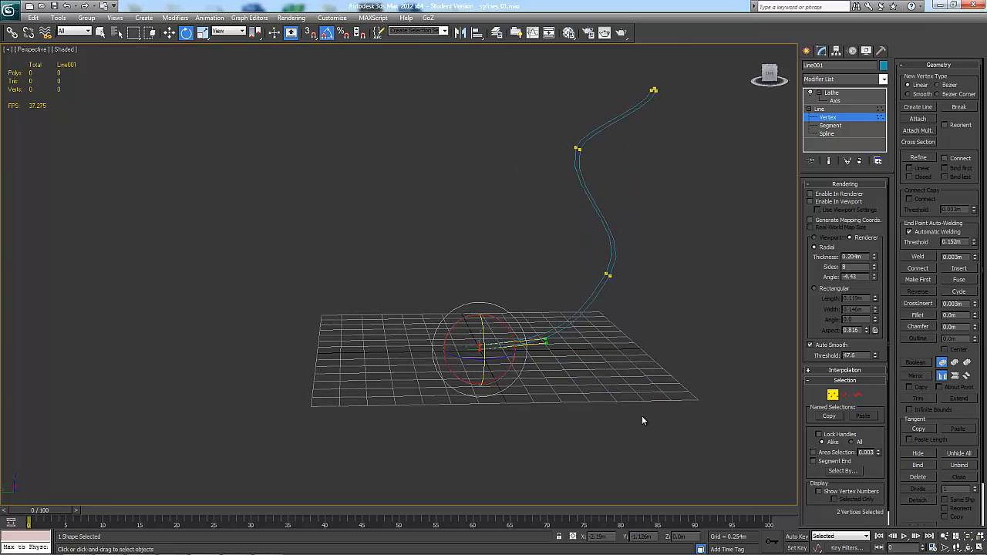
{"action": "key", "text": "w"}
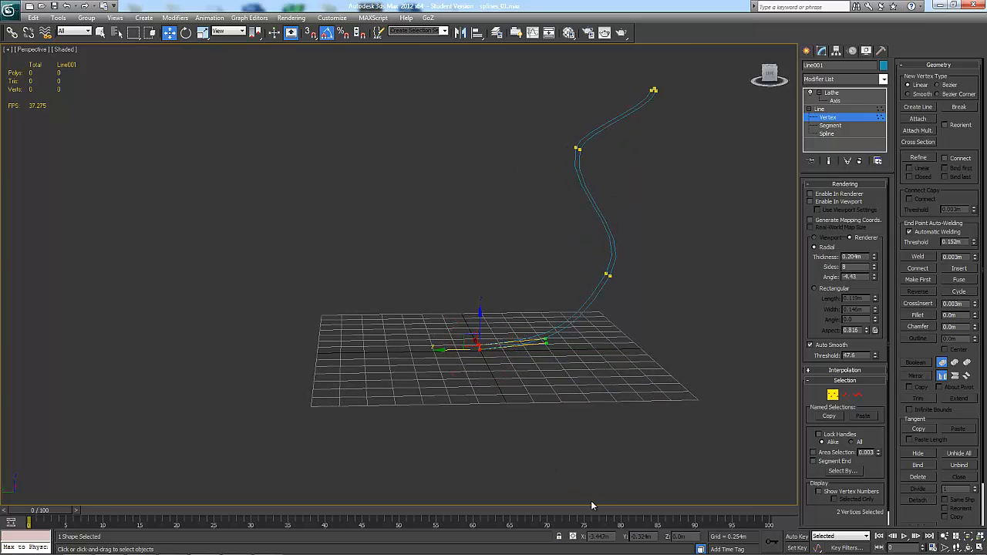
{"action": "middle_click_drag", "start_coordinate": [591, 500], "coordinate": [415, 322], "text": "alt"}
{"action": "scroll", "coordinate": [557, 422], "scroll_direction": "up", "scroll_amount": 4}
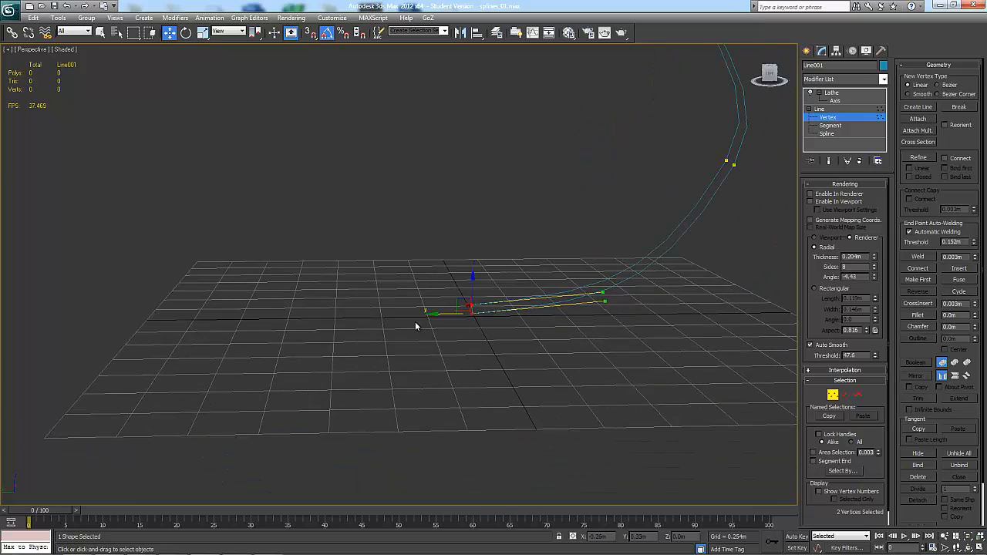
{"action": "scroll", "coordinate": [415, 322], "scroll_direction": "up", "scroll_amount": 5}
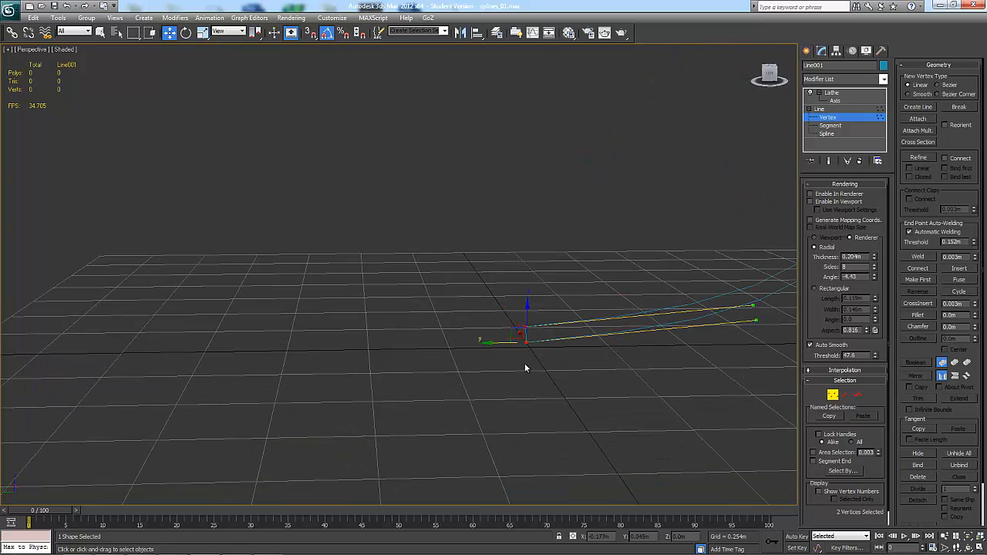
{"action": "left_click", "coordinate": [540, 341]}
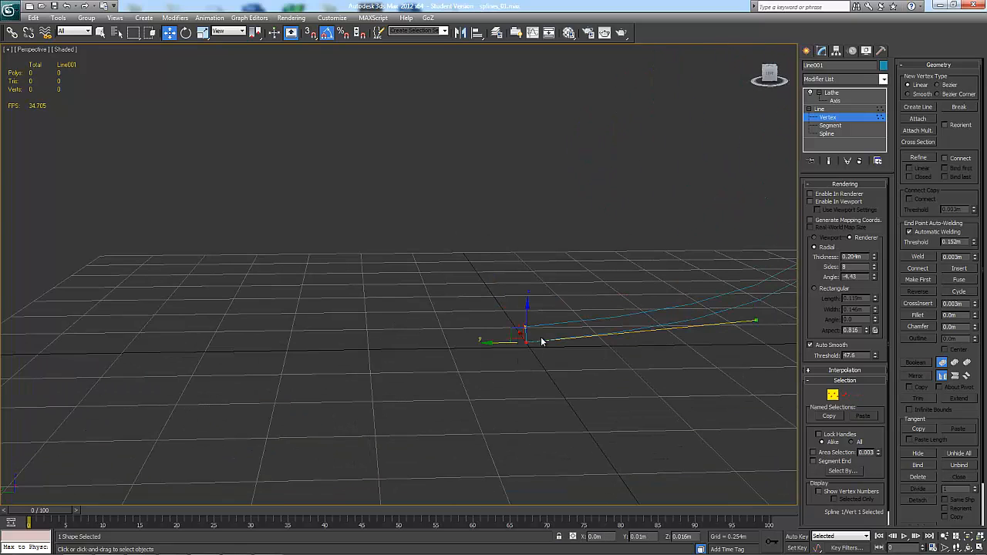
{"action": "right_click", "coordinate": [620, 538]}
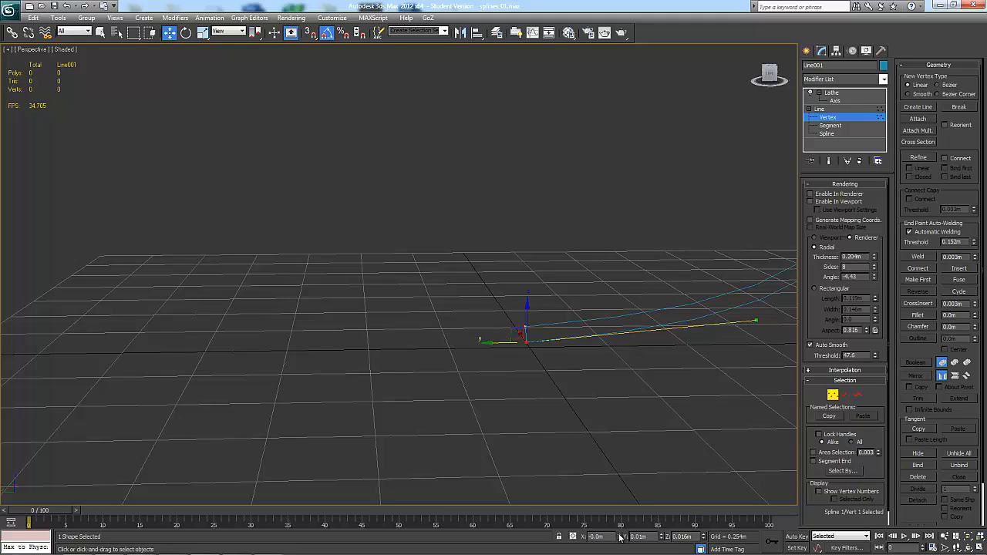
{"action": "right_click", "coordinate": [661, 538]}
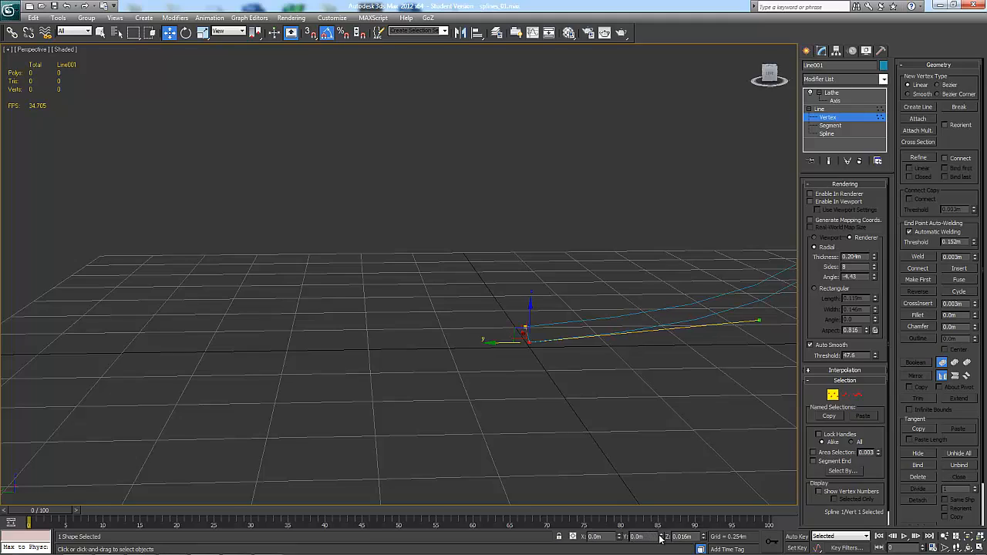
{"action": "right_click", "coordinate": [703, 538]}
Align the upper base-end vertex at Y 0, raise it to about Z 0.044 m, and return to the Lathe level
{"action": "left_click_drag", "start_coordinate": [491, 288], "coordinate": [532, 333]}
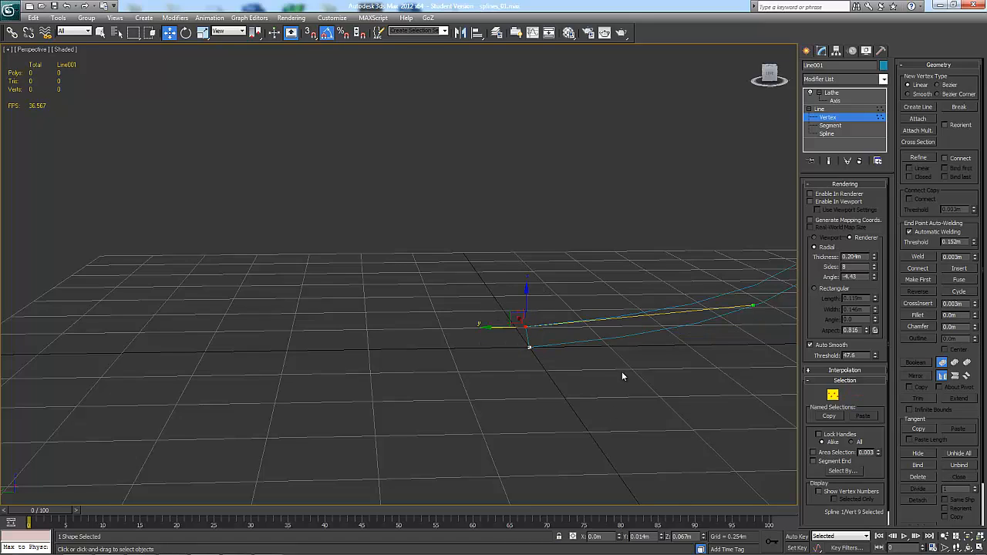
{"action": "right_click", "coordinate": [704, 538]}
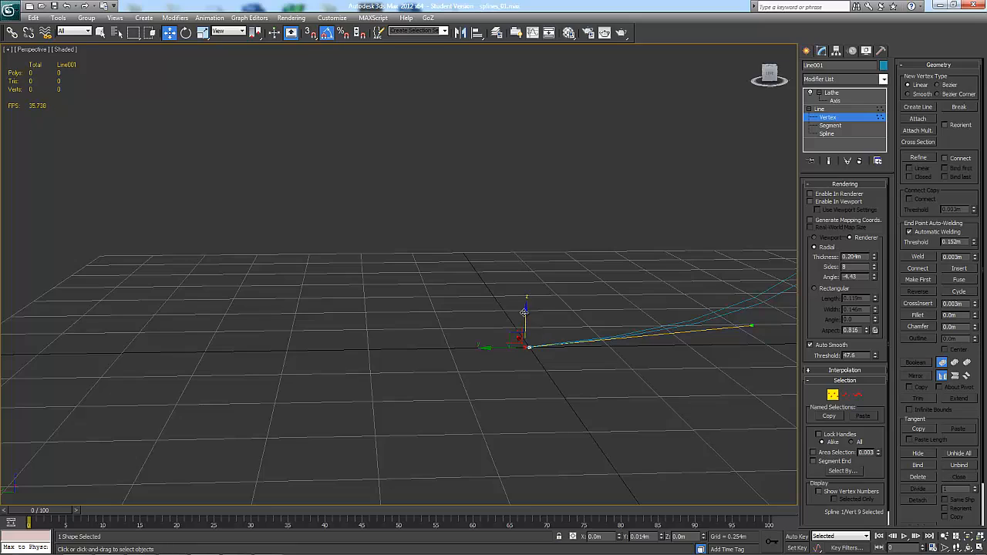
{"action": "right_click", "coordinate": [661, 537]}
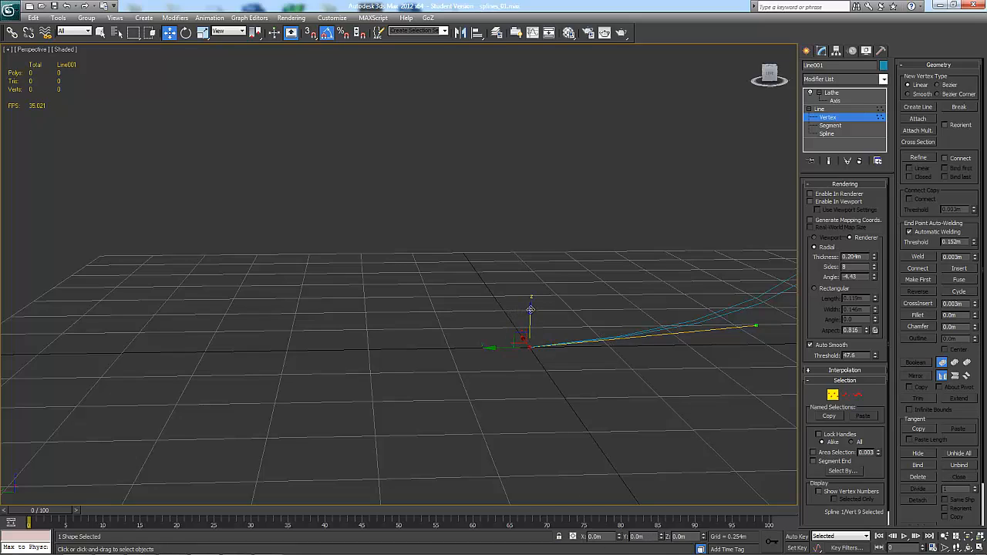
{"action": "left_click_drag", "start_coordinate": [531, 309], "coordinate": [530, 295]}
{"action": "middle_click_drag", "start_coordinate": [587, 278], "coordinate": [548, 297]}
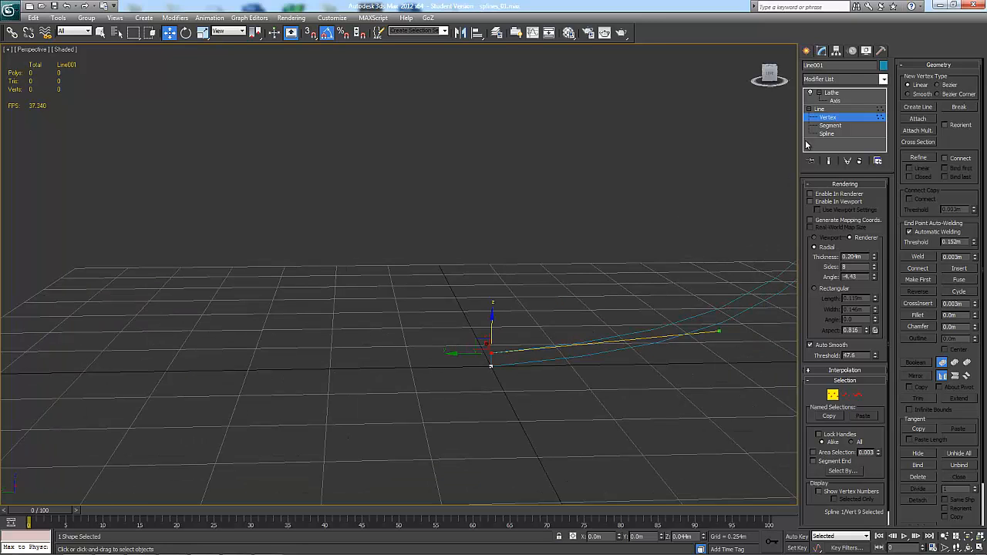
{"action": "left_click", "coordinate": [820, 109]}
{"action": "left_click", "coordinate": [831, 93]}
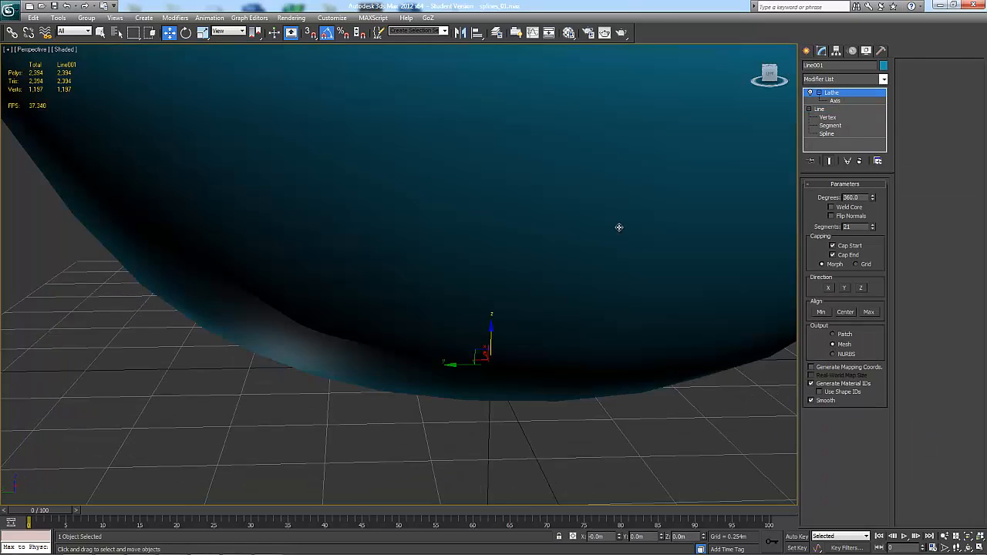
Enable Weld Core on the Lathe to clean up the vessel's inner base, and inspect the result from above
{"action": "scroll", "coordinate": [547, 351], "scroll_direction": "down", "scroll_amount": 6}
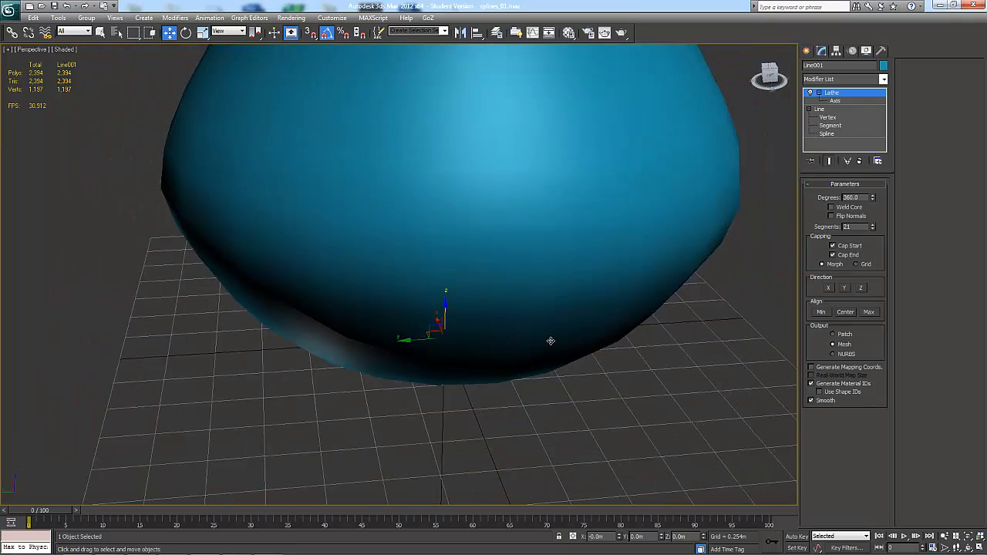
{"action": "middle_click_drag", "start_coordinate": [561, 303], "coordinate": [567, 336], "text": "alt"}
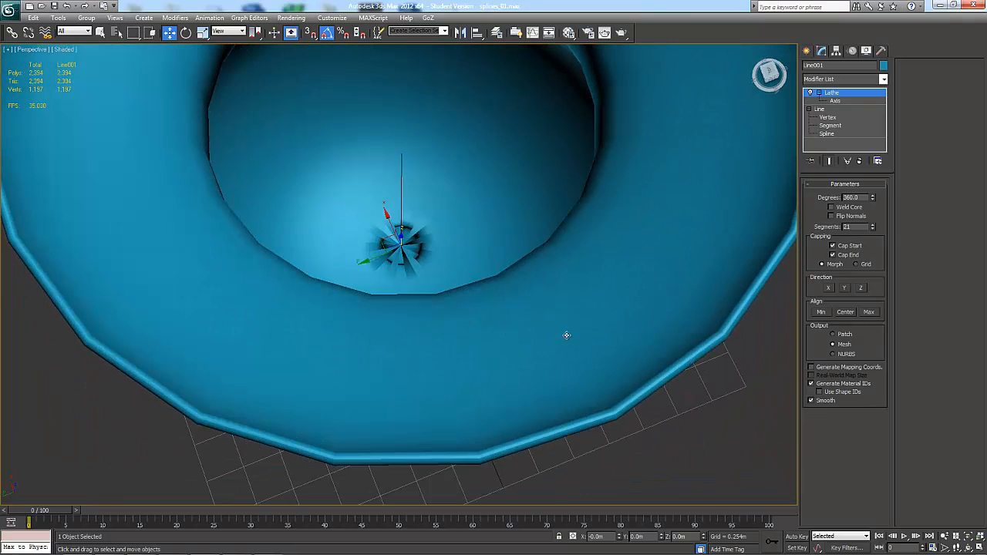
{"action": "left_click", "coordinate": [831, 208]}
{"action": "middle_click_drag", "start_coordinate": [404, 180], "coordinate": [496, 381], "text": "alt"}
{"action": "scroll", "coordinate": [496, 380], "scroll_direction": "down", "scroll_amount": 1}
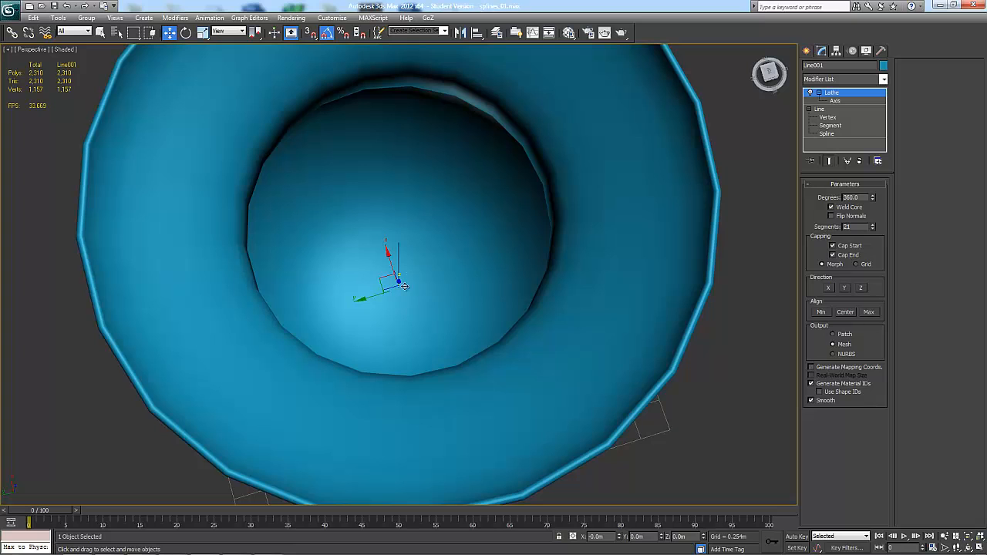
{"action": "middle_click_drag", "start_coordinate": [399, 285], "coordinate": [479, 371], "text": "alt"}
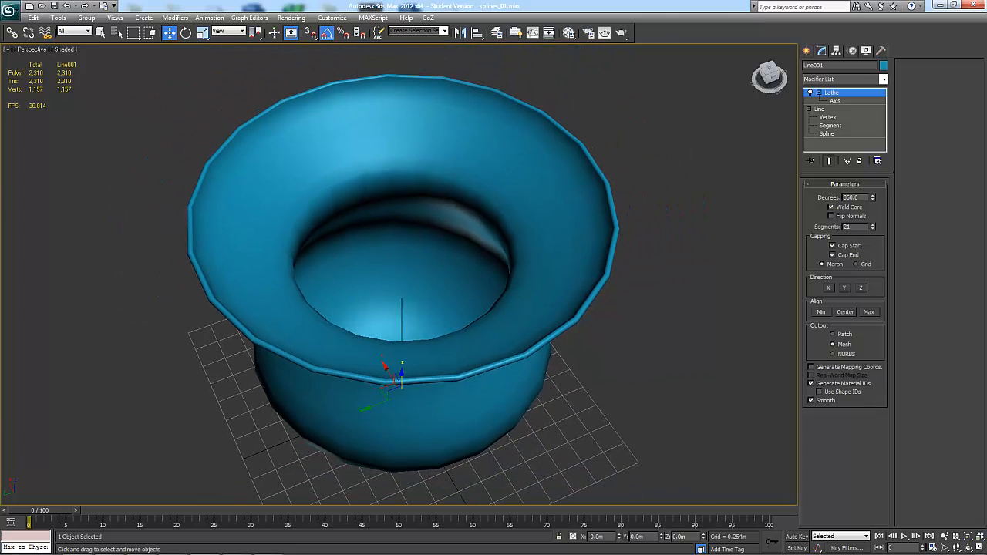